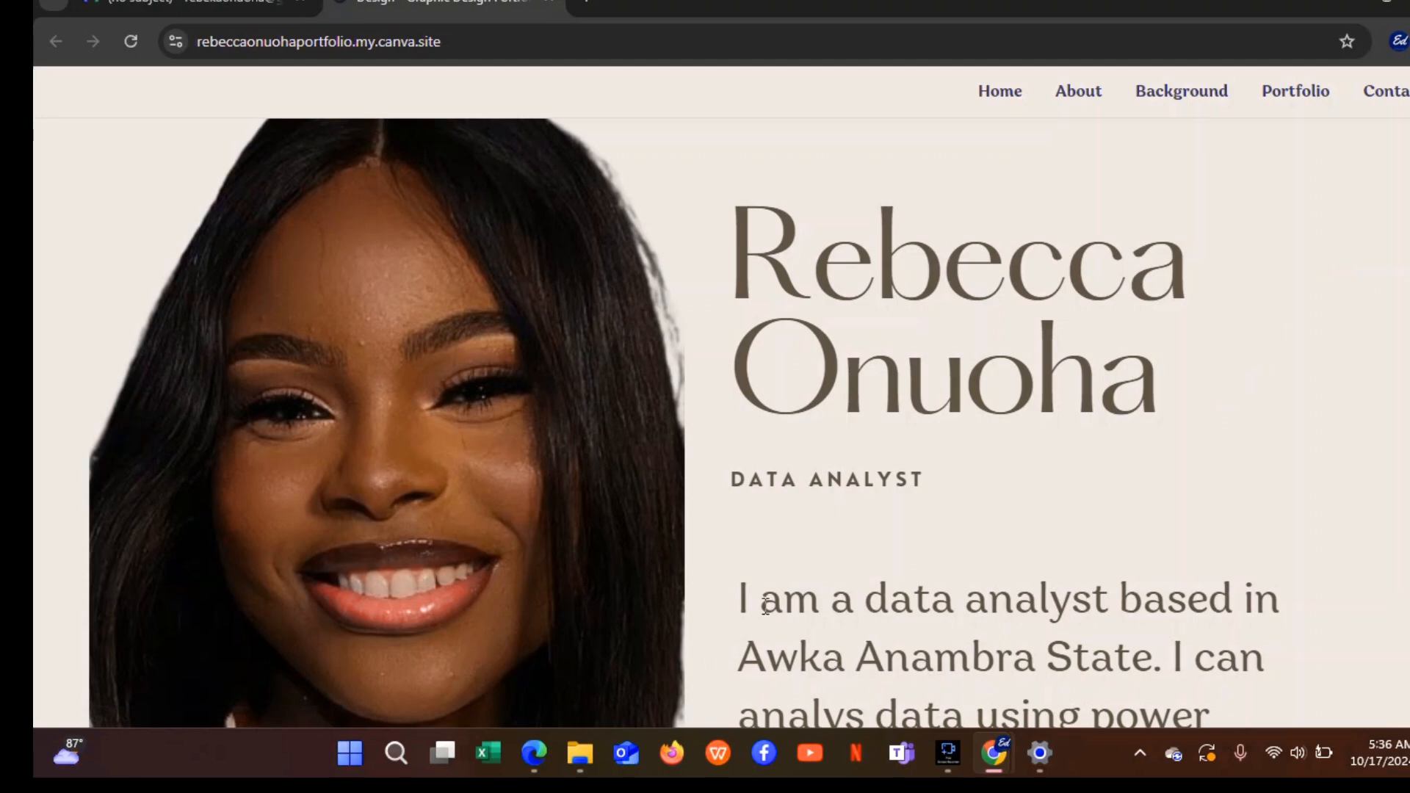
Search the Canva home page for 'website' designs.
{"action": "left_click", "coordinate": [534, 752]}
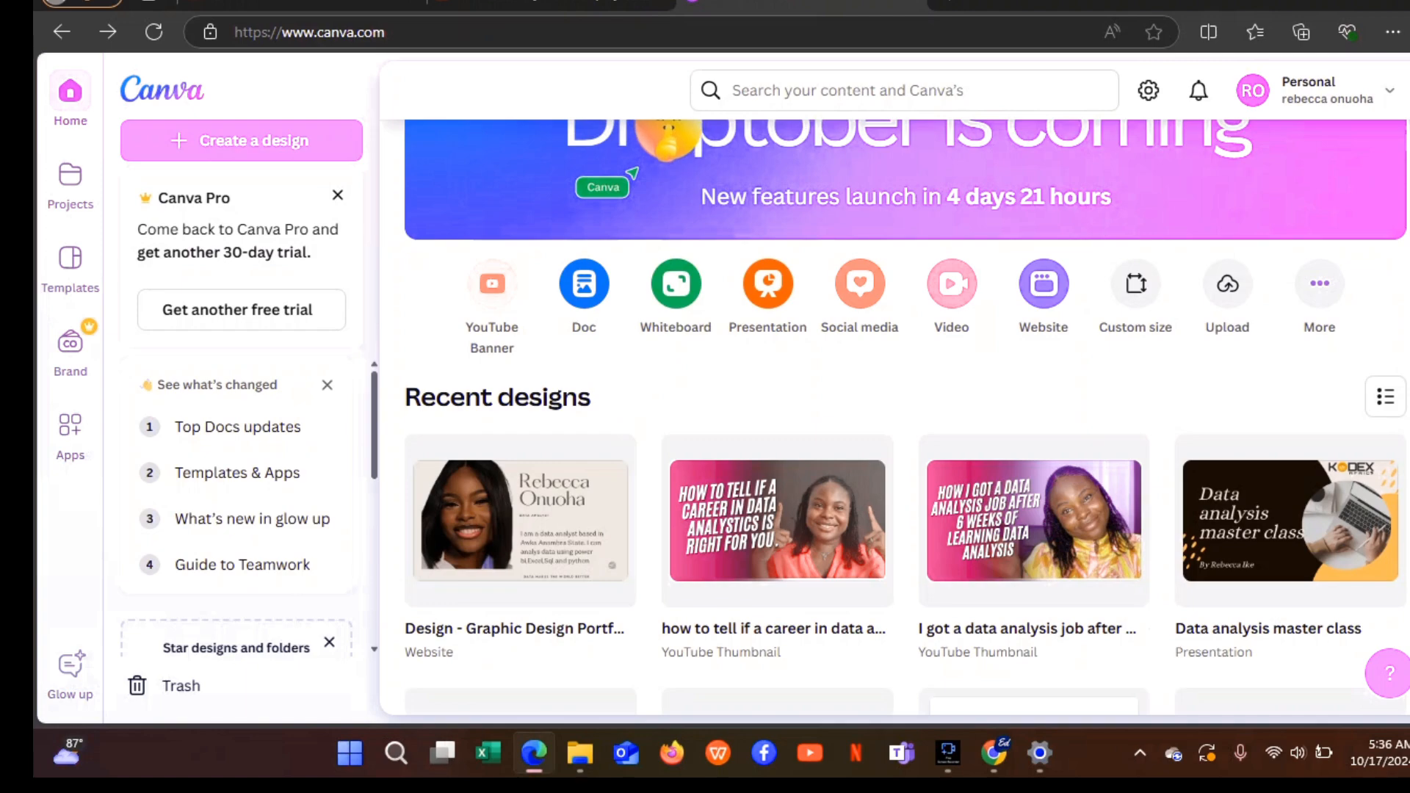
{"action": "scroll", "coordinate": [905, 417], "scroll_direction": "down", "scroll_amount": 5}
{"action": "scroll", "coordinate": [896, 417], "scroll_direction": "up", "scroll_amount": 5}
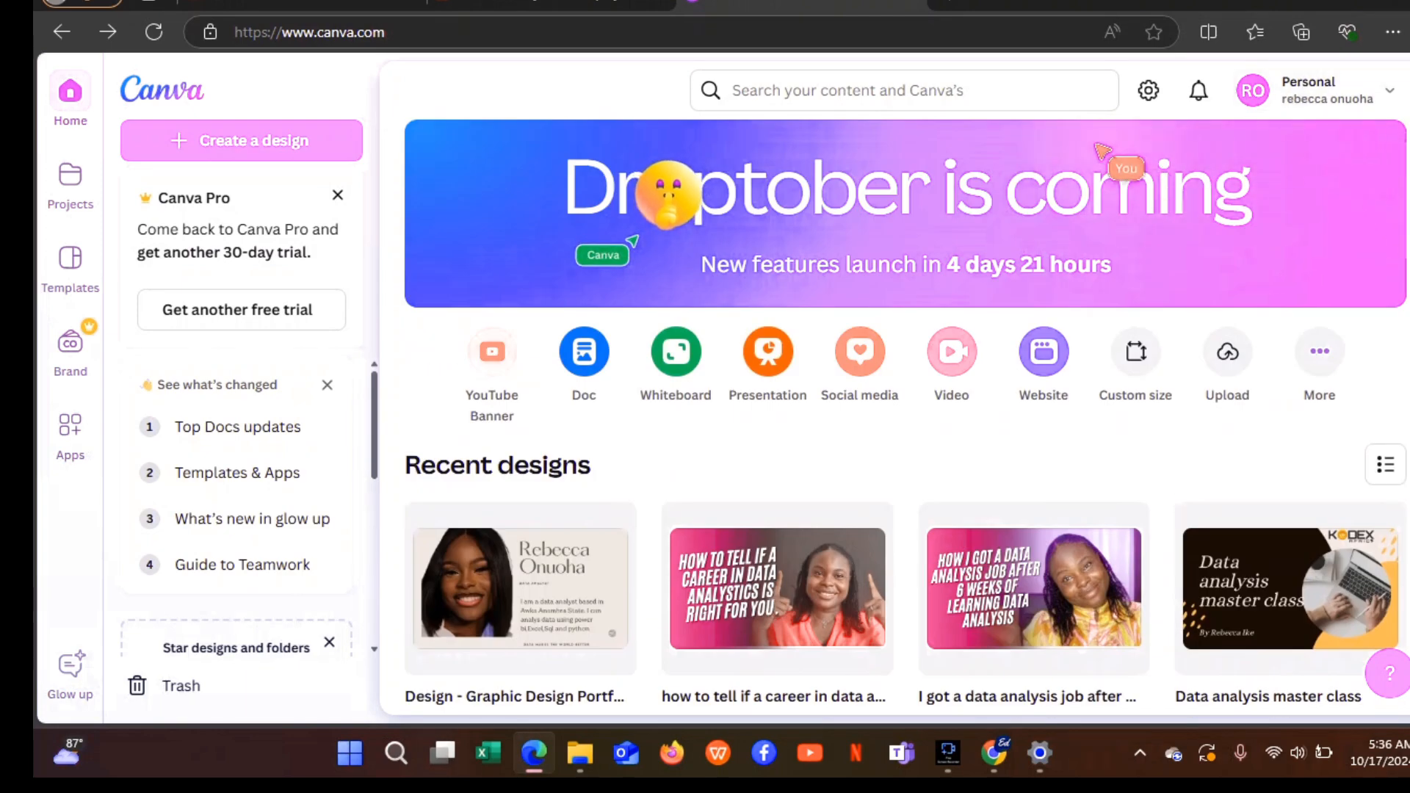
{"action": "left_click", "coordinate": [891, 94]}
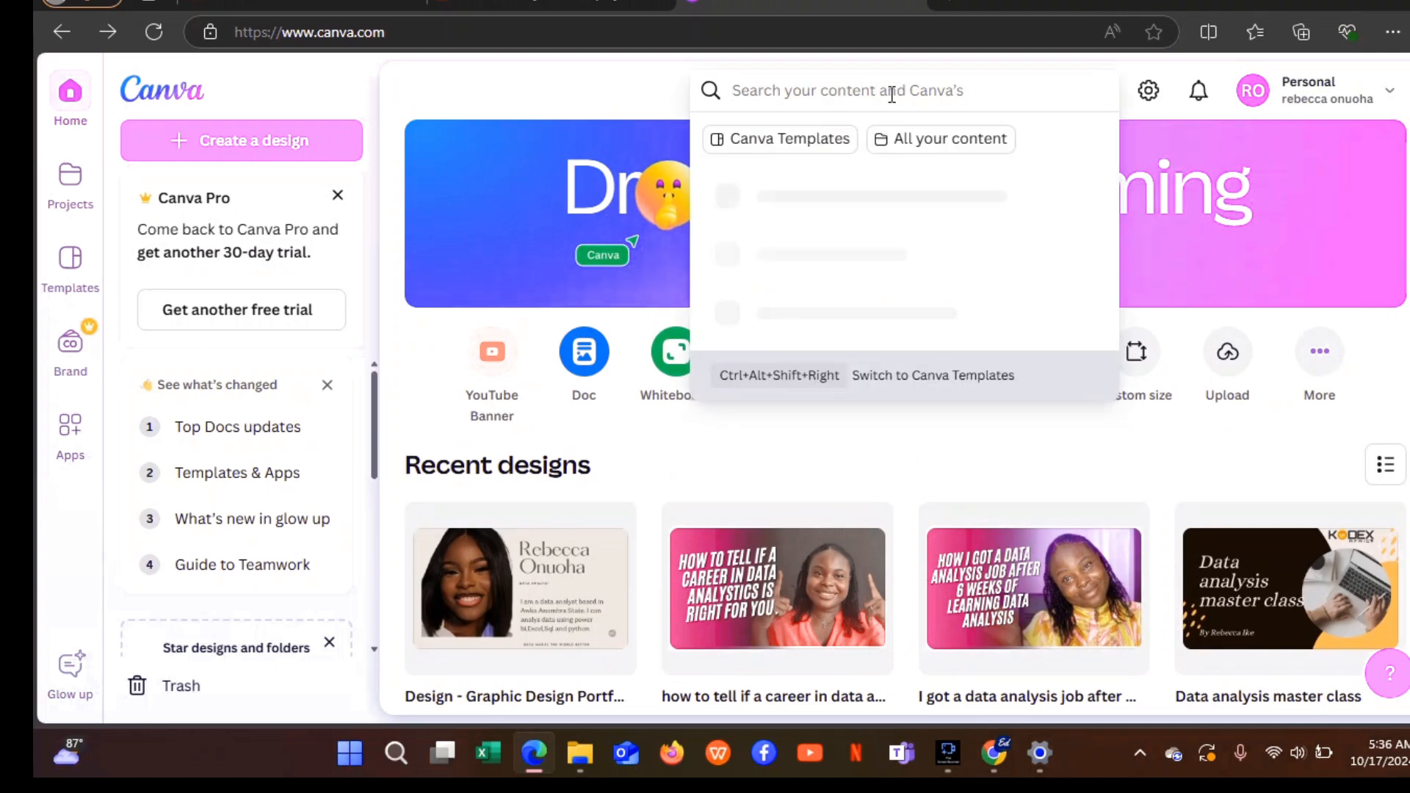
{"action": "type", "text": "wh"}
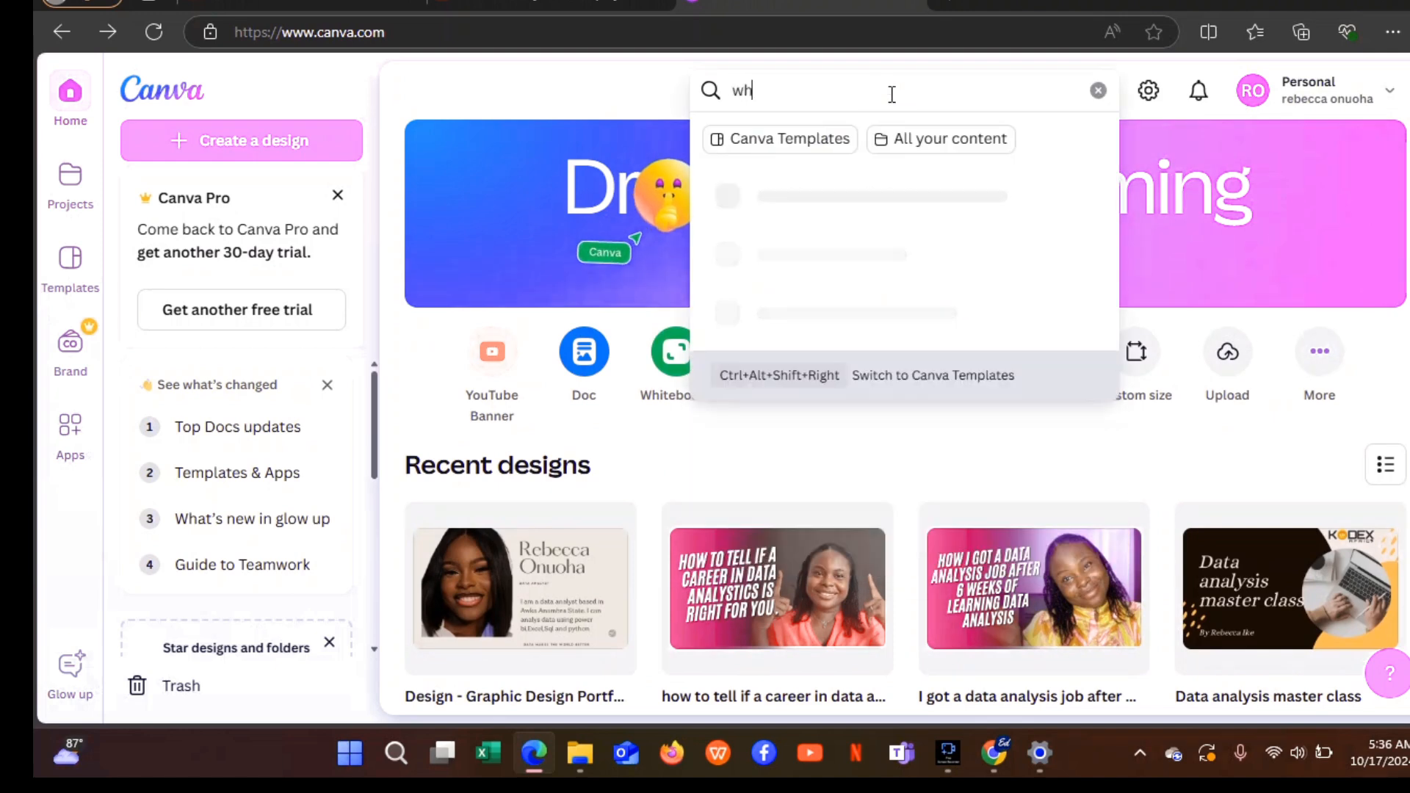
{"action": "key", "text": "BackSpace"}
{"action": "type", "text": "ebsi"}
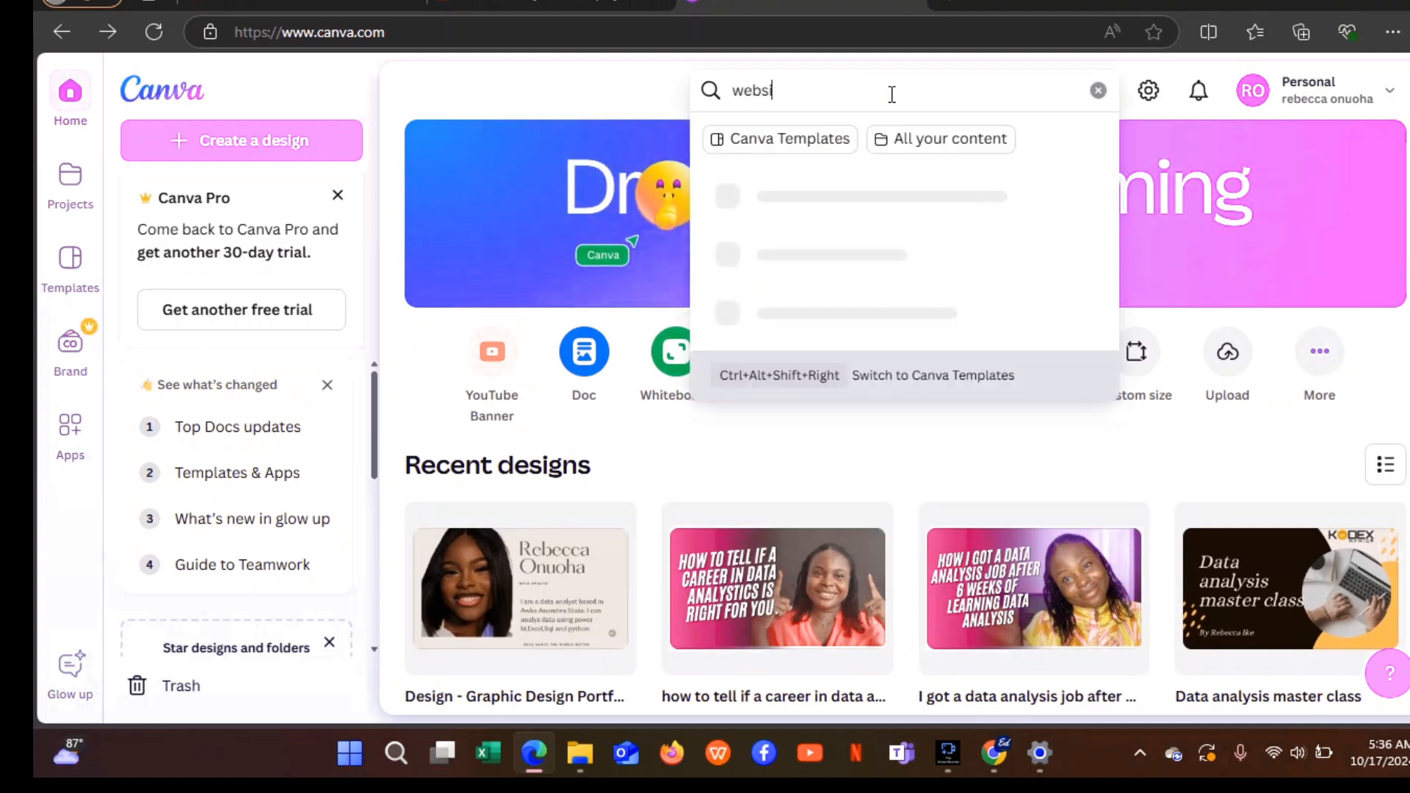
{"action": "type", "text": "te"}
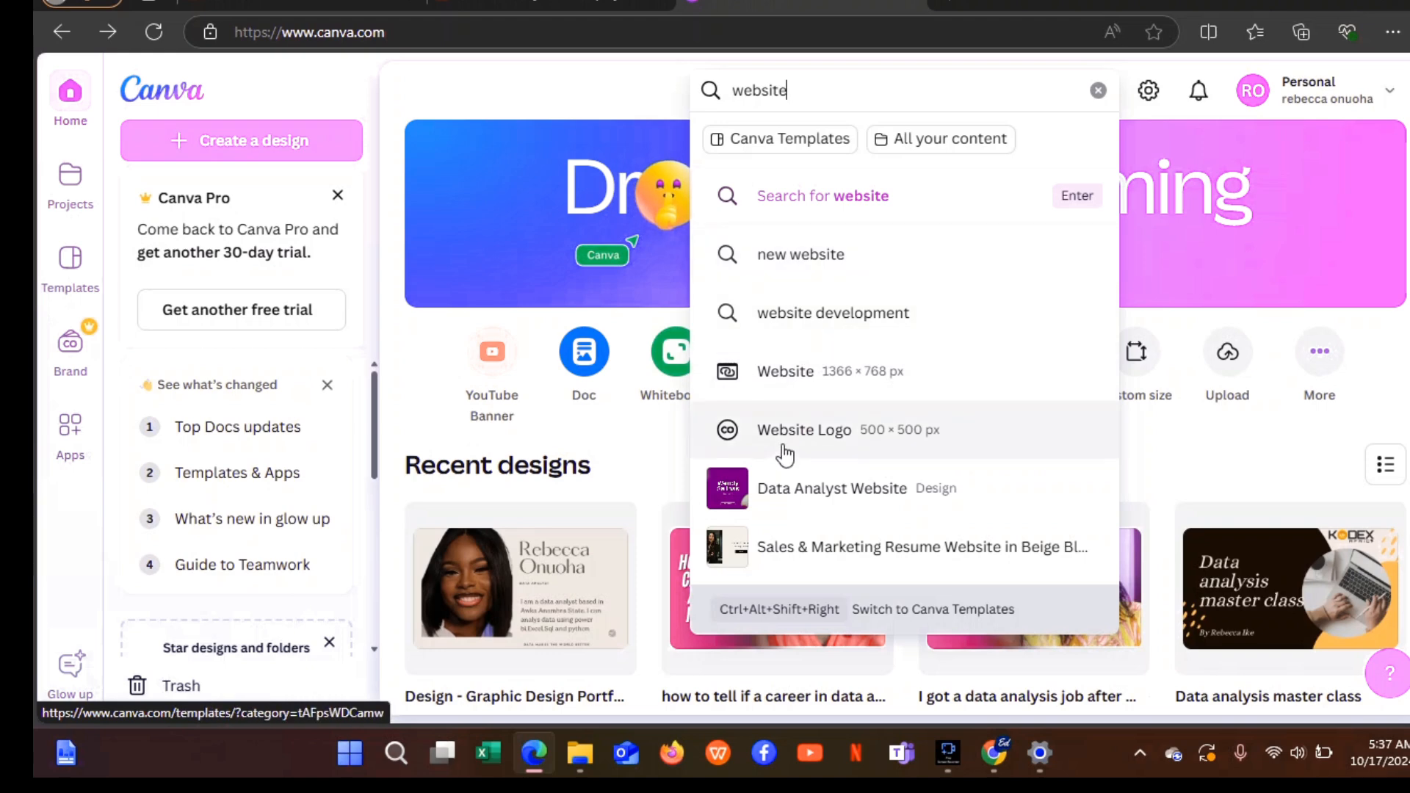
Open the Website 1366×768 template gallery and scroll down through the designs.
{"action": "left_click", "coordinate": [778, 382]}
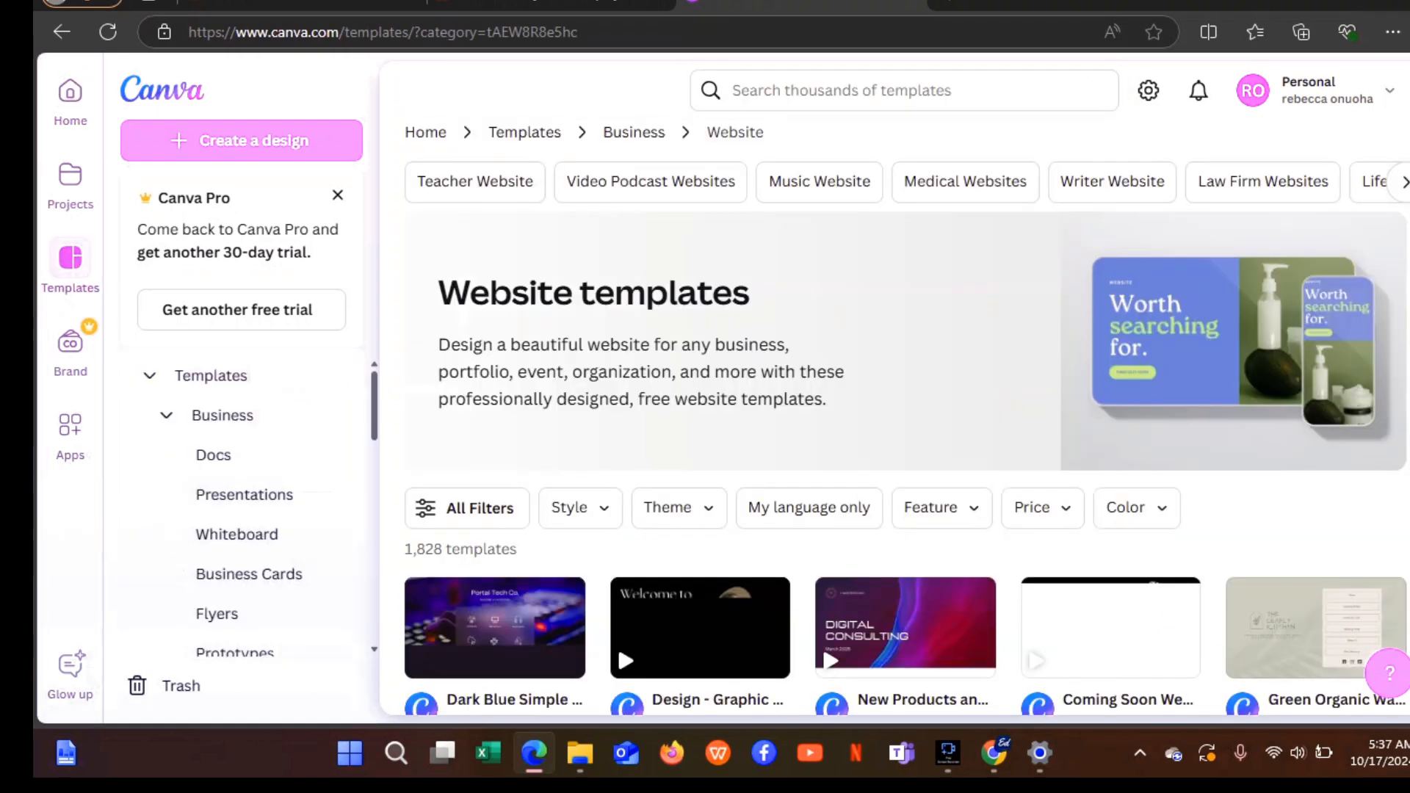
{"action": "scroll", "coordinate": [897, 417], "scroll_direction": "down", "scroll_amount": 3}
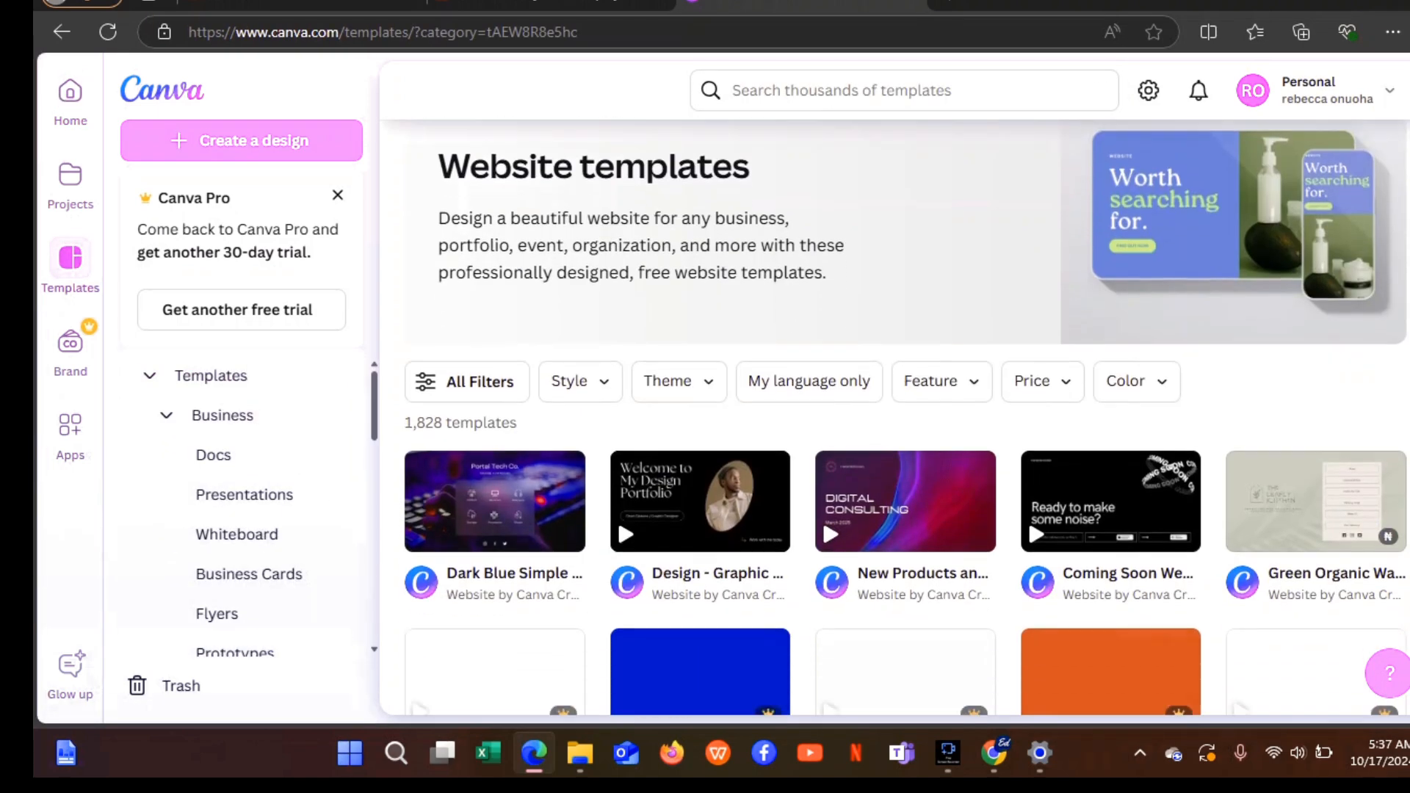
{"action": "scroll", "coordinate": [897, 417], "scroll_direction": "down", "scroll_amount": 2}
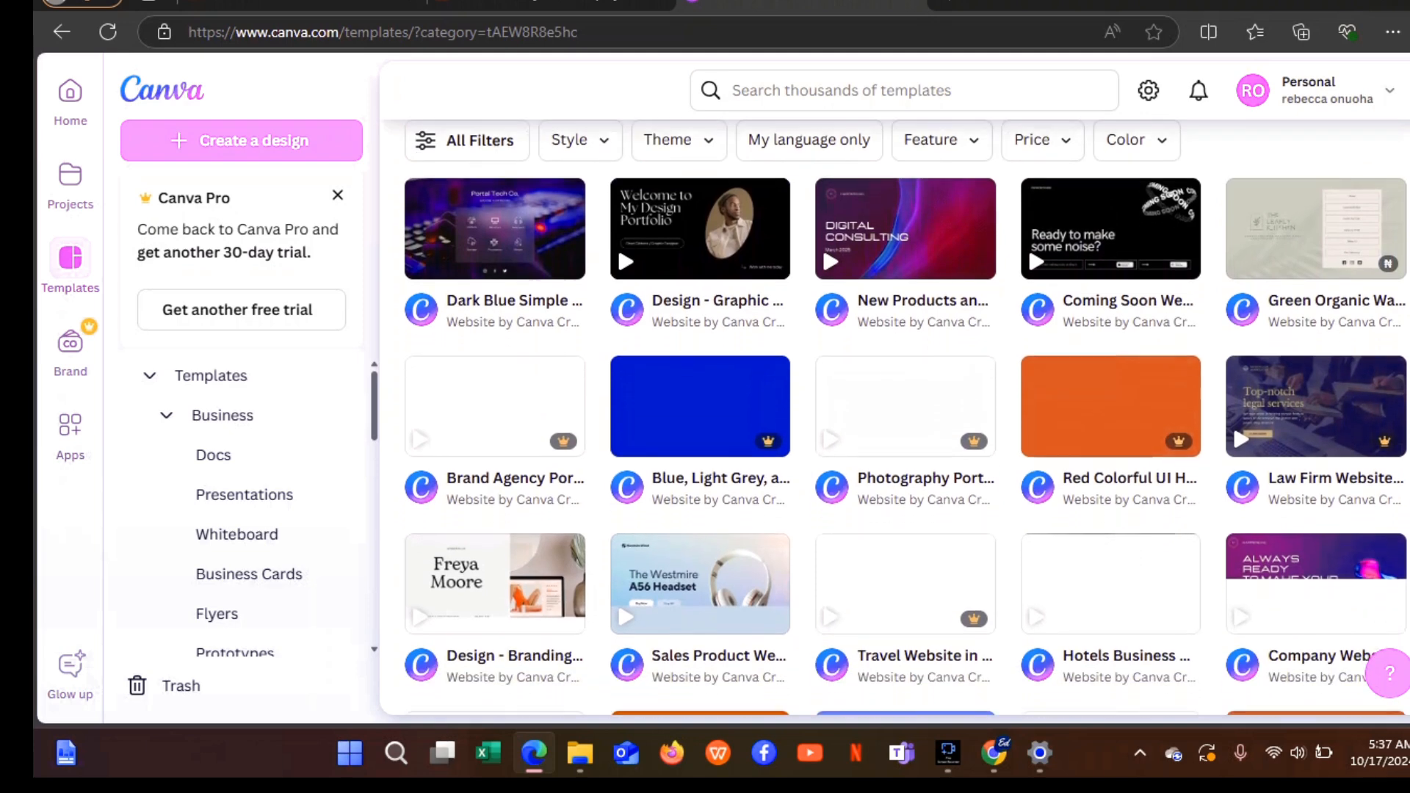
{"action": "scroll", "coordinate": [906, 417], "scroll_direction": "down", "scroll_amount": 2}
{"action": "scroll", "coordinate": [906, 417], "scroll_direction": "down", "scroll_amount": 1}
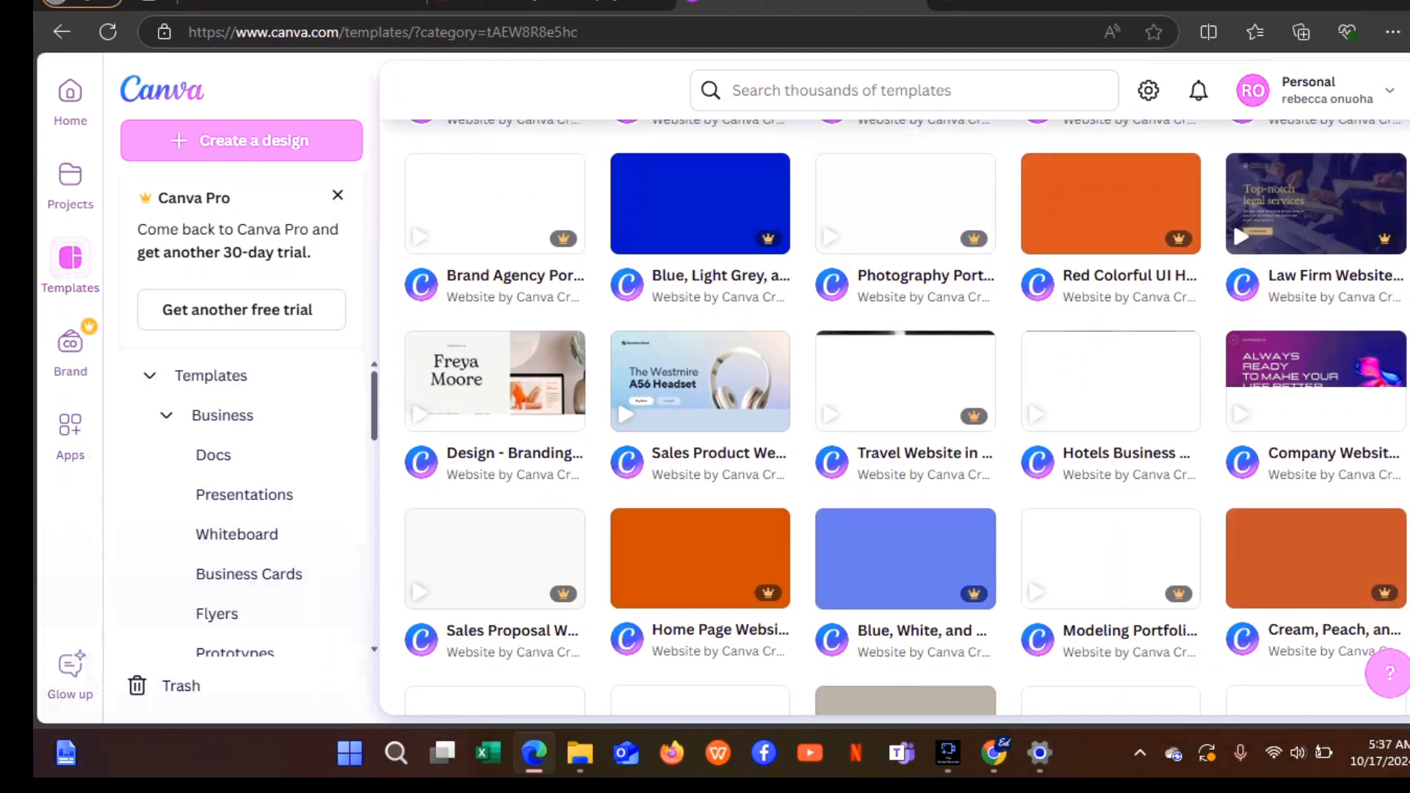
{"action": "scroll", "coordinate": [895, 402], "scroll_direction": "down", "scroll_amount": 2}
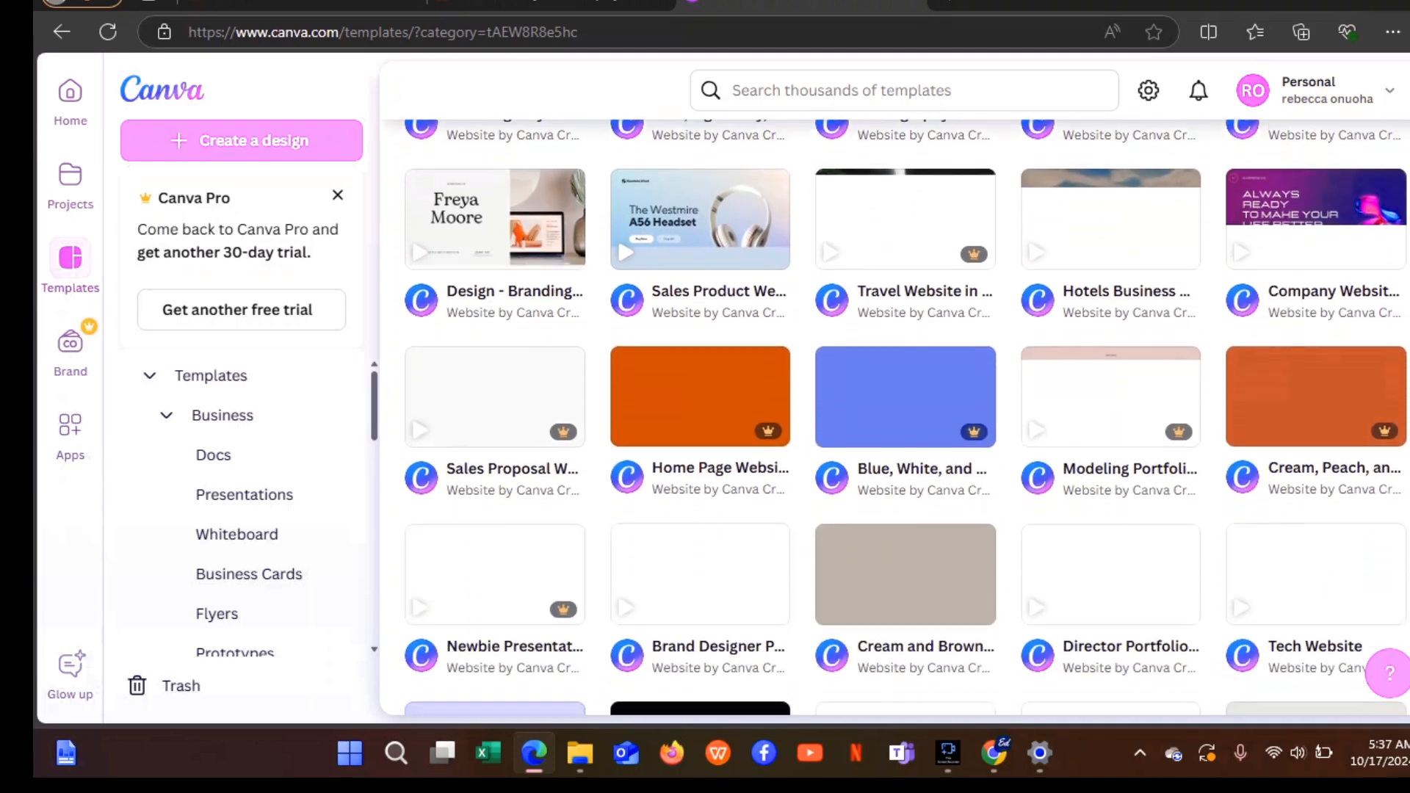
Scroll back up and preview the Freya Moore branding portfolio template.
{"action": "scroll", "coordinate": [906, 417], "scroll_direction": "up", "scroll_amount": 2}
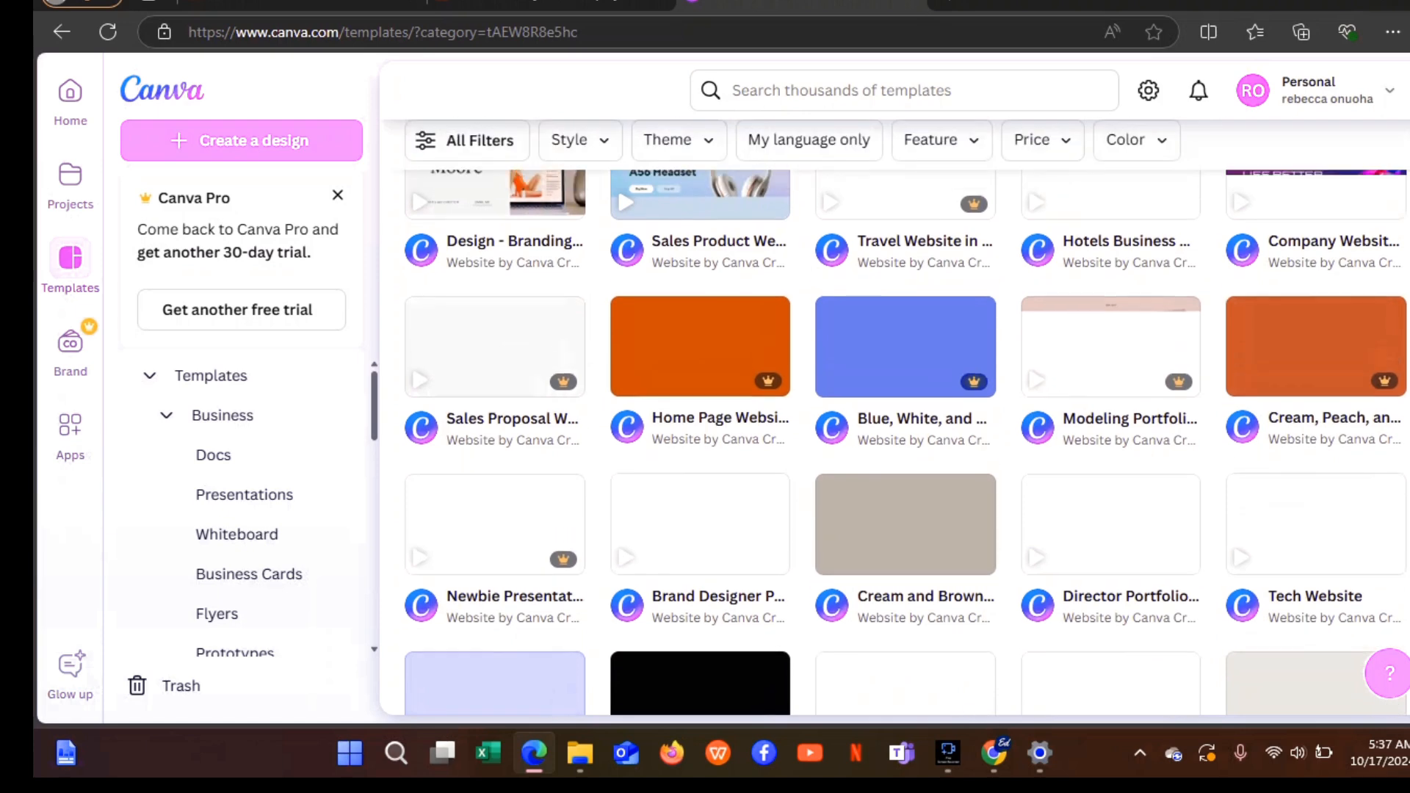
{"action": "scroll", "coordinate": [905, 417], "scroll_direction": "up", "scroll_amount": 1}
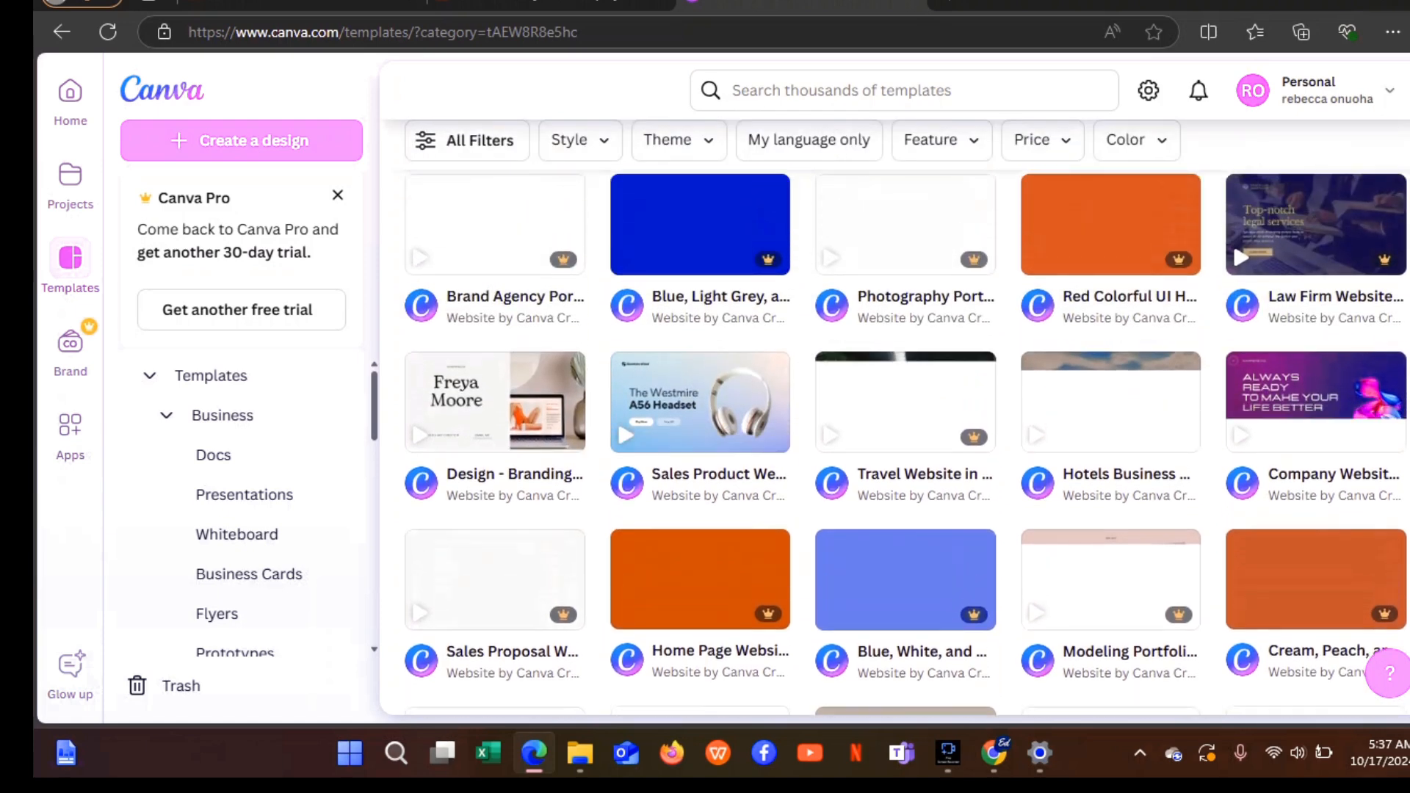
{"action": "scroll", "coordinate": [906, 422], "scroll_direction": "up", "scroll_amount": 3}
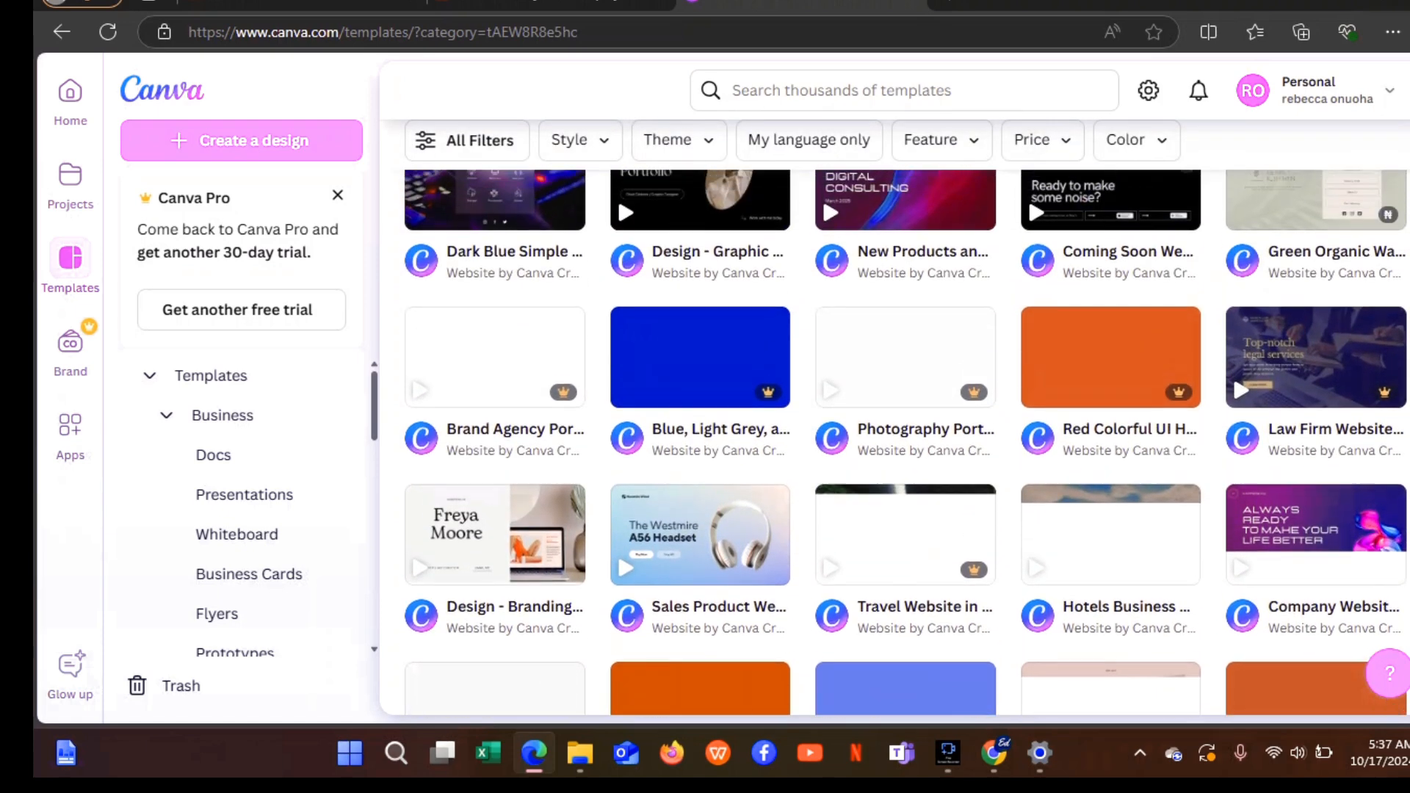
{"action": "scroll", "coordinate": [906, 422], "scroll_direction": "up", "scroll_amount": 1}
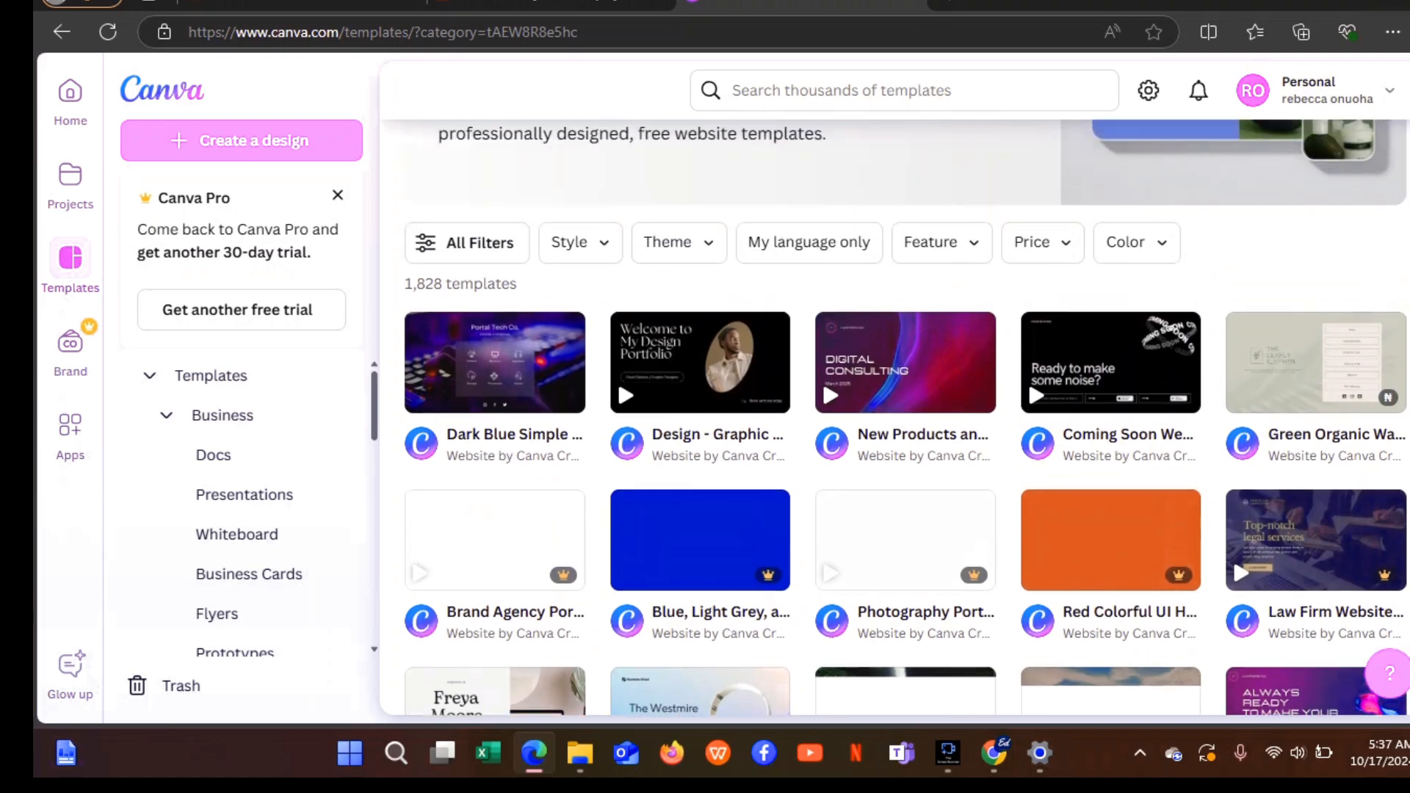
{"action": "scroll", "coordinate": [906, 422], "scroll_direction": "down", "scroll_amount": 1}
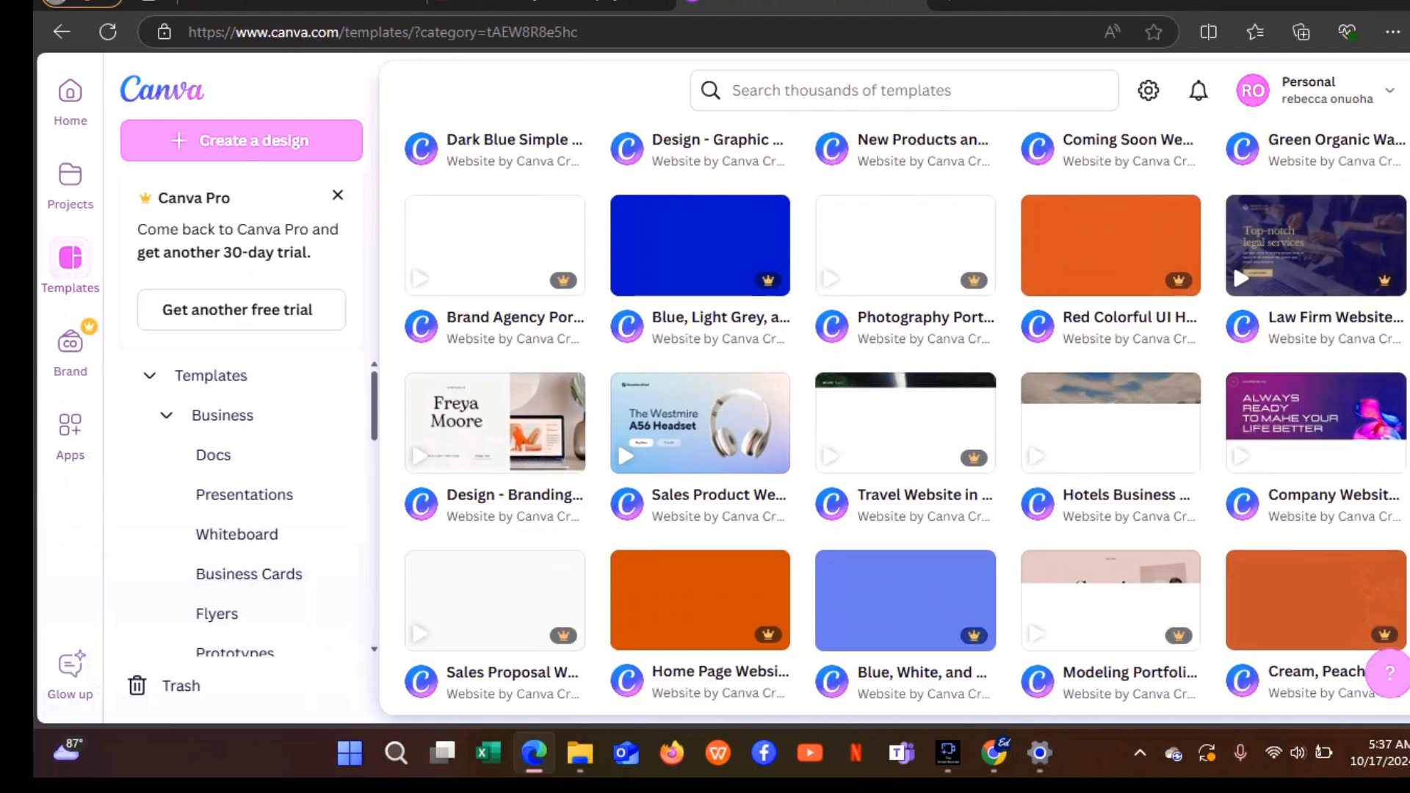
{"action": "scroll", "coordinate": [468, 317], "scroll_direction": "down", "scroll_amount": 2}
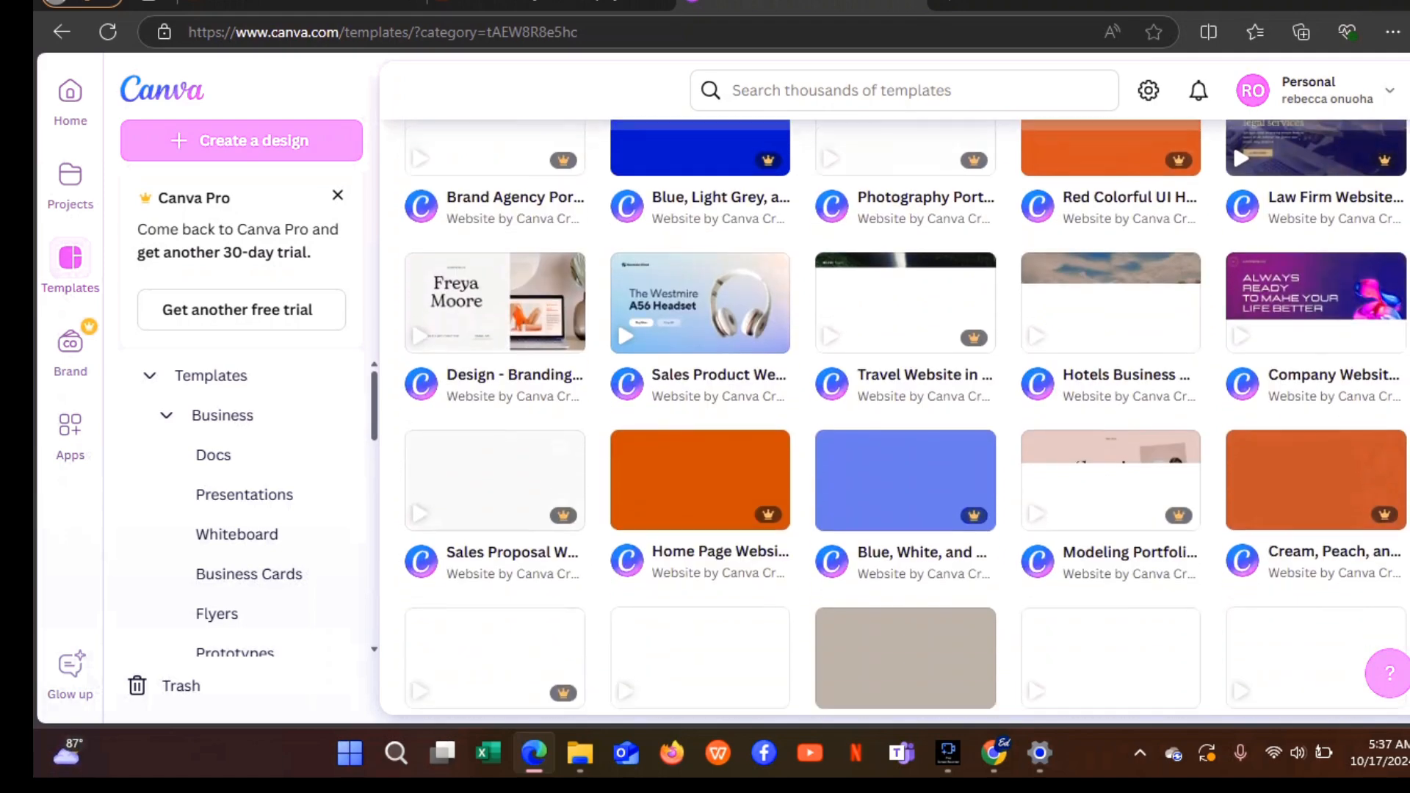
{"action": "scroll", "coordinate": [468, 318], "scroll_direction": "up", "scroll_amount": 1}
{"action": "left_click", "coordinate": [468, 316]}
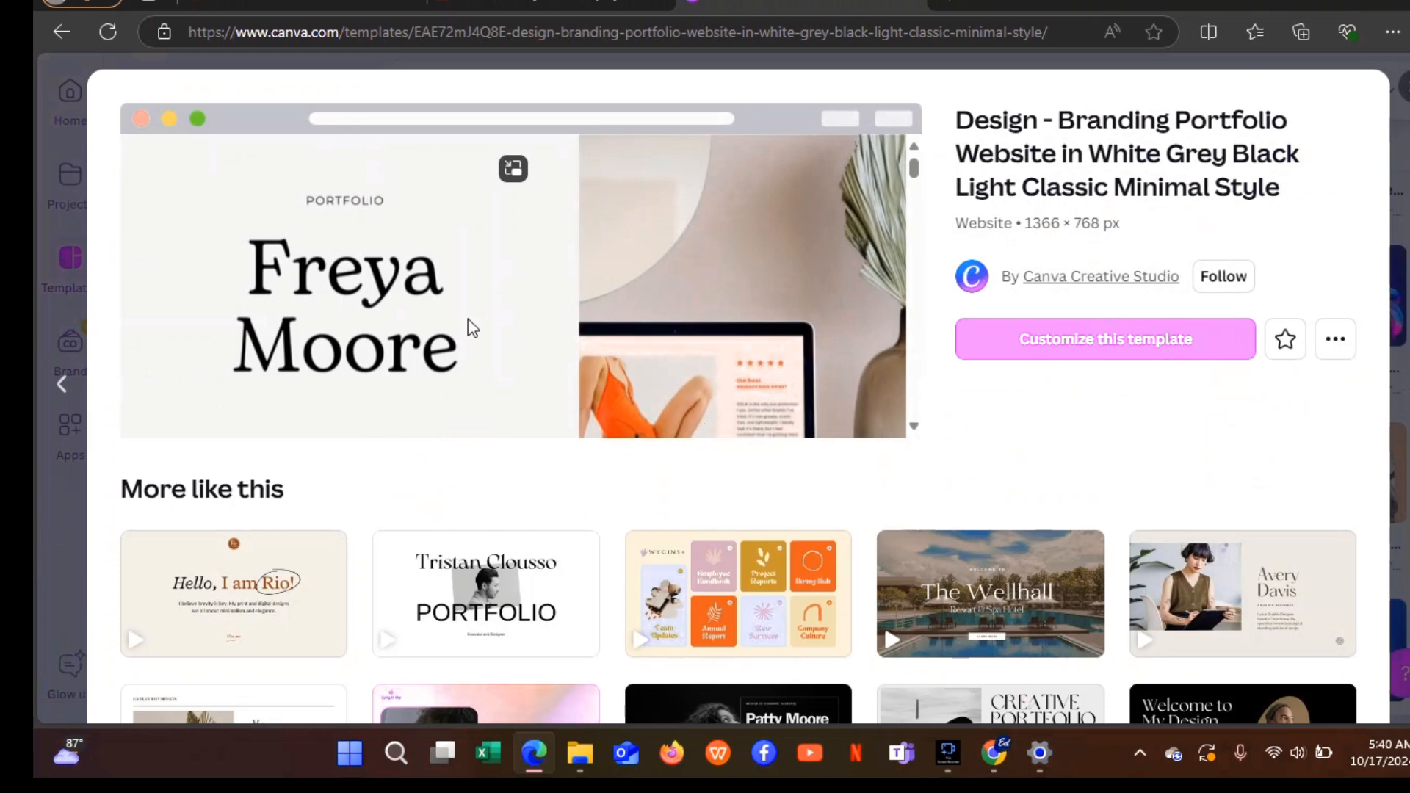
Preview the Avery Davis ivory and dark brown graphic design portfolio template.
{"action": "left_click", "coordinate": [1245, 612]}
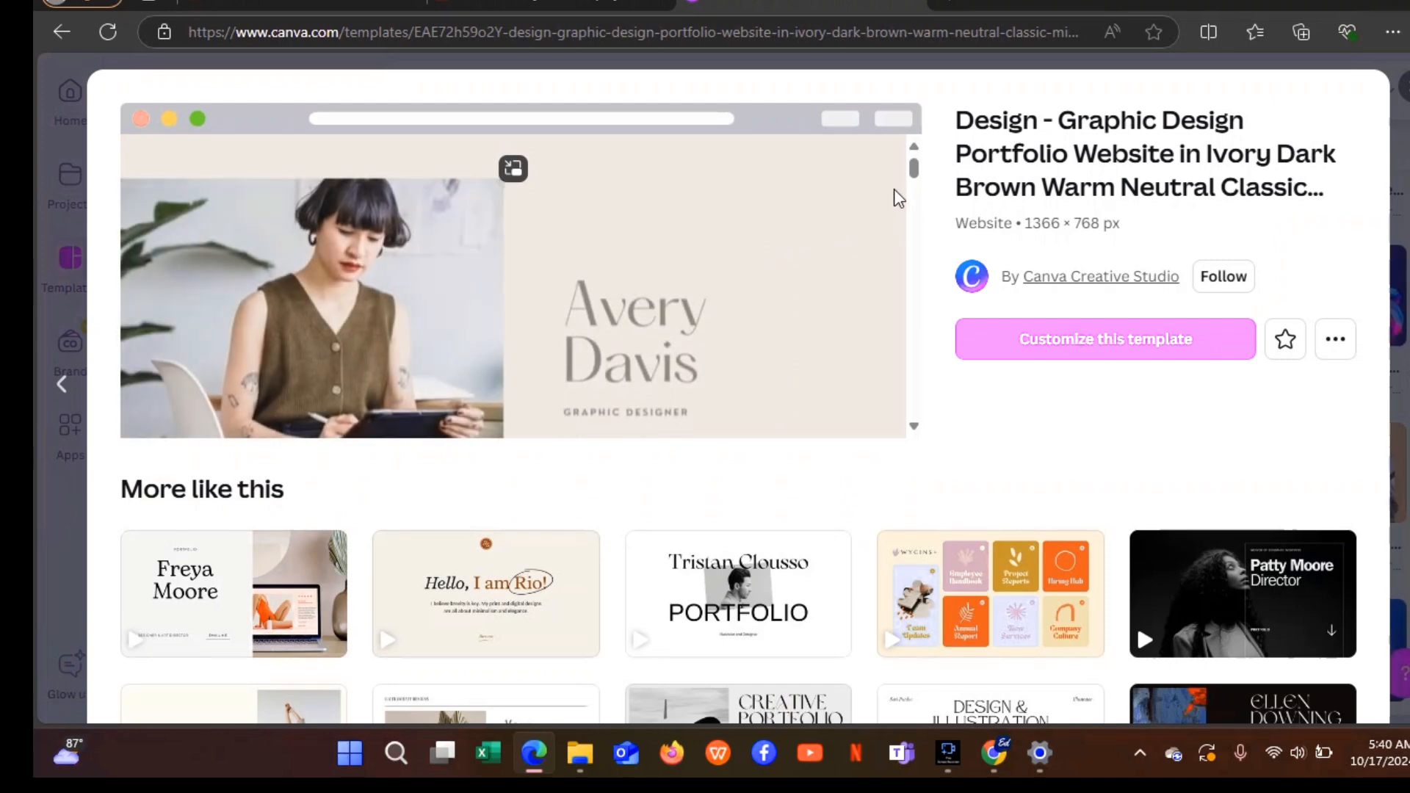
{"action": "left_click_drag", "start_coordinate": [919, 174], "coordinate": [900, 85]}
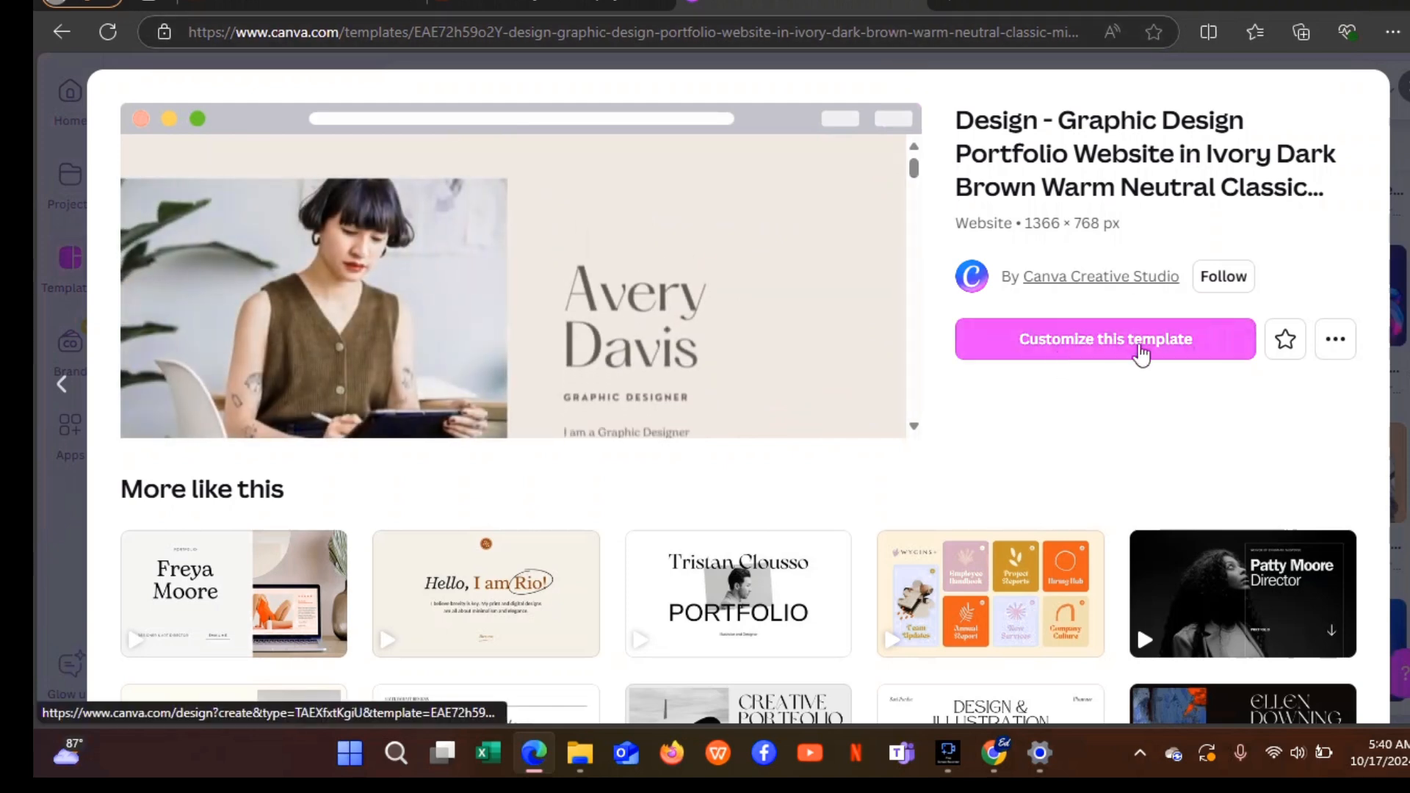
Customize the template as a 9-page editable design and select the page 1 hero photo.
{"action": "left_click", "coordinate": [1141, 351]}
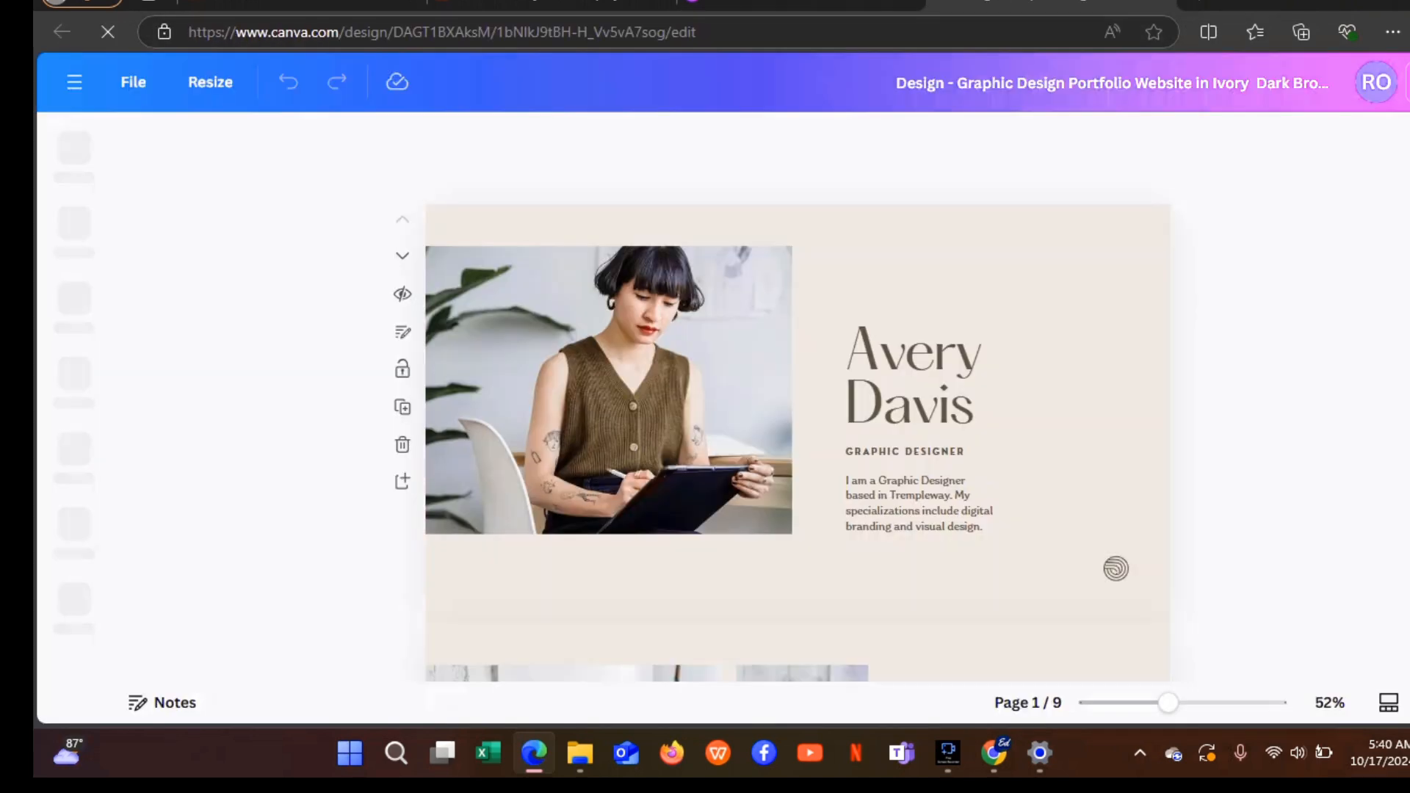
{"action": "scroll", "coordinate": [798, 396], "scroll_direction": "down", "scroll_amount": 5}
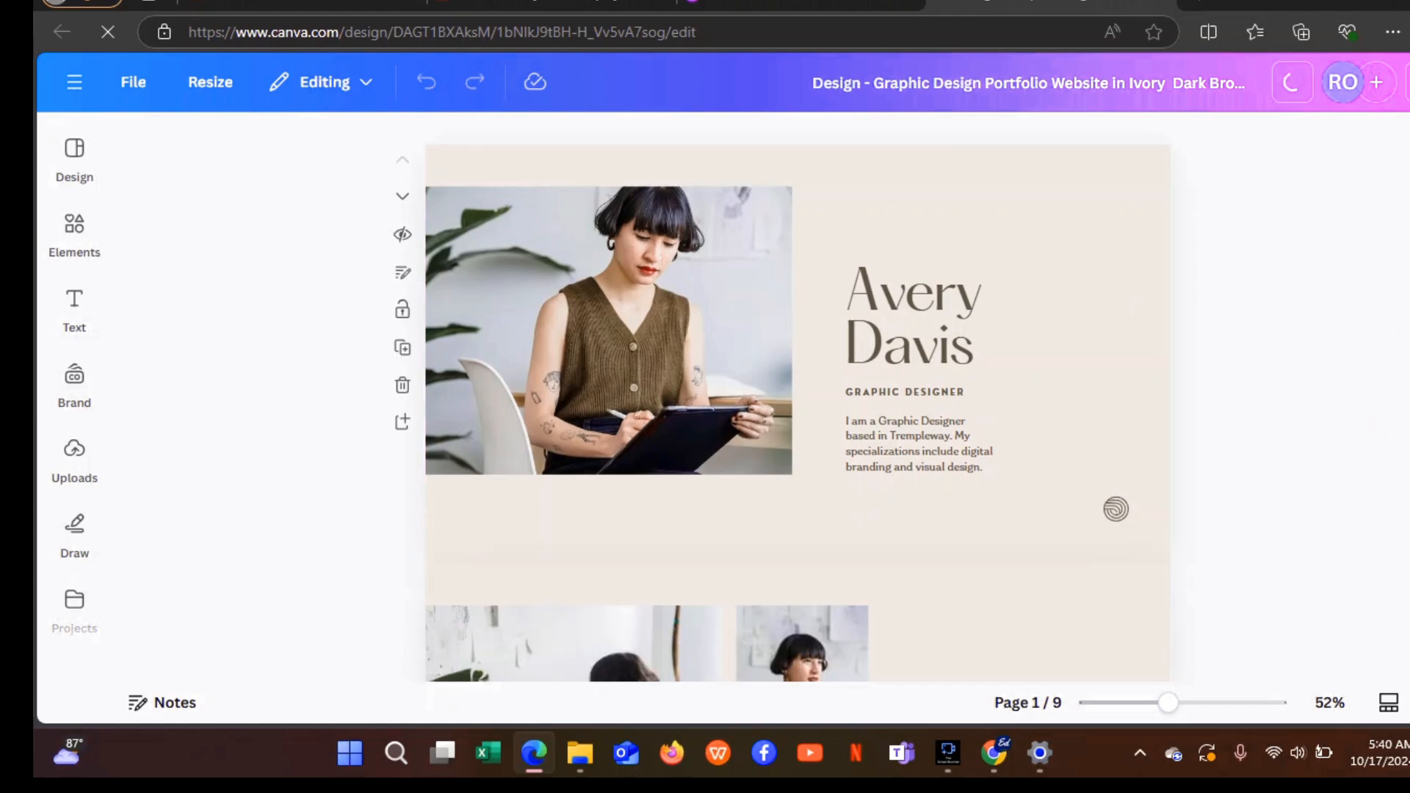
{"action": "scroll", "coordinate": [797, 397], "scroll_direction": "down", "scroll_amount": 15}
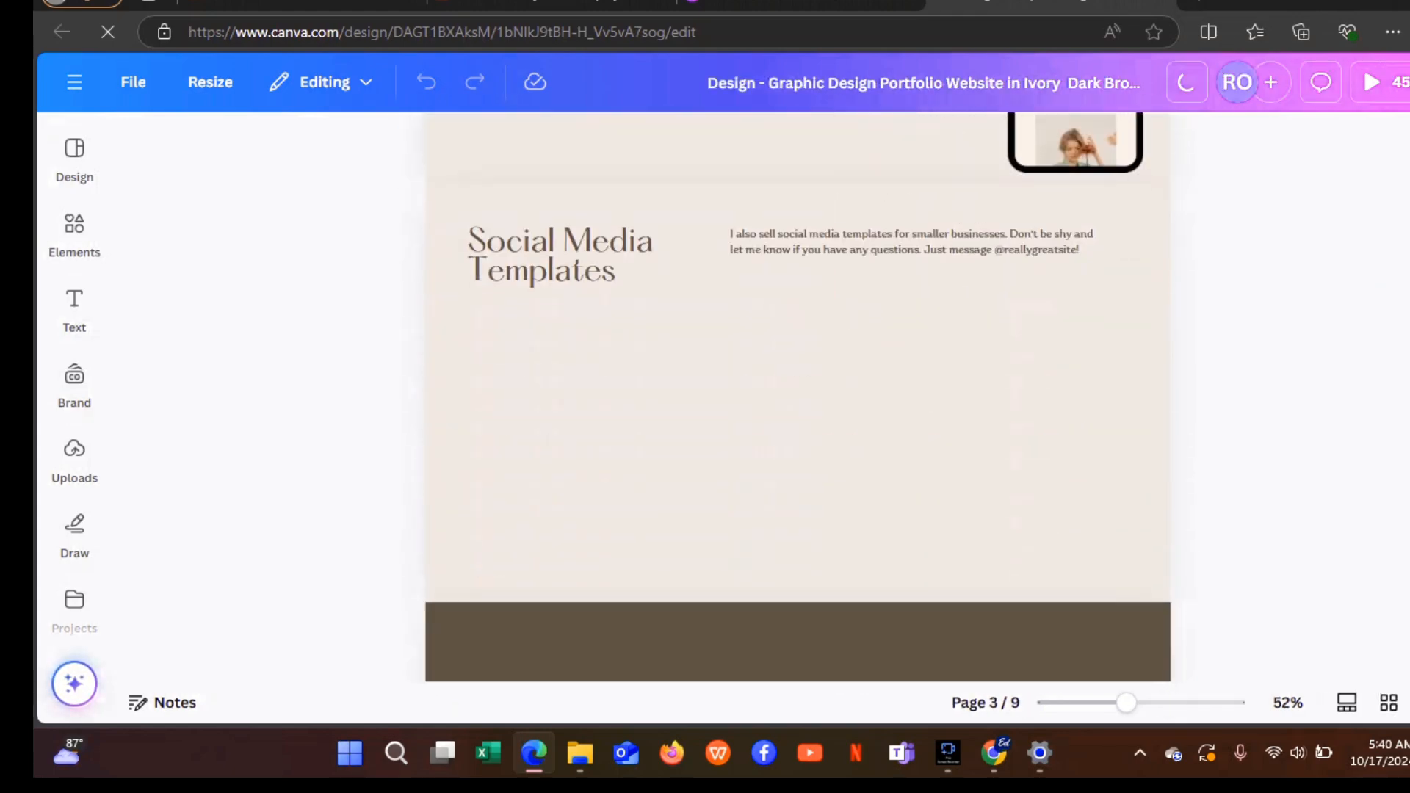
{"action": "scroll", "coordinate": [797, 397], "scroll_direction": "up", "scroll_amount": 3}
{"action": "mouse_move", "coordinate": [1407, 303]}
{"action": "left_mouse_down"}
{"action": "mouse_move", "coordinate": [1404, 156]}
{"action": "mouse_move", "coordinate": [1388, 129]}
{"action": "mouse_move", "coordinate": [1407, 312]}
{"action": "left_mouse_up"}
{"action": "scroll", "coordinate": [1406, 304], "scroll_direction": "down", "scroll_amount": 5}
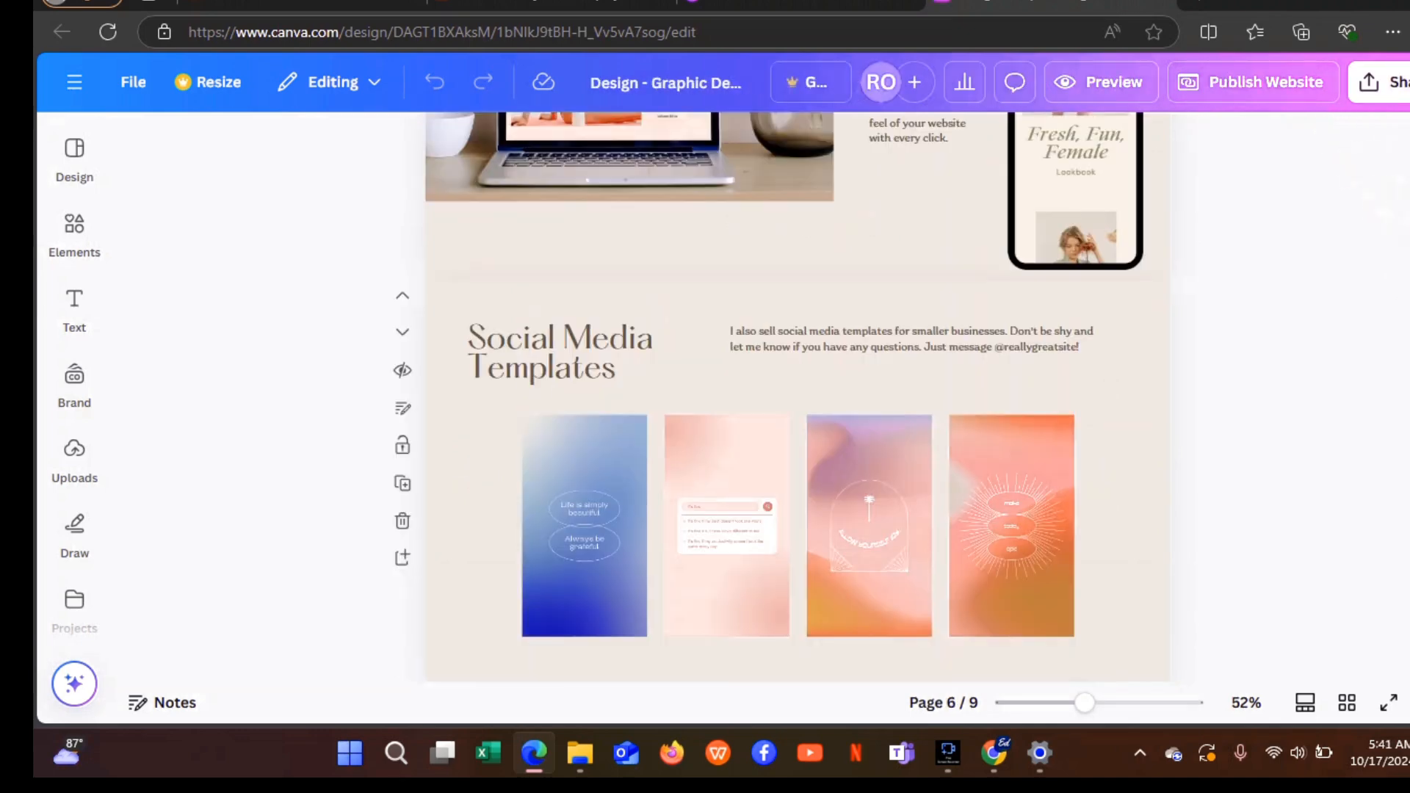
{"action": "scroll", "coordinate": [1370, 176], "scroll_direction": "up", "scroll_amount": 15}
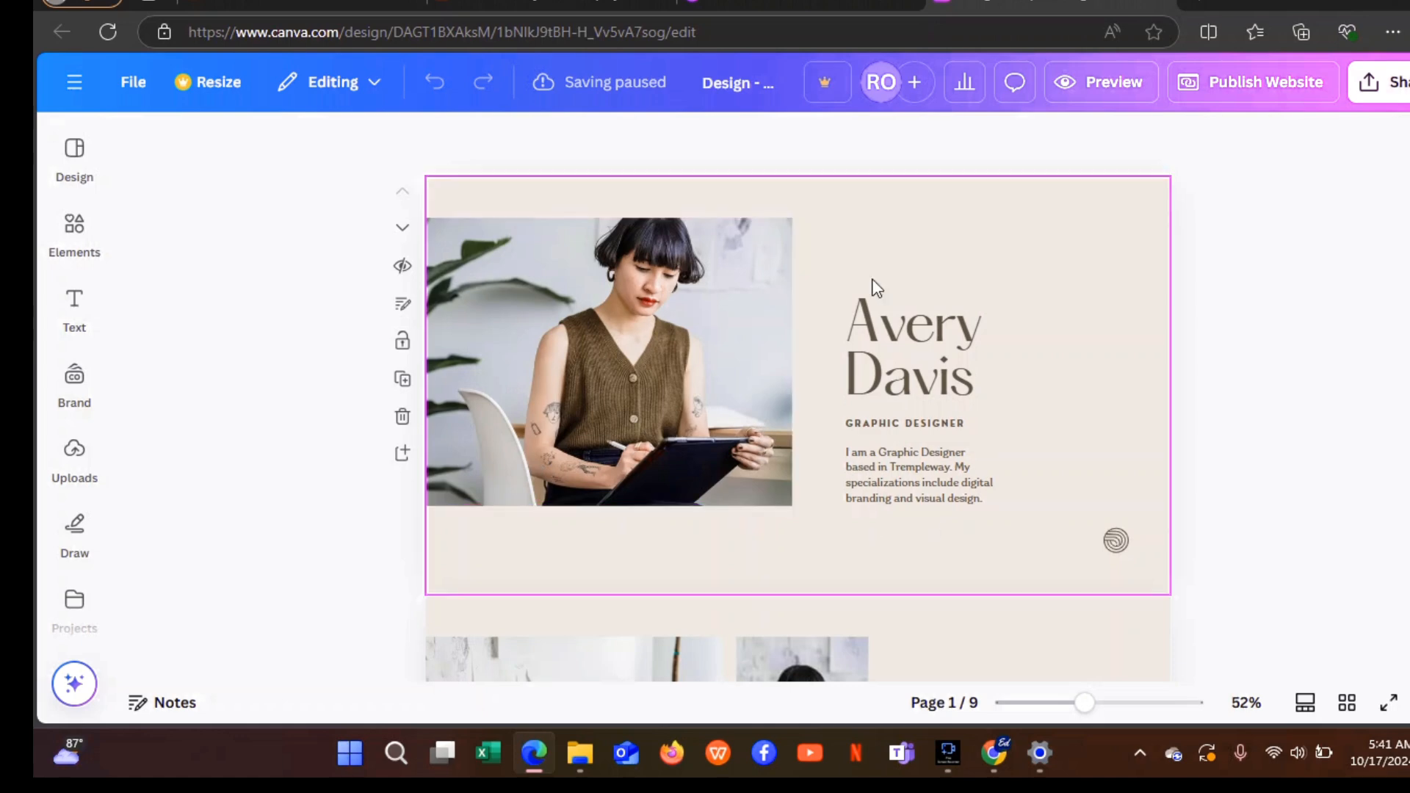
{"action": "left_click", "coordinate": [650, 381]}
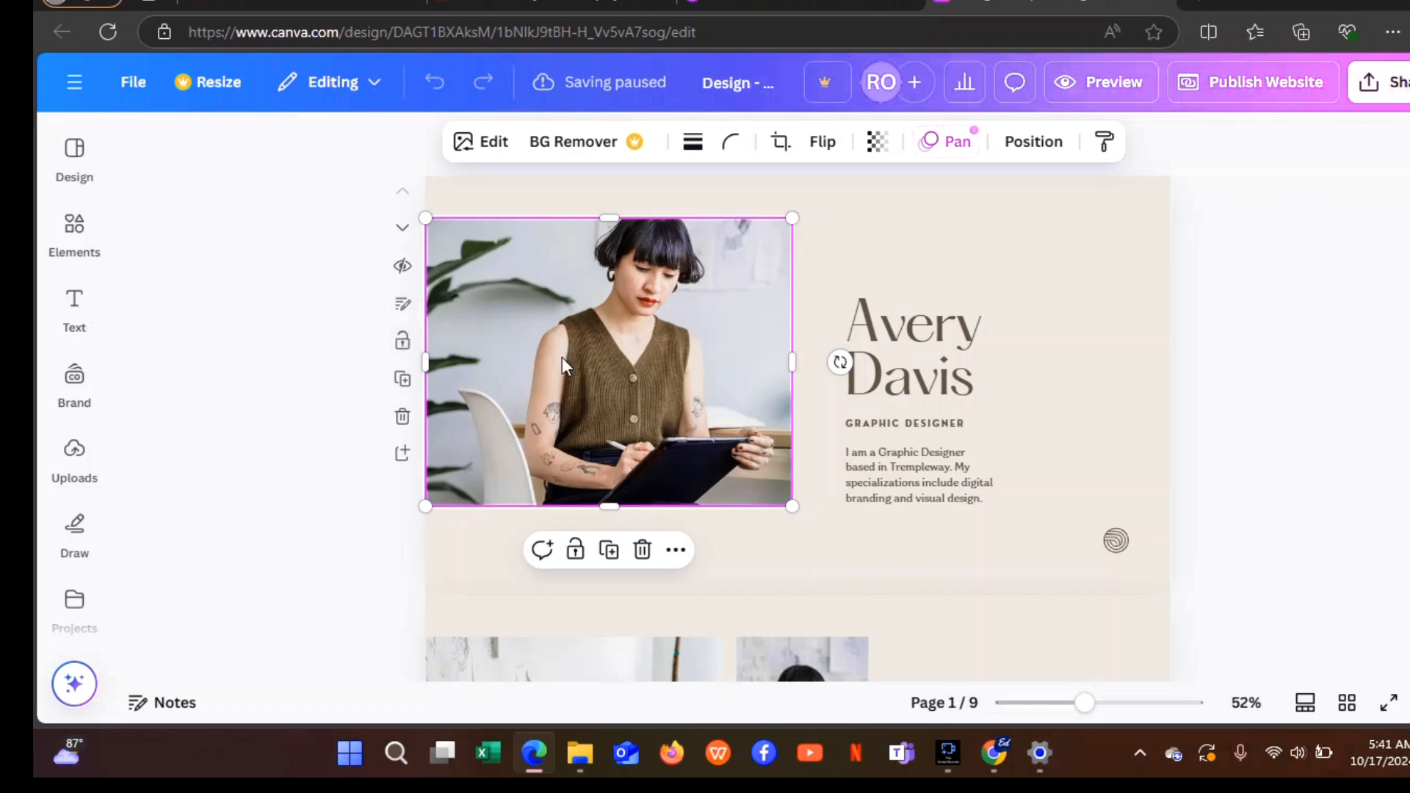
Replace the template's hero photo with the uploaded portrait at the page's top-left.
{"action": "left_click", "coordinate": [644, 552]}
{"action": "left_click", "coordinate": [87, 479]}
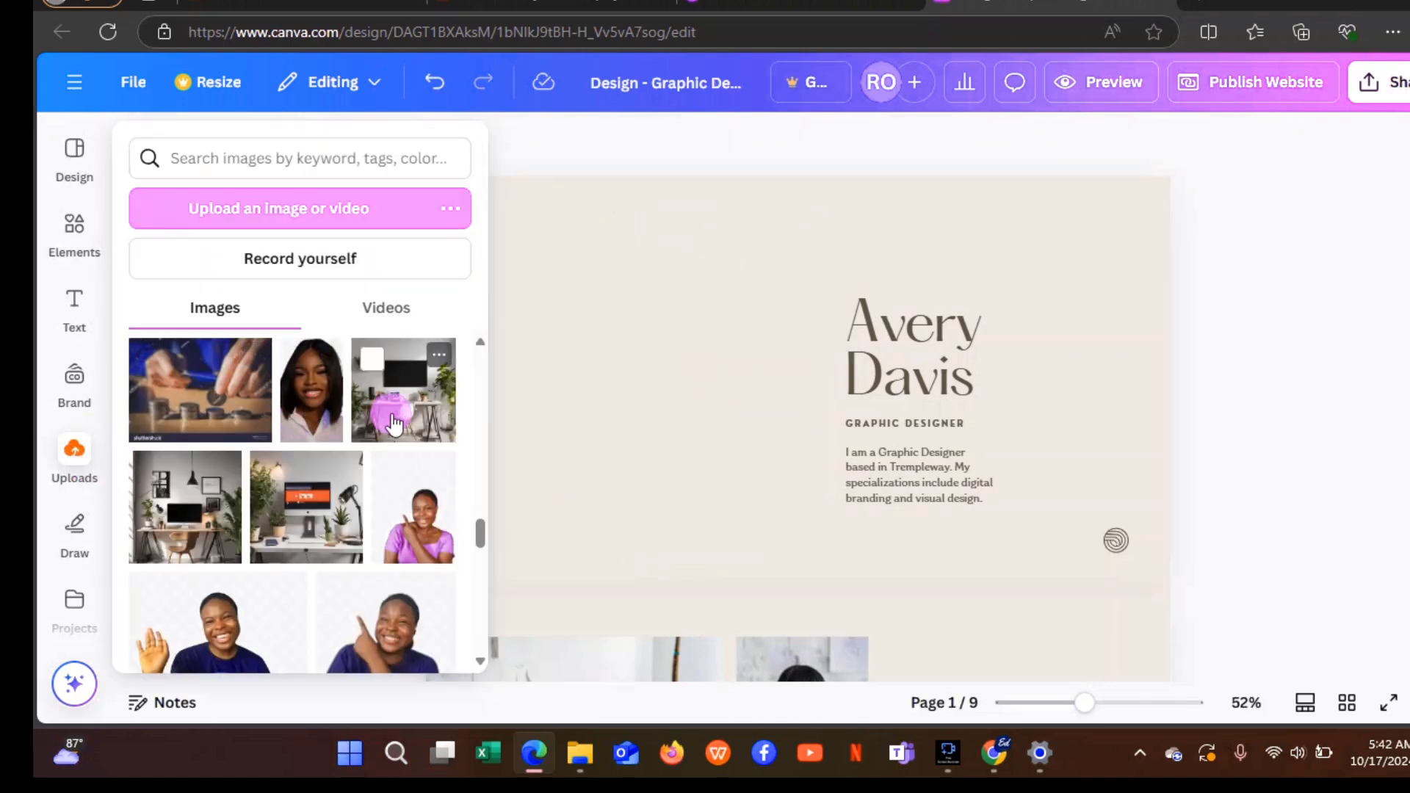
{"action": "left_click", "coordinate": [313, 410]}
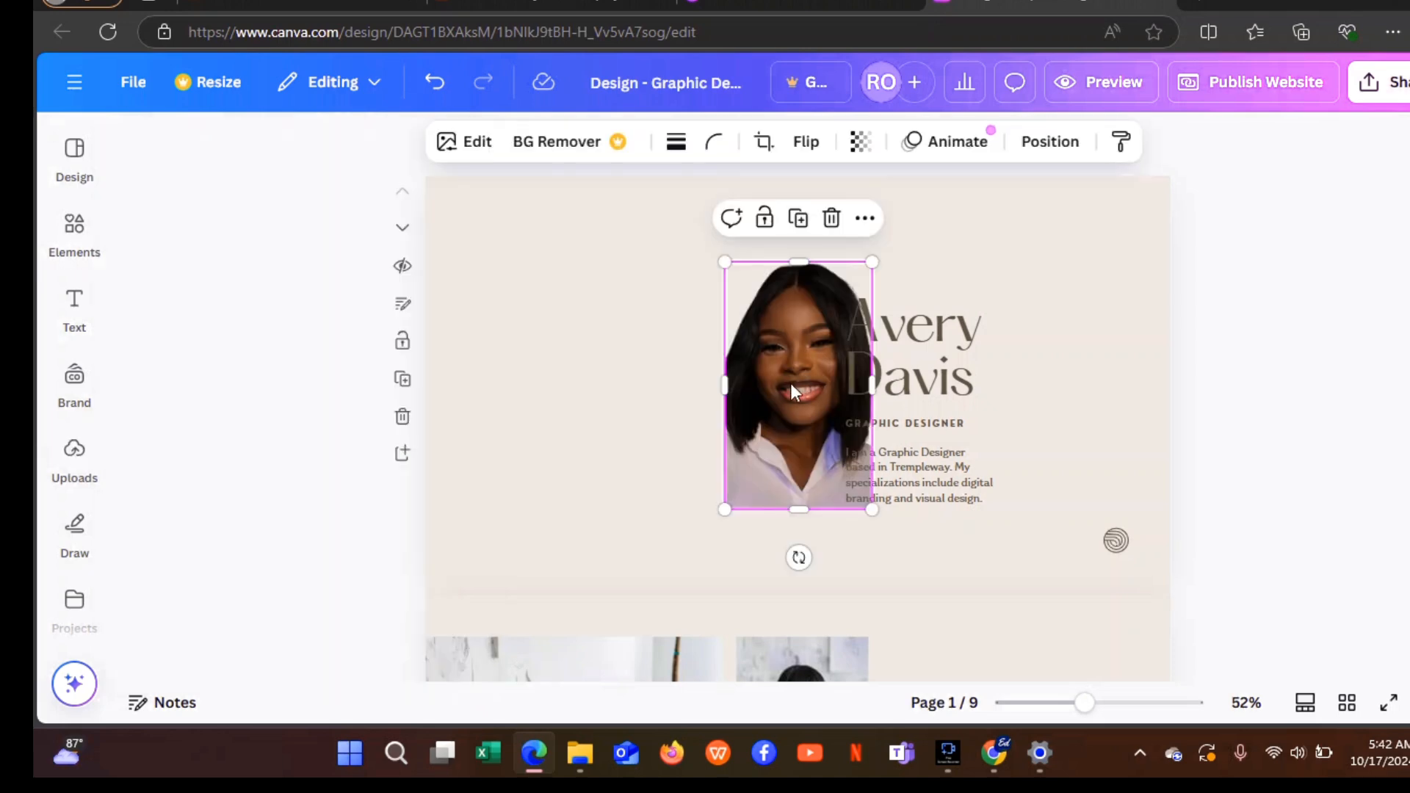
{"action": "left_click_drag", "start_coordinate": [807, 384], "coordinate": [528, 350]}
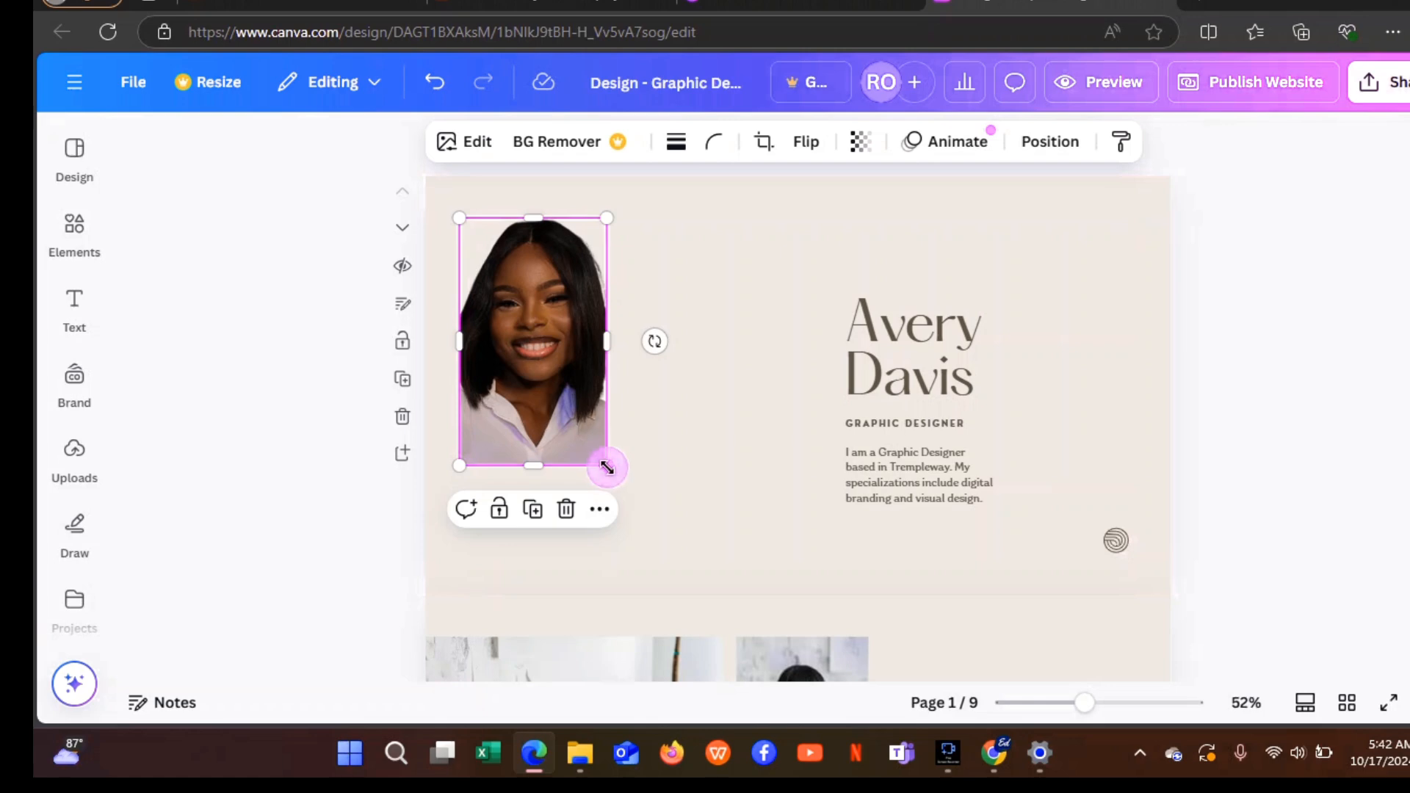
Enlarge the portrait to fill the left side up to the page top, adjusting the name heading box.
{"action": "left_click_drag", "start_coordinate": [607, 467], "coordinate": [787, 507]}
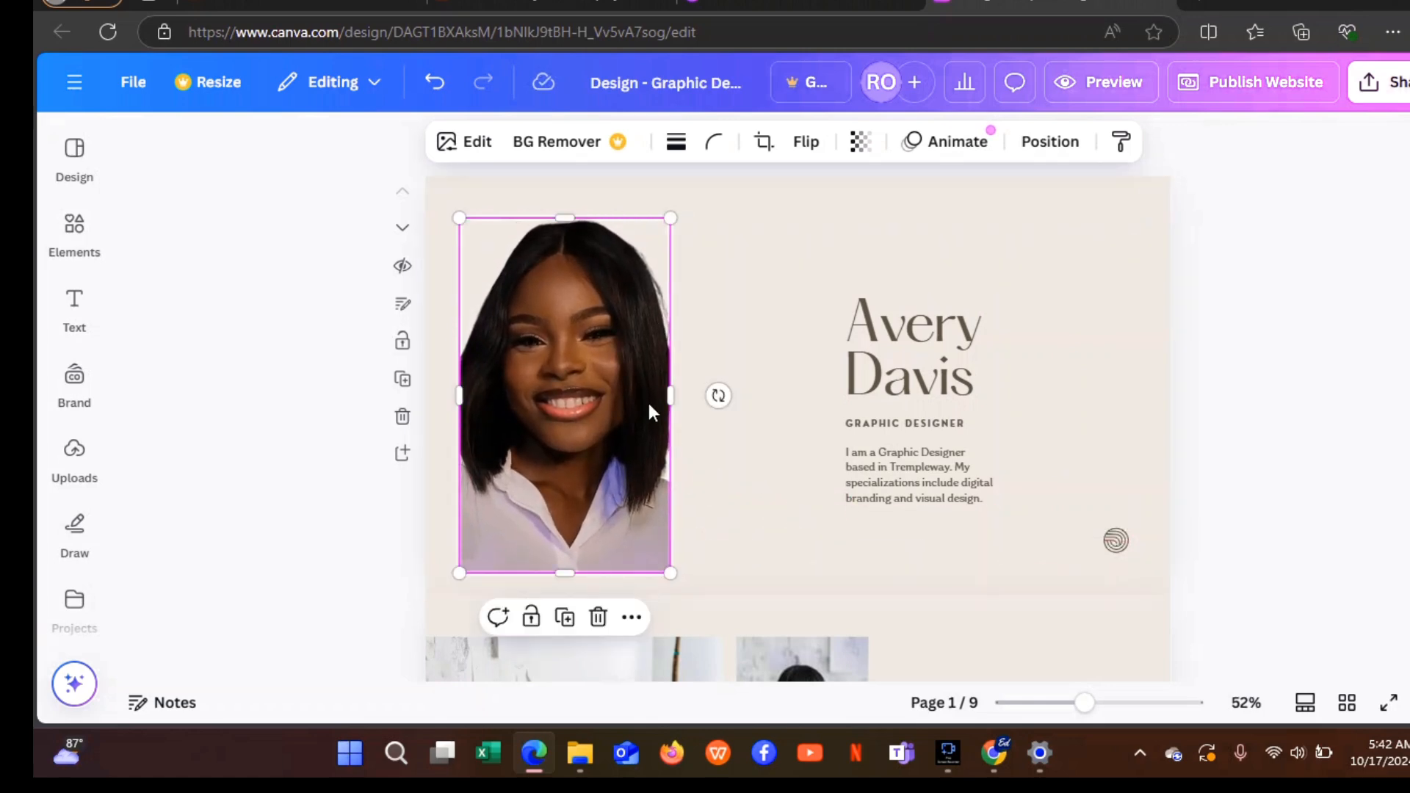
{"action": "mouse_move", "coordinate": [667, 394]}
{"action": "left_mouse_down"}
{"action": "mouse_move", "coordinate": [742, 384]}
{"action": "mouse_move", "coordinate": [671, 366]}
{"action": "left_mouse_up"}
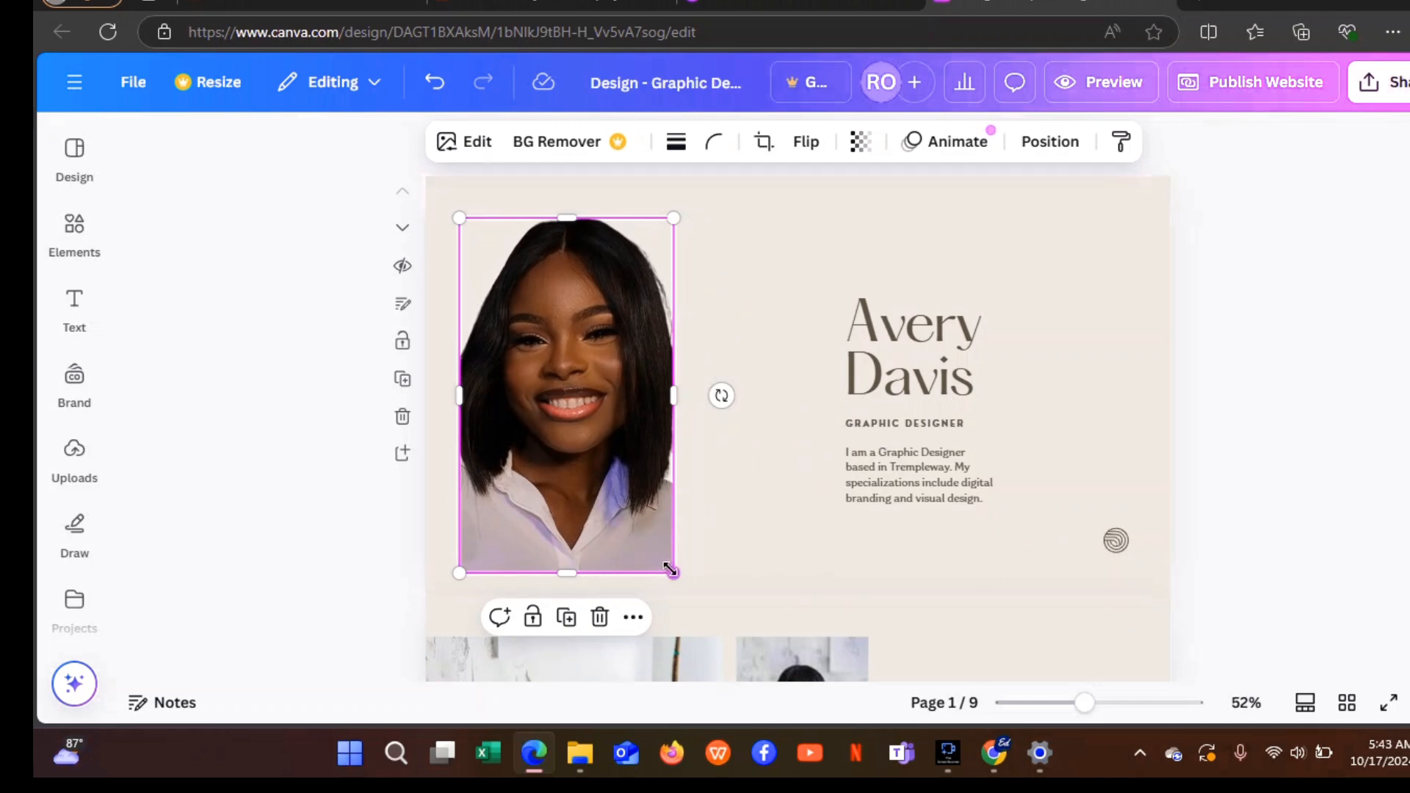
{"action": "mouse_move", "coordinate": [691, 573]}
{"action": "left_mouse_down"}
{"action": "mouse_move", "coordinate": [737, 587]}
{"action": "mouse_move", "coordinate": [699, 592]}
{"action": "left_mouse_up"}
{"action": "left_click_drag", "start_coordinate": [624, 404], "coordinate": [797, 397]}
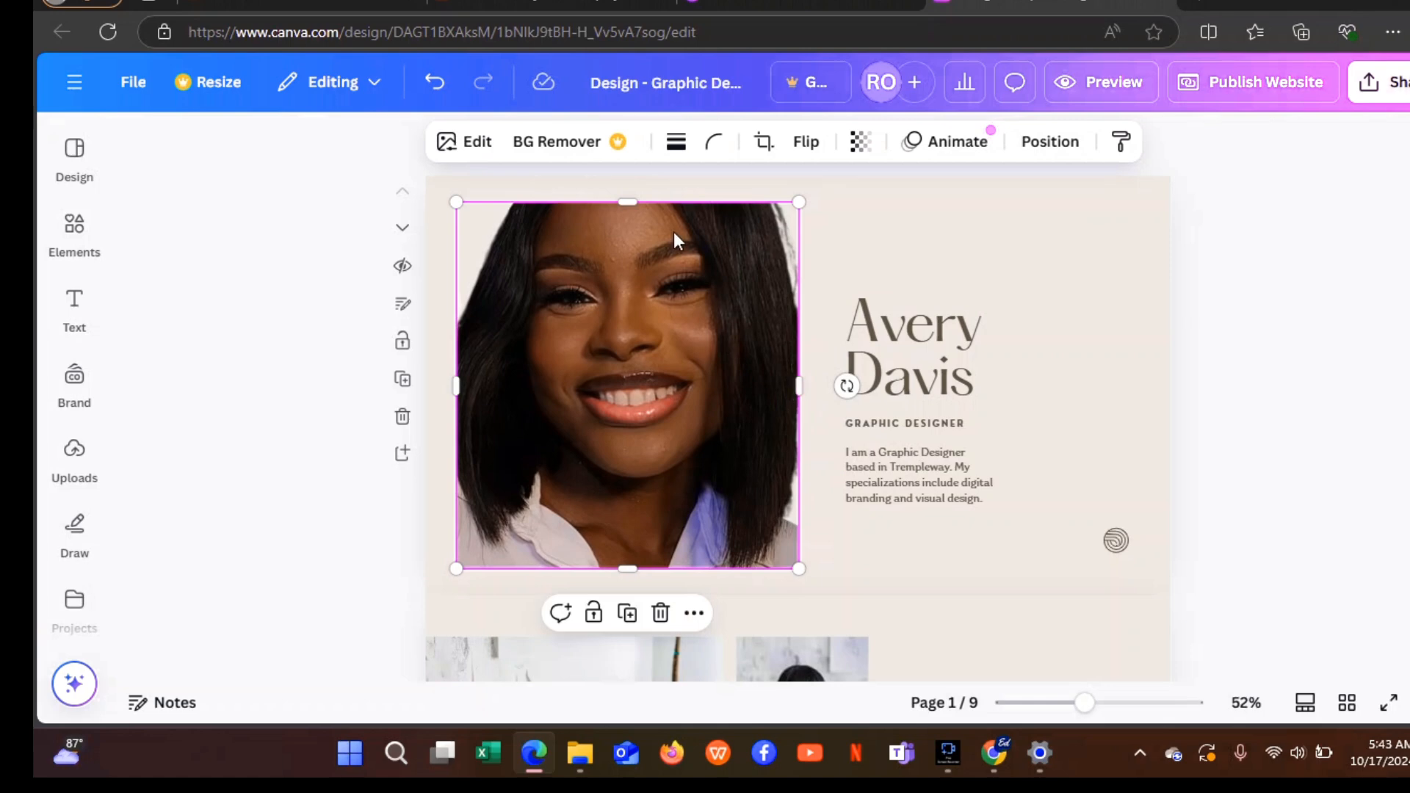
{"action": "left_click_drag", "start_coordinate": [630, 202], "coordinate": [633, 179]}
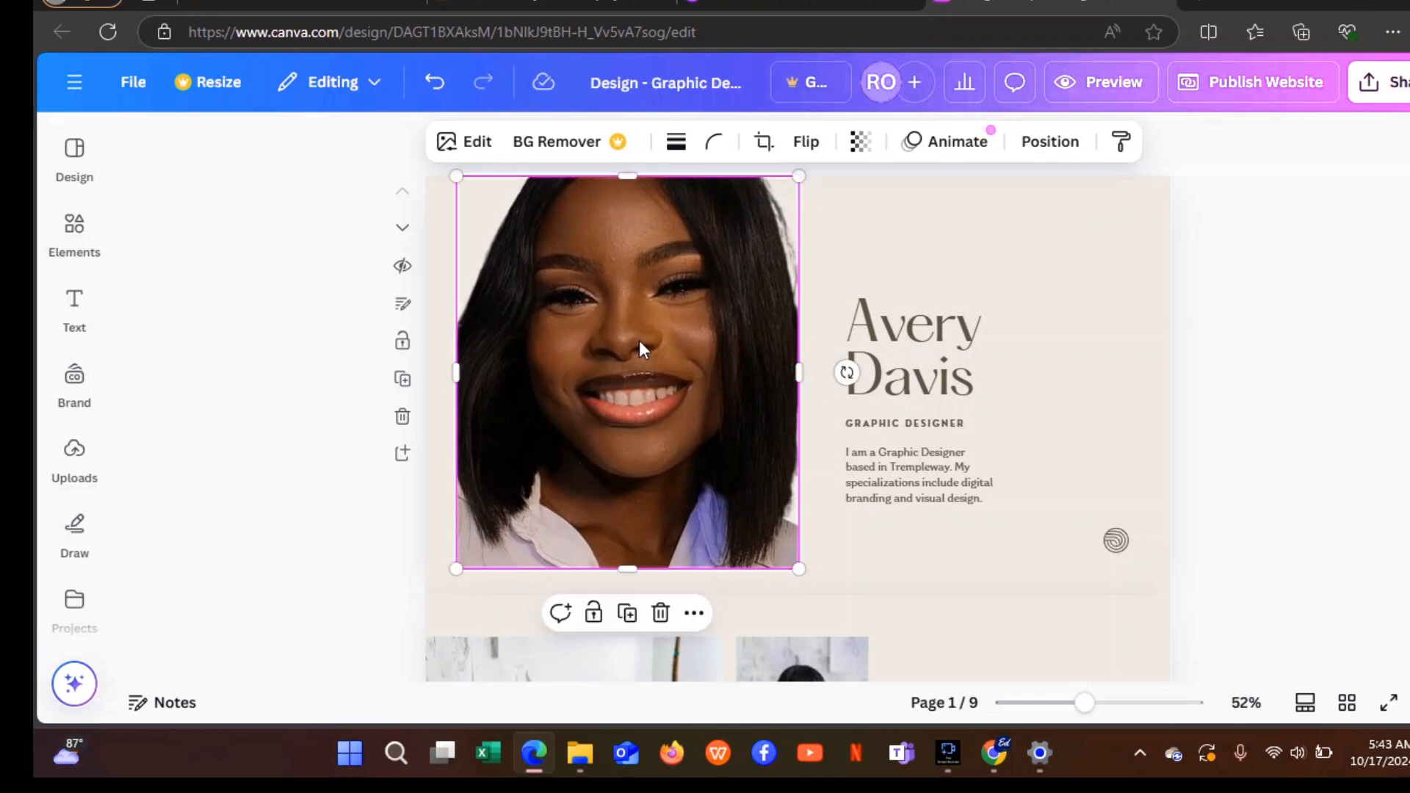
{"action": "left_click_drag", "start_coordinate": [640, 349], "coordinate": [641, 362]}
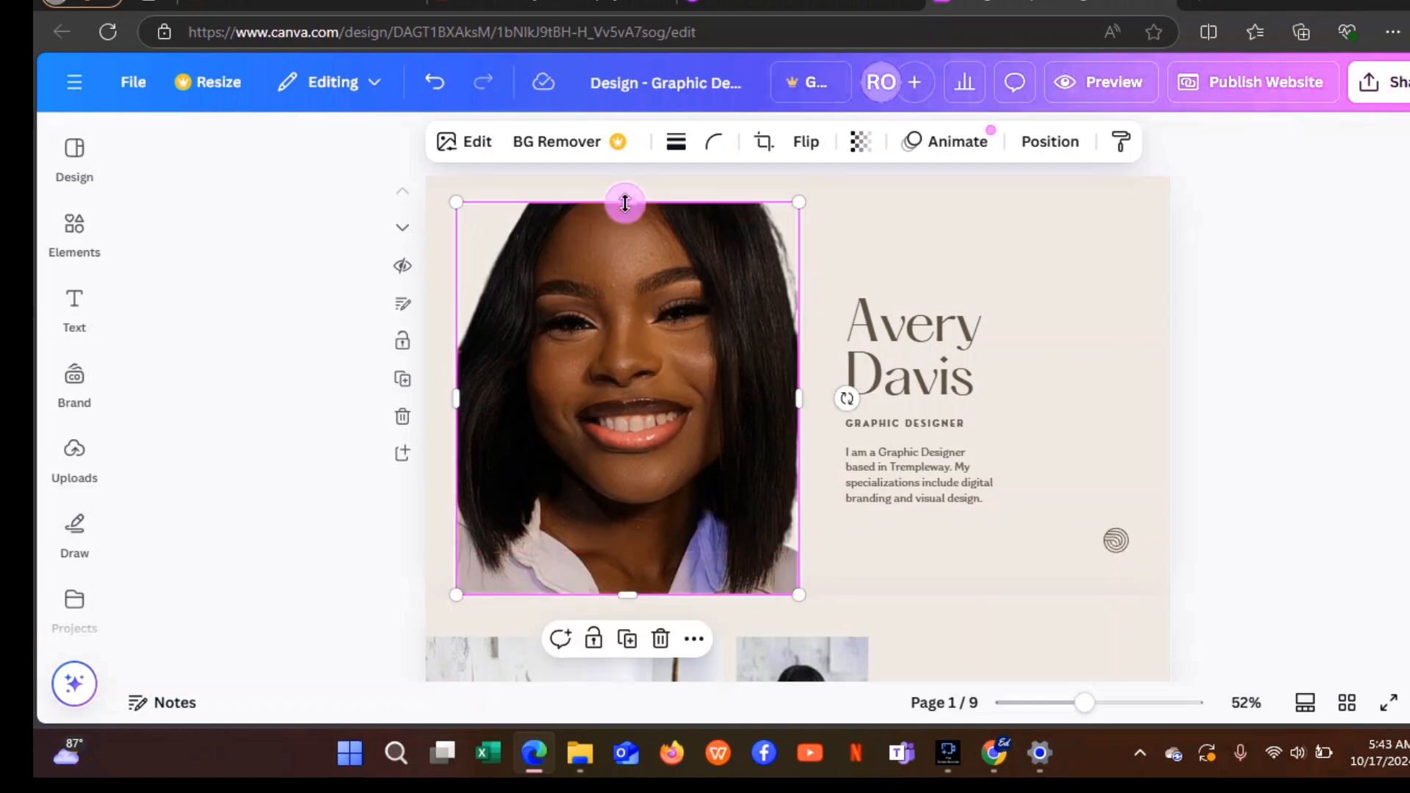
{"action": "left_click_drag", "start_coordinate": [625, 204], "coordinate": [633, 175]}
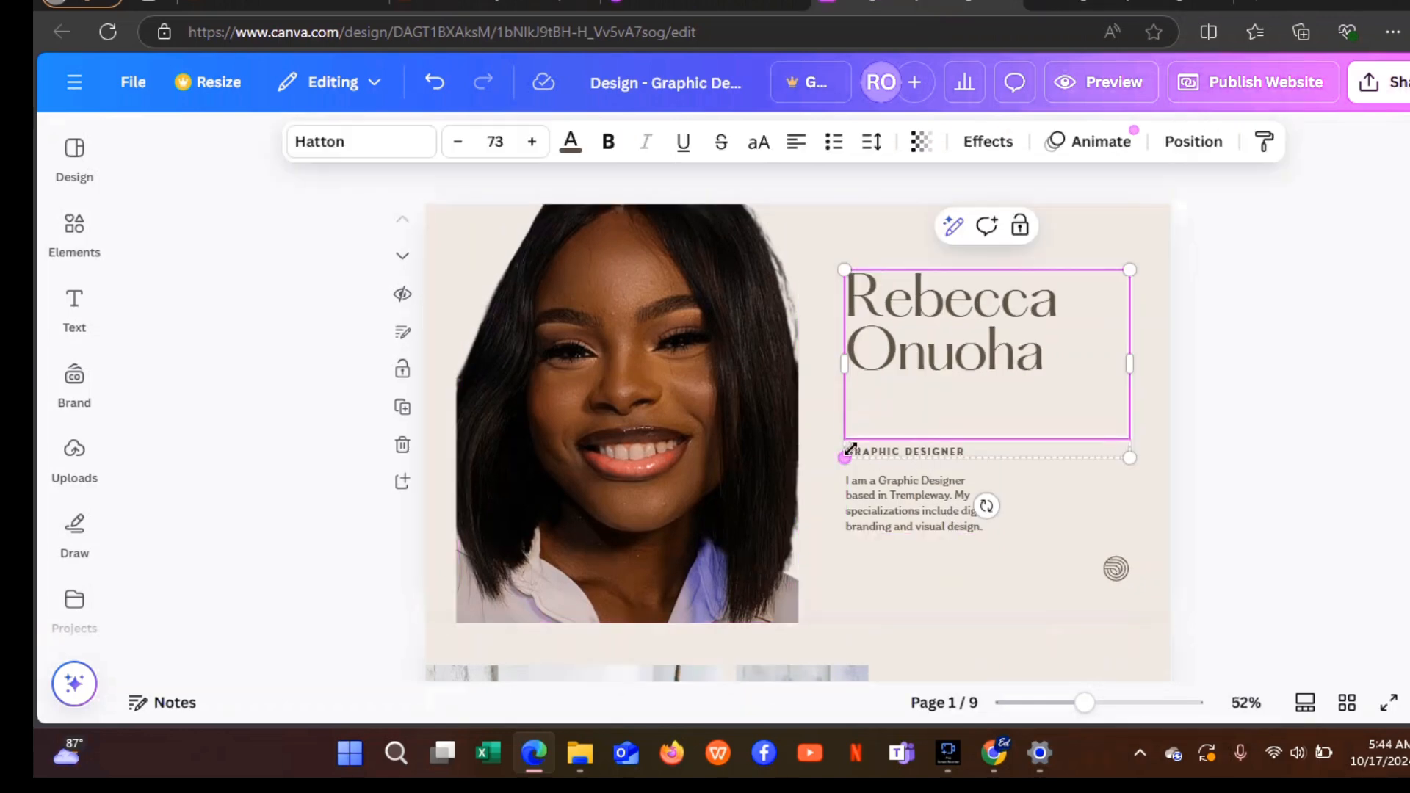
{"action": "mouse_move", "coordinate": [850, 449]}
{"action": "left_mouse_down"}
{"action": "mouse_move", "coordinate": [904, 431]}
{"action": "mouse_move", "coordinate": [856, 456]}
{"action": "left_mouse_up"}
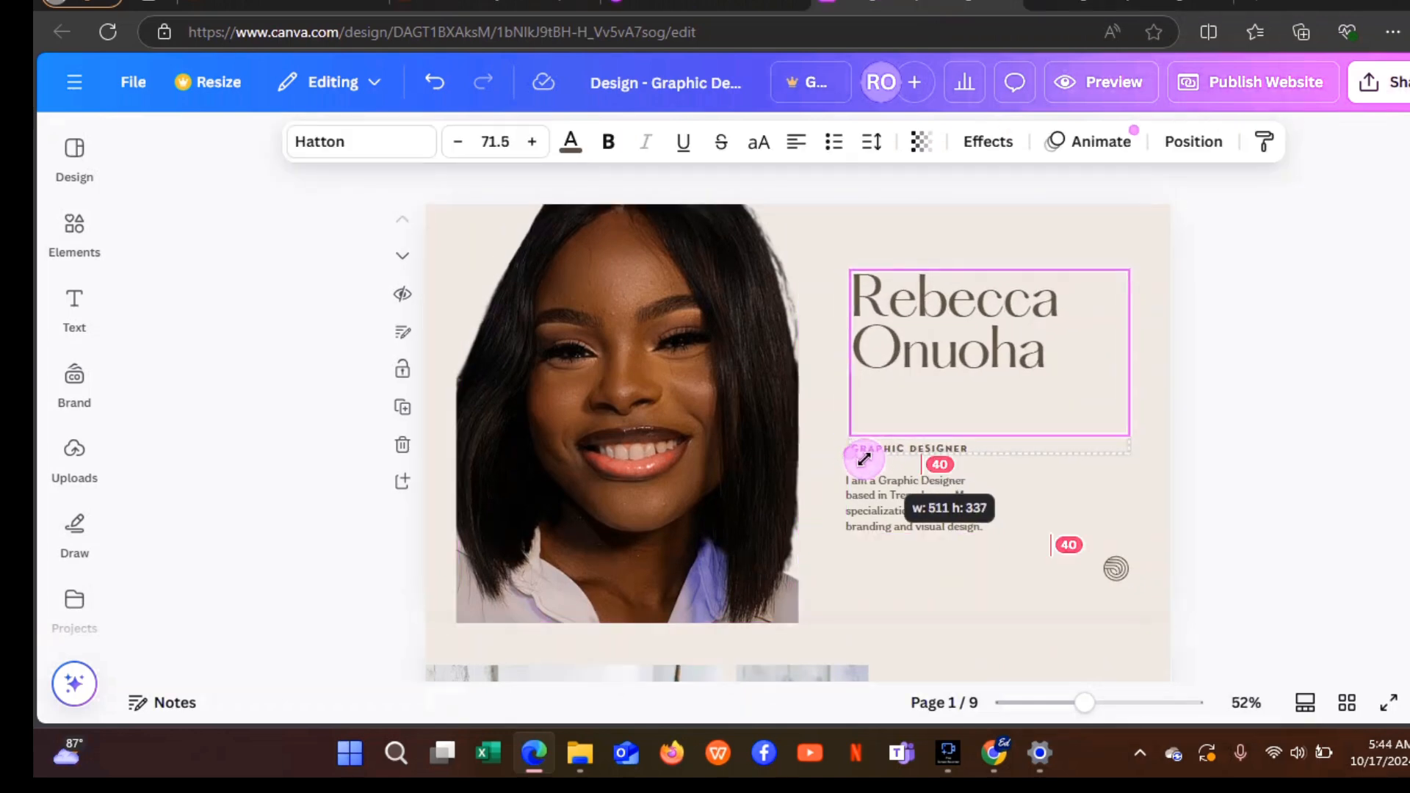
Set the role line to DATA ANALYST and paste a bio listing Power BI, Excel, SQL and Python.
{"action": "left_click", "coordinate": [909, 460]}
{"action": "left_click", "coordinate": [908, 448]}
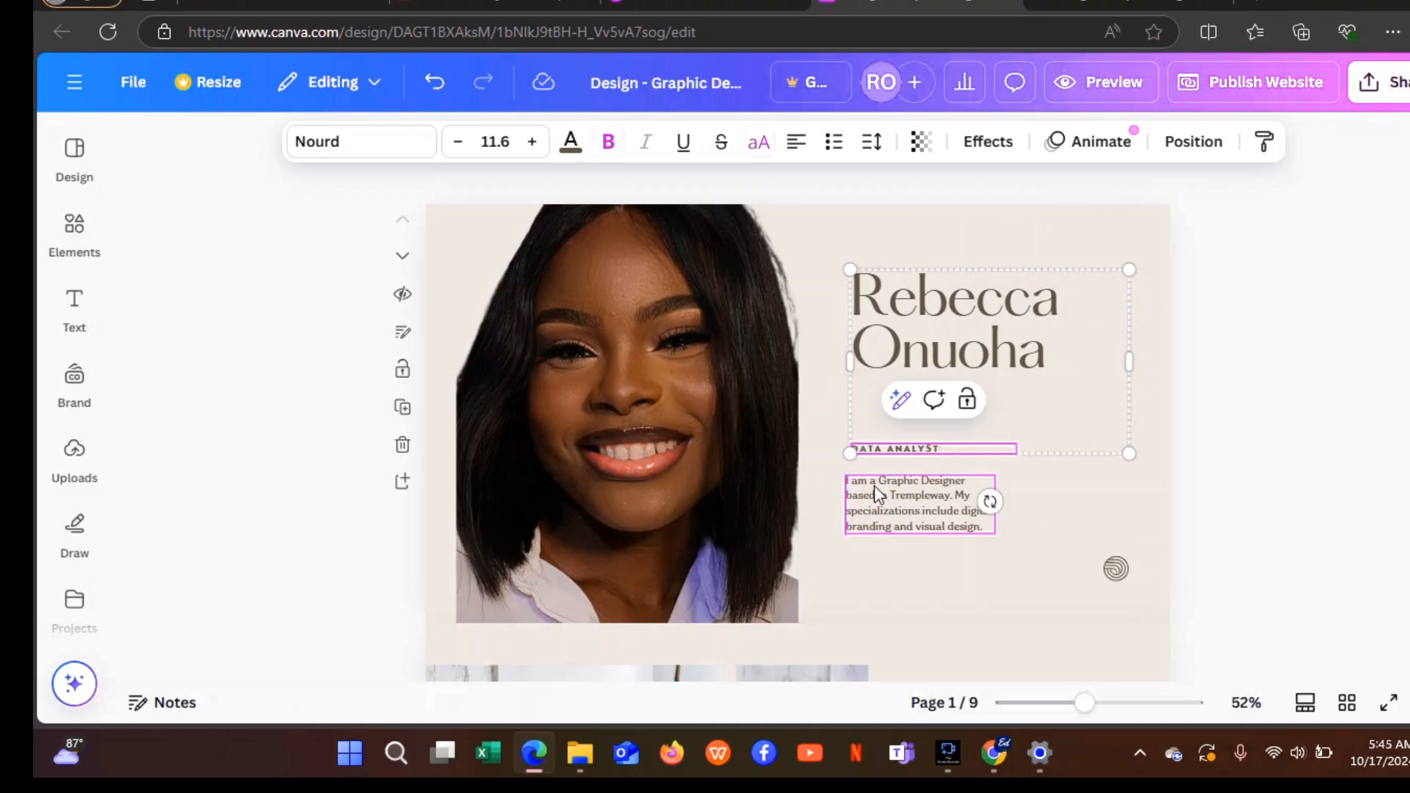
{"action": "double_click", "coordinate": [874, 486]}
{"action": "key", "text": "ctrl+a"}
{"action": "type", "text": "I am a data analyst based in Awka Anambra State. I can analys data using power bi,Excel,Sql and python"}
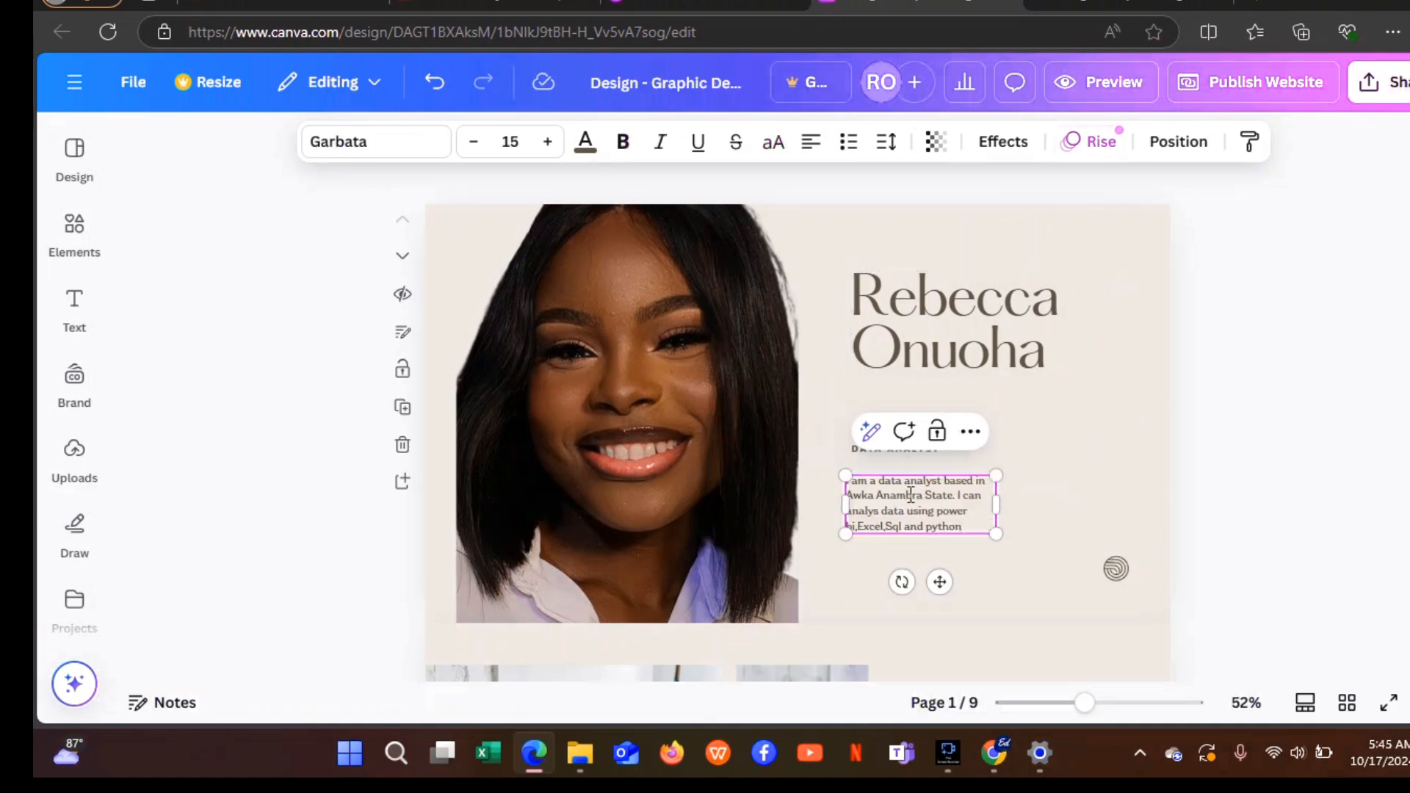
{"action": "left_click", "coordinate": [1067, 457]}
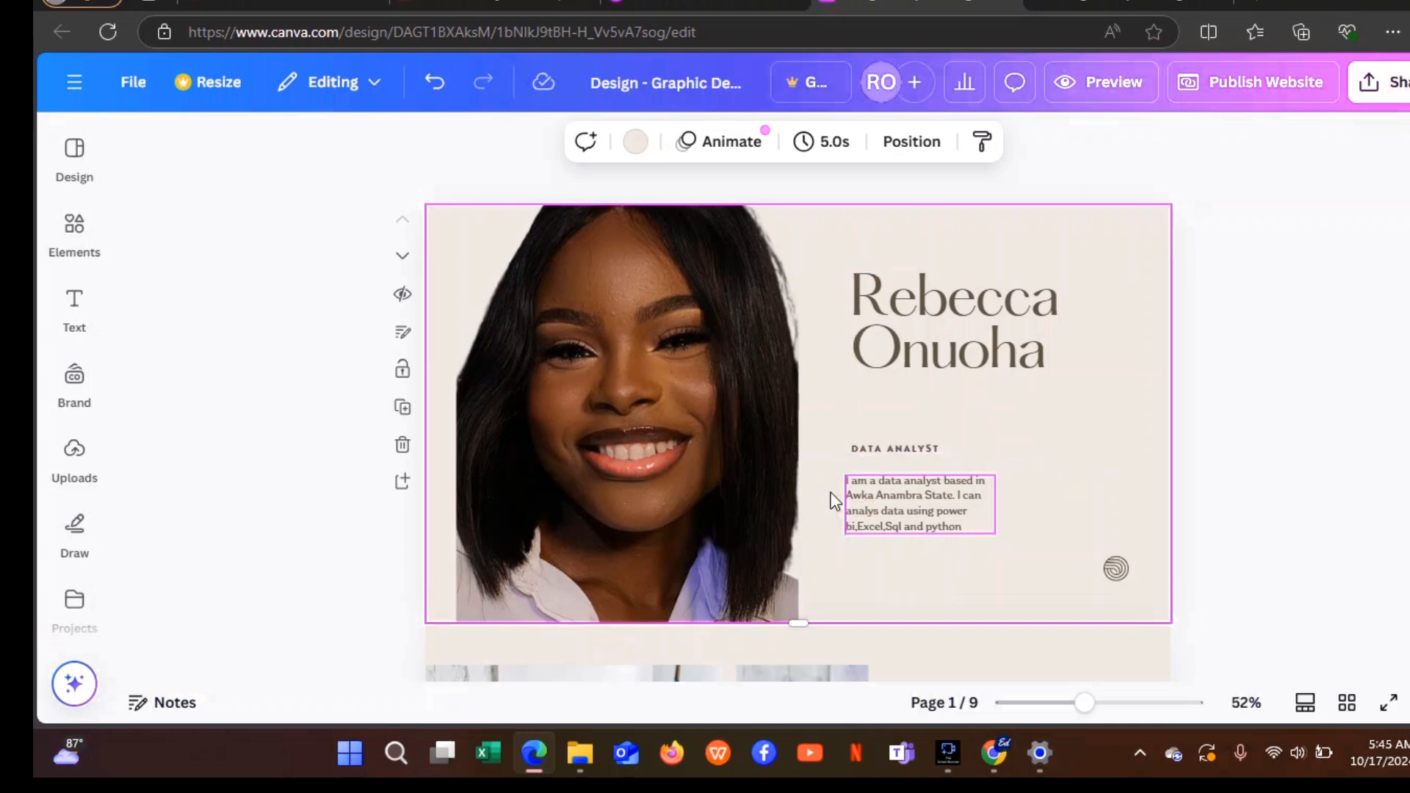
Nudge the name heading and bio paragraph slightly into position.
{"action": "left_click", "coordinate": [918, 366]}
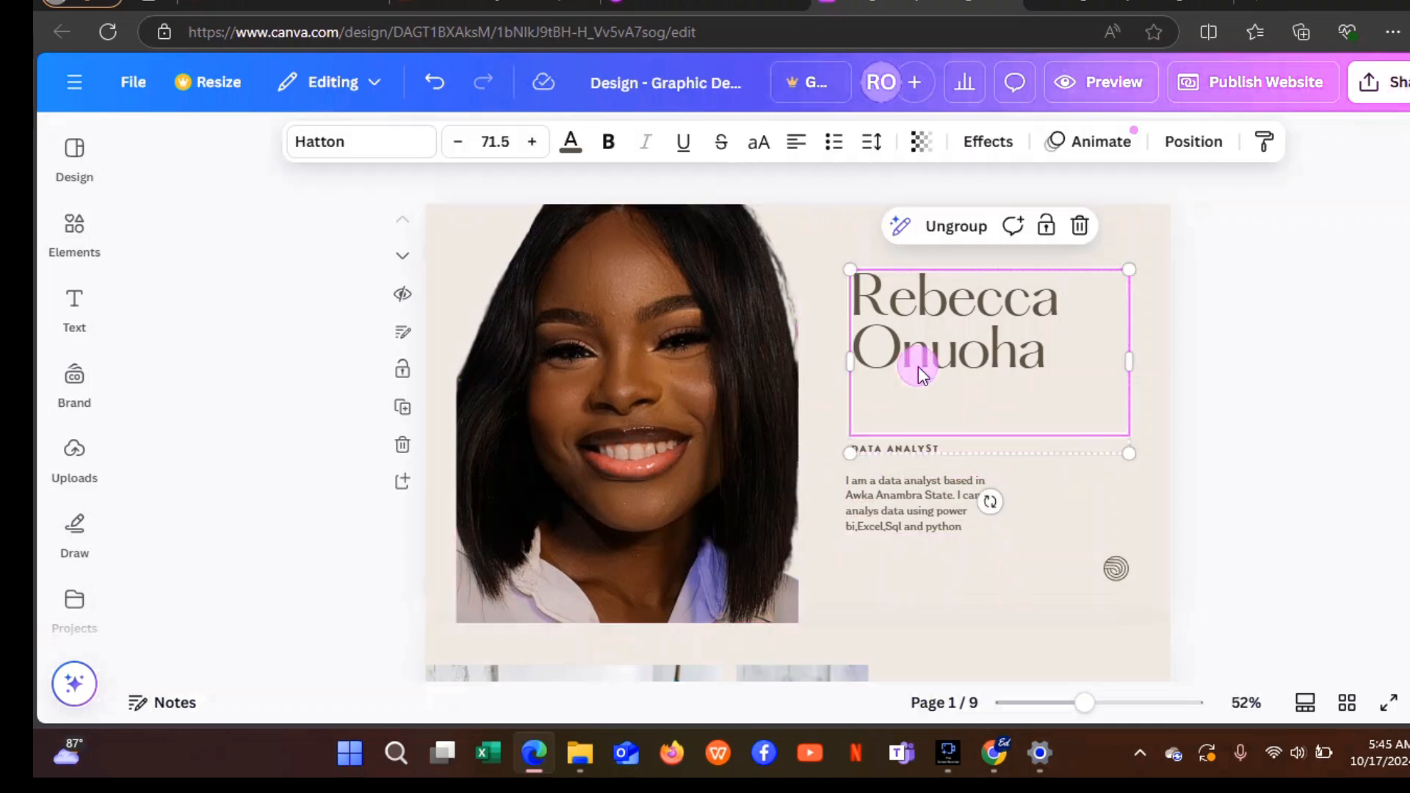
{"action": "mouse_move", "coordinate": [919, 368]}
{"action": "left_mouse_down"}
{"action": "mouse_move", "coordinate": [896, 379]}
{"action": "mouse_move", "coordinate": [914, 373]}
{"action": "left_mouse_up"}
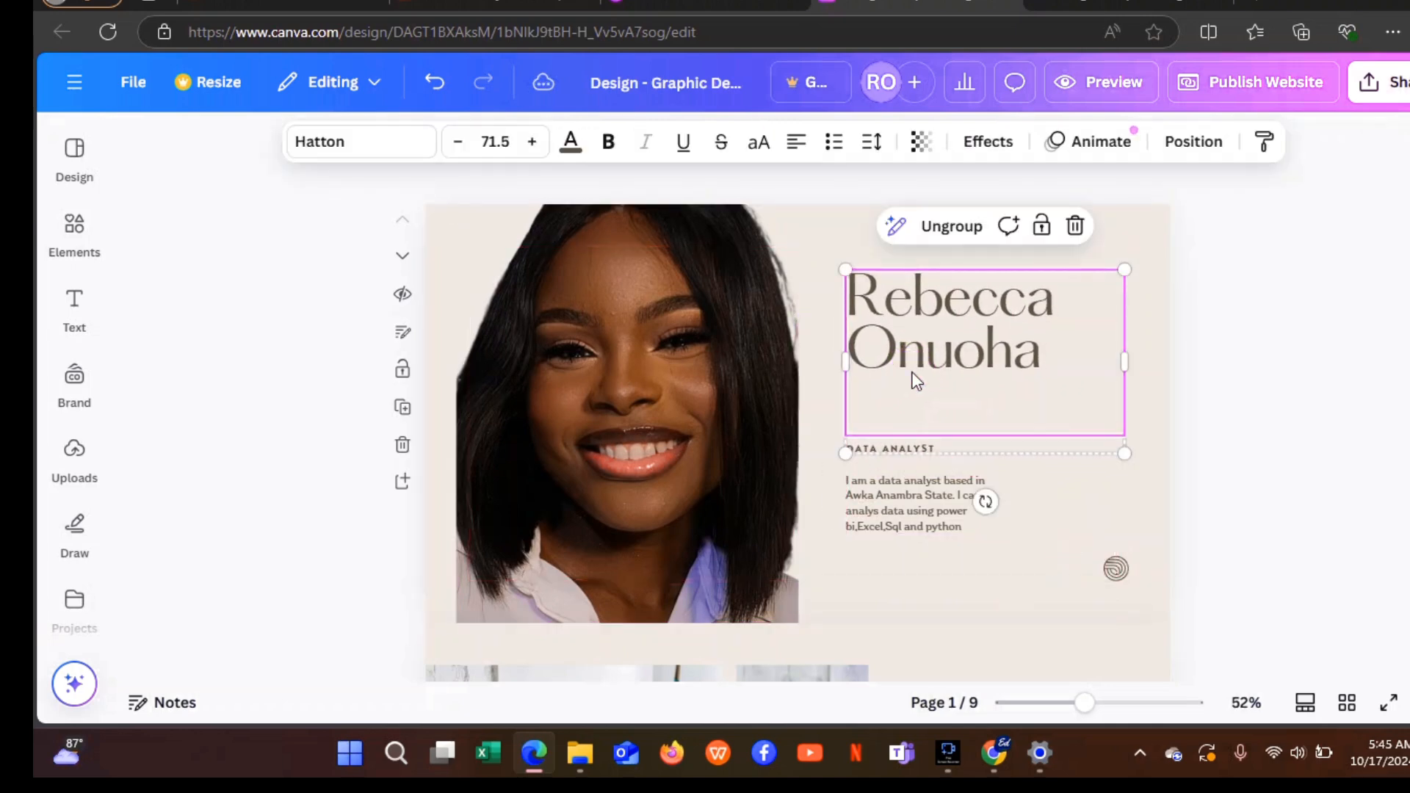
{"action": "mouse_move", "coordinate": [896, 486]}
{"action": "left_mouse_down"}
{"action": "mouse_move", "coordinate": [919, 484]}
{"action": "mouse_move", "coordinate": [903, 475]}
{"action": "mouse_move", "coordinate": [904, 498]}
{"action": "left_mouse_up"}
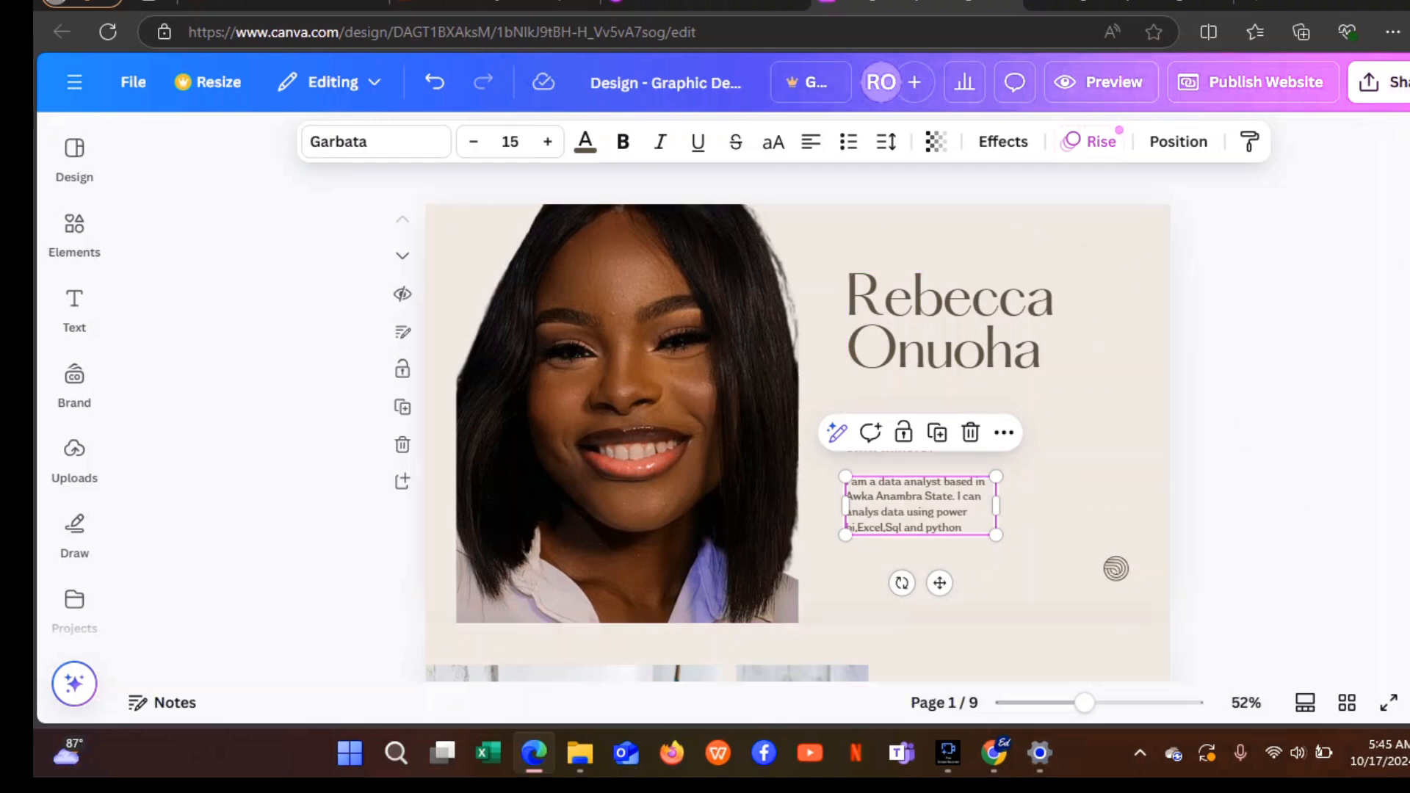
{"action": "scroll", "coordinate": [1041, 266], "scroll_direction": "down", "scroll_amount": 1}
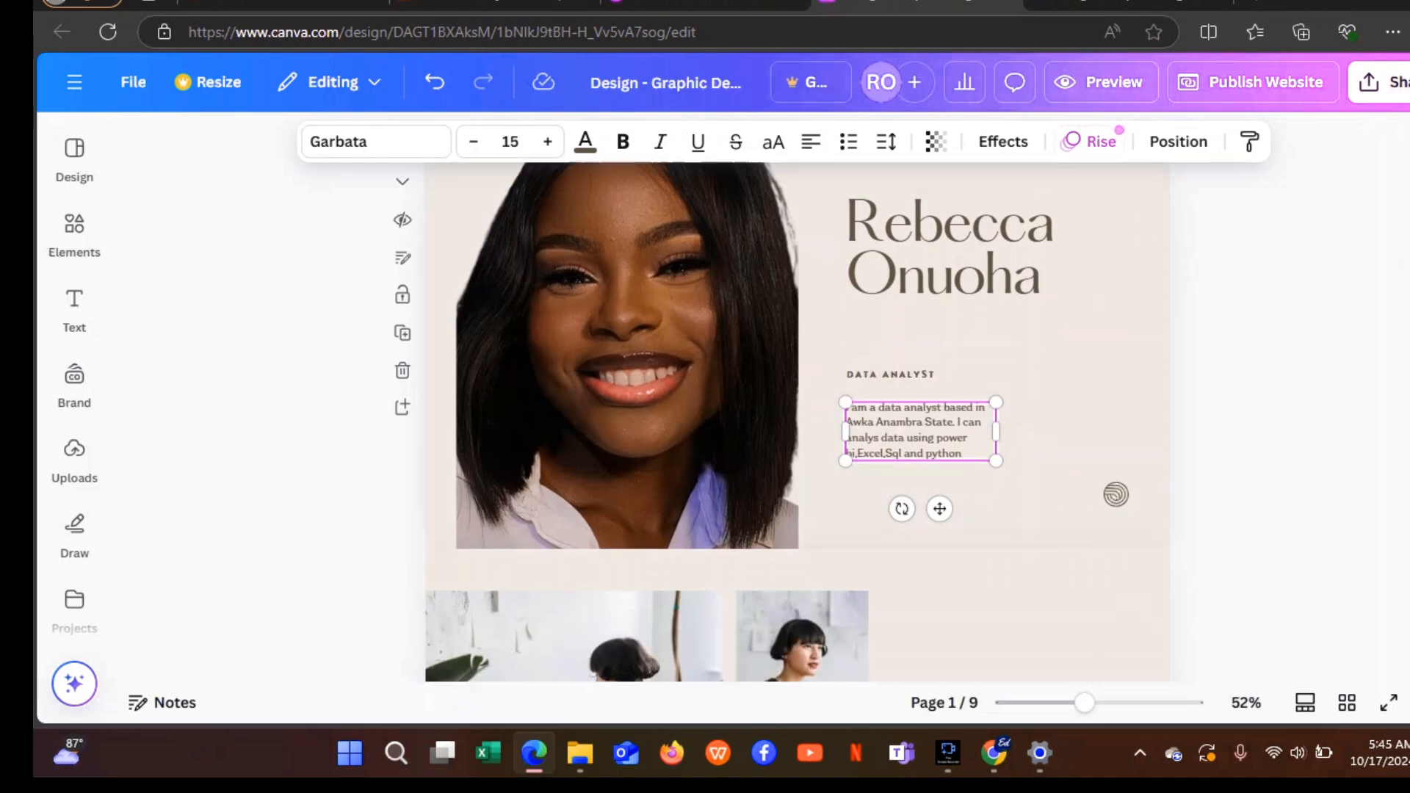
{"action": "left_click", "coordinate": [1041, 276]}
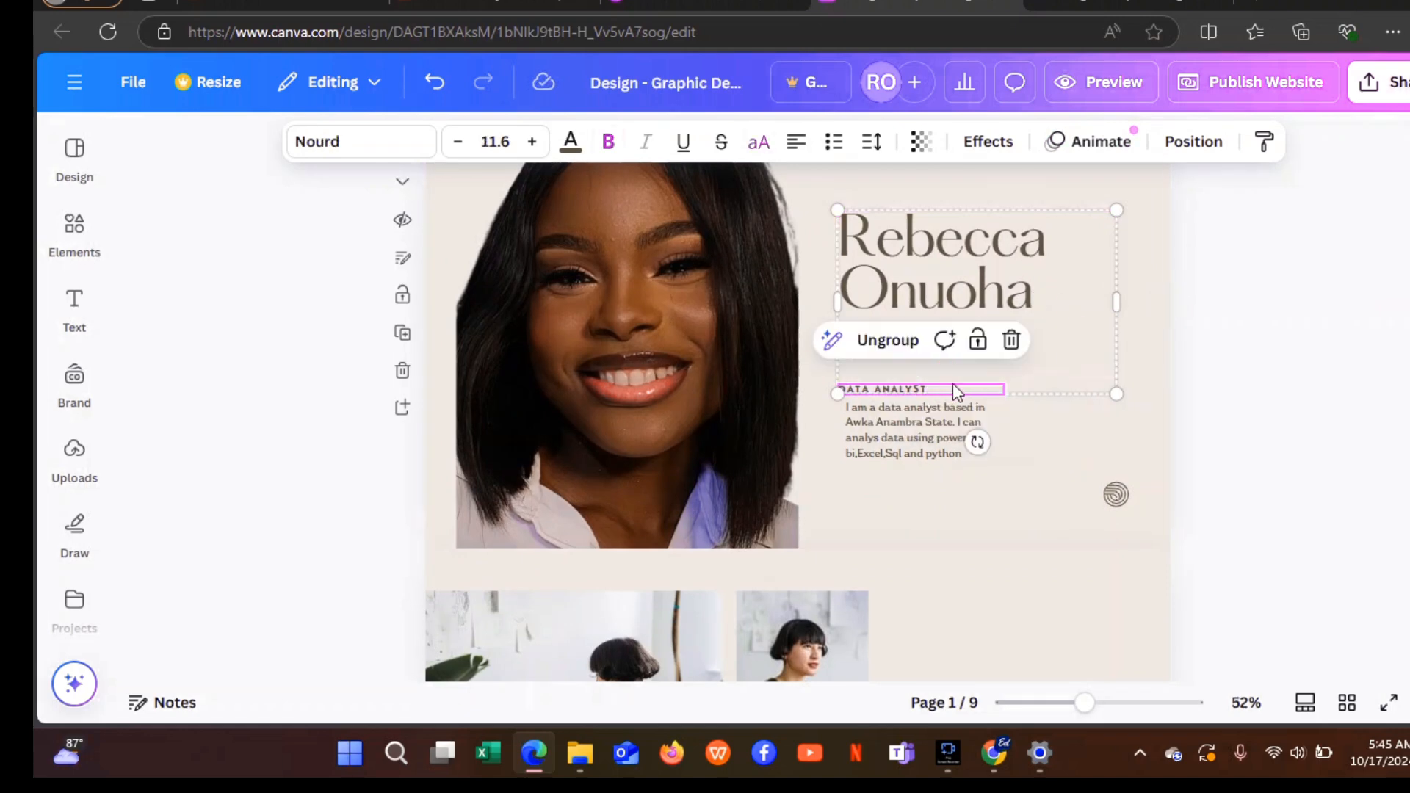
{"action": "left_click", "coordinate": [1038, 417]}
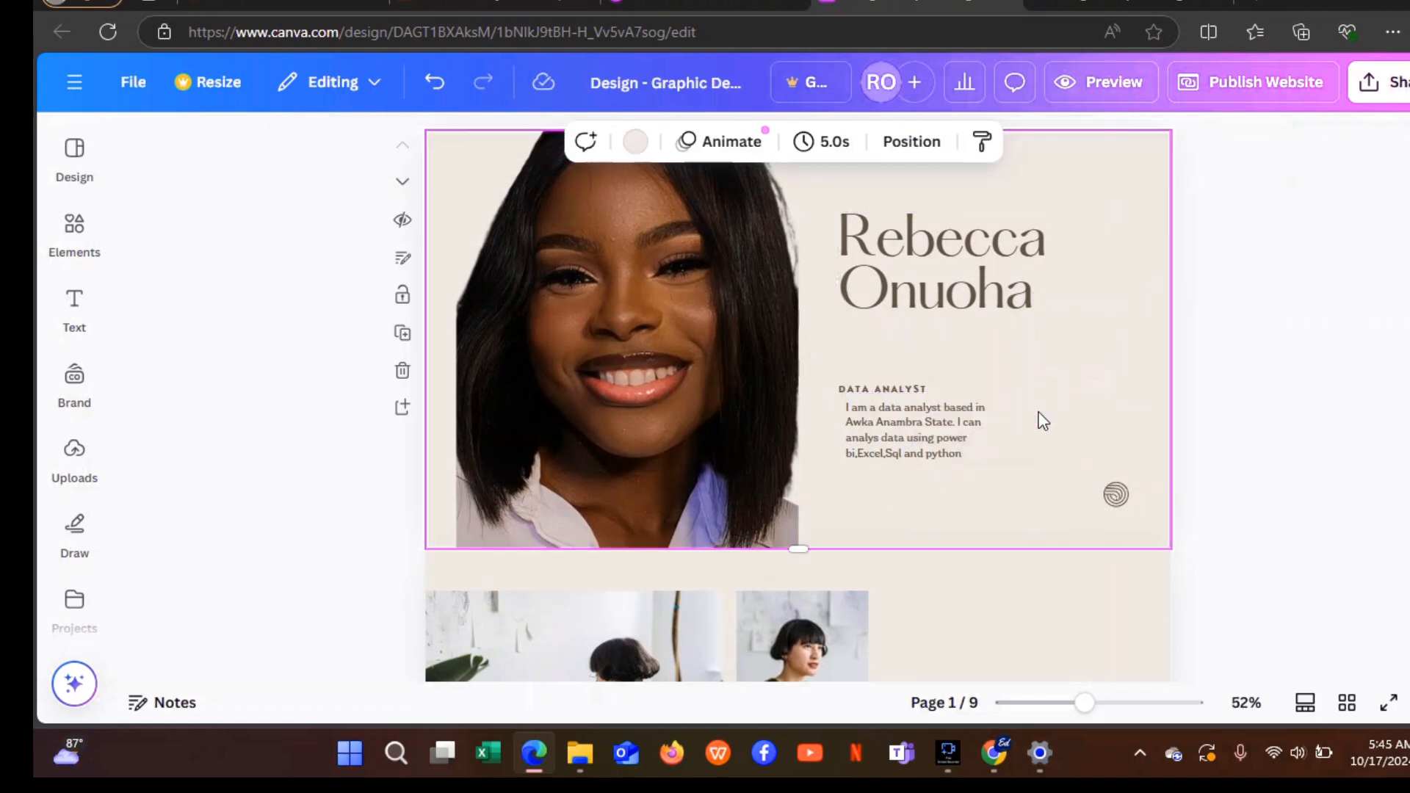
Ungroup the name and role line, then move DATA ANALYST up just under the name.
{"action": "left_click", "coordinate": [1002, 367]}
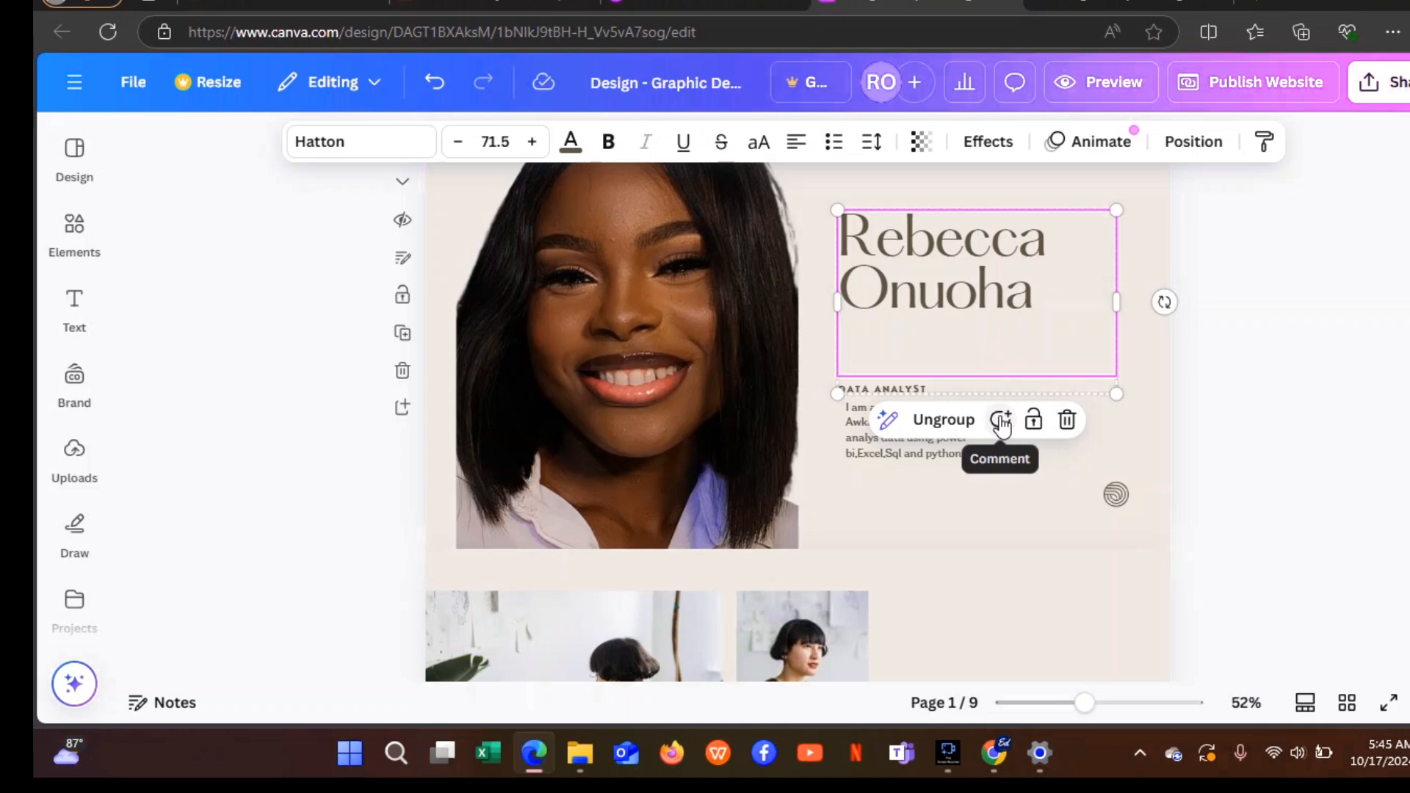
{"action": "left_click", "coordinate": [939, 420]}
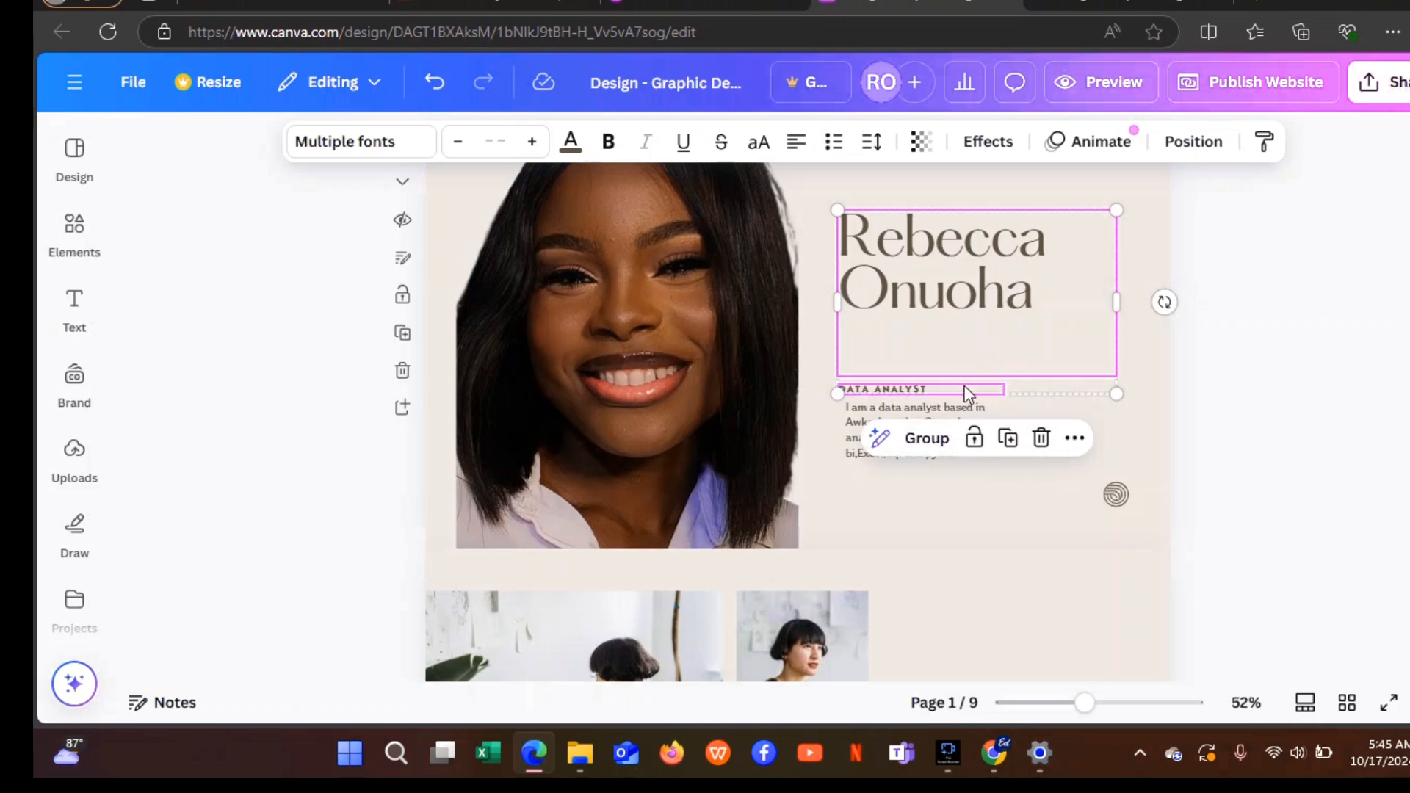
{"action": "mouse_move", "coordinate": [965, 385]}
{"action": "left_mouse_down"}
{"action": "mouse_move", "coordinate": [965, 352]}
{"action": "mouse_move", "coordinate": [965, 376]}
{"action": "mouse_move", "coordinate": [885, 369]}
{"action": "mouse_move", "coordinate": [950, 377]}
{"action": "left_mouse_up"}
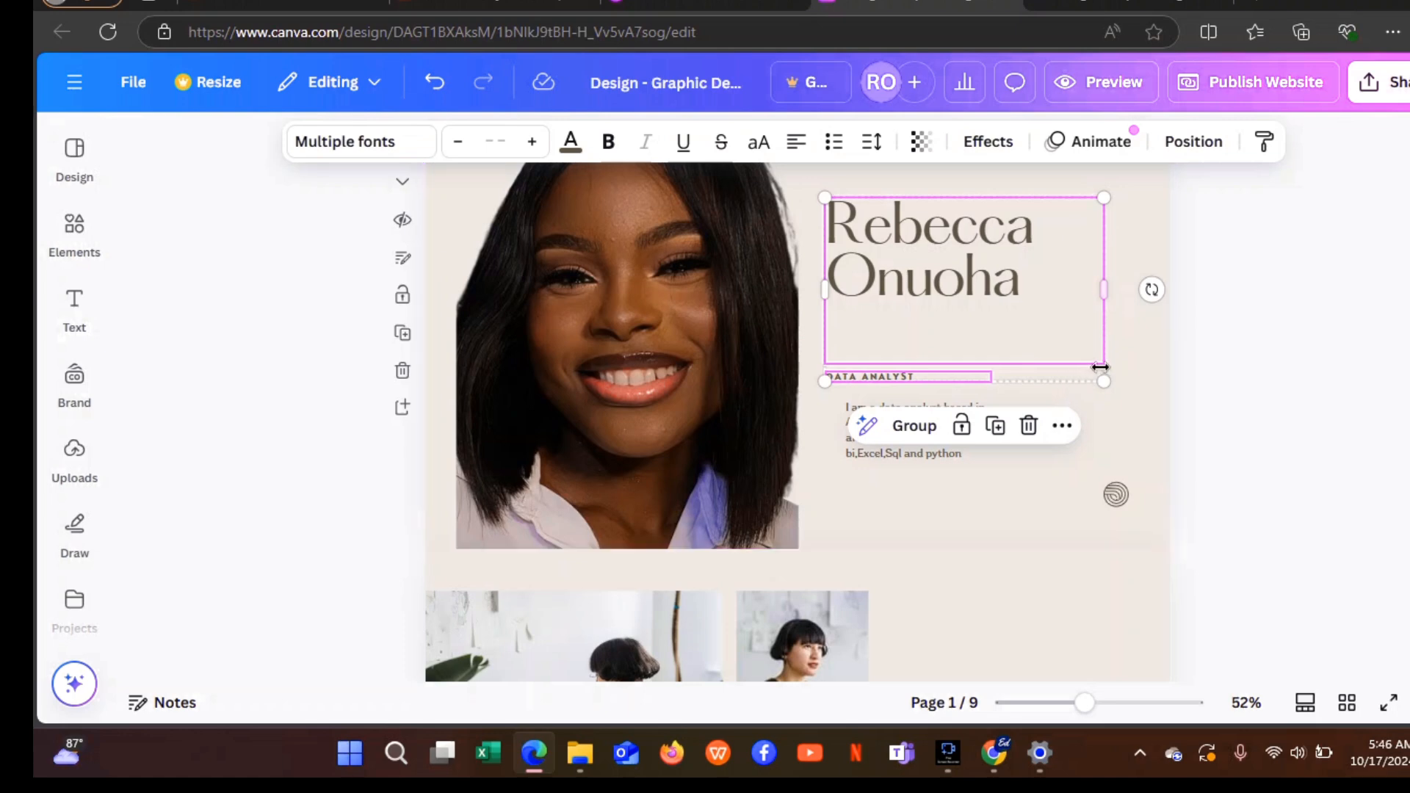
{"action": "left_click", "coordinate": [1078, 381]}
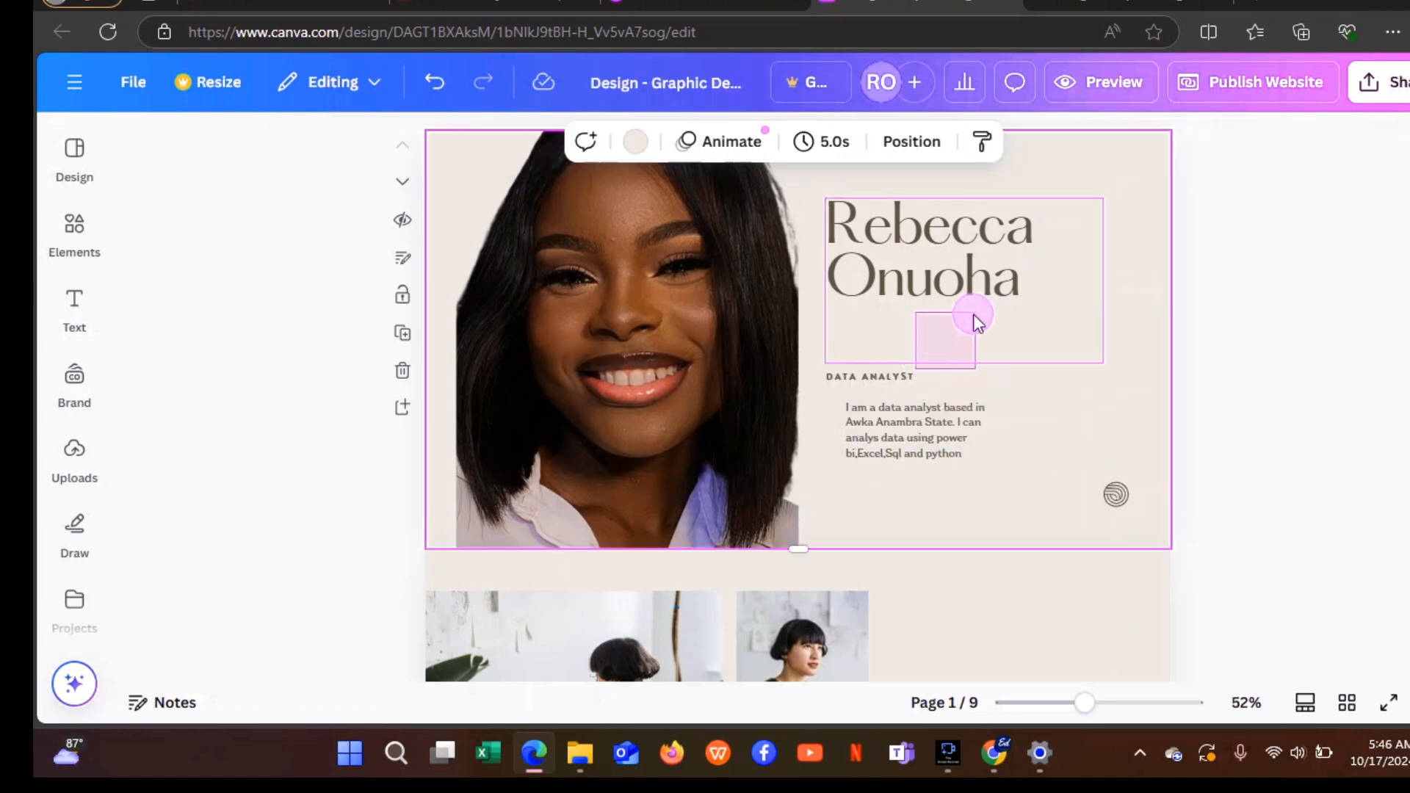
{"action": "left_click", "coordinate": [955, 332]}
{"action": "left_click", "coordinate": [876, 379]}
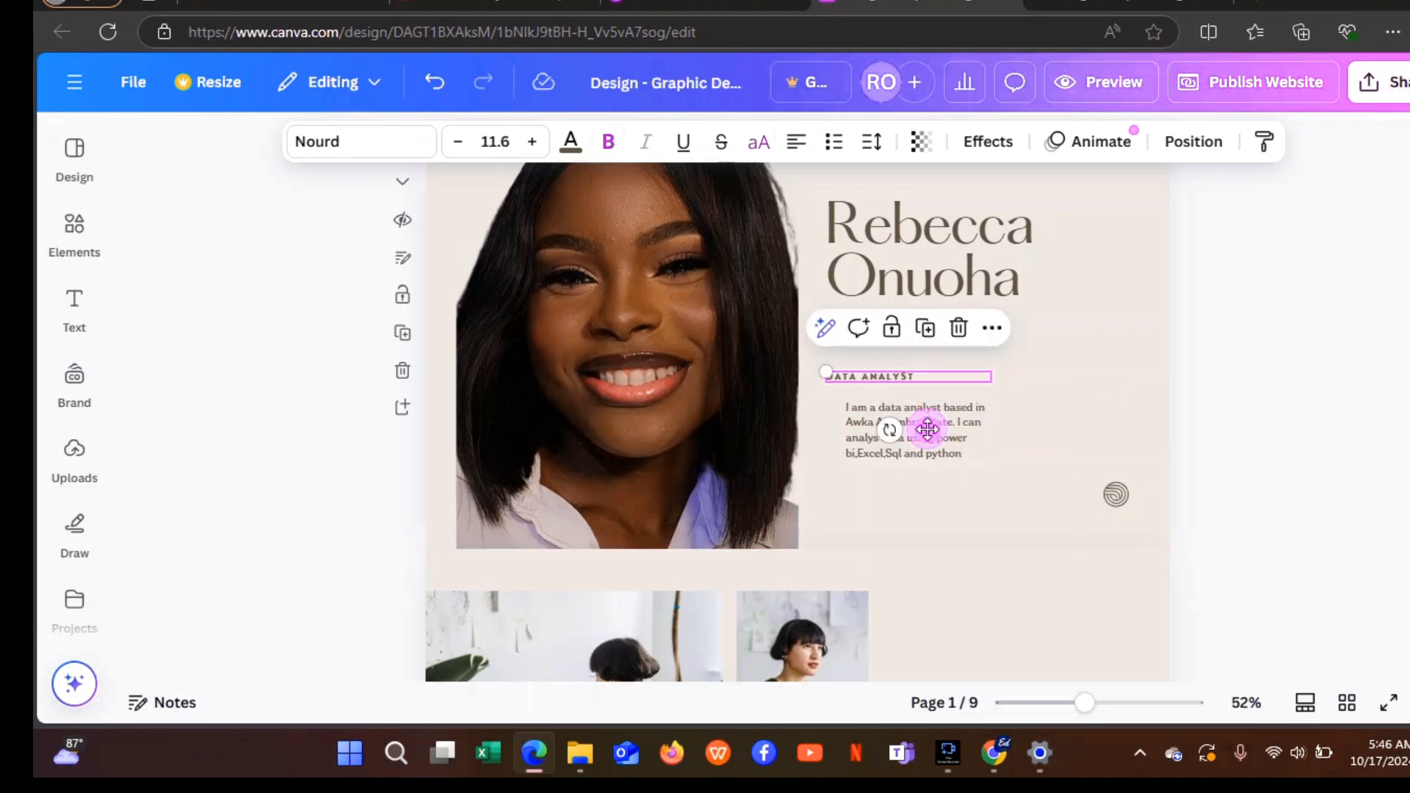
{"action": "left_click_drag", "start_coordinate": [928, 412], "coordinate": [938, 376]}
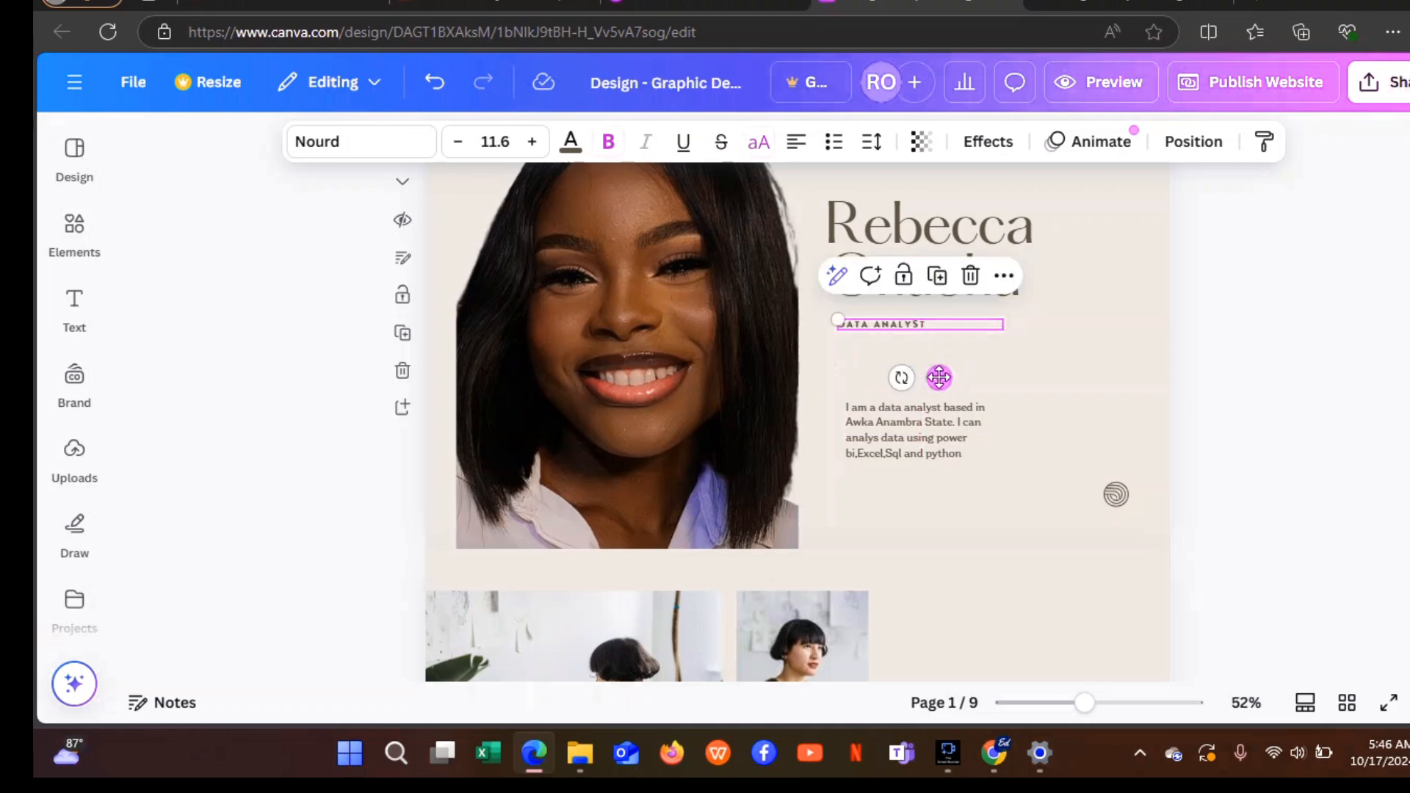
Move the bio paragraph up directly beneath the DATA ANALYST line.
{"action": "left_click", "coordinate": [1073, 441]}
{"action": "left_click", "coordinate": [929, 425]}
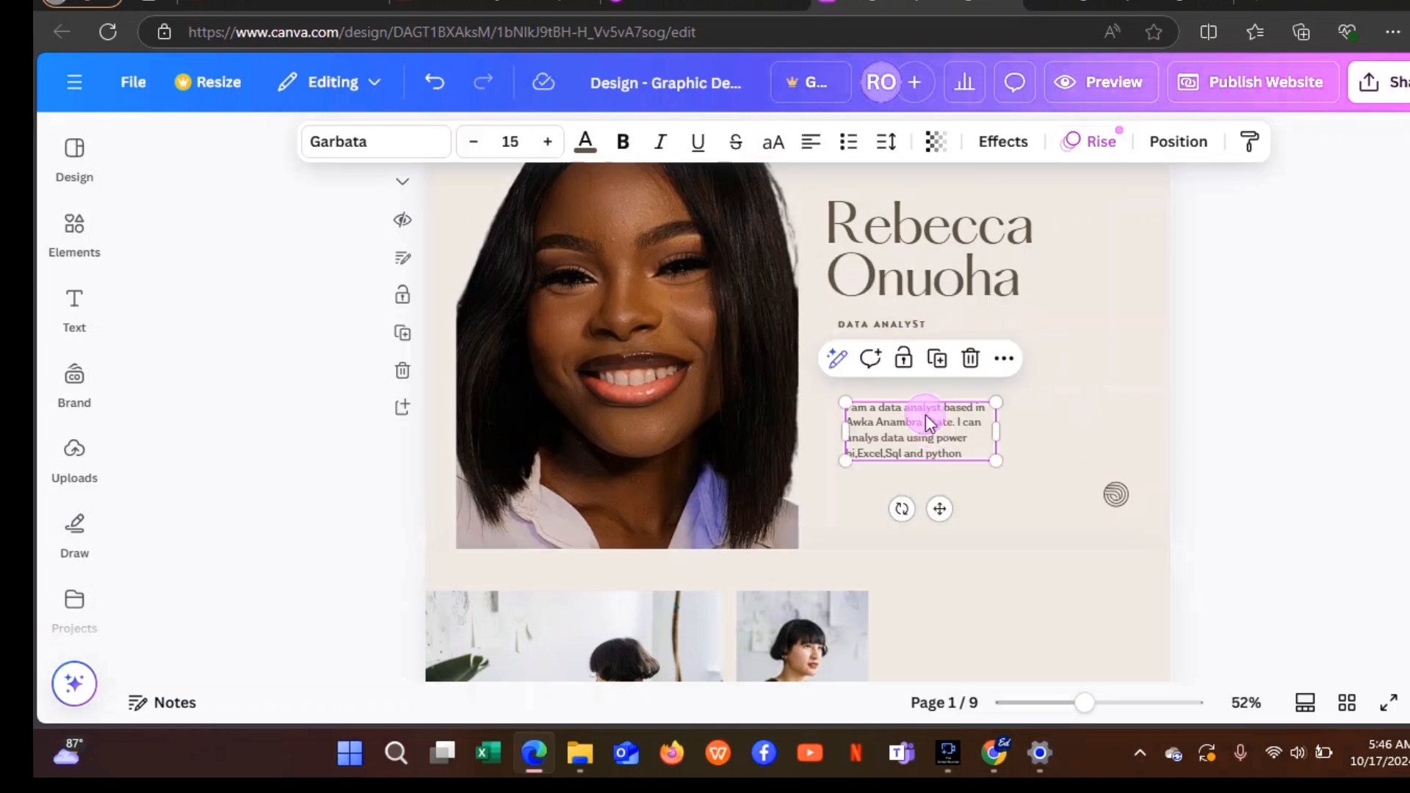
{"action": "left_click_drag", "start_coordinate": [929, 425], "coordinate": [922, 386]}
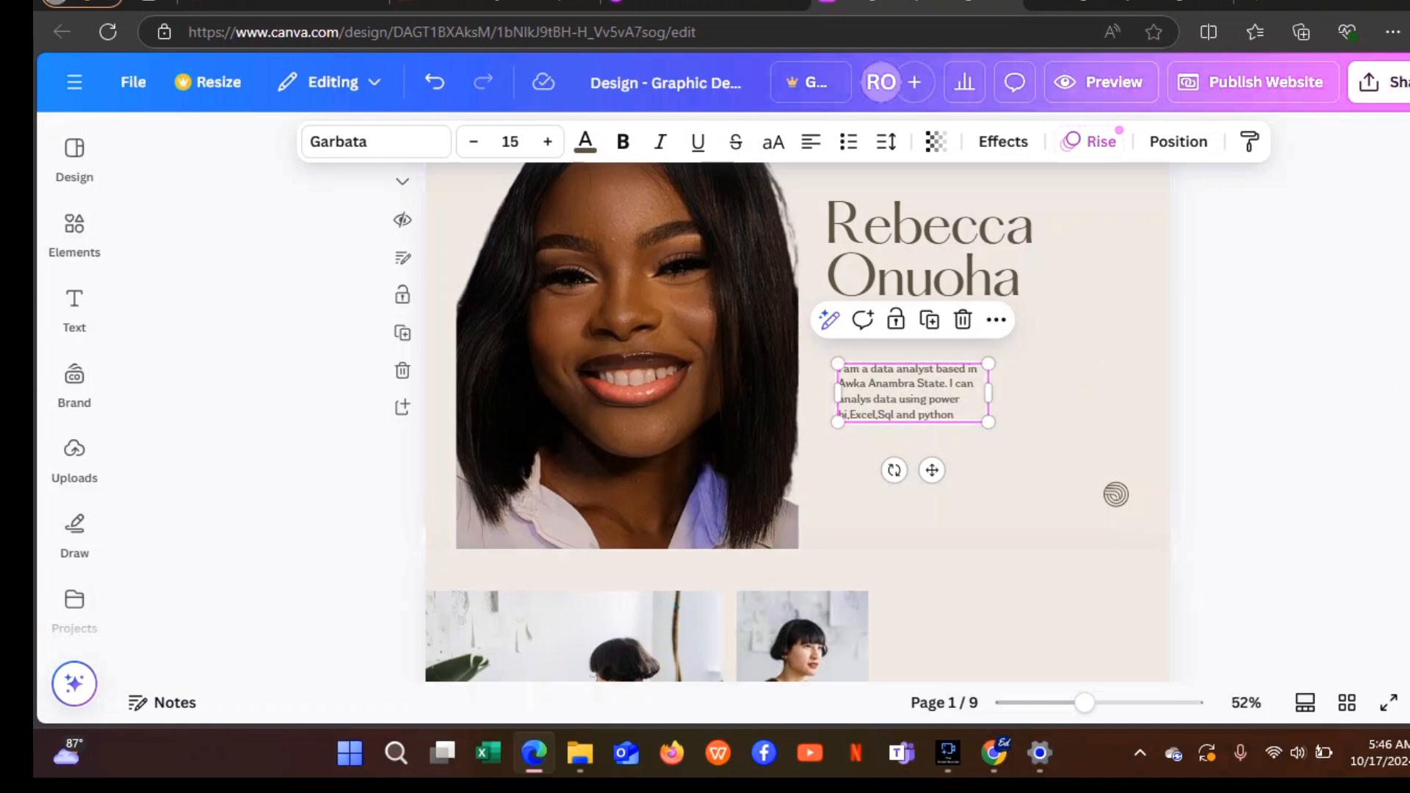
{"action": "scroll", "coordinate": [801, 422], "scroll_direction": "up", "scroll_amount": 1}
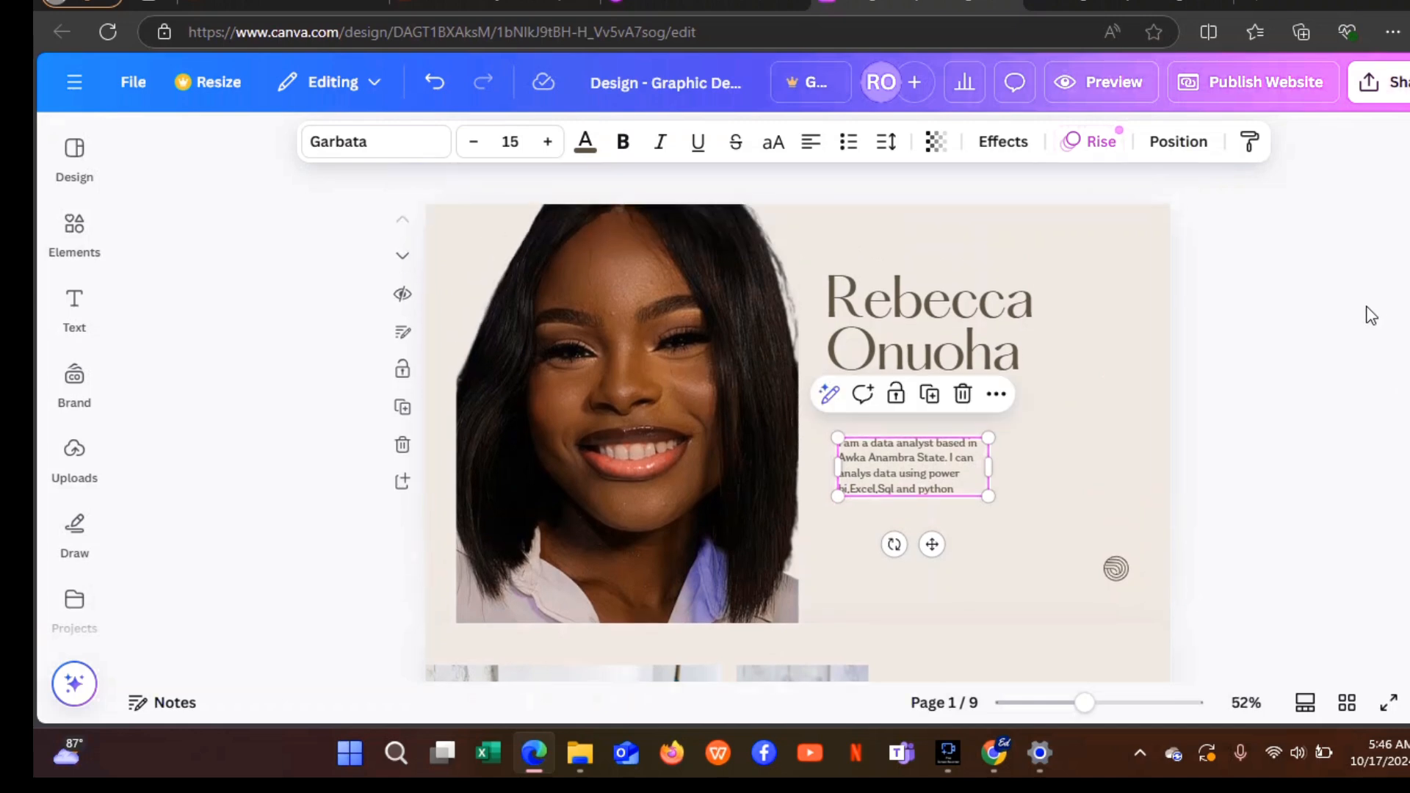
{"action": "left_click", "coordinate": [1357, 333]}
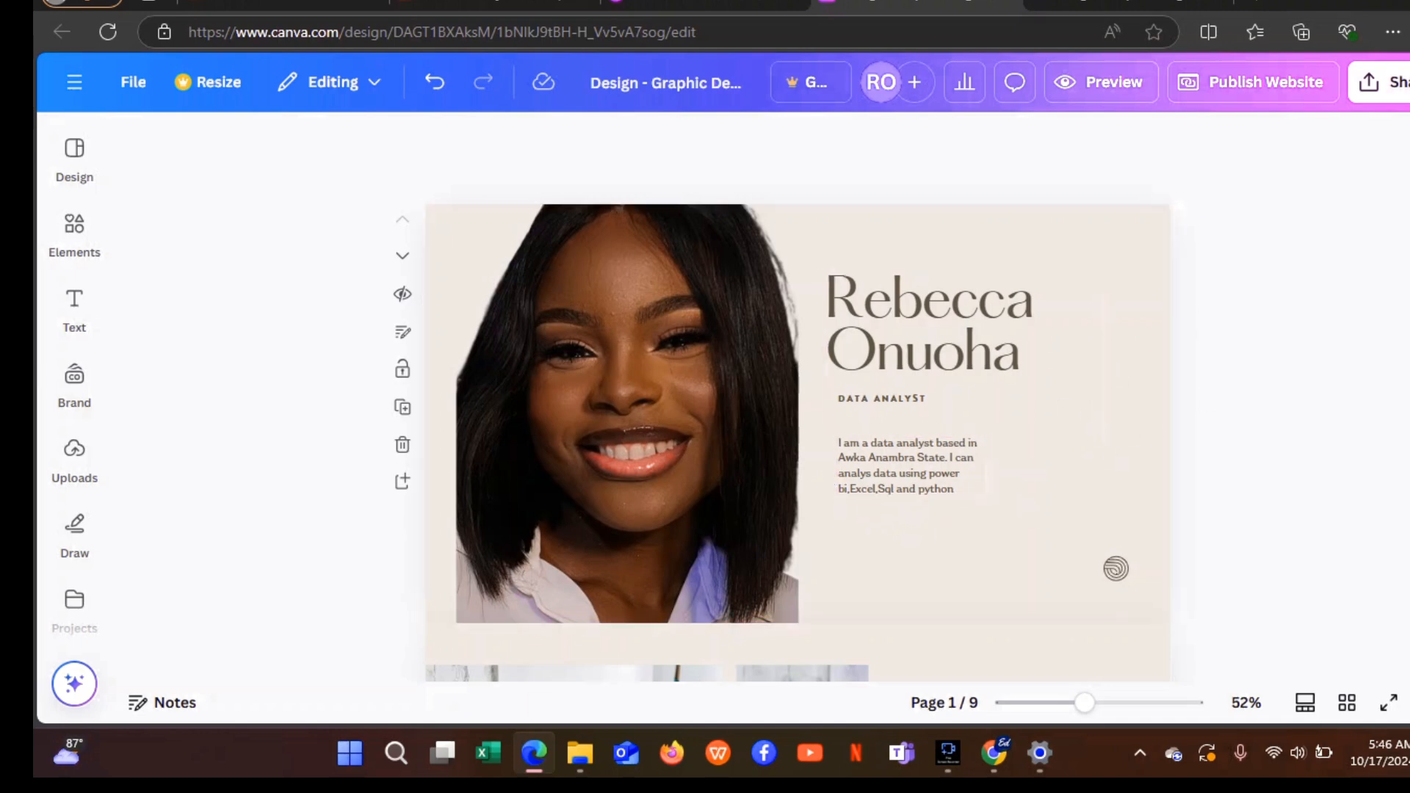
{"action": "scroll", "coordinate": [798, 417], "scroll_direction": "down", "scroll_amount": 6}
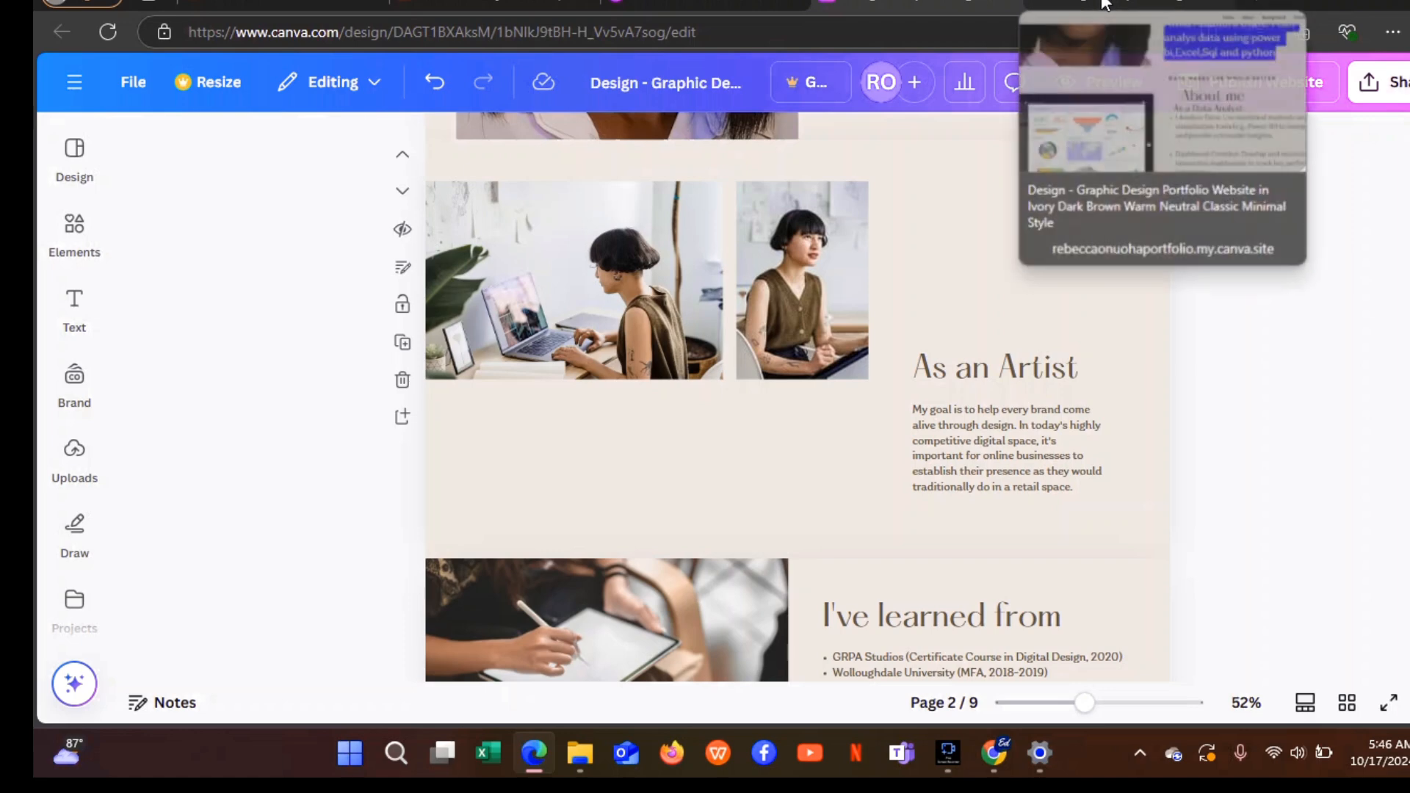
Review the published site's About me section, then return to the Canva editor.
{"action": "left_click", "coordinate": [1104, 3]}
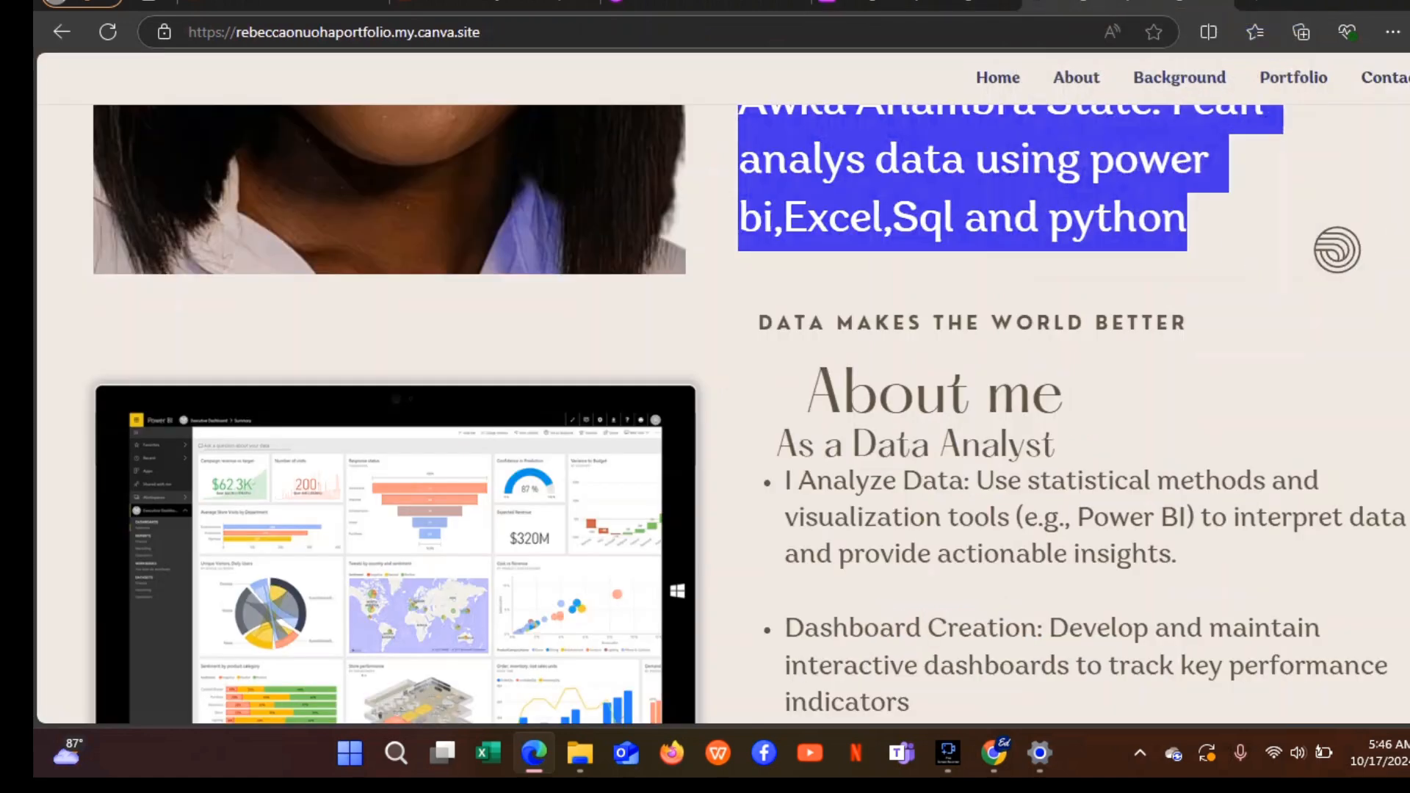
{"action": "scroll", "coordinate": [720, 411], "scroll_direction": "down", "scroll_amount": 3}
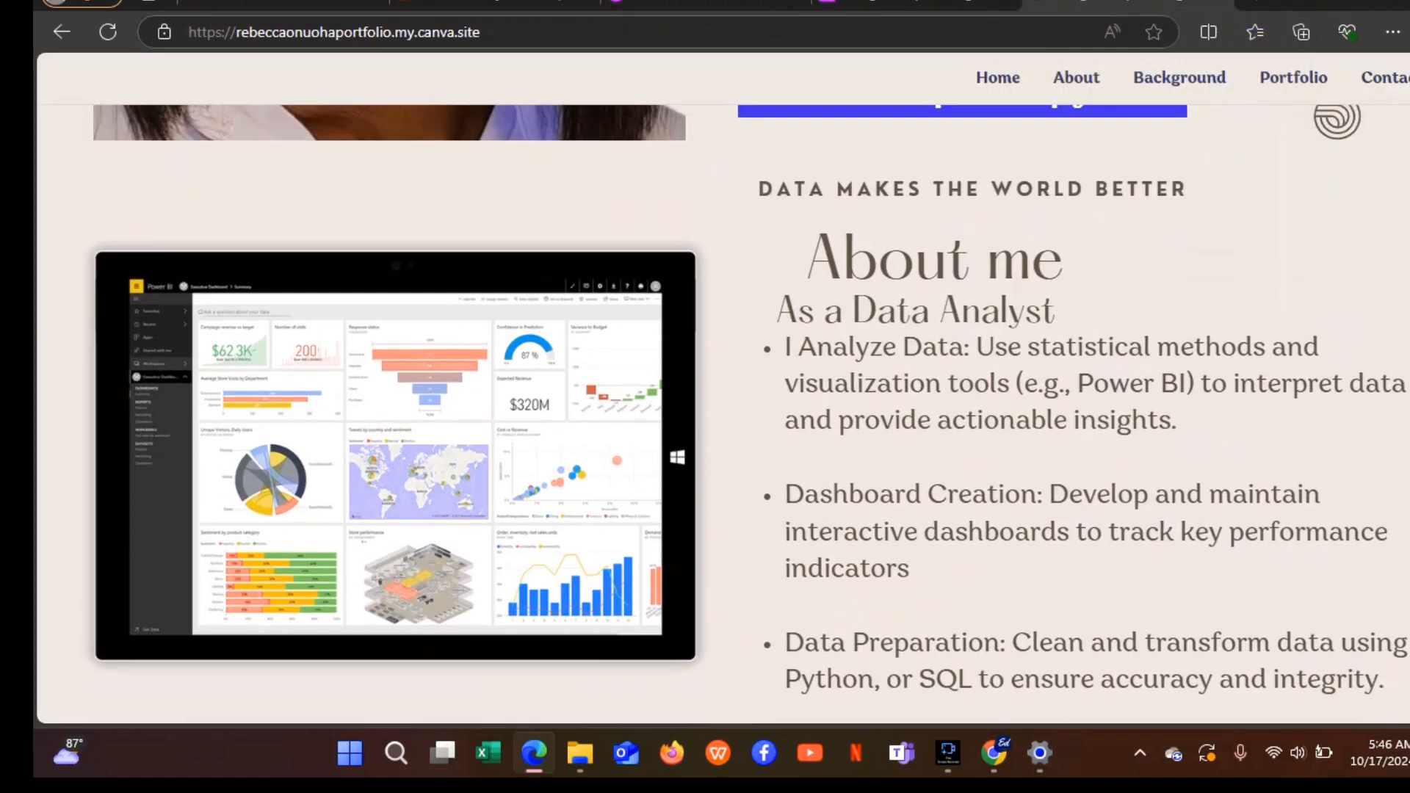
{"action": "scroll", "coordinate": [720, 411], "scroll_direction": "down", "scroll_amount": 2}
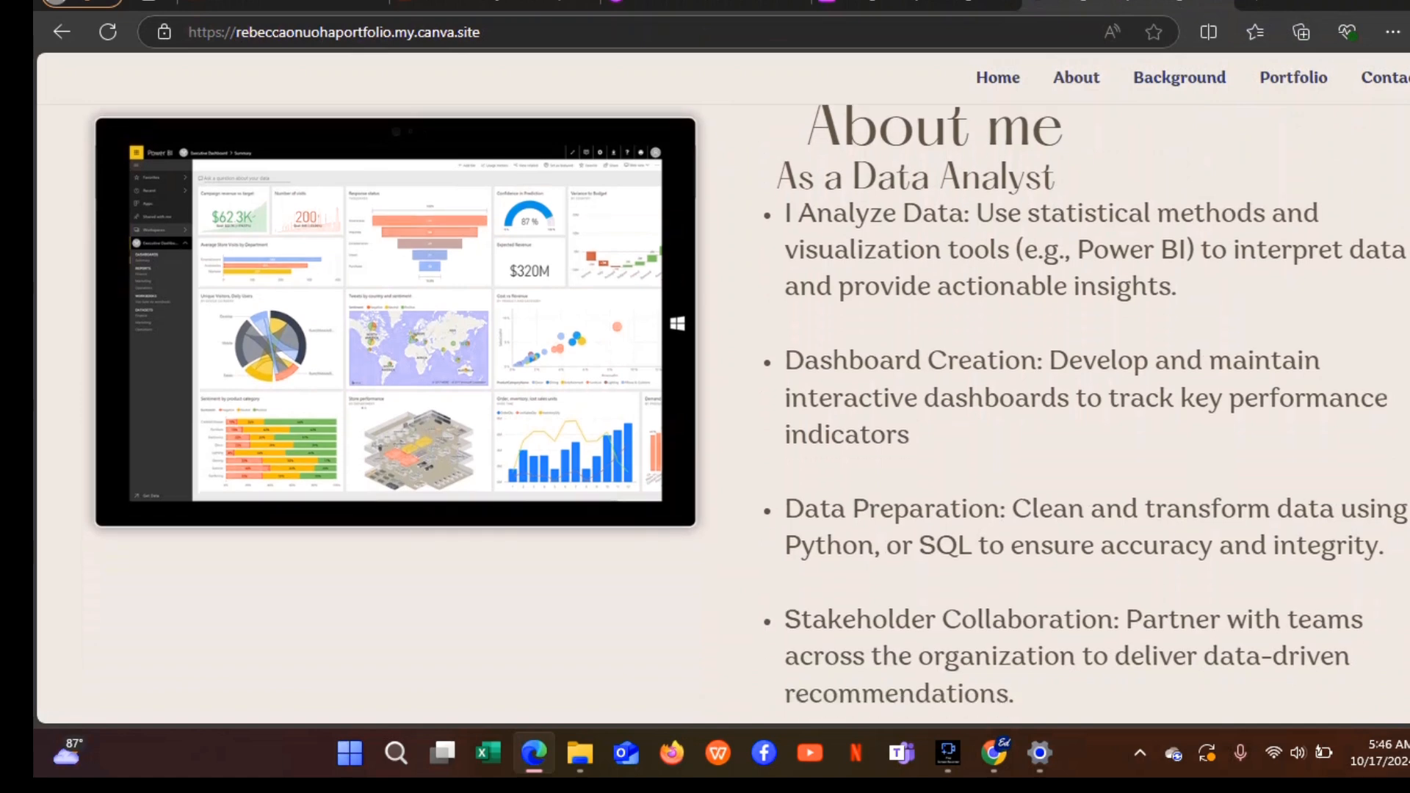
{"action": "scroll", "coordinate": [720, 411], "scroll_direction": "up", "scroll_amount": 2}
{"action": "scroll", "coordinate": [720, 412], "scroll_direction": "up", "scroll_amount": 1}
{"action": "scroll", "coordinate": [720, 411], "scroll_direction": "down", "scroll_amount": 1}
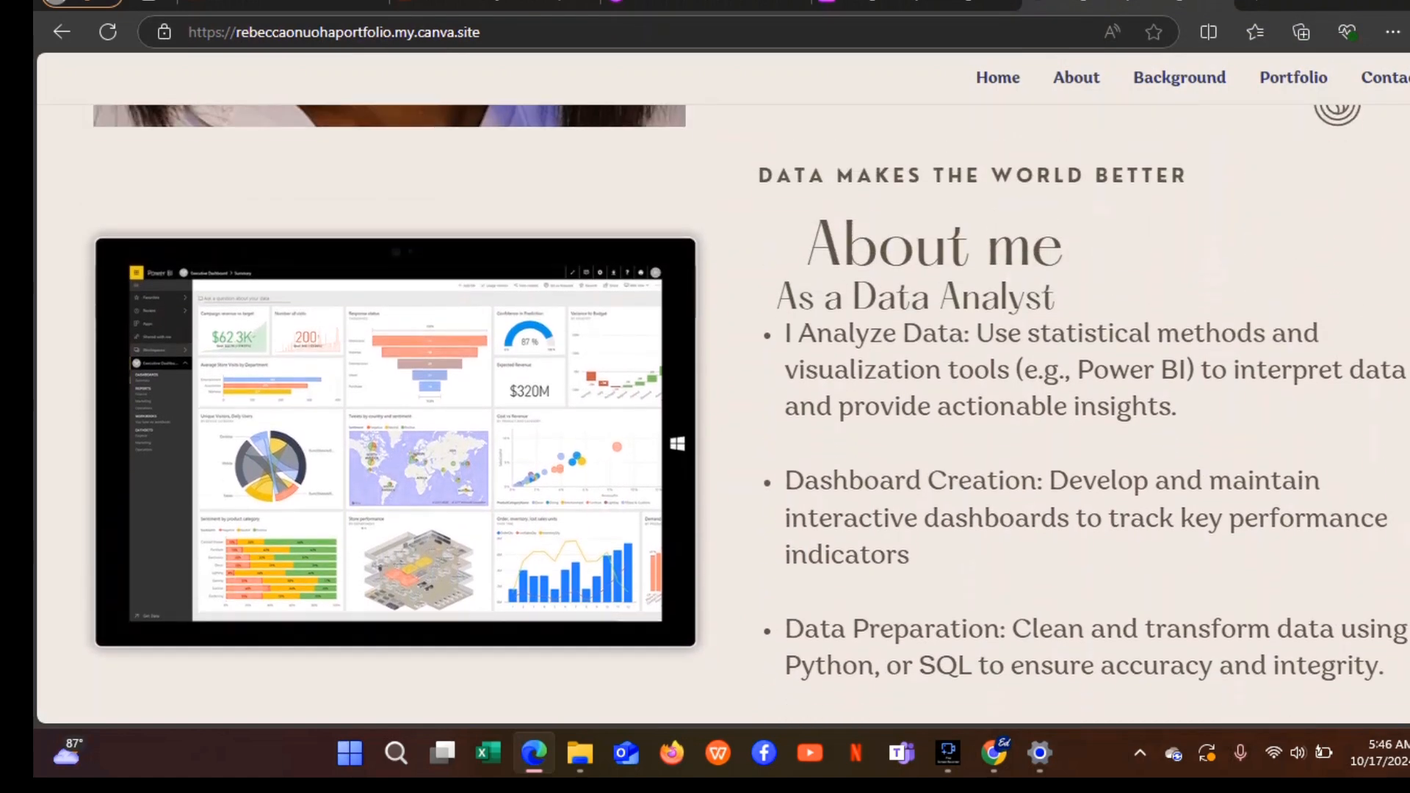
{"action": "scroll", "coordinate": [719, 411], "scroll_direction": "up", "scroll_amount": 1}
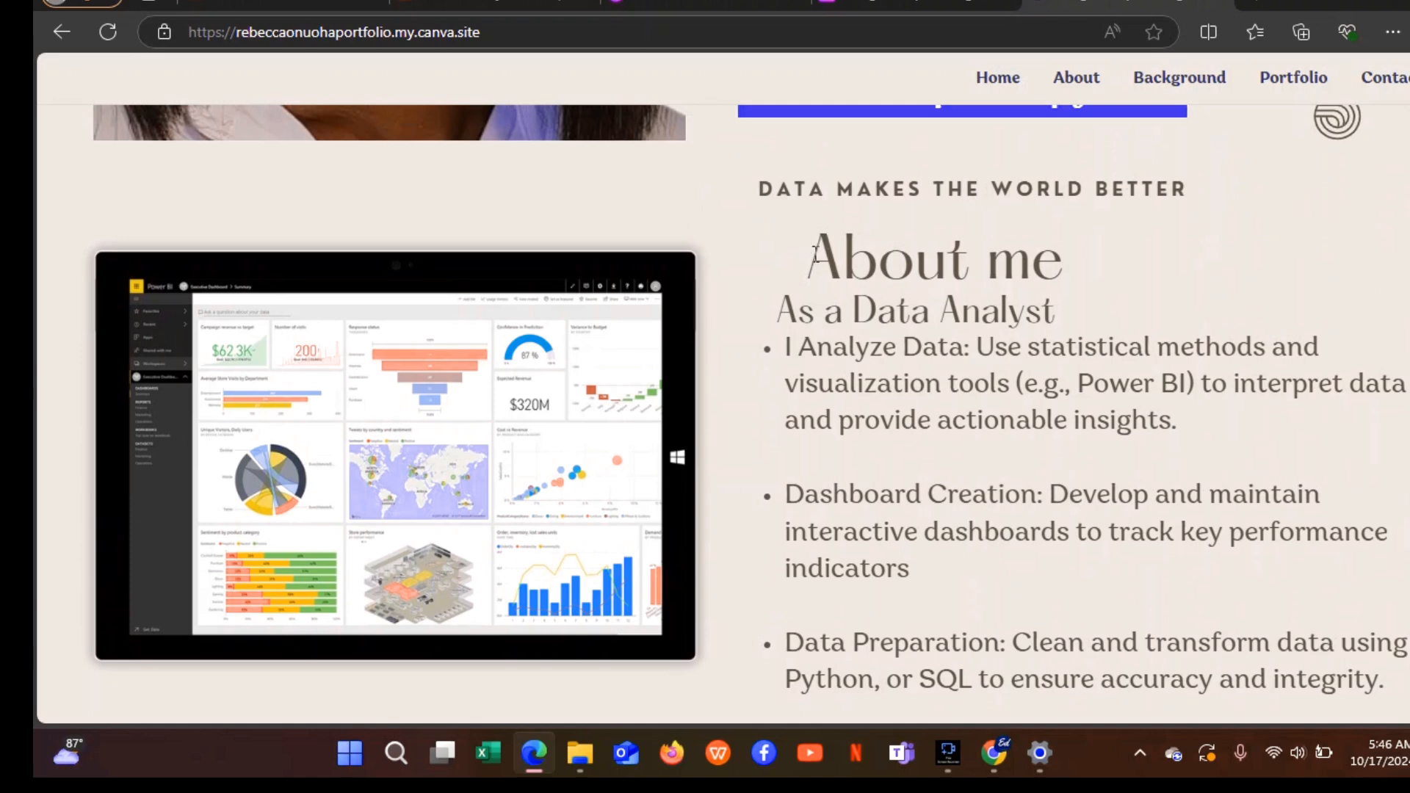
{"action": "left_click", "coordinate": [902, 6]}
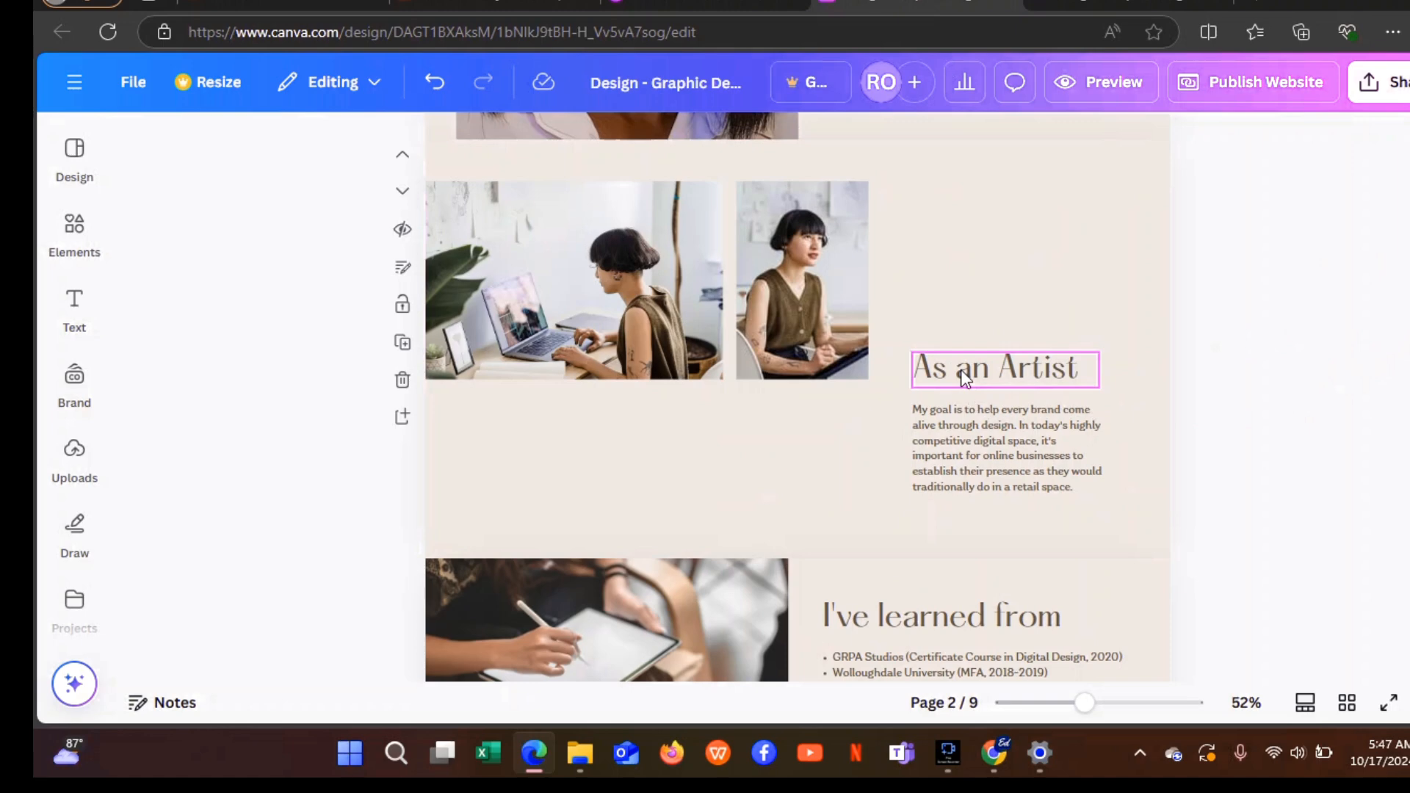
Move the As an Artist heading onto page 1 and change it to 'Data makes the world better'.
{"action": "scroll", "coordinate": [961, 369], "scroll_direction": "up", "scroll_amount": 1}
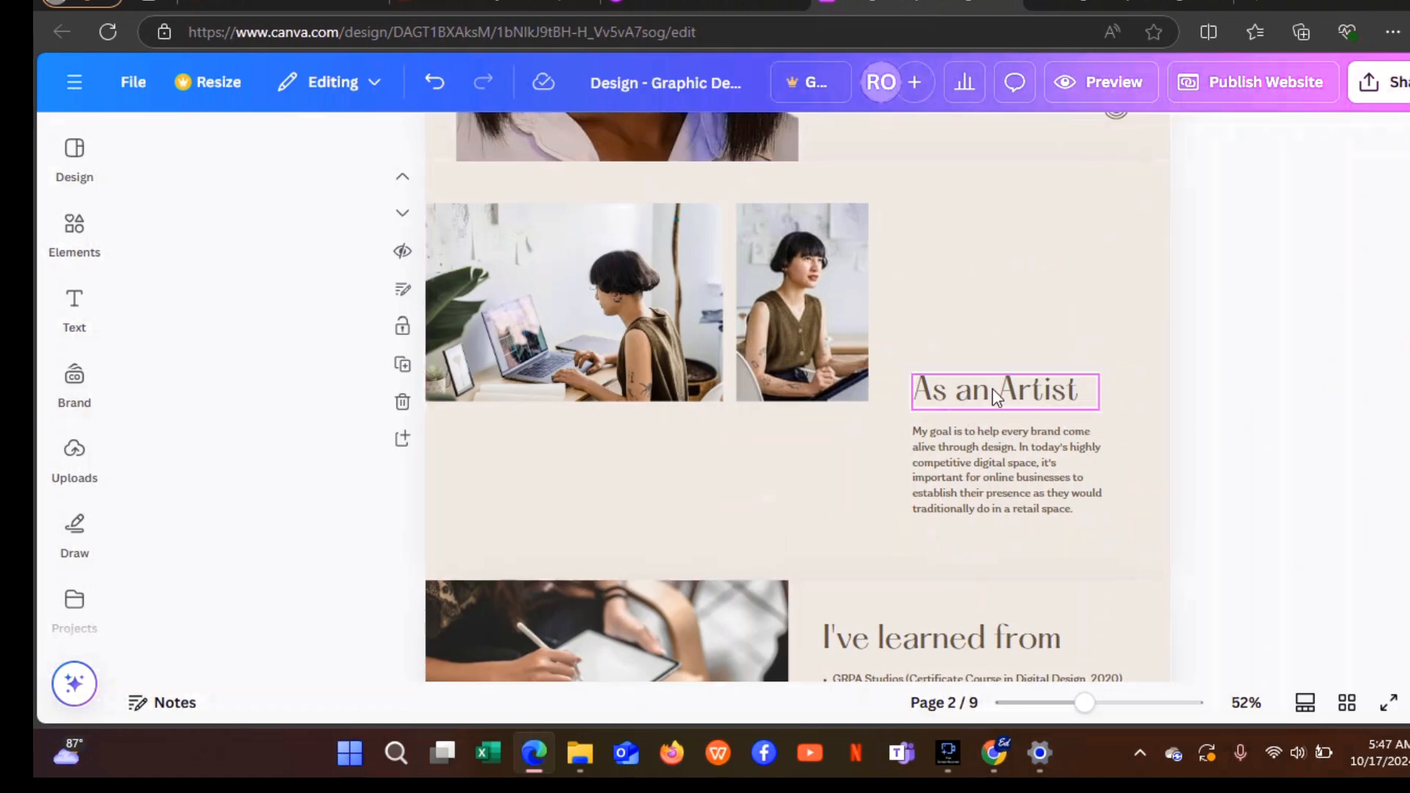
{"action": "left_click", "coordinate": [993, 389]}
{"action": "left_click_drag", "start_coordinate": [993, 394], "coordinate": [973, 250]}
{"action": "scroll", "coordinate": [1028, 440], "scroll_direction": "up", "scroll_amount": 4}
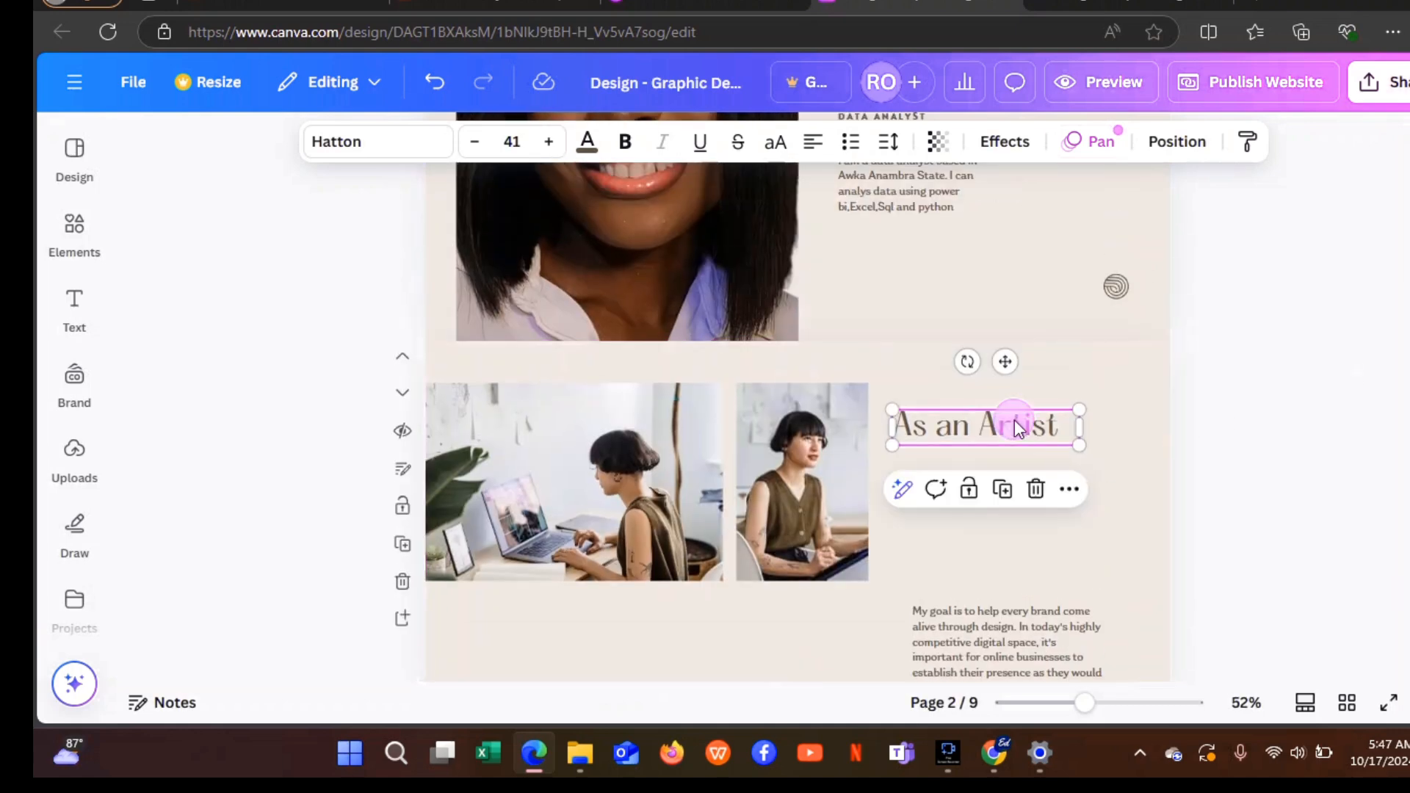
{"action": "left_click_drag", "start_coordinate": [1020, 420], "coordinate": [957, 308]}
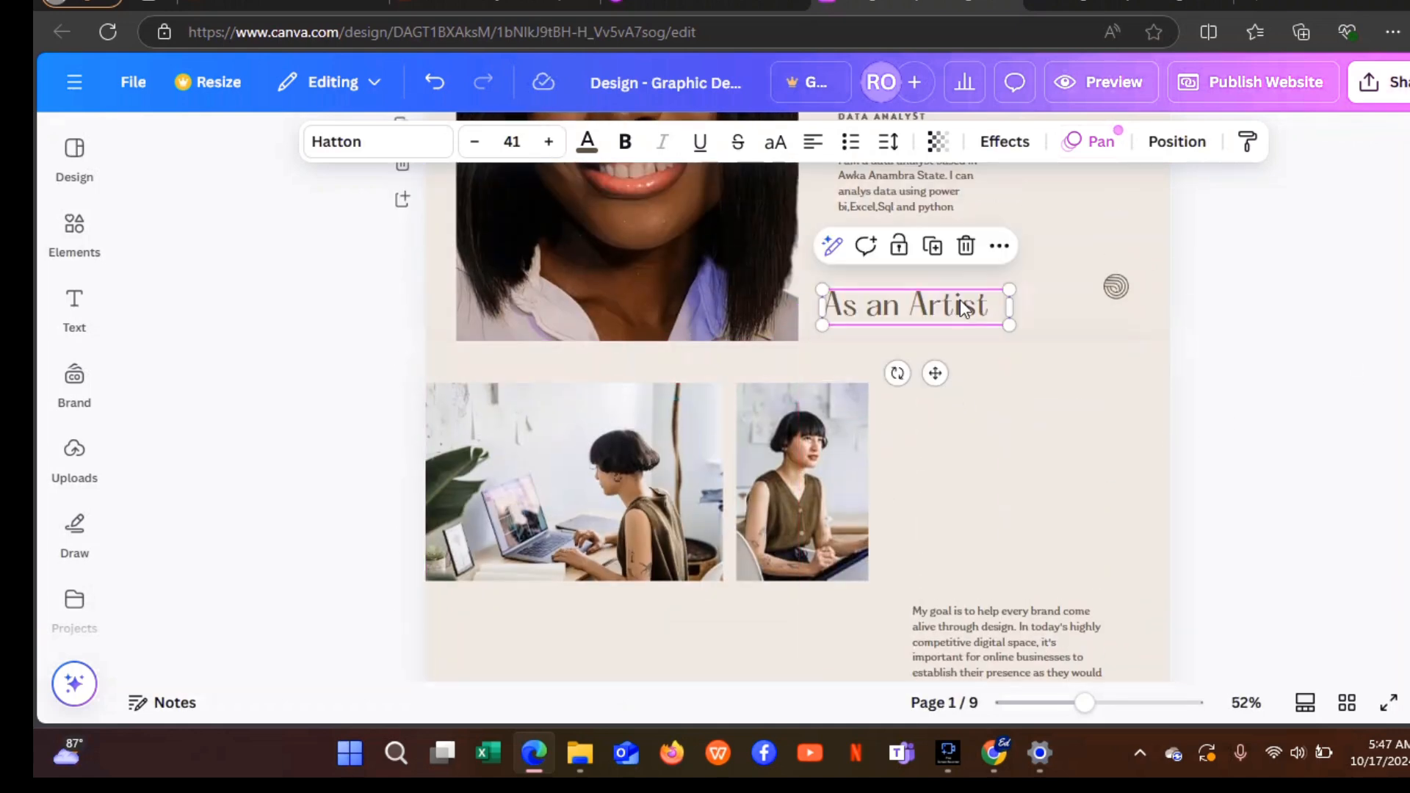
{"action": "double_click", "coordinate": [972, 307]}
{"action": "type", "text": "t"}
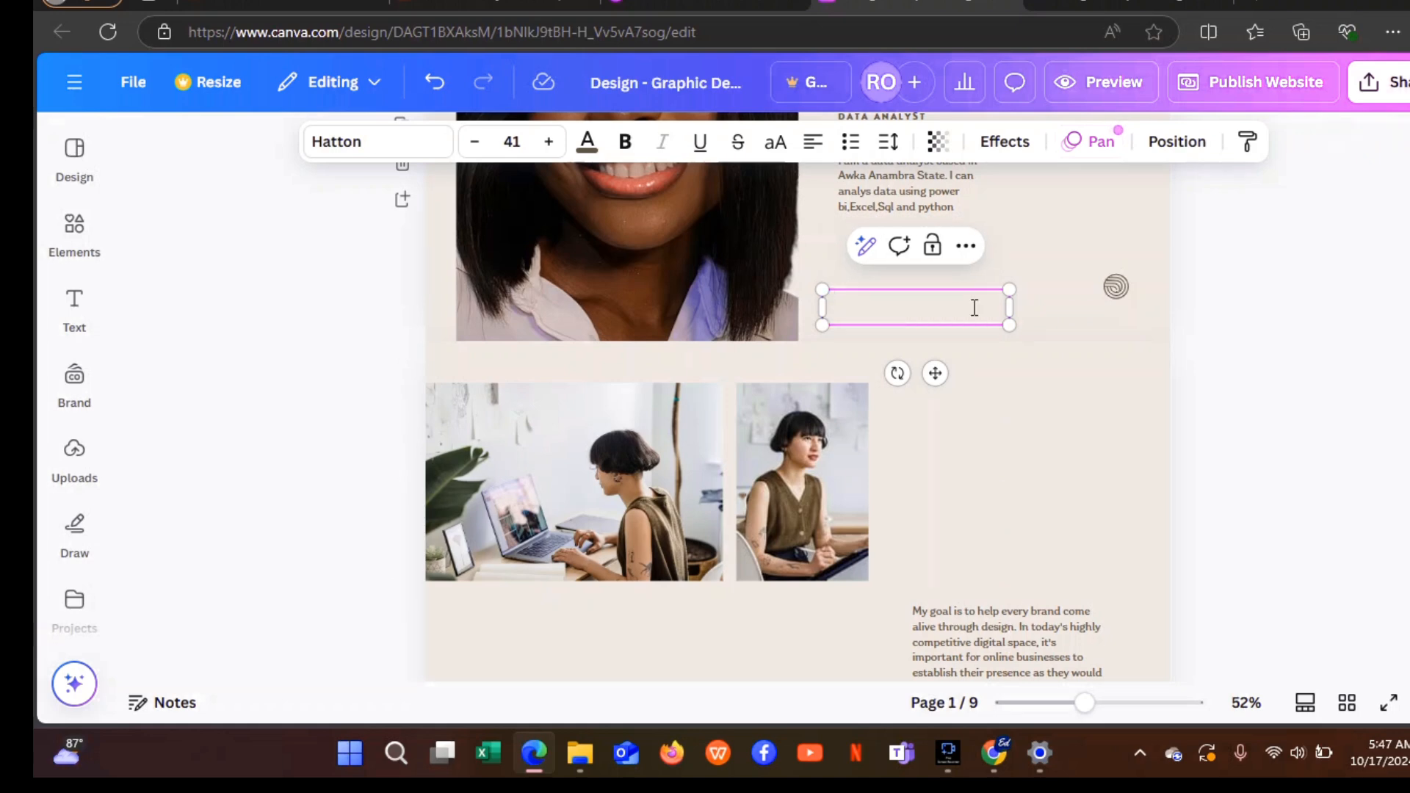
{"action": "type", "text": "Data makes the world better"}
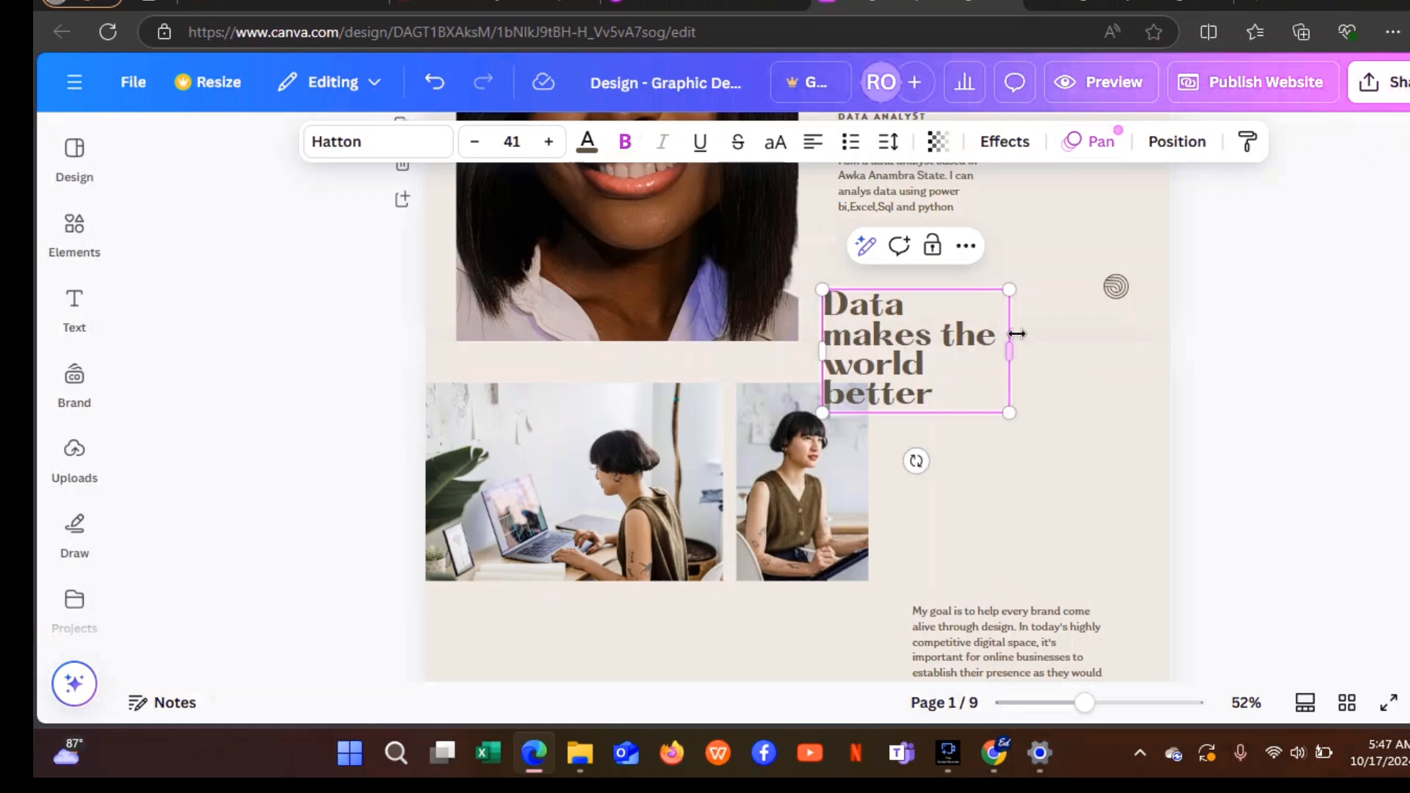
{"action": "left_click_drag", "start_coordinate": [1011, 349], "coordinate": [1156, 309]}
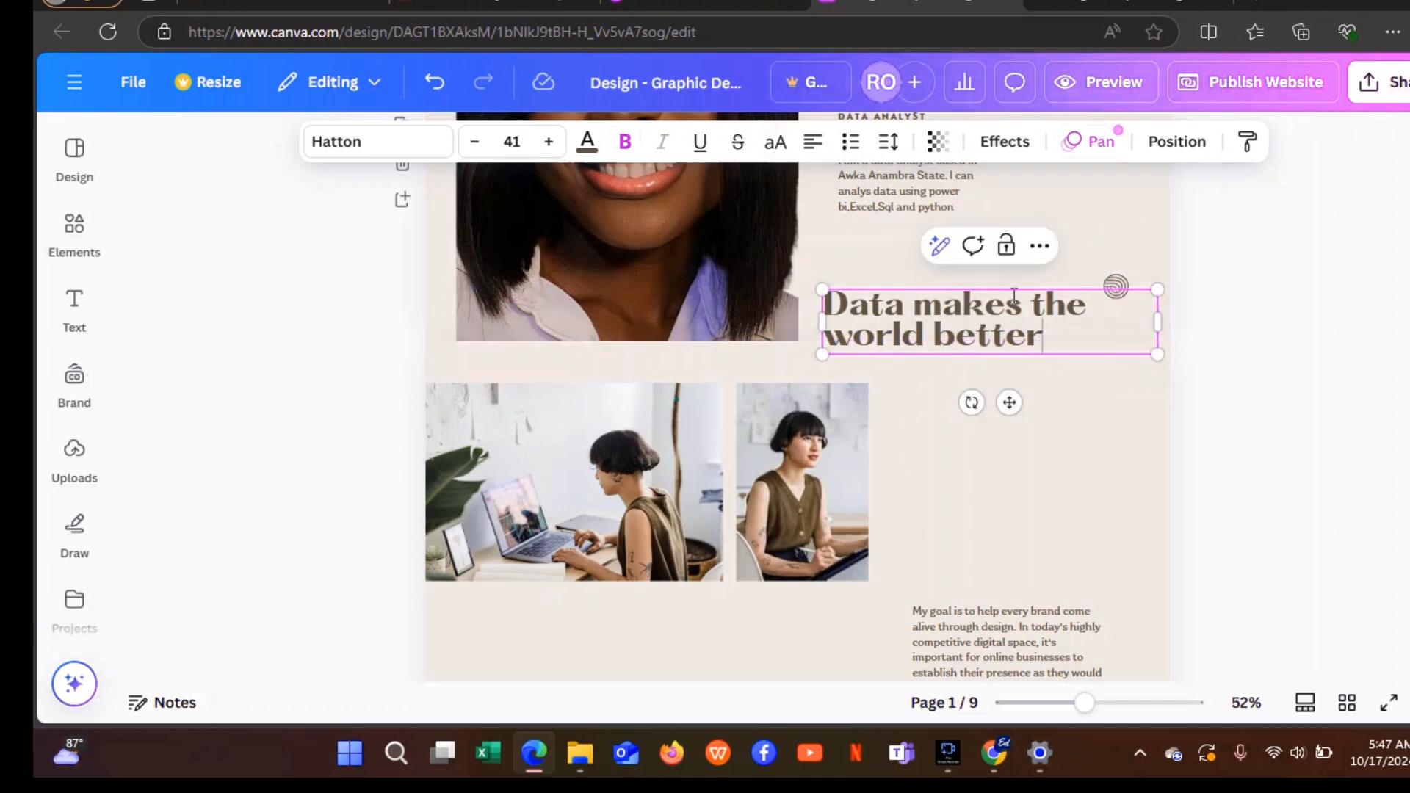
Shrink the tagline's font size to 18 so it fits on one line.
{"action": "left_click_drag", "start_coordinate": [1045, 332], "coordinate": [819, 297]}
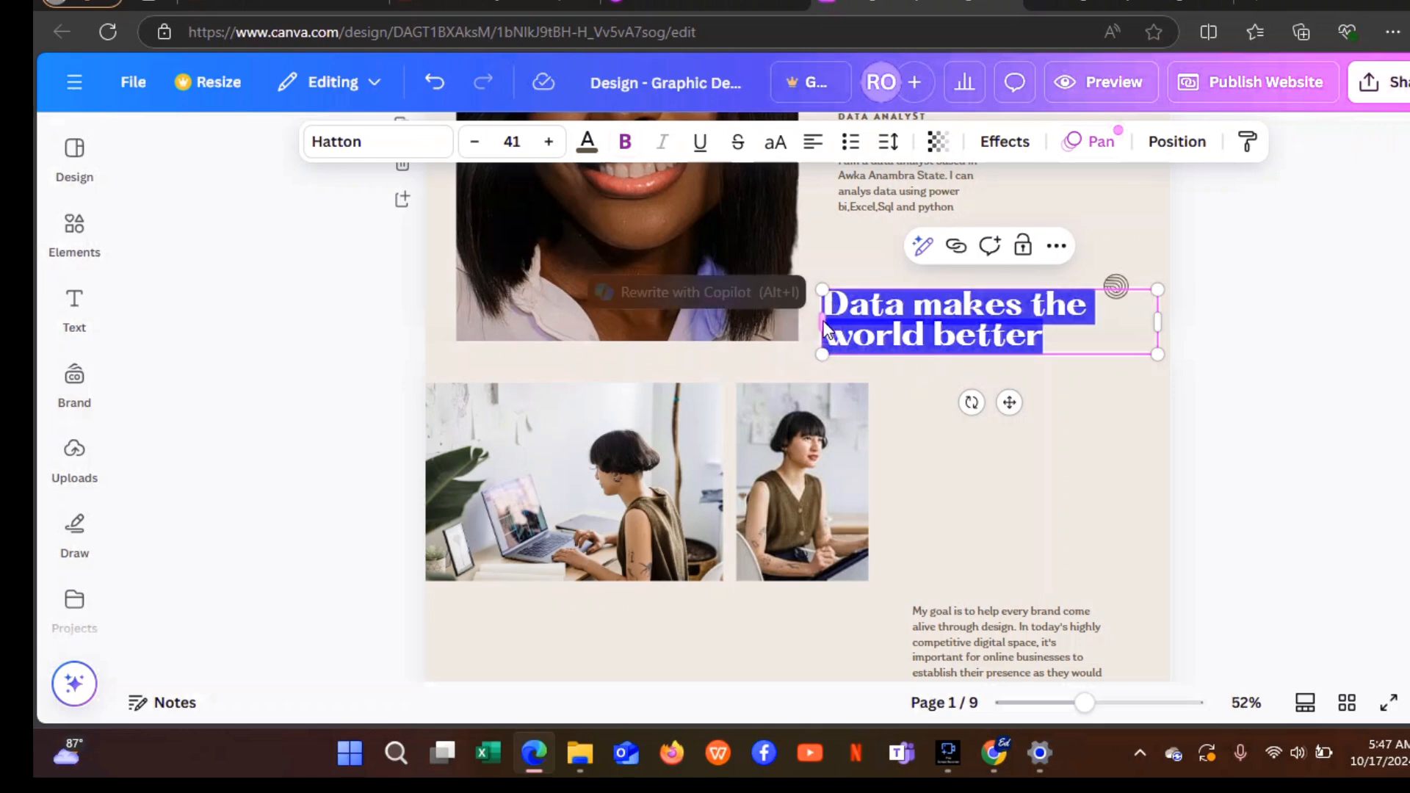
{"action": "left_click", "coordinate": [475, 142]}
{"action": "left_click", "coordinate": [474, 142]}
{"action": "left_click", "coordinate": [475, 142]}
{"action": "left_click", "coordinate": [474, 142]}
{"action": "left_click", "coordinate": [474, 142]}
{"action": "left_click", "coordinate": [474, 141]}
{"action": "left_click", "coordinate": [475, 142]}
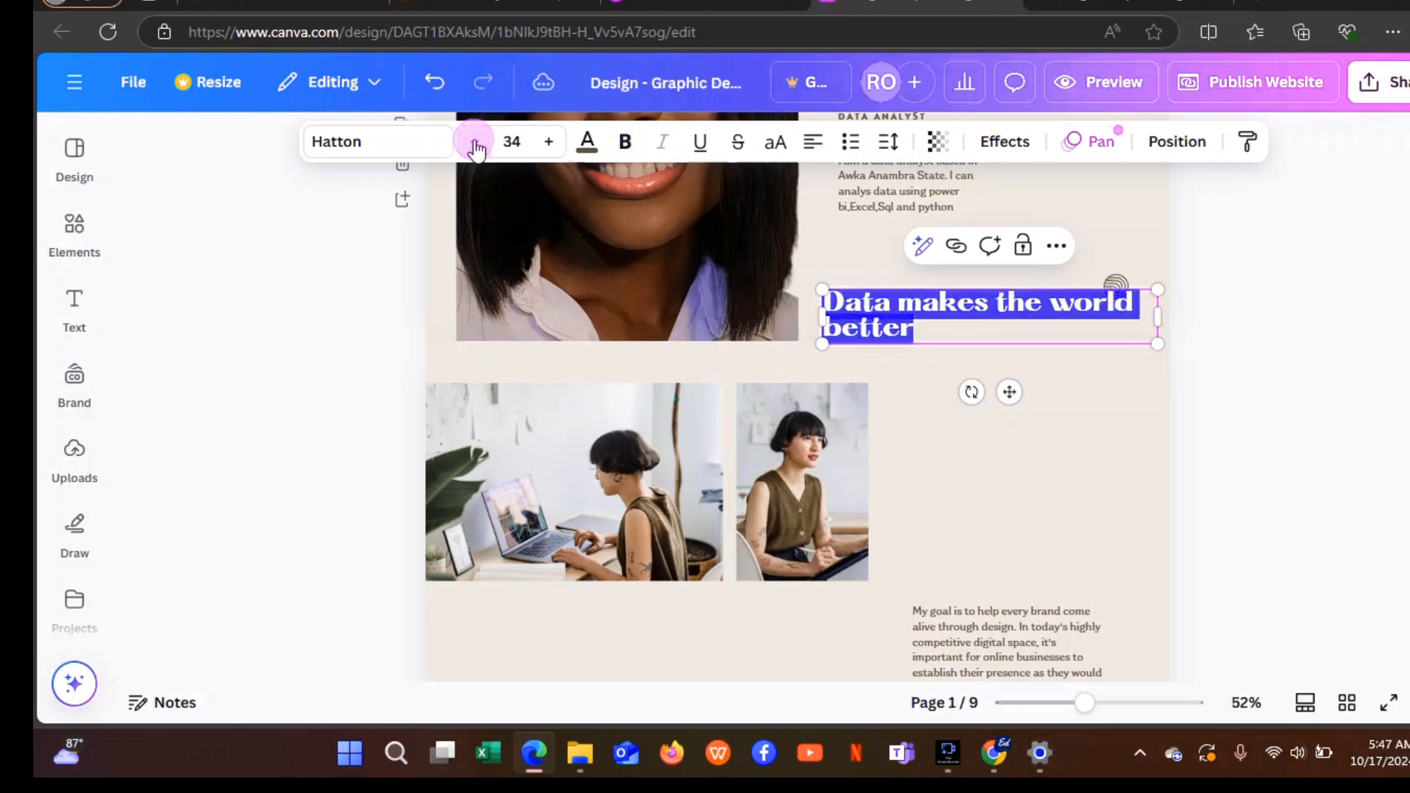
{"action": "left_click", "coordinate": [474, 141]}
{"action": "left_click", "coordinate": [474, 141]}
{"action": "left_click", "coordinate": [475, 141]}
{"action": "left_click", "coordinate": [474, 142]}
{"action": "left_click", "coordinate": [475, 142]}
{"action": "left_click", "coordinate": [474, 141]}
{"action": "left_click", "coordinate": [475, 143]}
{"action": "left_click", "coordinate": [475, 143]}
{"action": "left_click", "coordinate": [476, 143]}
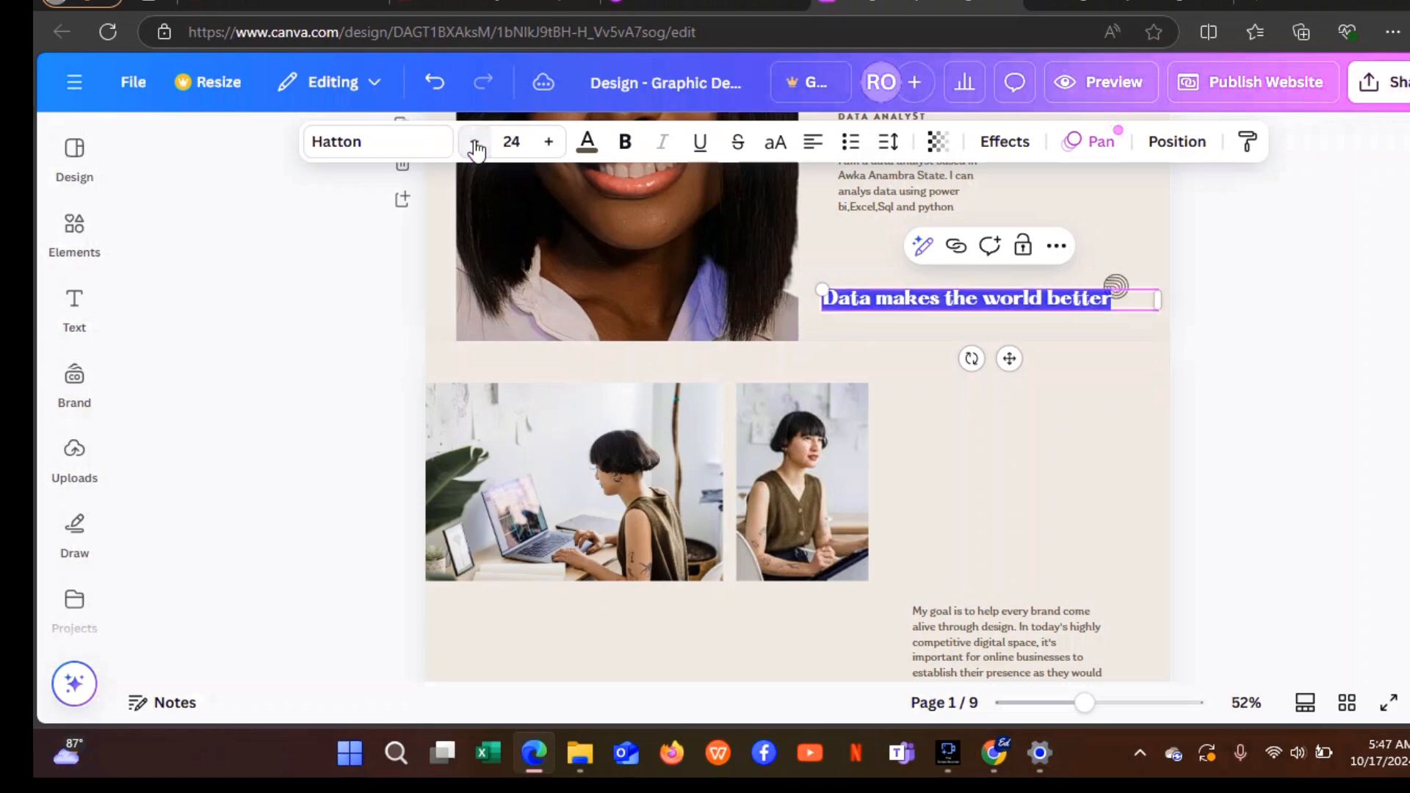
{"action": "left_click", "coordinate": [475, 144]}
{"action": "left_click", "coordinate": [475, 143]}
{"action": "left_click", "coordinate": [475, 143]}
{"action": "left_click", "coordinate": [475, 143]}
{"action": "left_click", "coordinate": [475, 144]}
{"action": "left_click", "coordinate": [475, 143]}
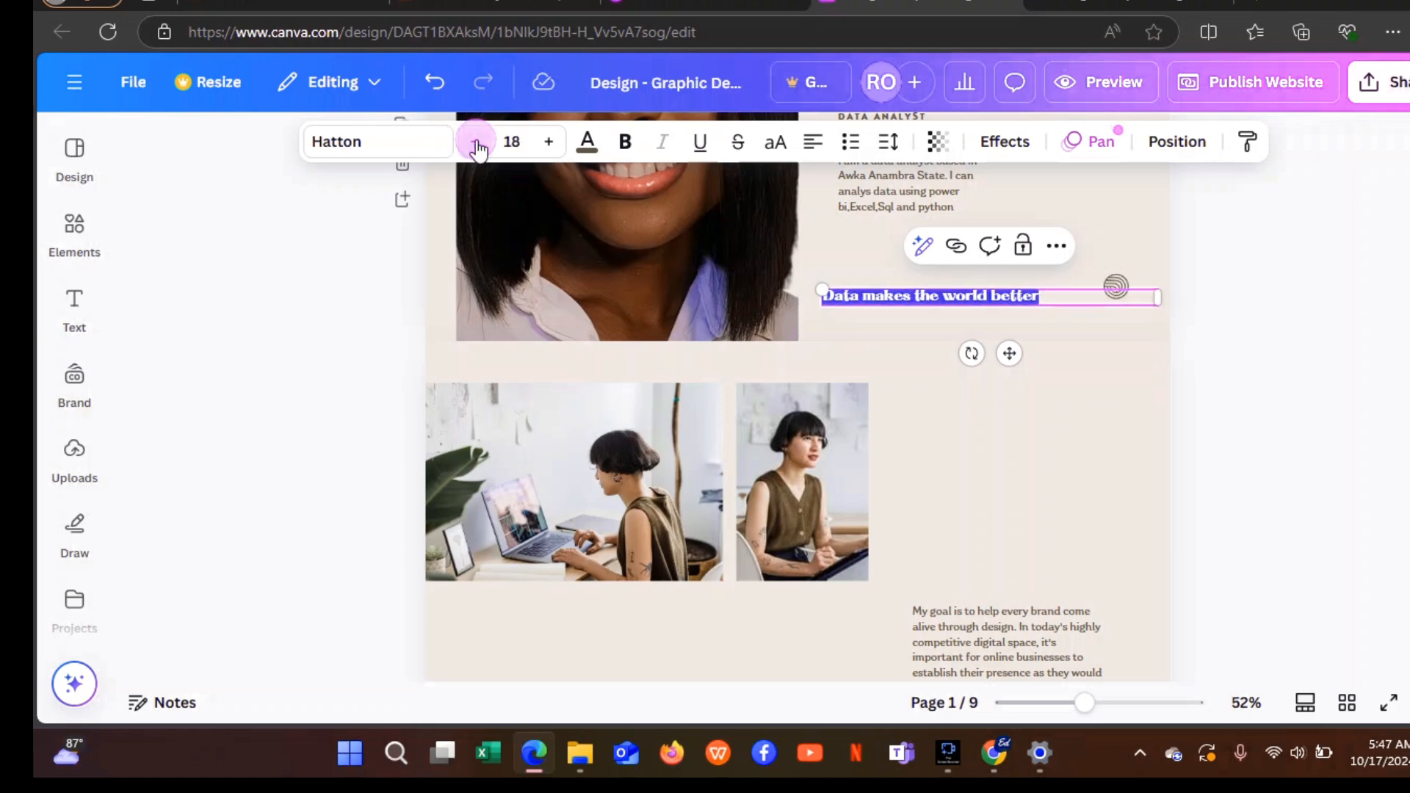
{"action": "left_click", "coordinate": [1206, 330]}
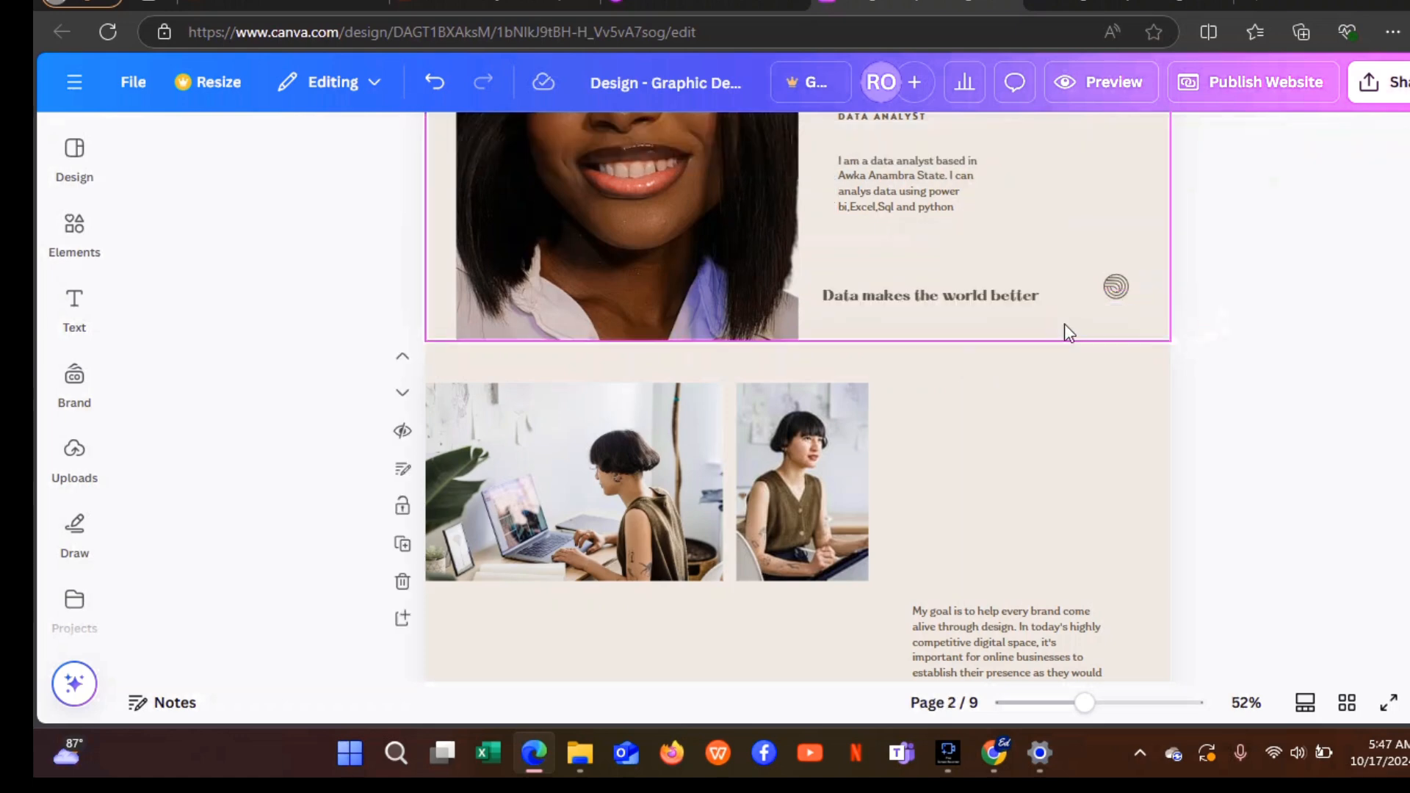
Nudge the tagline into place and duplicate it.
{"action": "left_click_drag", "start_coordinate": [947, 292], "coordinate": [937, 330]}
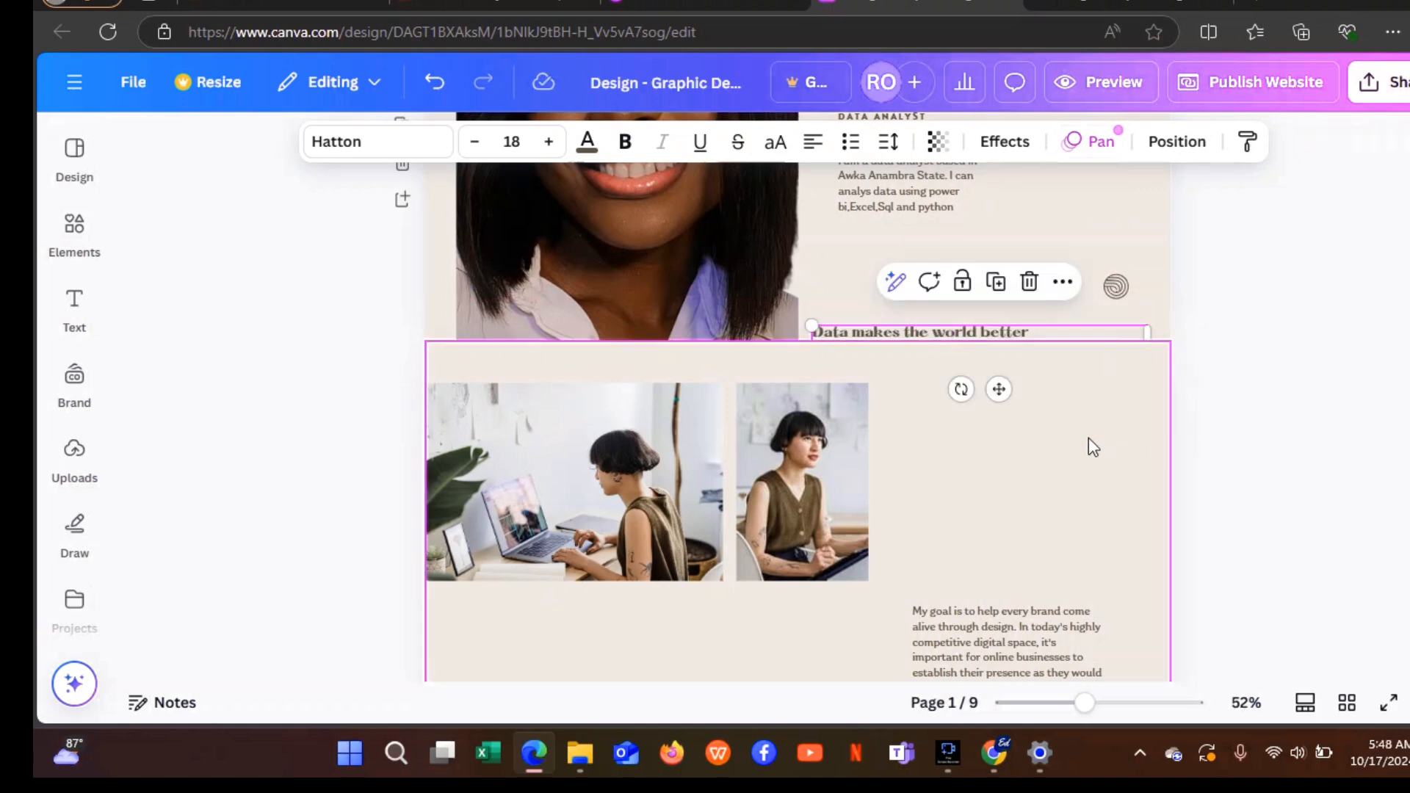
{"action": "left_click", "coordinate": [1054, 330]}
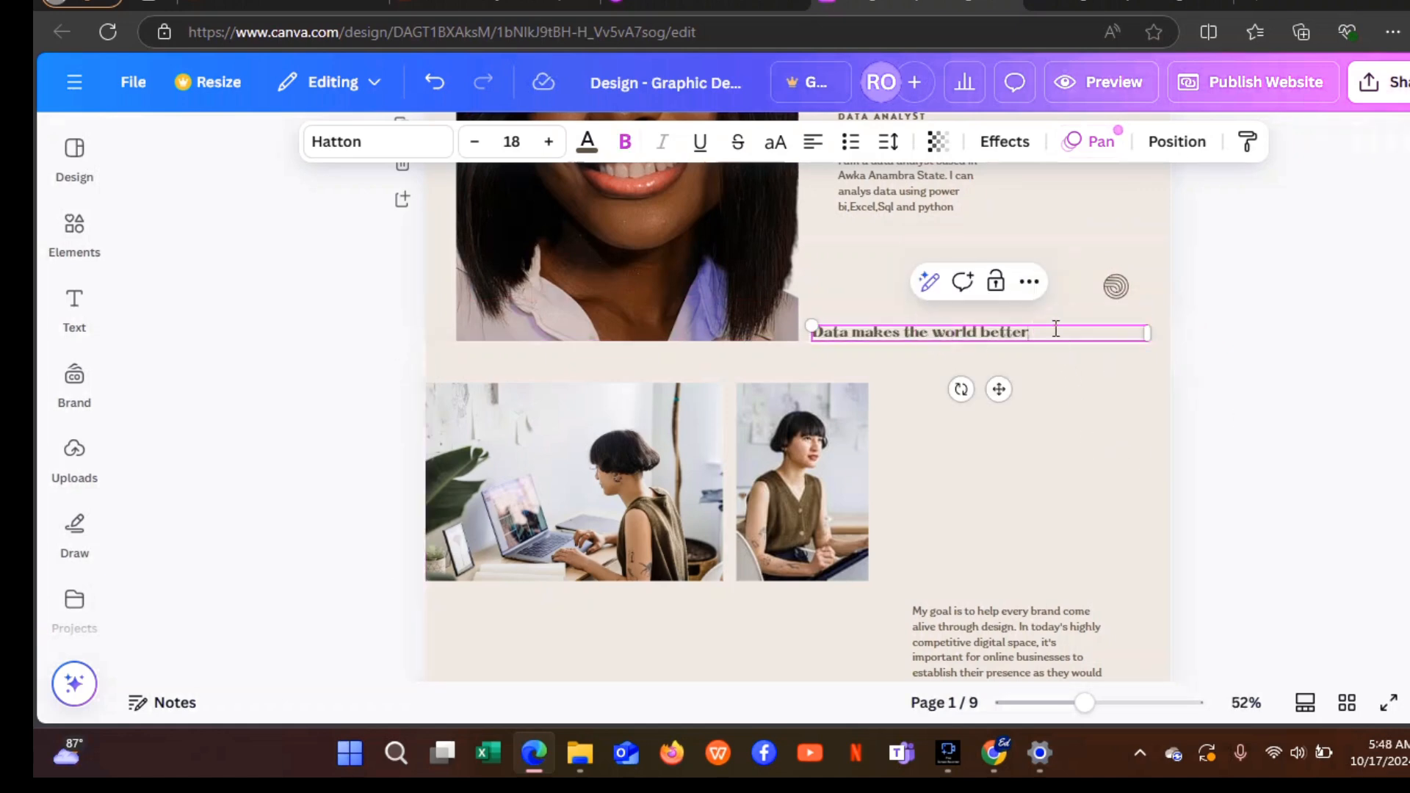
{"action": "left_click", "coordinate": [1054, 329]}
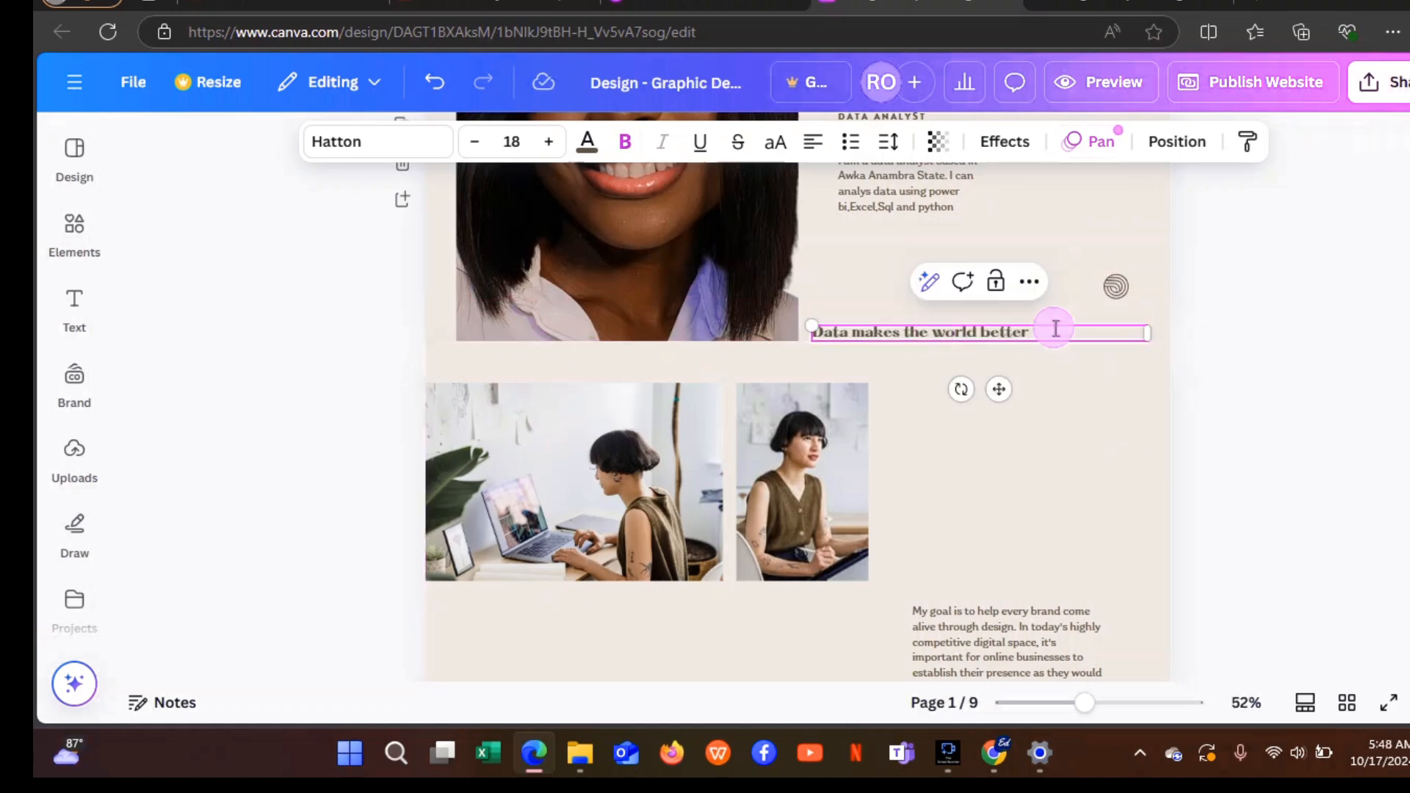
{"action": "left_click", "coordinate": [1029, 283]}
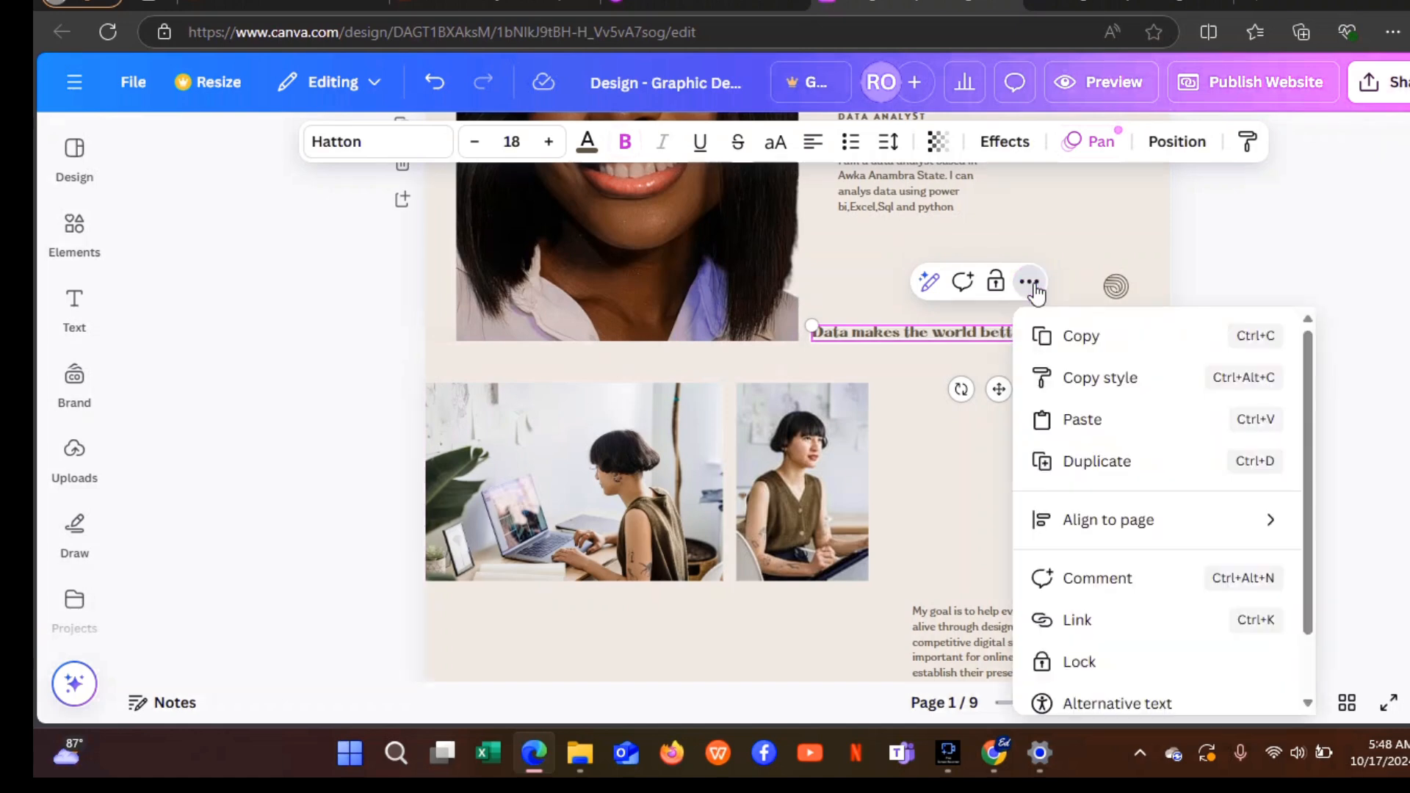
{"action": "left_click", "coordinate": [1083, 469]}
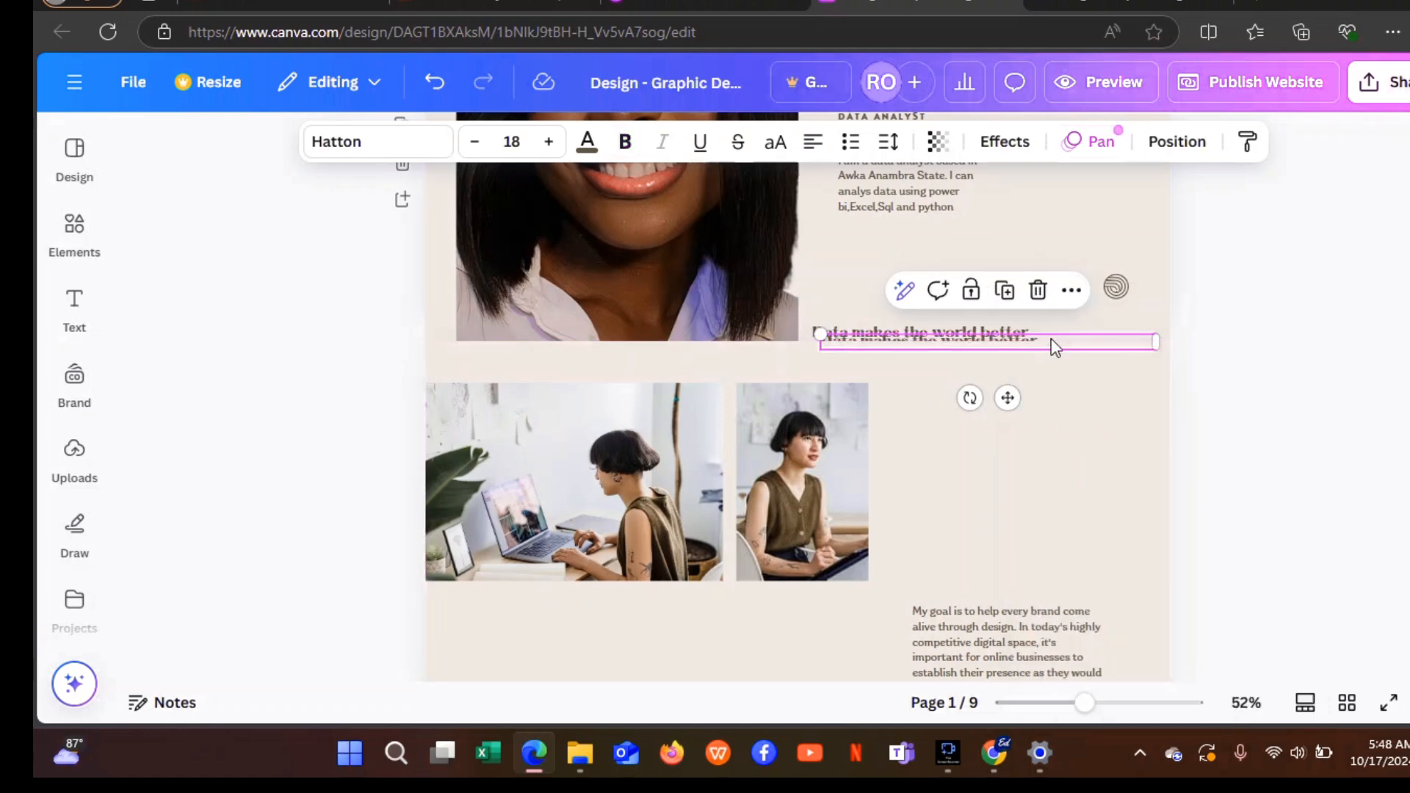
Move the copy beside the page 2 photos, narrow it, and clear its text for ABOUT ME.
{"action": "left_click_drag", "start_coordinate": [1054, 344], "coordinate": [1109, 393]}
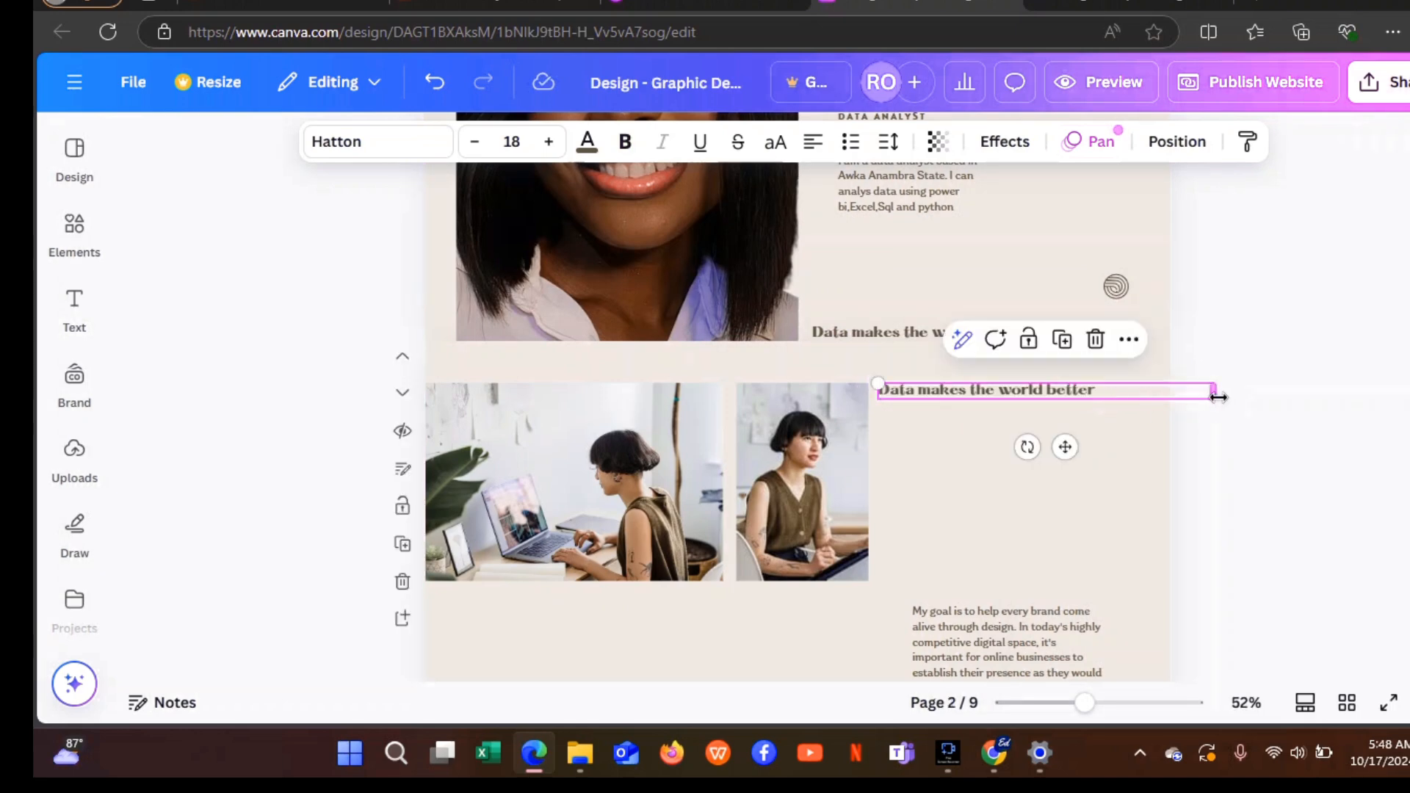
{"action": "left_click_drag", "start_coordinate": [1219, 397], "coordinate": [1111, 416]}
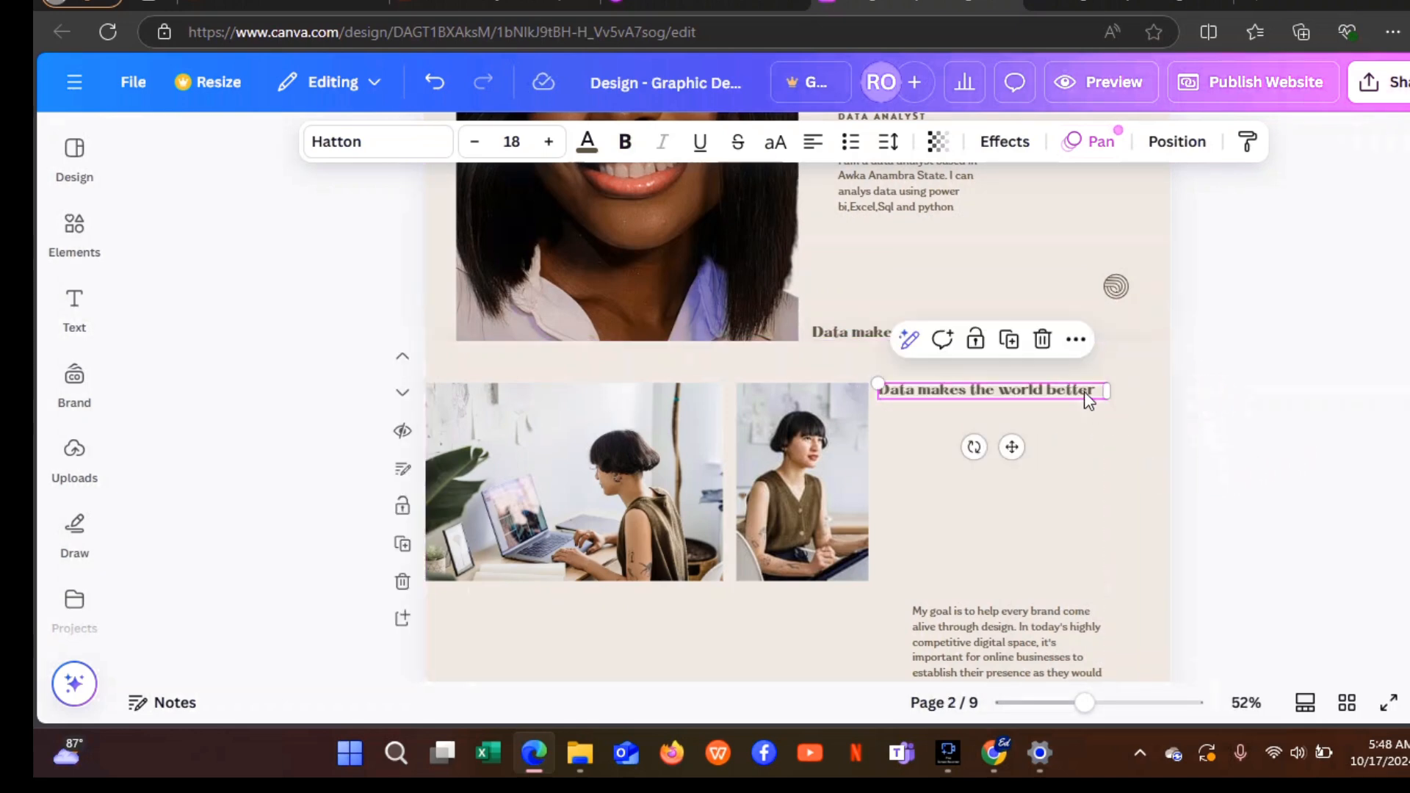
{"action": "double_click", "coordinate": [1090, 399]}
{"action": "key", "text": "BackSpace"}
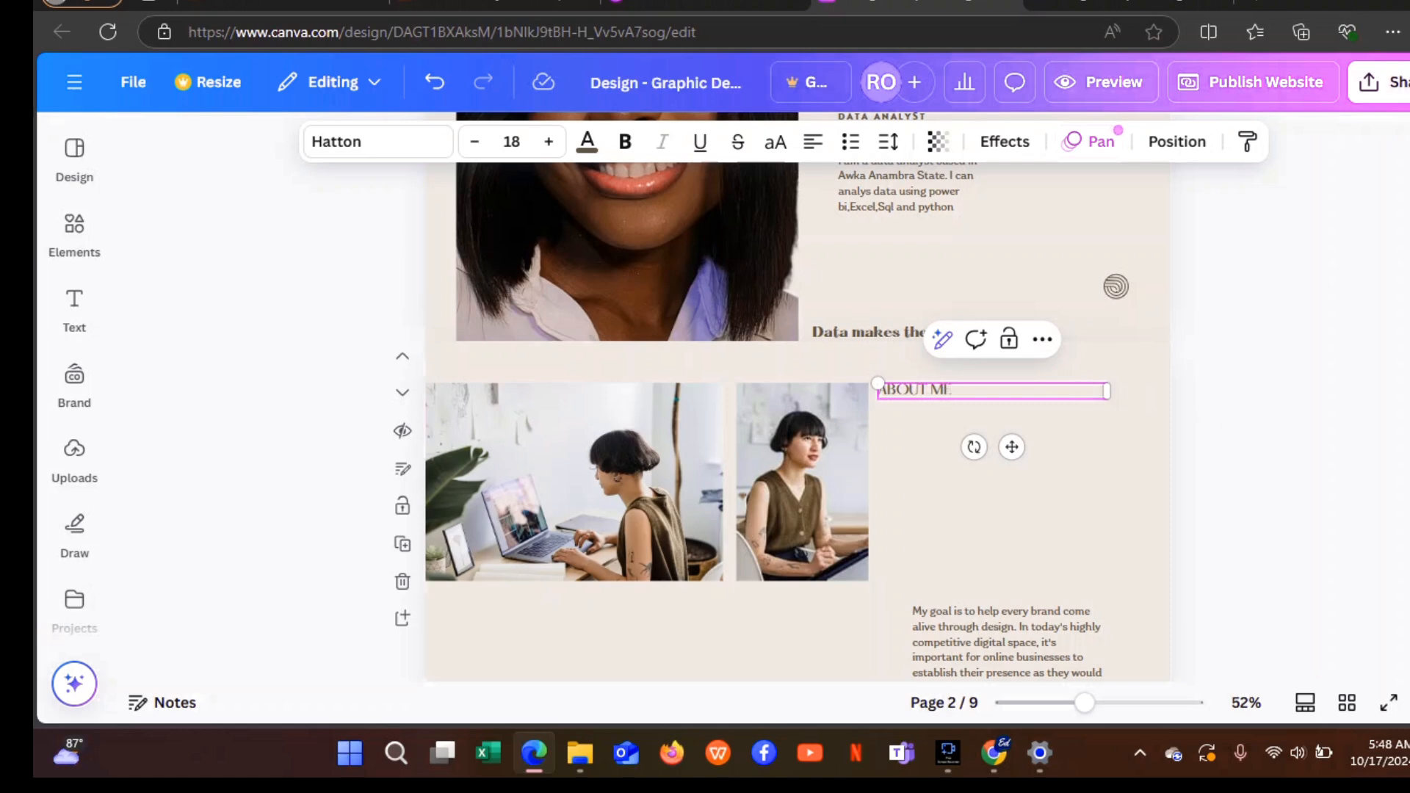
{"action": "scroll", "coordinate": [1344, 258], "scroll_direction": "down", "scroll_amount": 3}
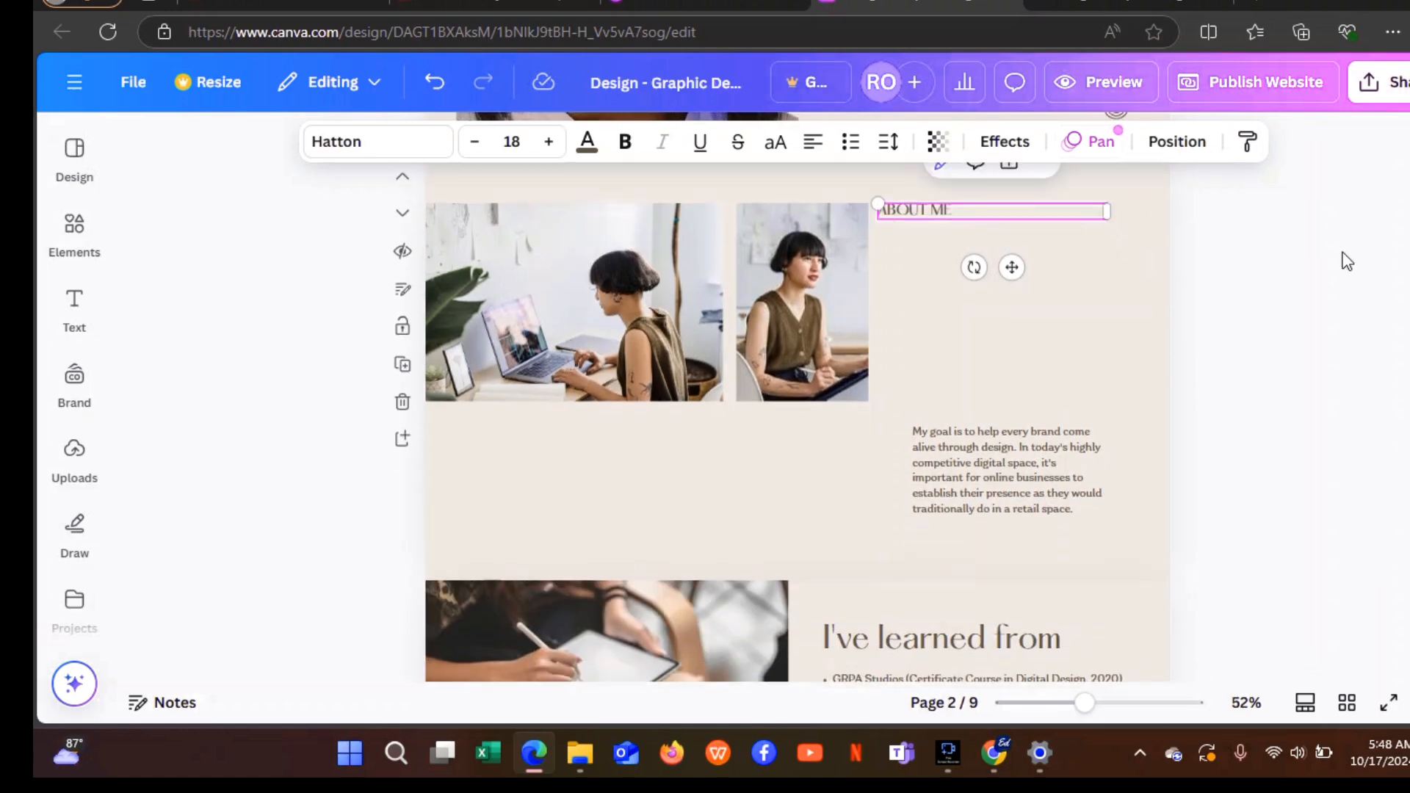
Move the goal paragraph up directly under the ABOUT ME heading and align the heading.
{"action": "left_click", "coordinate": [1021, 445]}
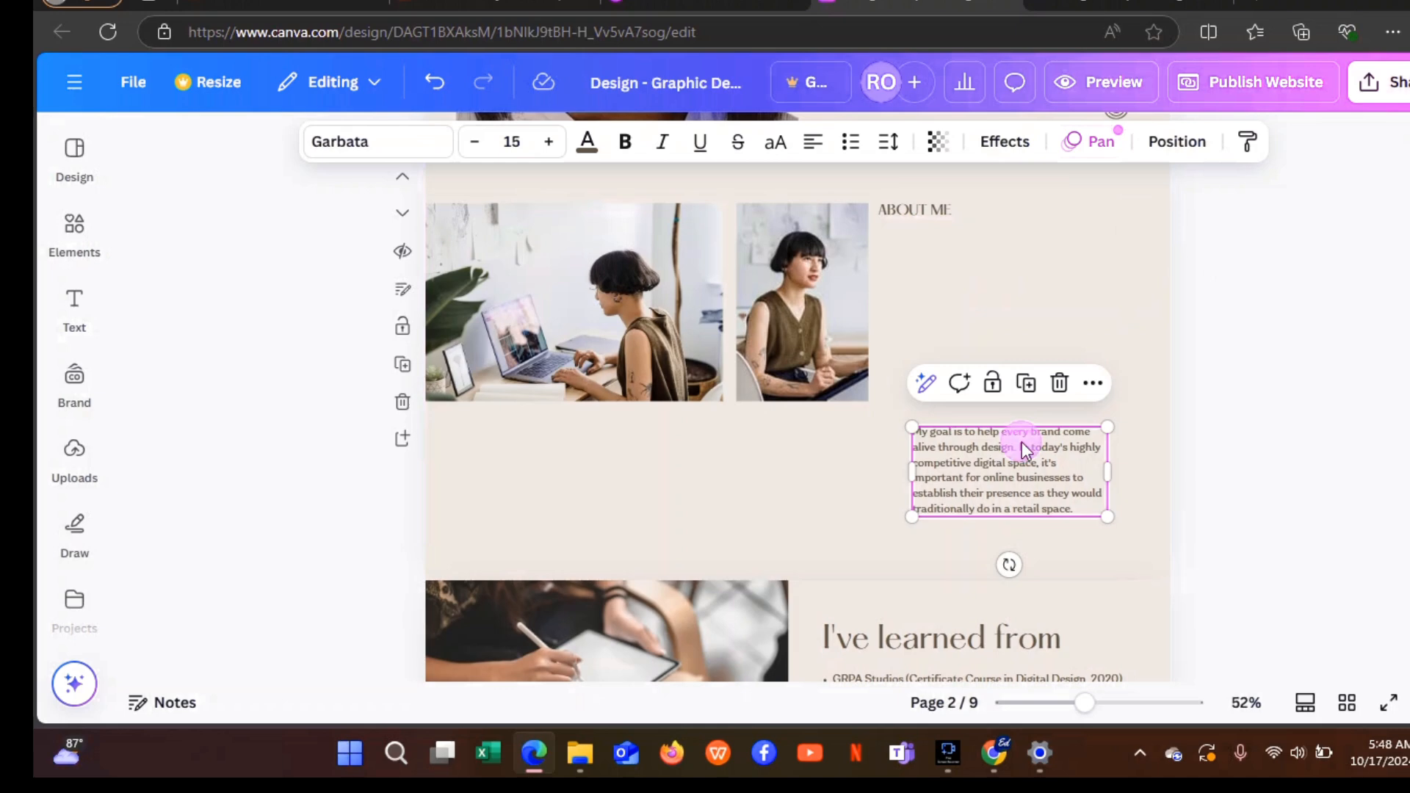
{"action": "left_click_drag", "start_coordinate": [1021, 442], "coordinate": [1000, 291]}
{"action": "left_click_drag", "start_coordinate": [931, 208], "coordinate": [960, 216]}
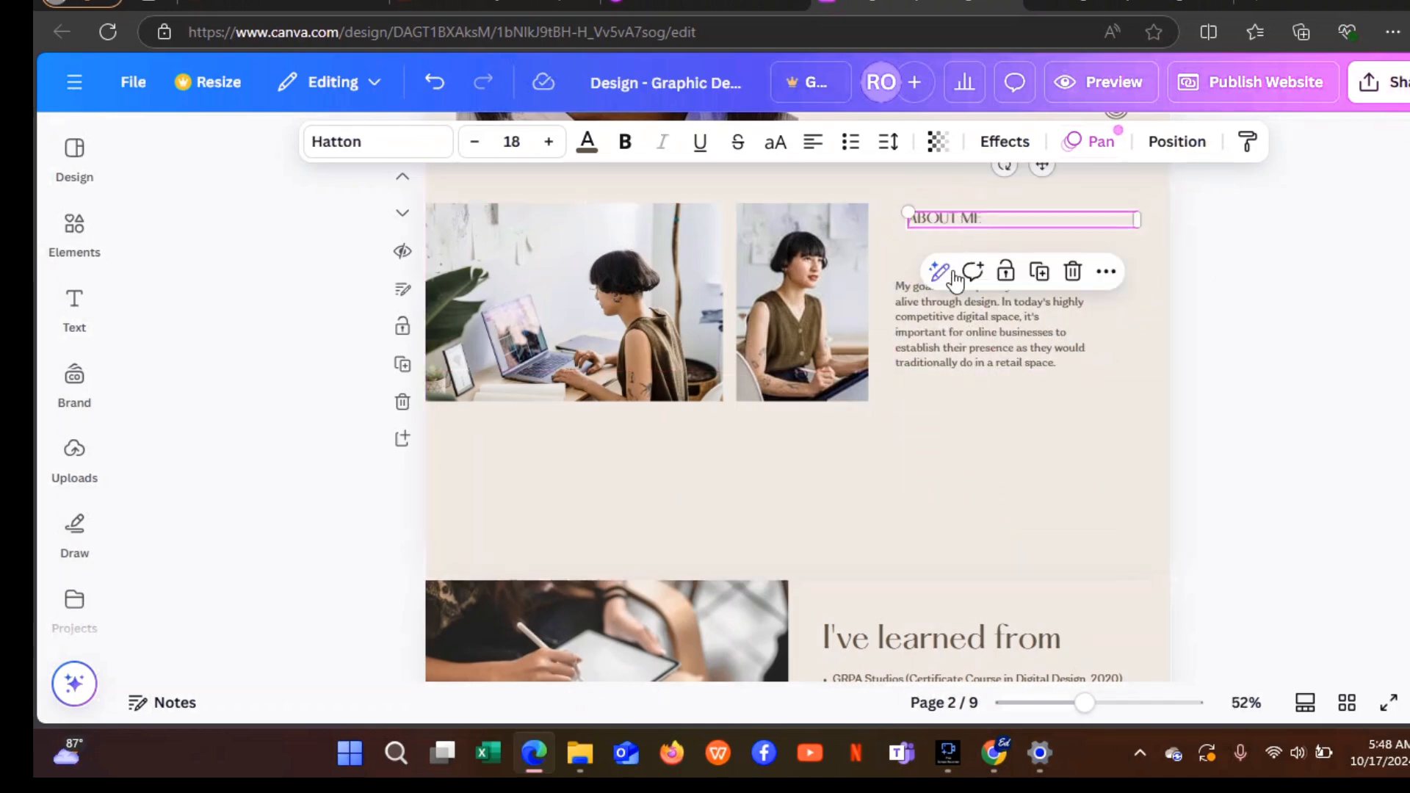
{"action": "left_click_drag", "start_coordinate": [950, 324], "coordinate": [954, 307]}
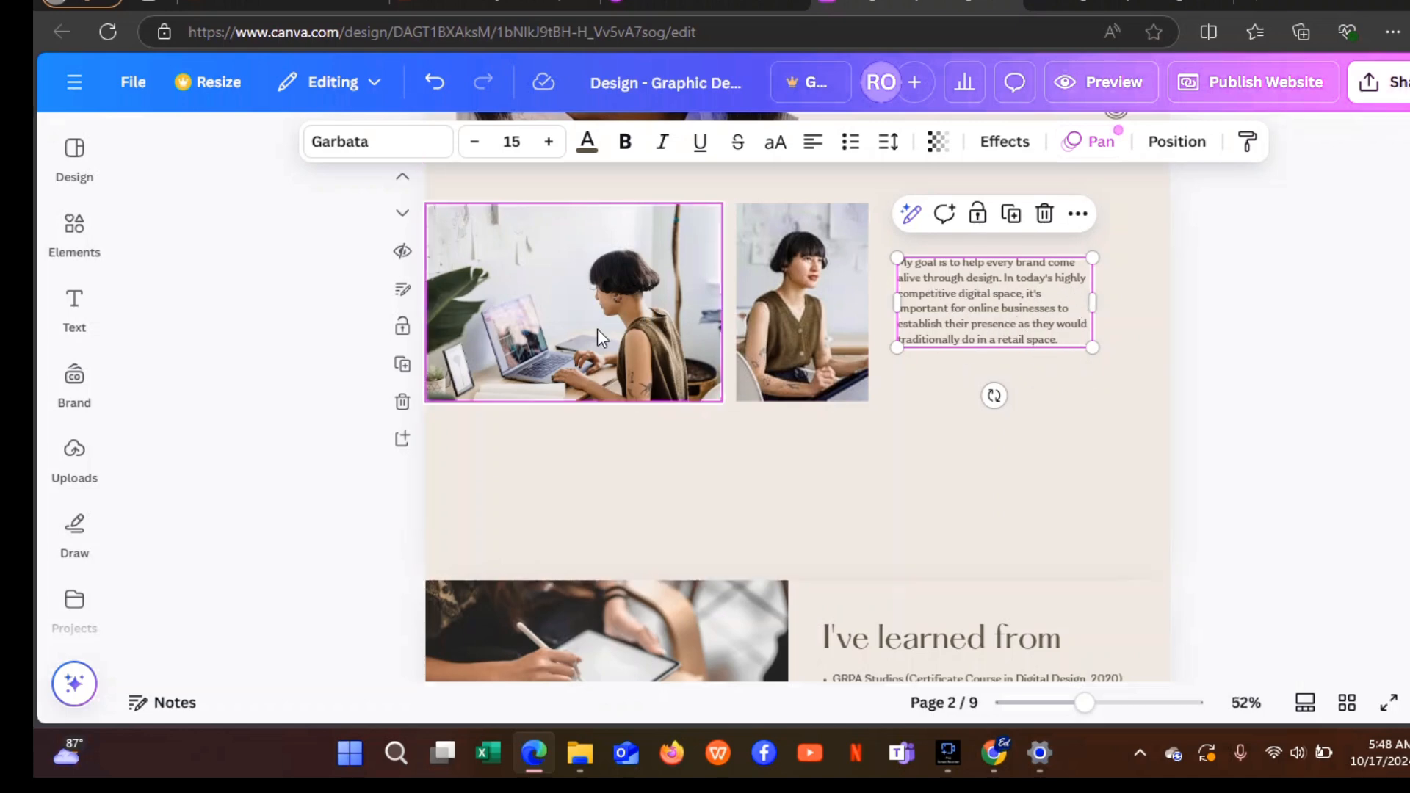
Delete the right-hand and left-hand template photos from the About Me section.
{"action": "left_click", "coordinate": [832, 307]}
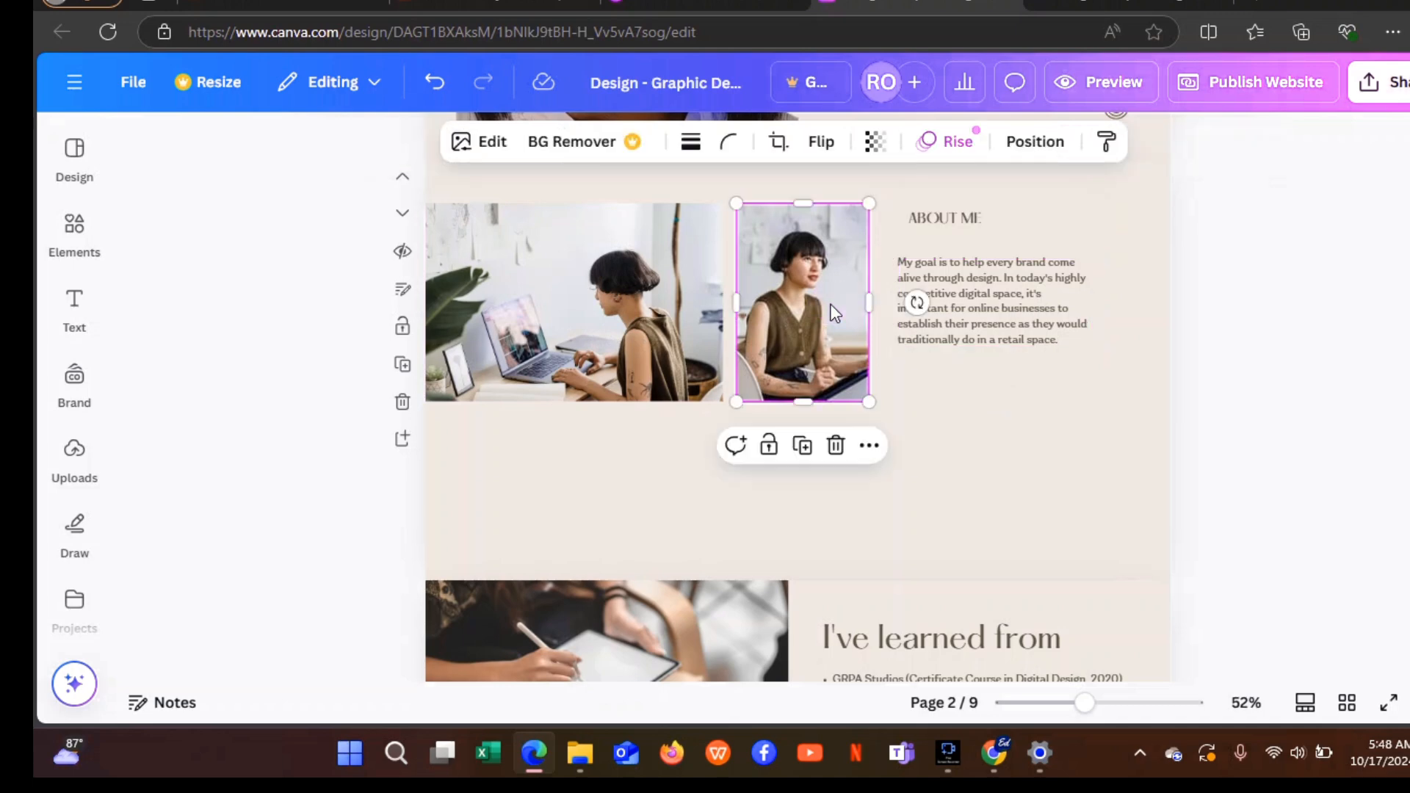
{"action": "left_click", "coordinate": [836, 445]}
{"action": "left_click", "coordinate": [606, 328]}
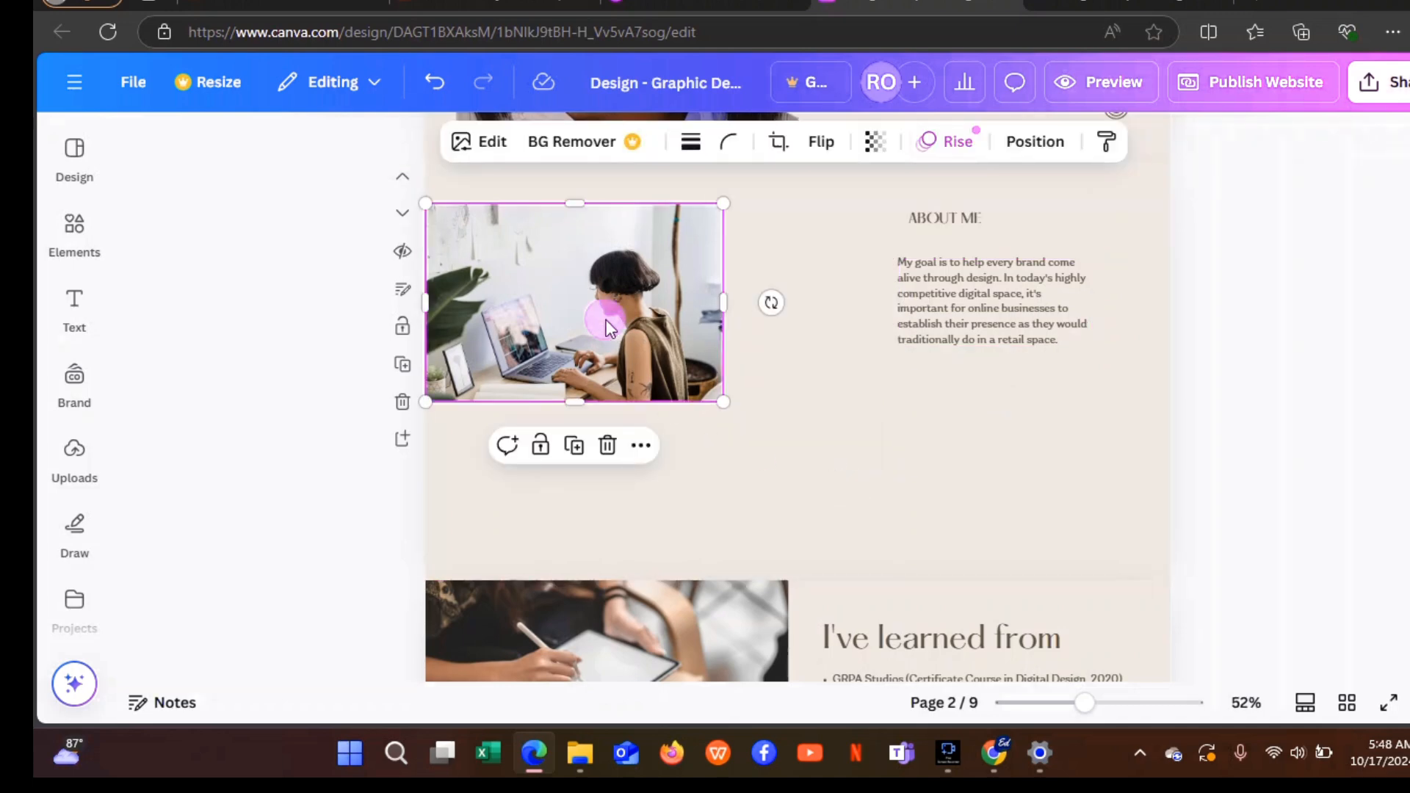
{"action": "left_click", "coordinate": [607, 446]}
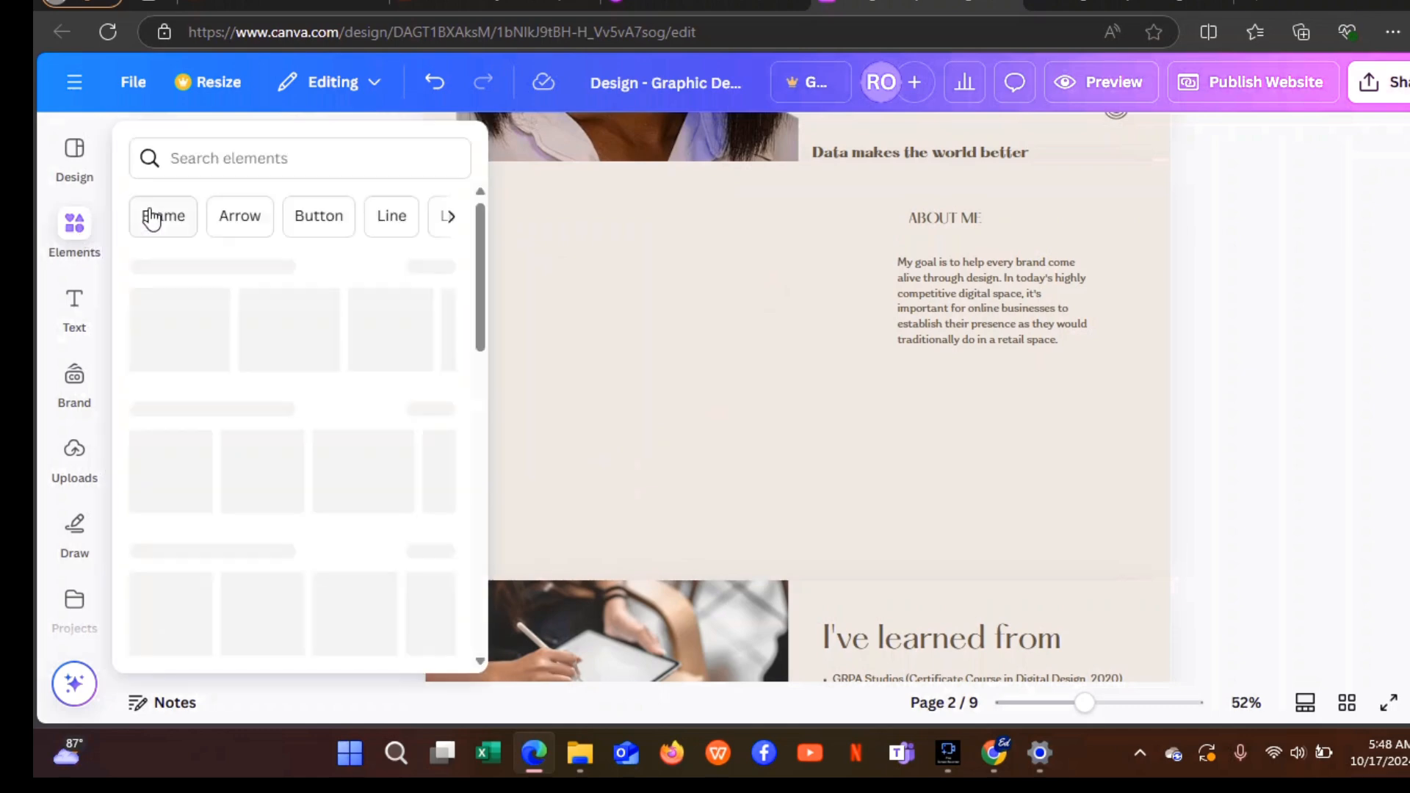
Add the uploaded Power BI dashboard laptop image to the left of the goal paragraph.
{"action": "left_click", "coordinate": [77, 450]}
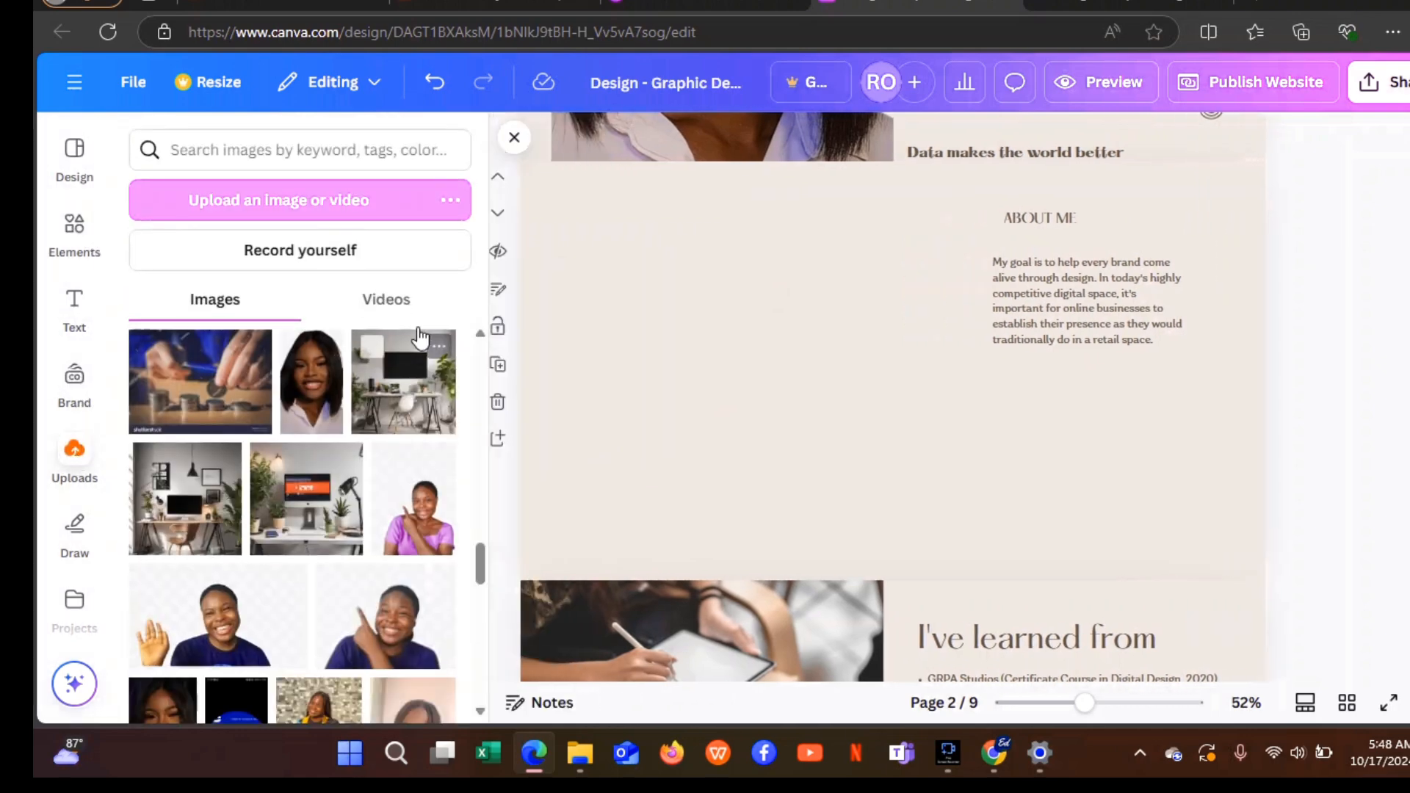
{"action": "left_click_drag", "start_coordinate": [480, 560], "coordinate": [469, 601]}
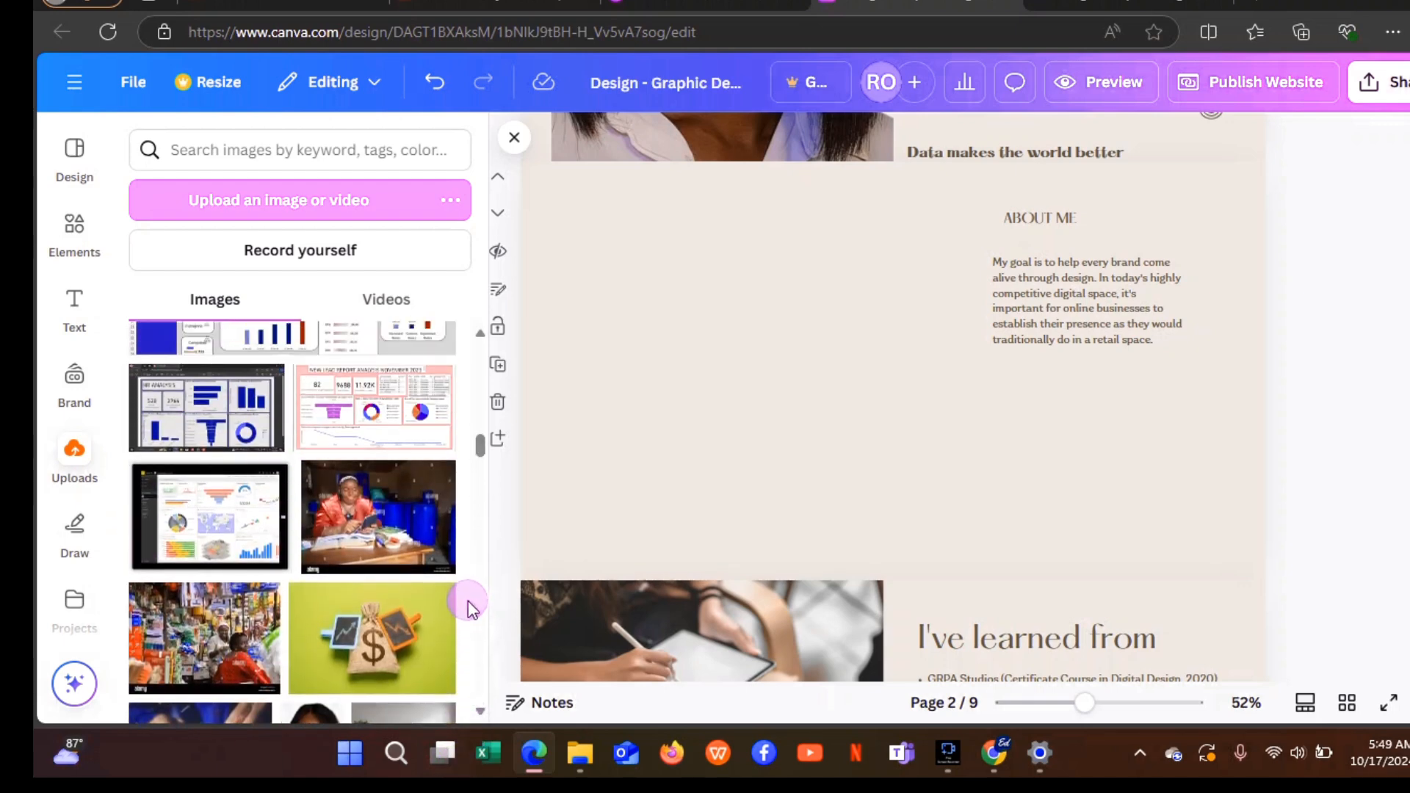
{"action": "left_click", "coordinate": [219, 545]}
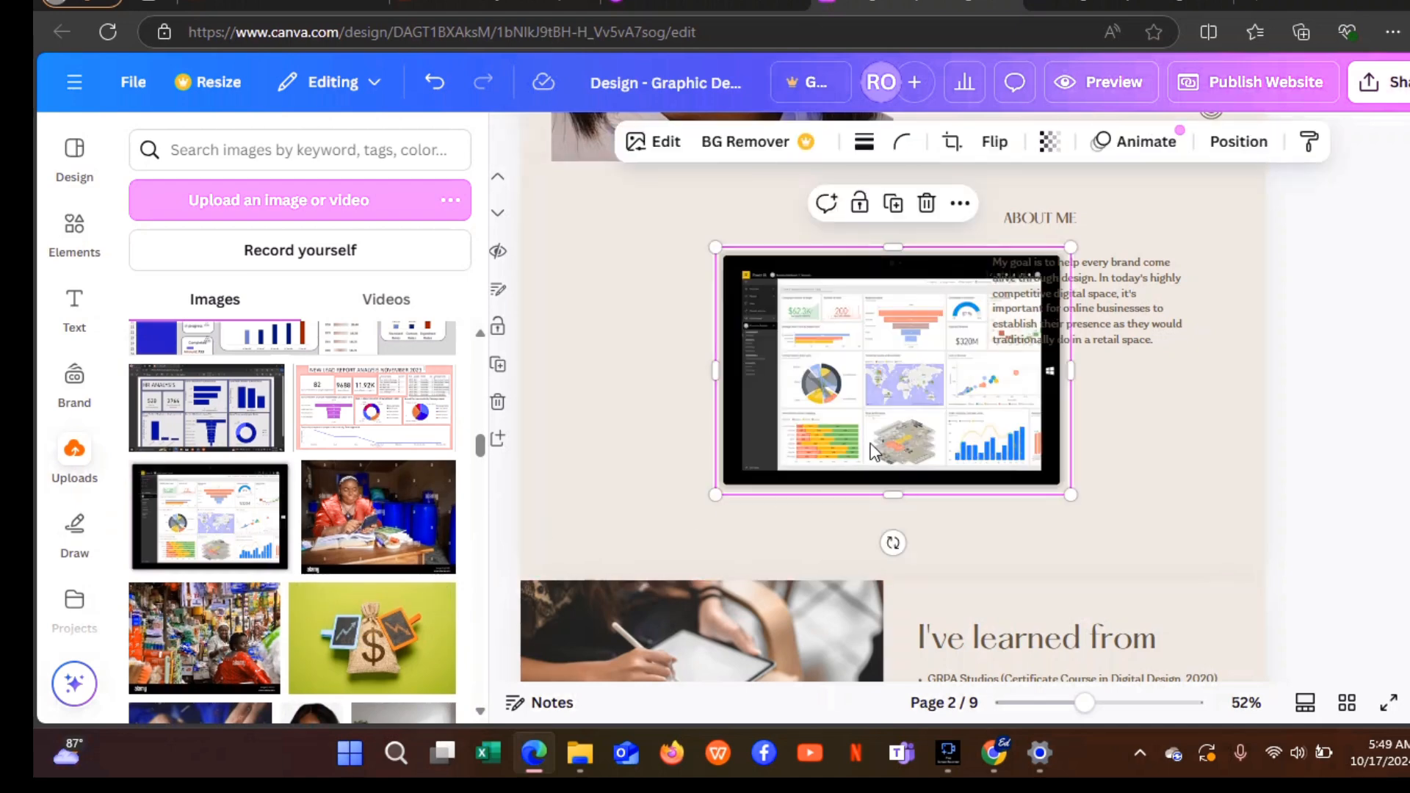
{"action": "left_click_drag", "start_coordinate": [874, 452], "coordinate": [714, 443]}
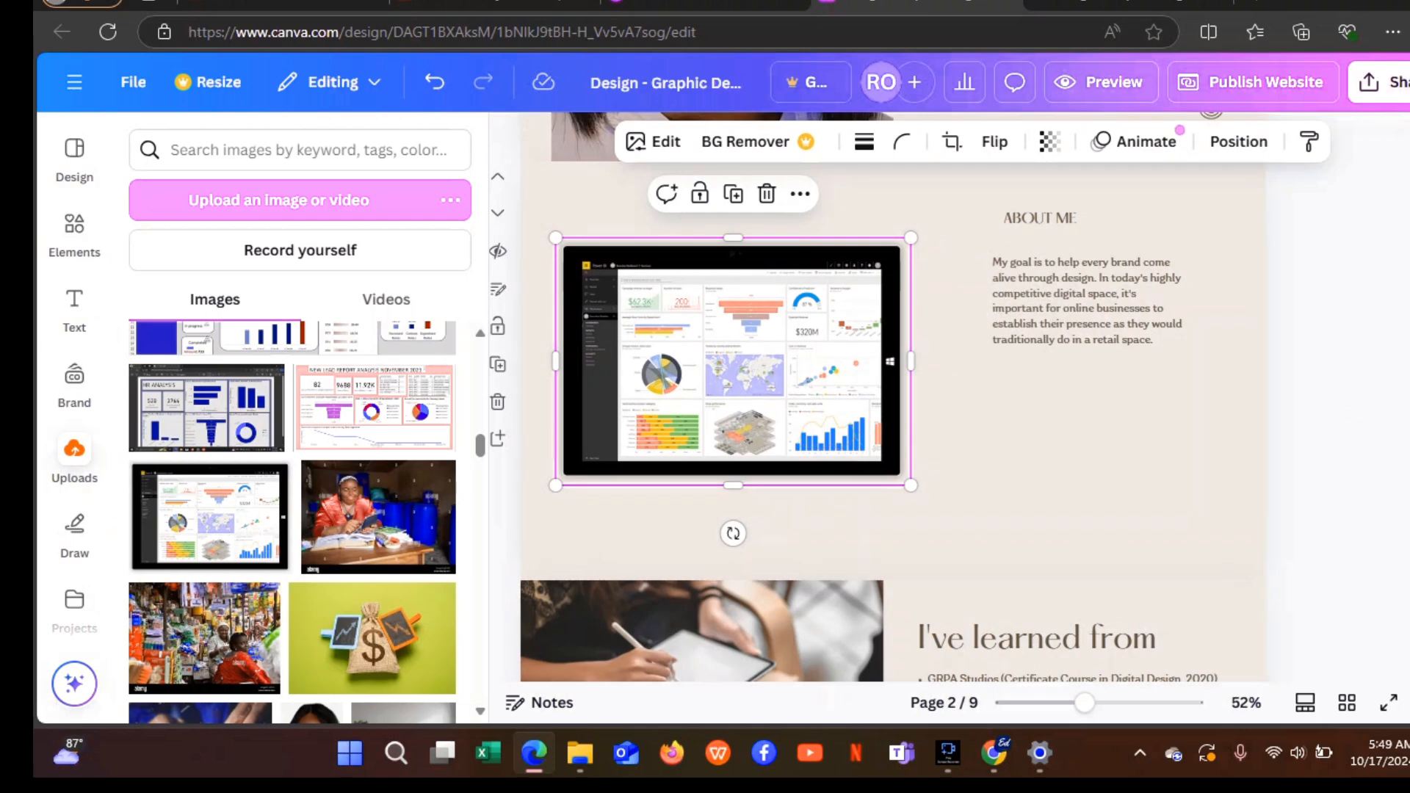
{"action": "scroll", "coordinate": [1335, 265], "scroll_direction": "down", "scroll_amount": 1}
{"action": "scroll", "coordinate": [1334, 264], "scroll_direction": "up", "scroll_amount": 1}
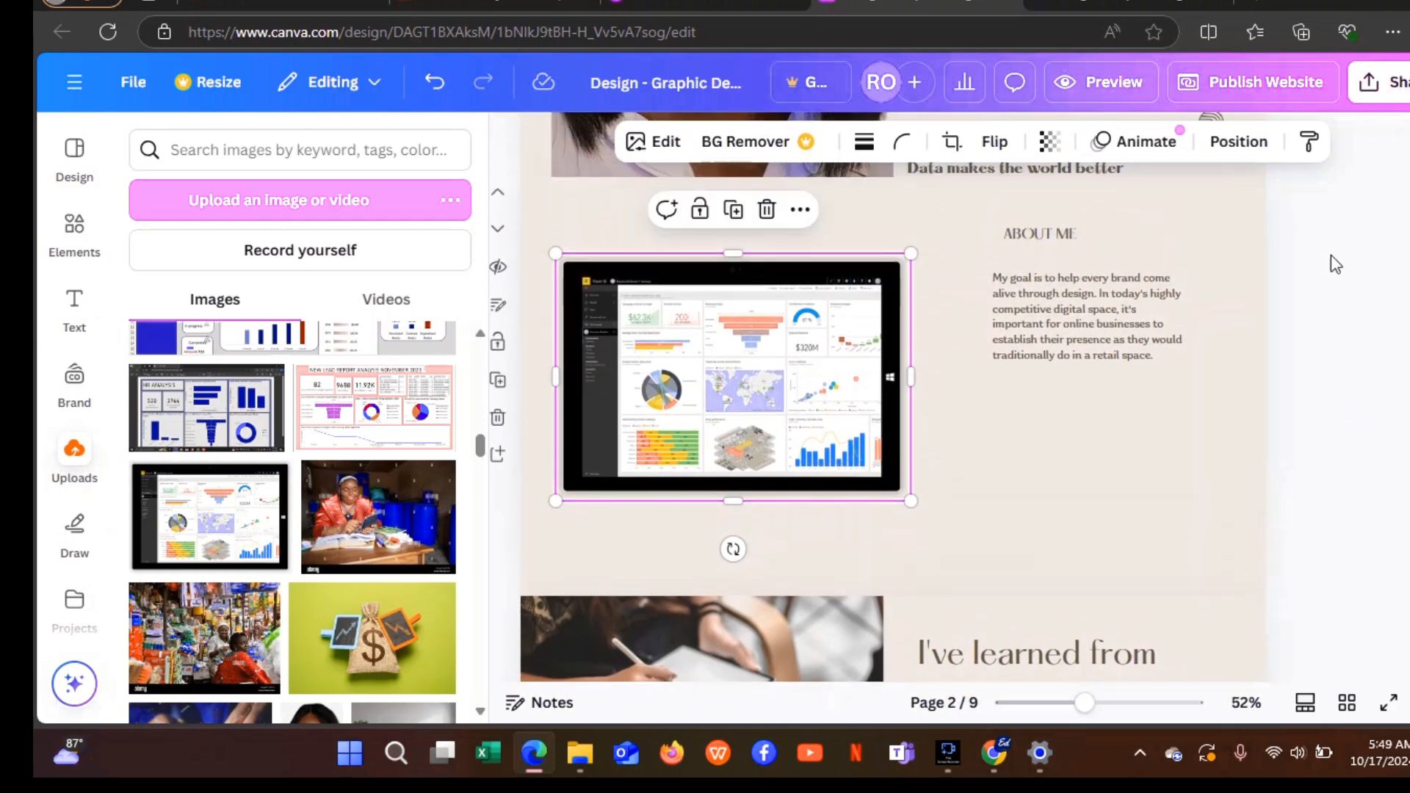
{"action": "left_click", "coordinate": [91, 481]}
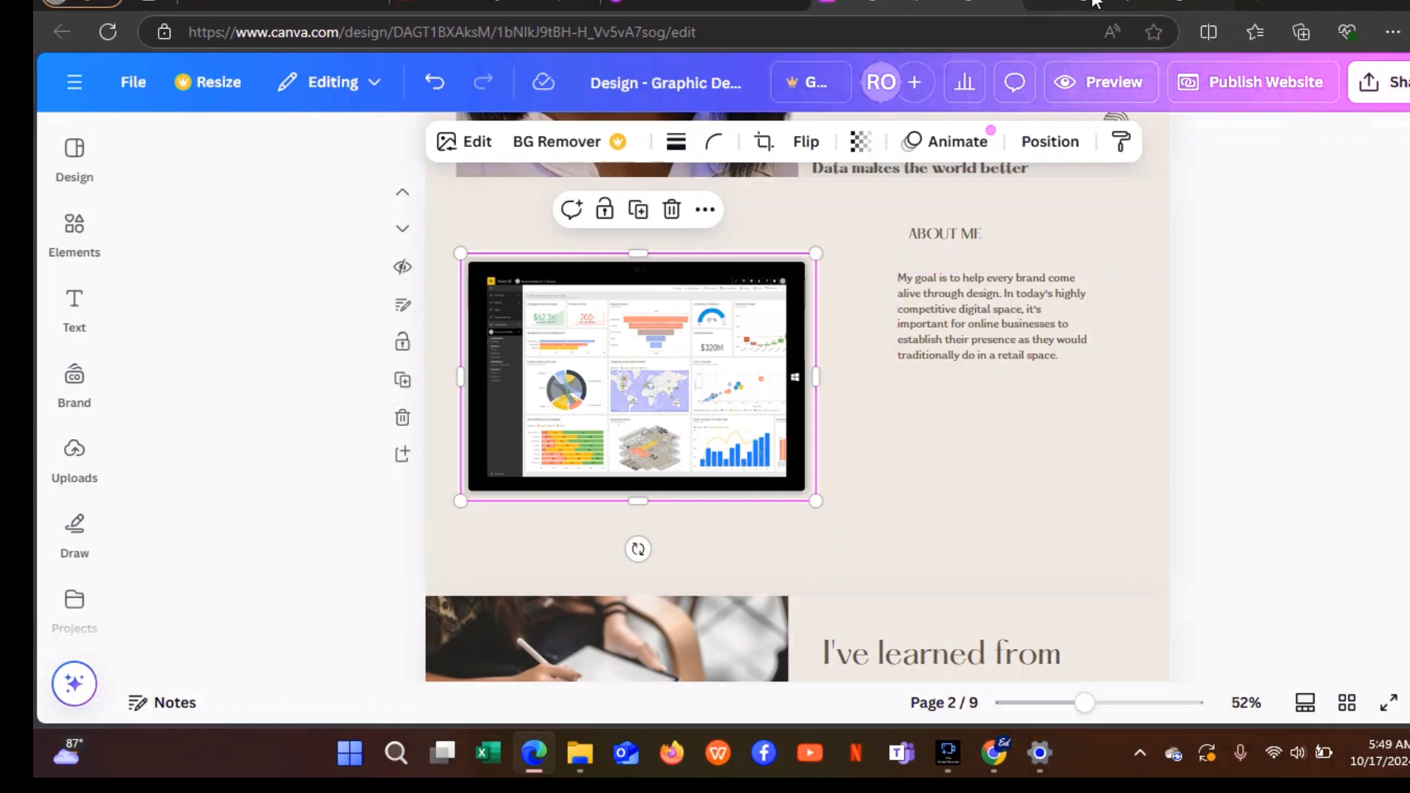
Duplicate the ABOUT ME heading below itself and retype it as 'As a Data Analyst'.
{"action": "left_click", "coordinate": [968, 233]}
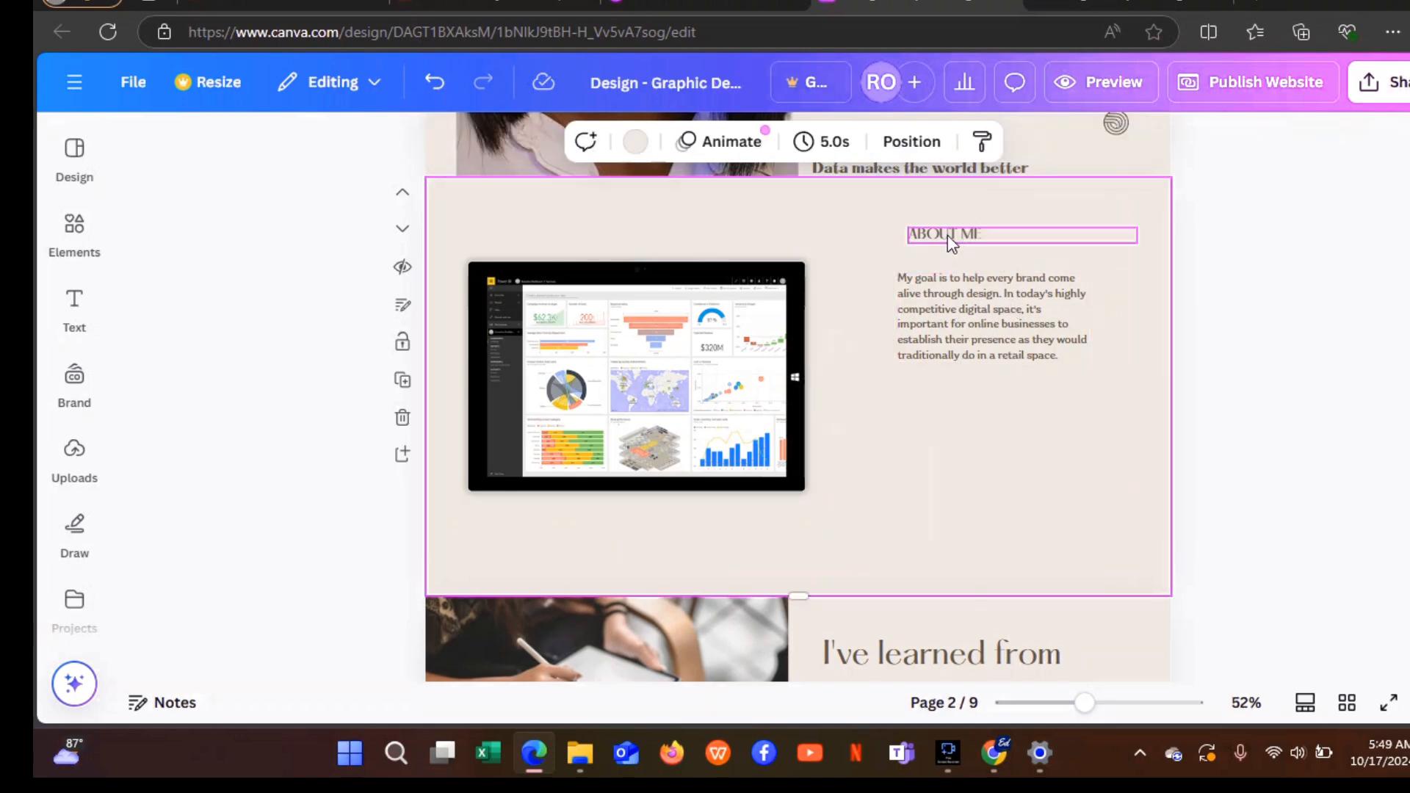
{"action": "left_click", "coordinate": [947, 235]}
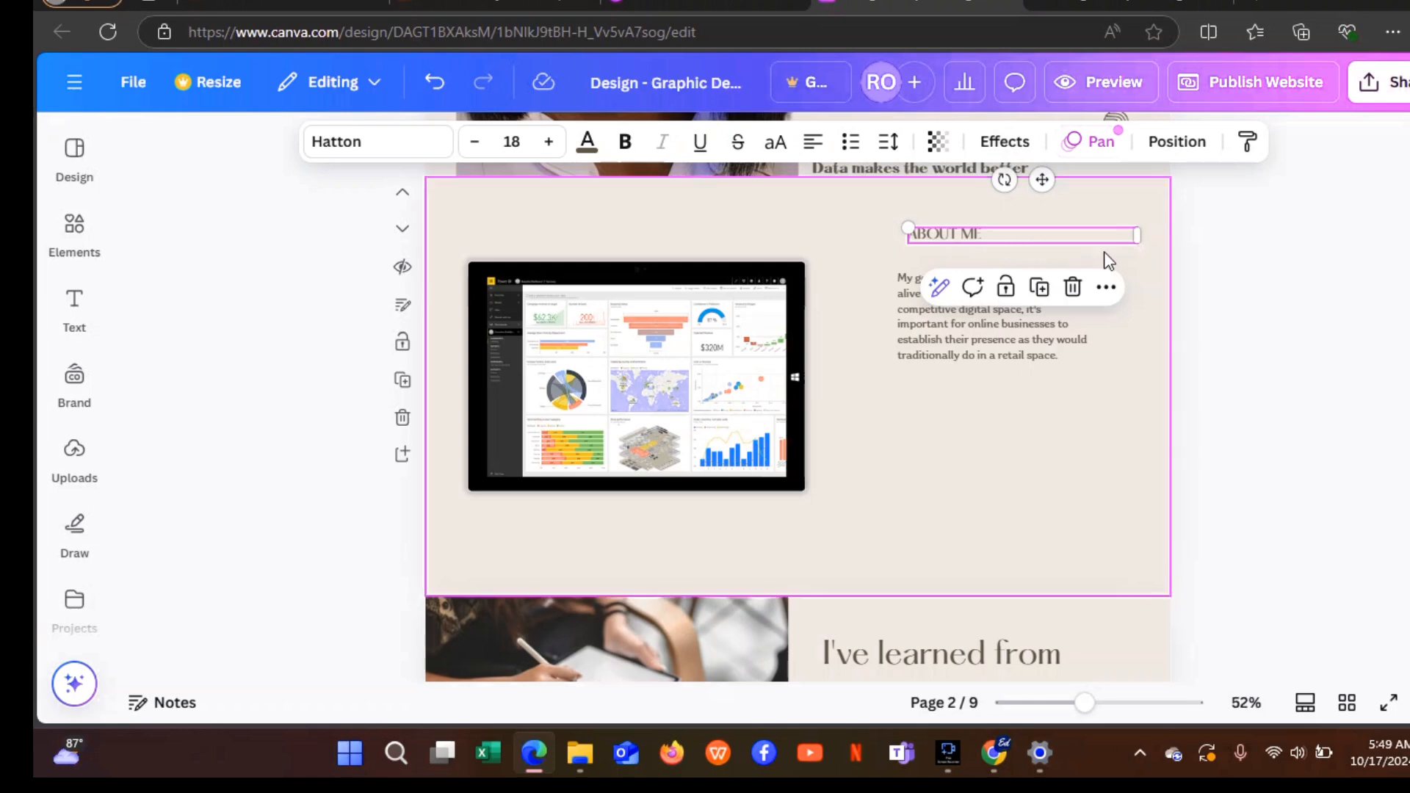
{"action": "left_click", "coordinate": [1040, 294]}
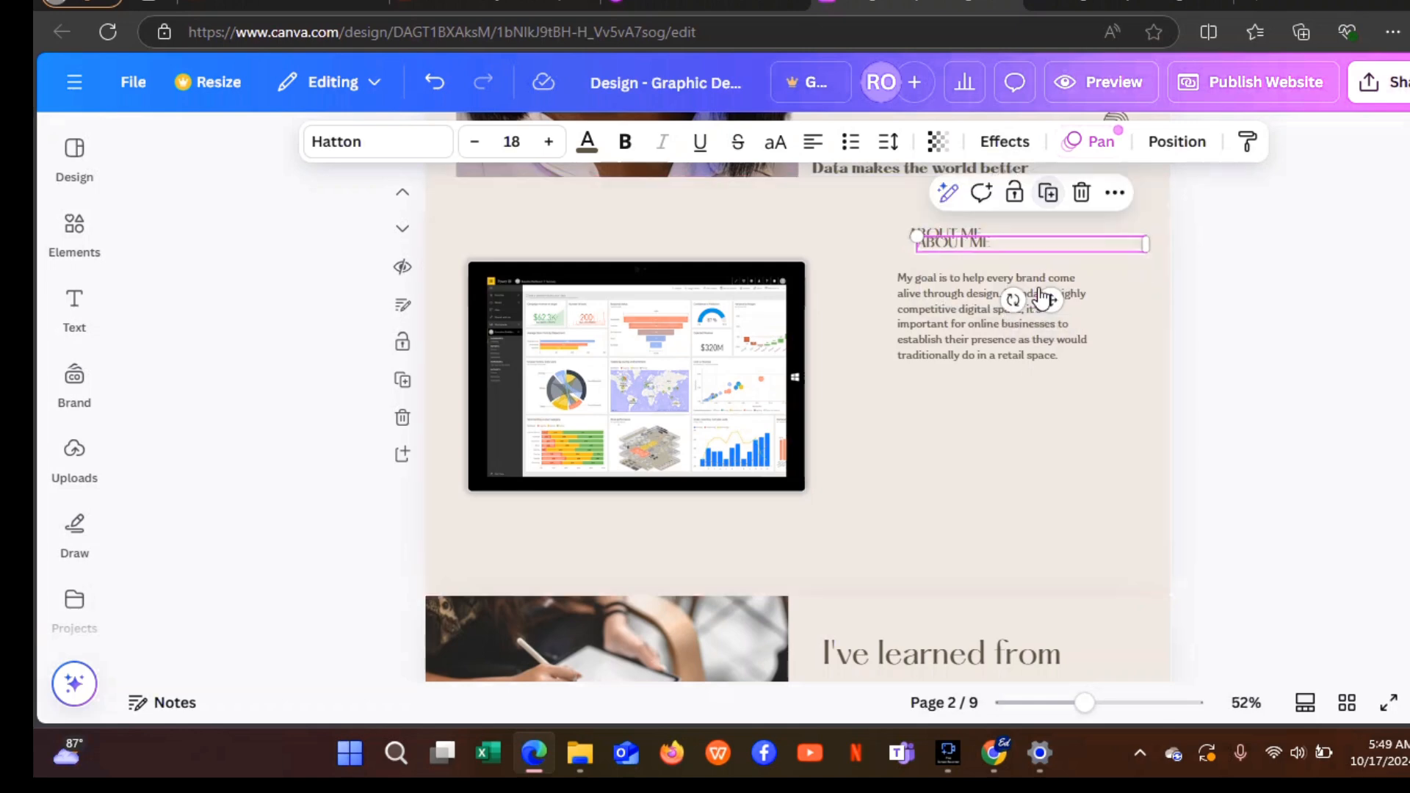
{"action": "left_click_drag", "start_coordinate": [1056, 239], "coordinate": [1034, 253]}
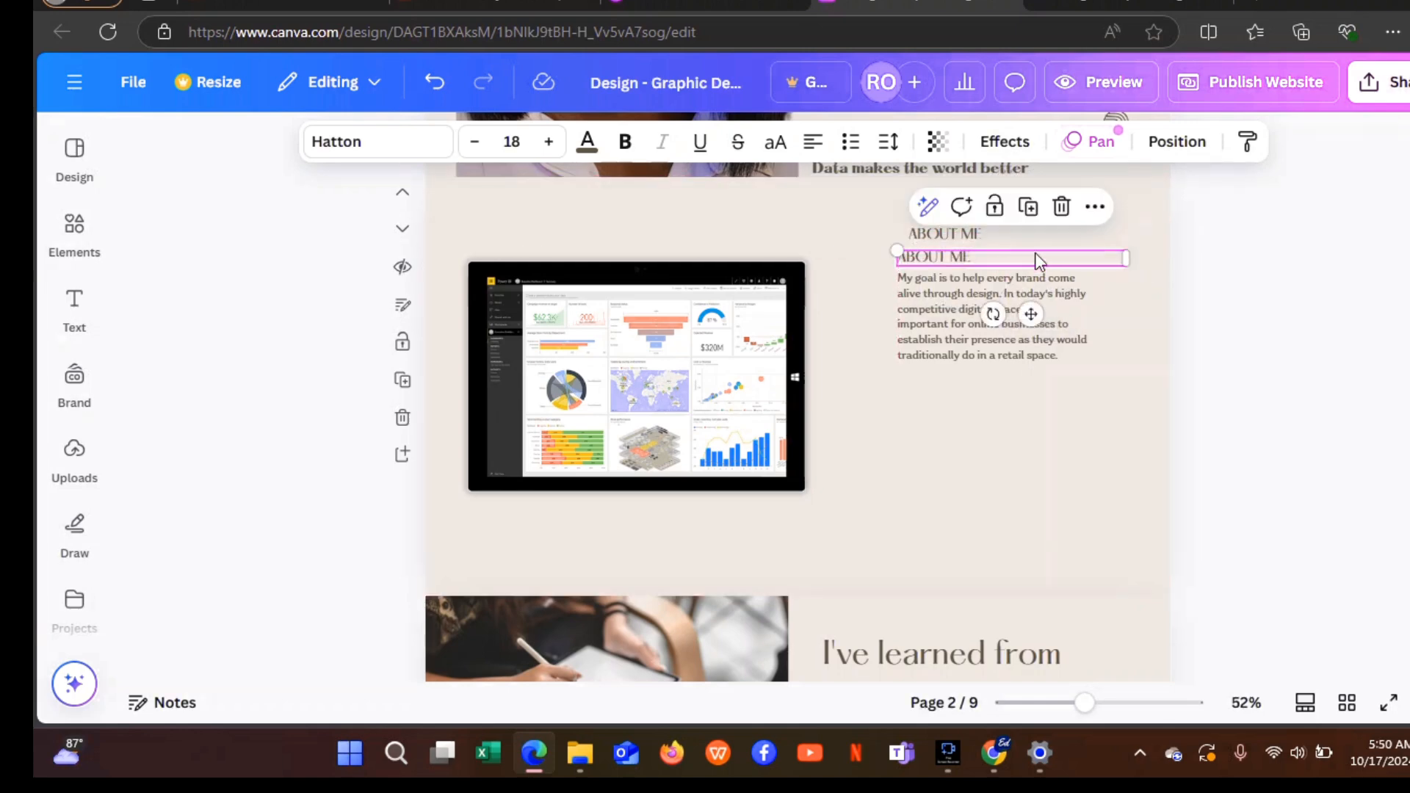
{"action": "double_click", "coordinate": [989, 259]}
{"action": "key", "text": "BackSpace"}
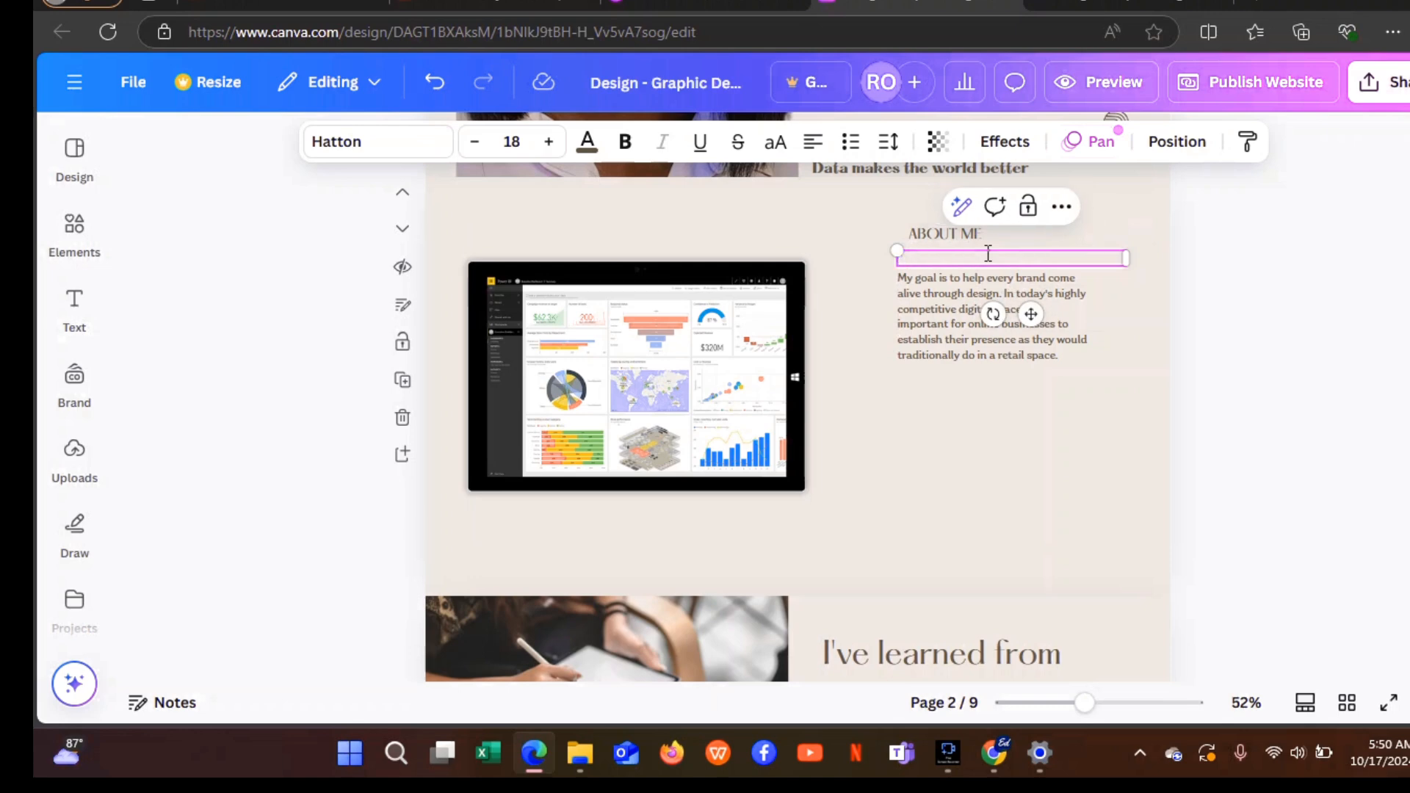
{"action": "type", "text": "As a Data Analyst"}
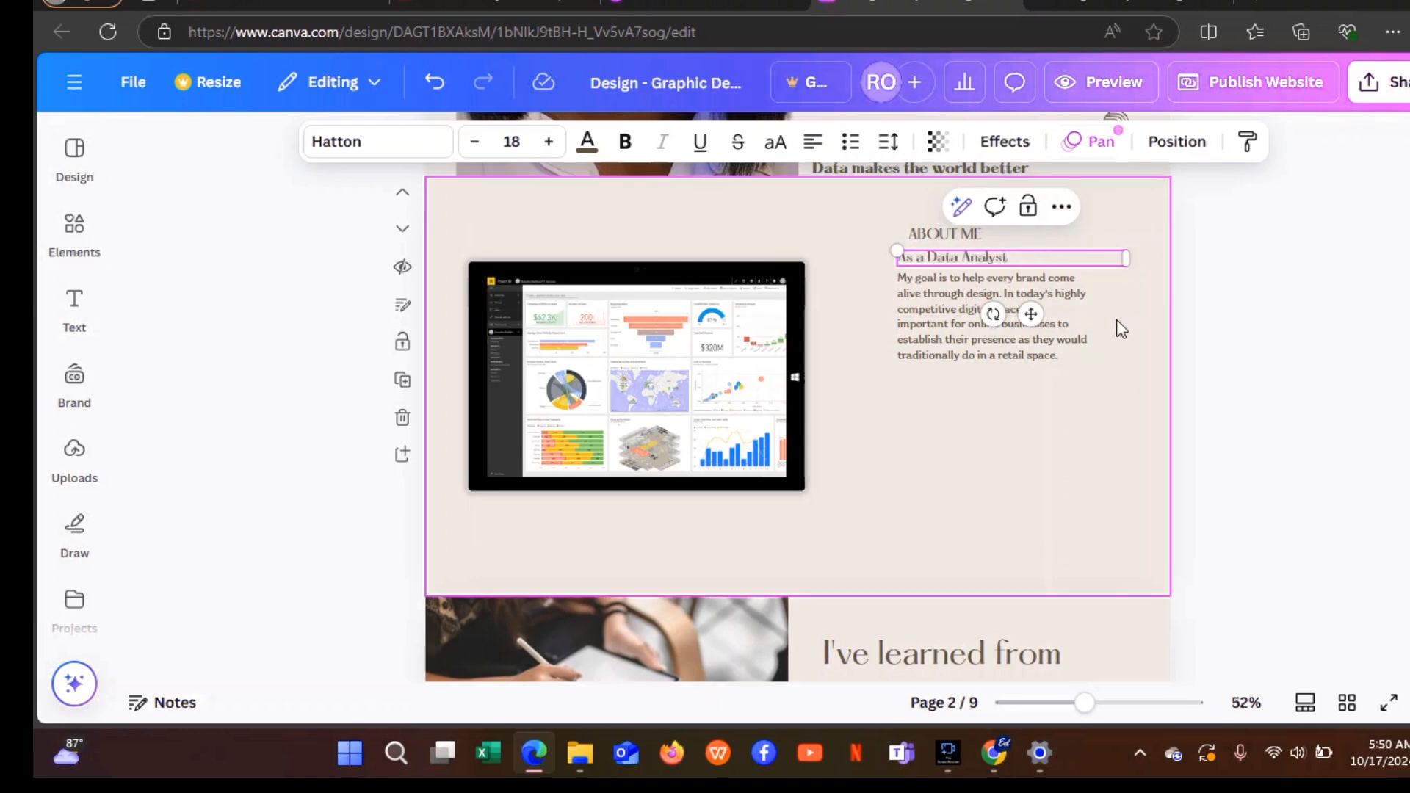
Replace the paragraph with analyst bullet points at size 16.3 and remove the empty last bullet.
{"action": "left_click", "coordinate": [927, 313]}
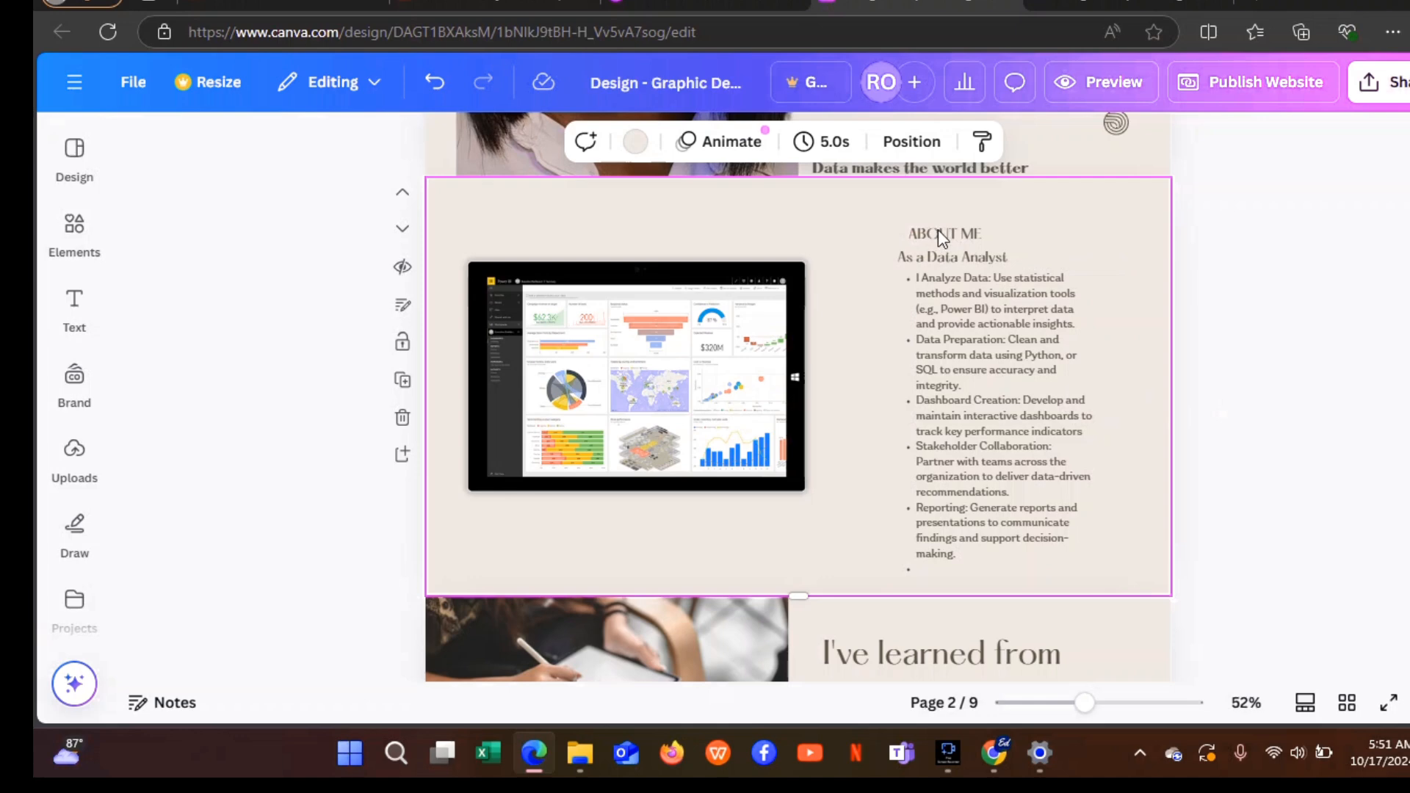
{"action": "left_click", "coordinate": [958, 232]}
{"action": "left_click", "coordinate": [948, 232]}
{"action": "left_click", "coordinate": [1021, 354]}
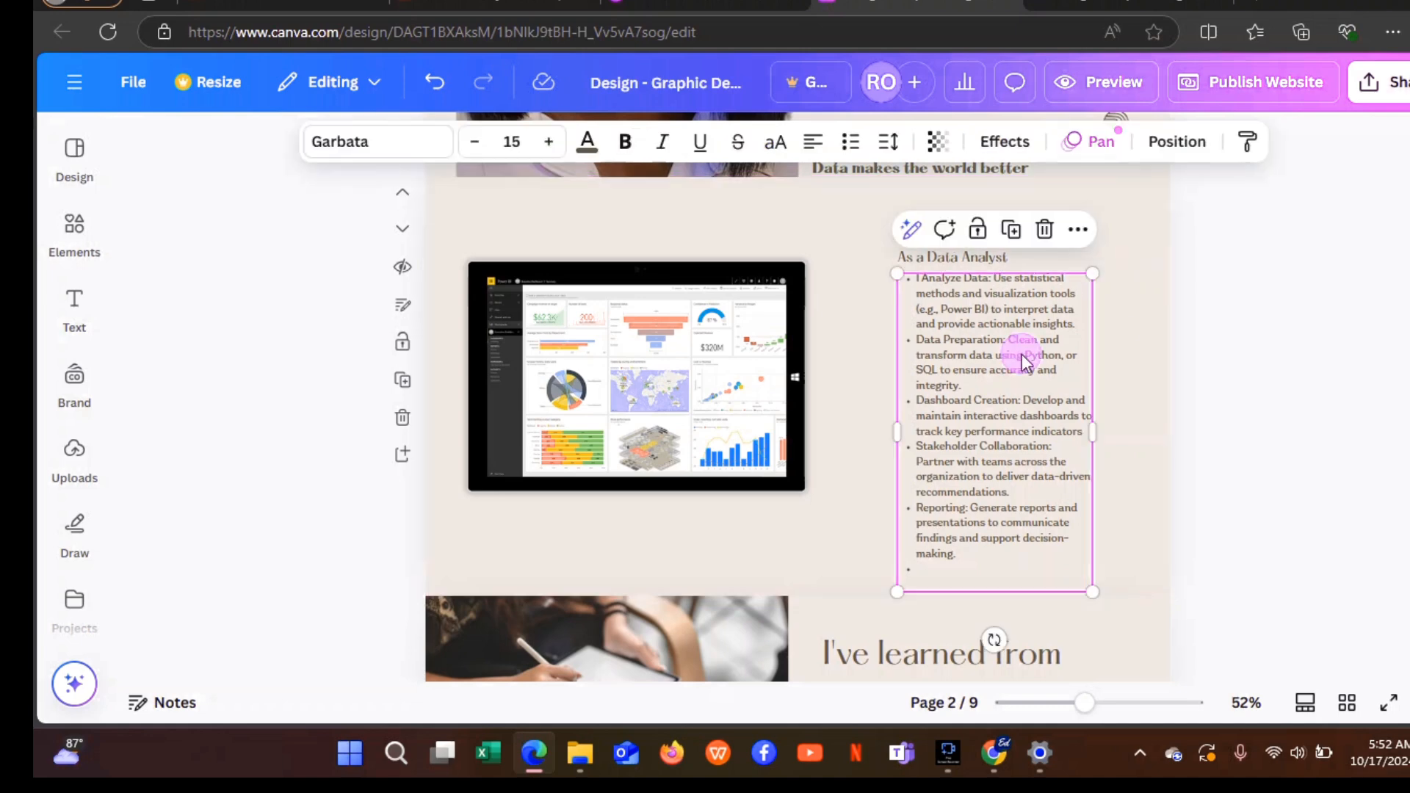
{"action": "left_click", "coordinate": [1095, 592]}
{"action": "left_click_drag", "start_coordinate": [1099, 592], "coordinate": [1130, 605]}
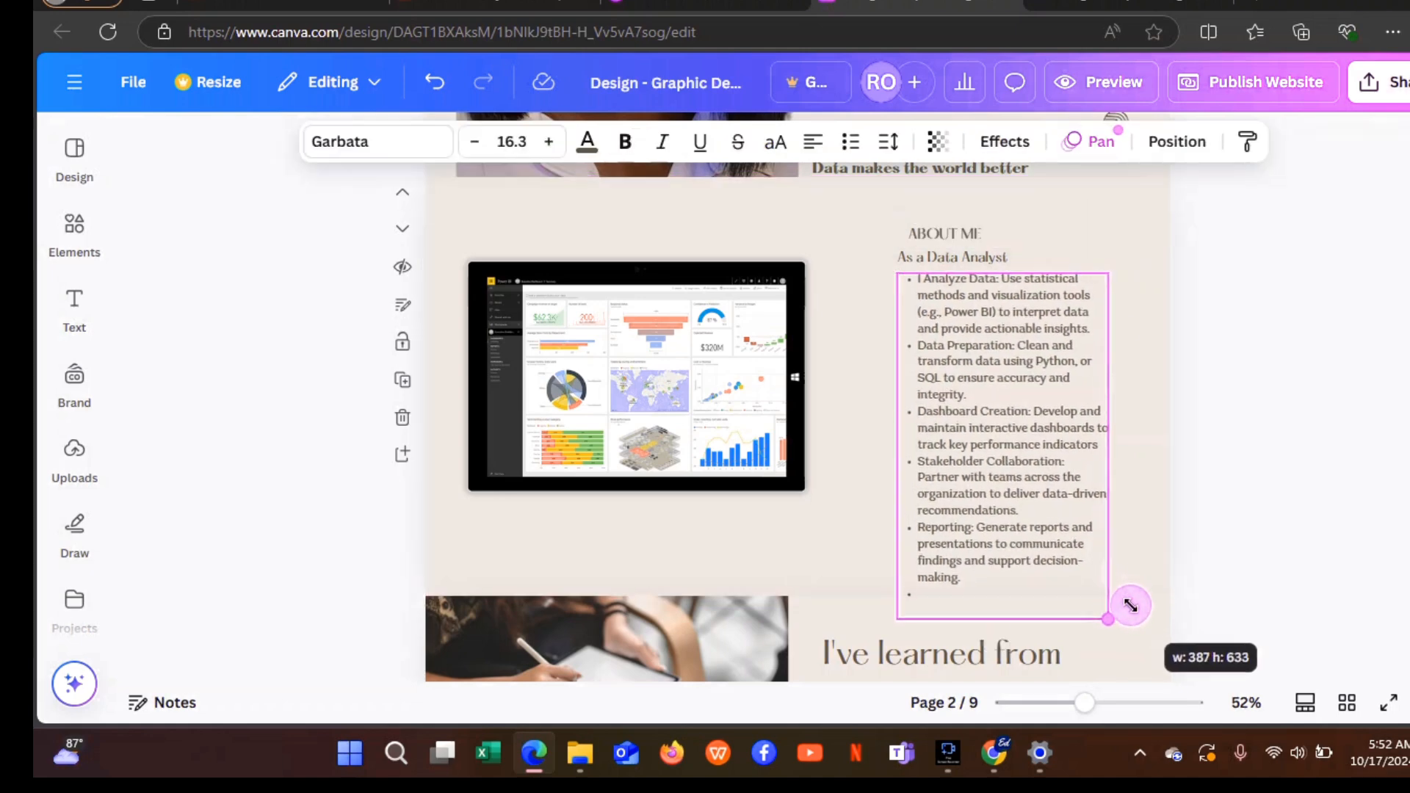
{"action": "left_click", "coordinate": [919, 592]}
{"action": "key", "text": "BackSpace"}
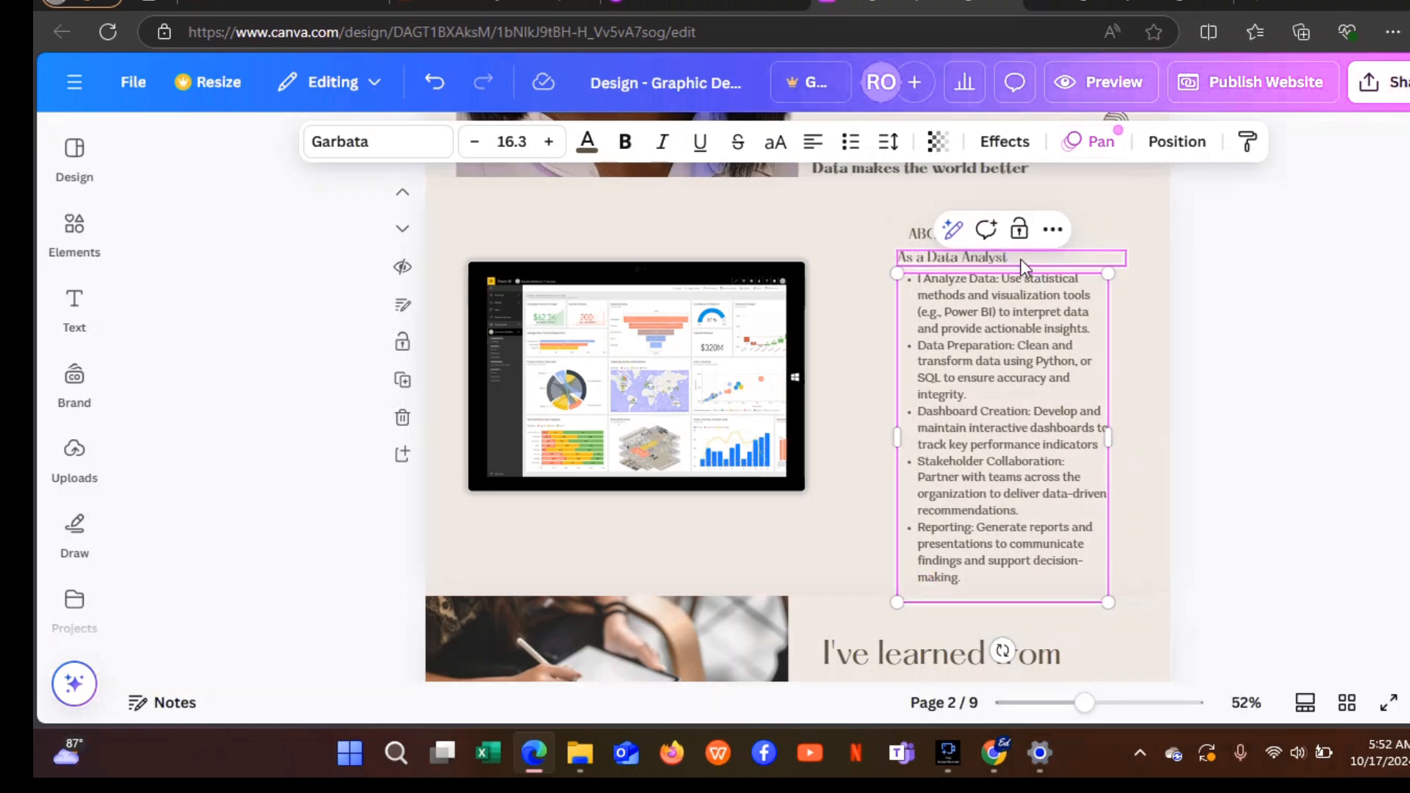
{"action": "left_click", "coordinate": [1092, 218]}
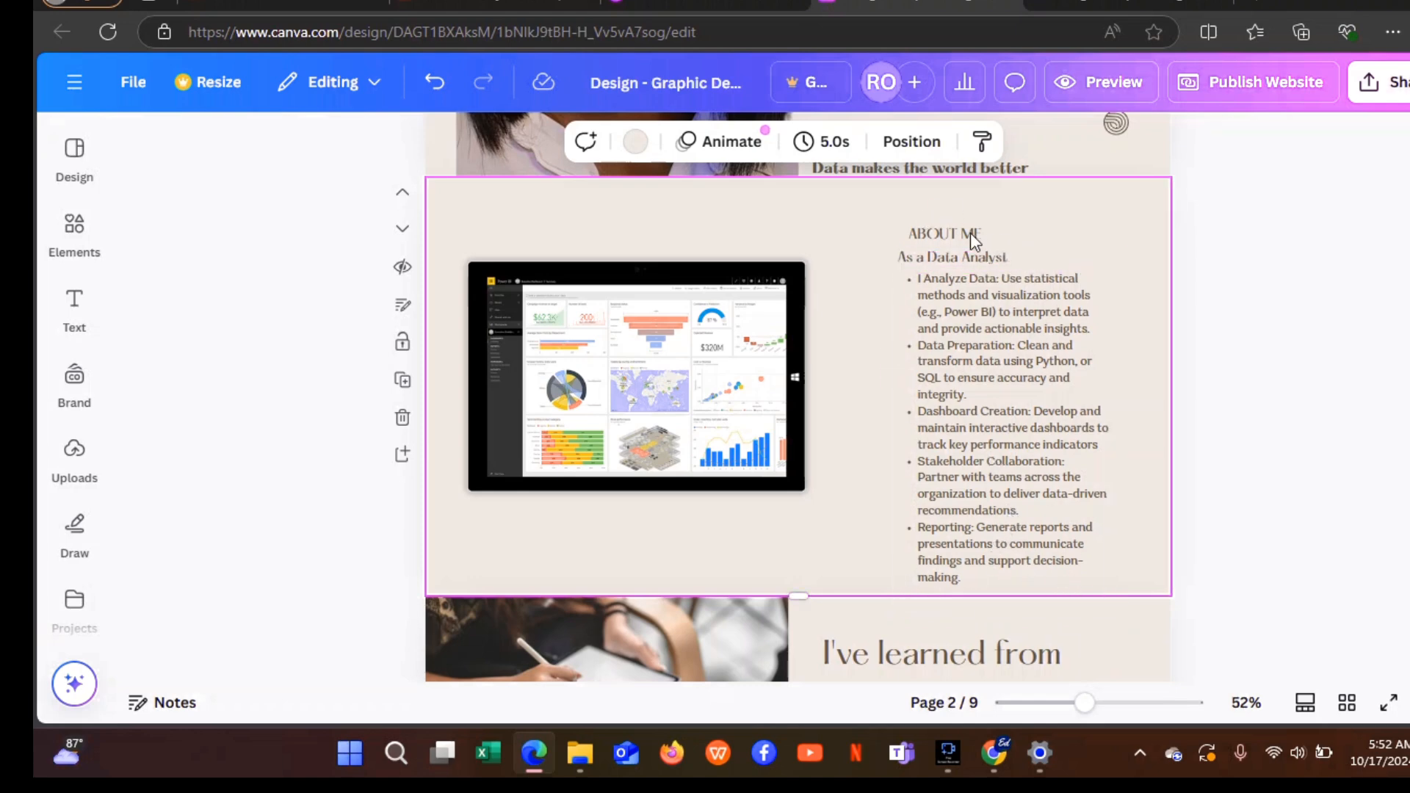
Reposition the ABOUT ME heading slightly higher and enlarge it to font size 29.
{"action": "left_click", "coordinate": [928, 234]}
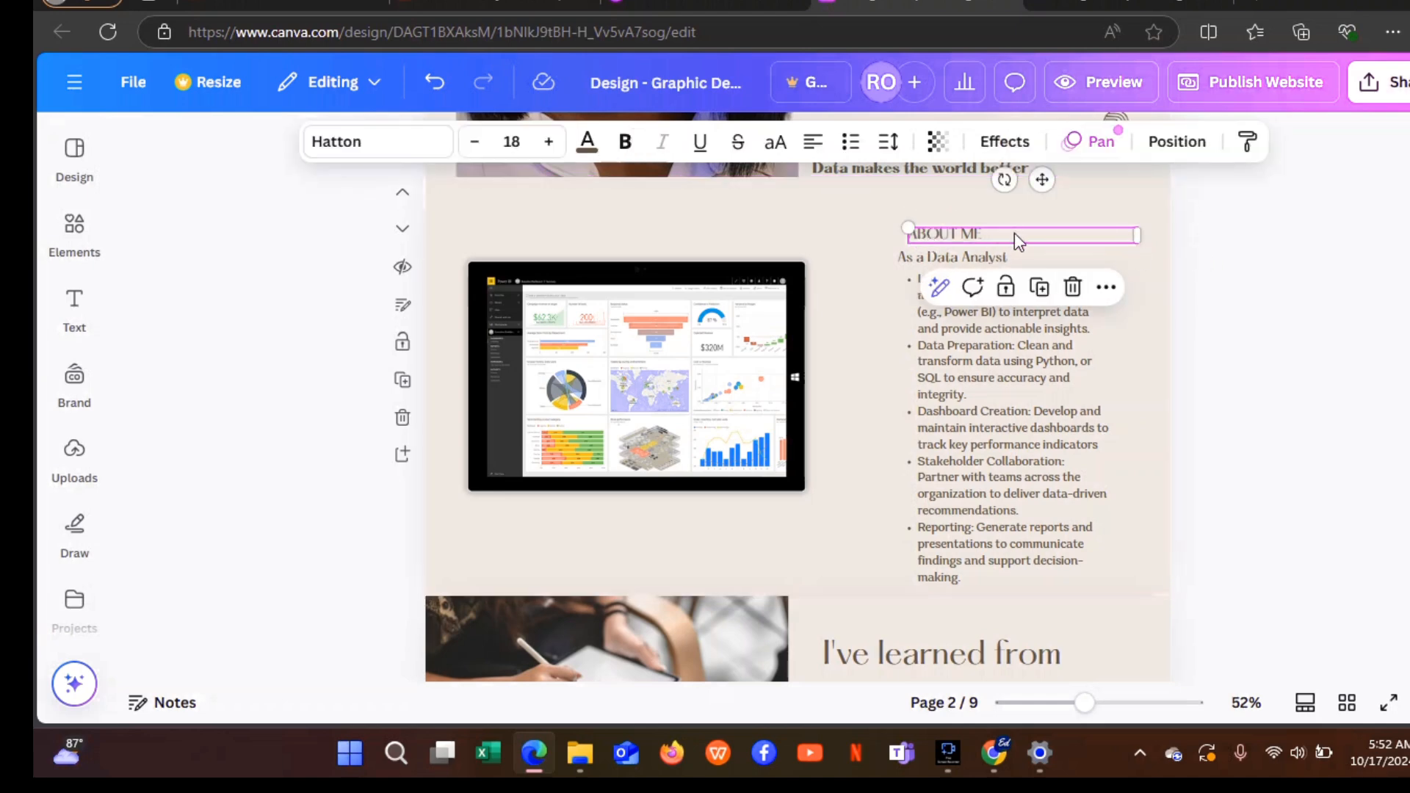
{"action": "mouse_move", "coordinate": [997, 233]}
{"action": "left_mouse_down"}
{"action": "mouse_move", "coordinate": [917, 230]}
{"action": "mouse_move", "coordinate": [994, 229]}
{"action": "mouse_move", "coordinate": [997, 207]}
{"action": "left_mouse_up"}
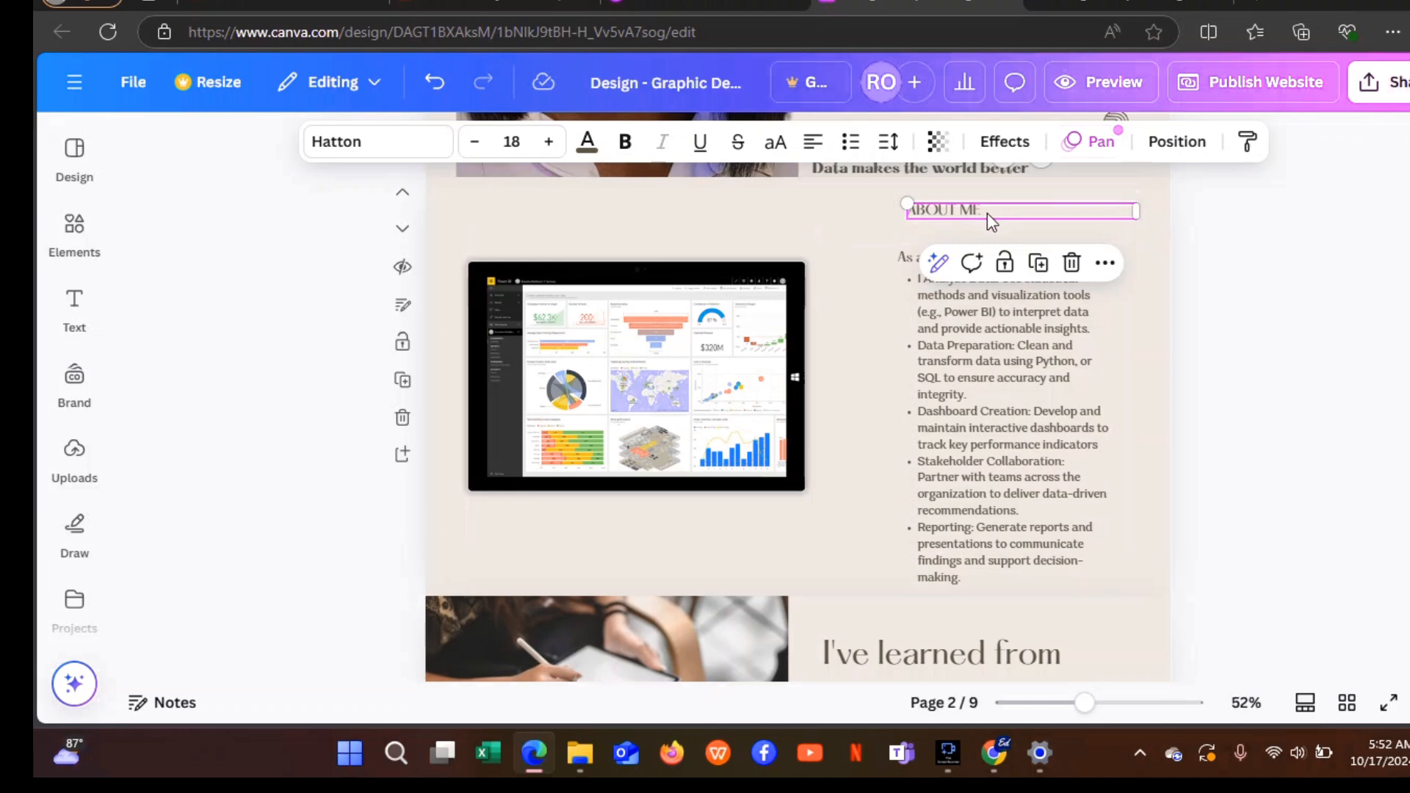
{"action": "left_click", "coordinate": [985, 210]}
{"action": "left_click_drag", "start_coordinate": [985, 210], "coordinate": [979, 213]}
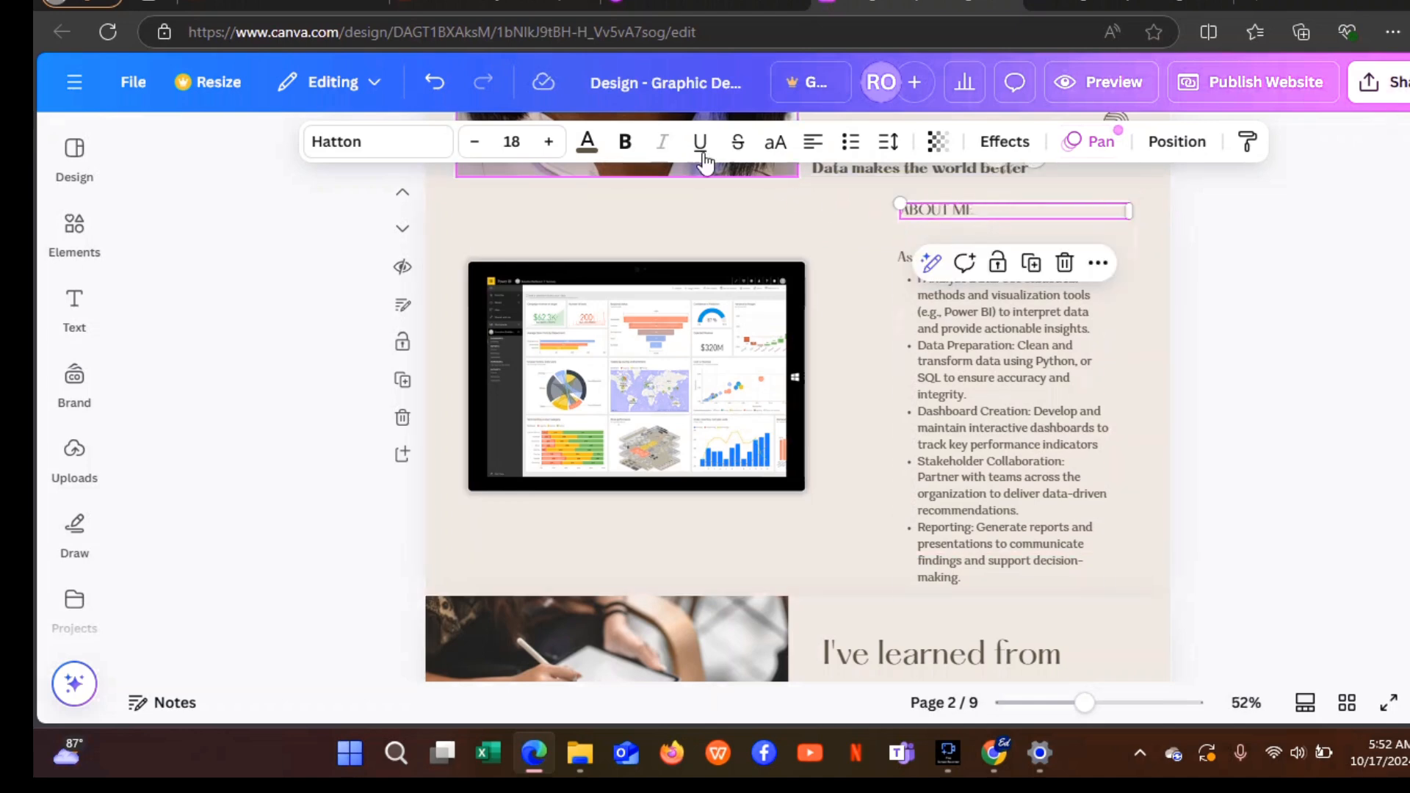
{"action": "left_click", "coordinate": [549, 147]}
{"action": "left_click", "coordinate": [548, 150]}
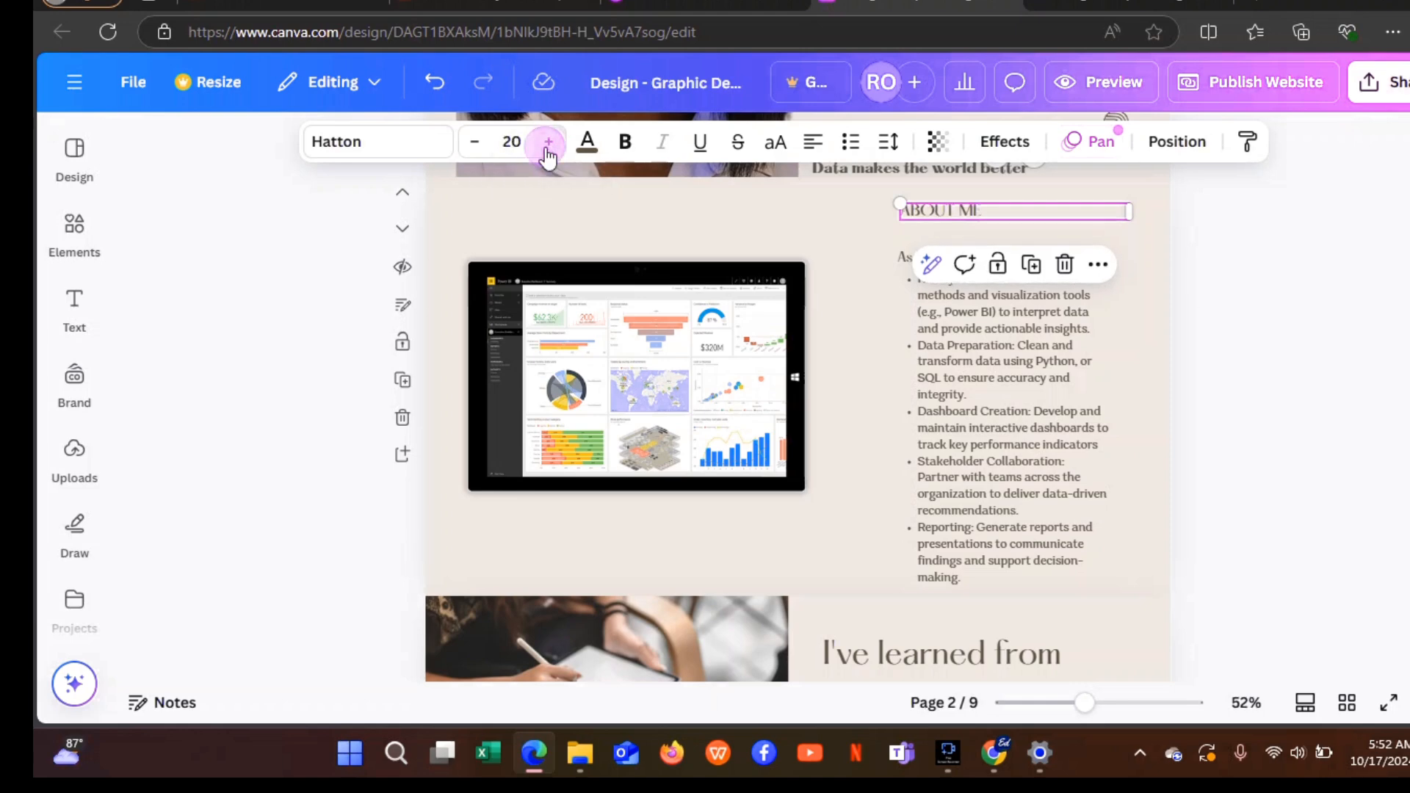
{"action": "double_click", "coordinate": [548, 147]}
{"action": "triple_click", "coordinate": [548, 147]}
{"action": "triple_click", "coordinate": [547, 147]}
{"action": "left_click", "coordinate": [549, 147]}
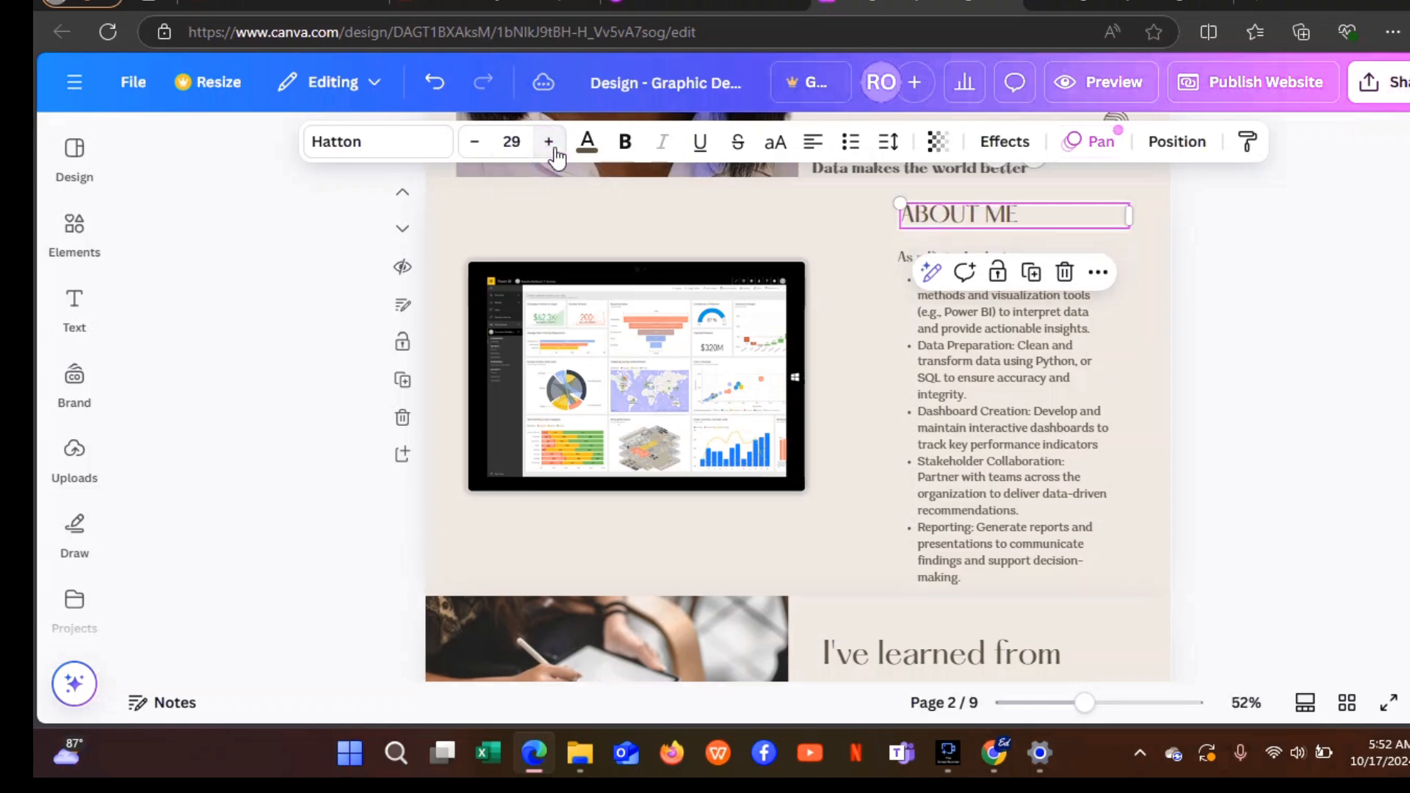
Enlarge the As a Data Analyst subheading to 21 and move it and the bullets up.
{"action": "left_click", "coordinate": [902, 254]}
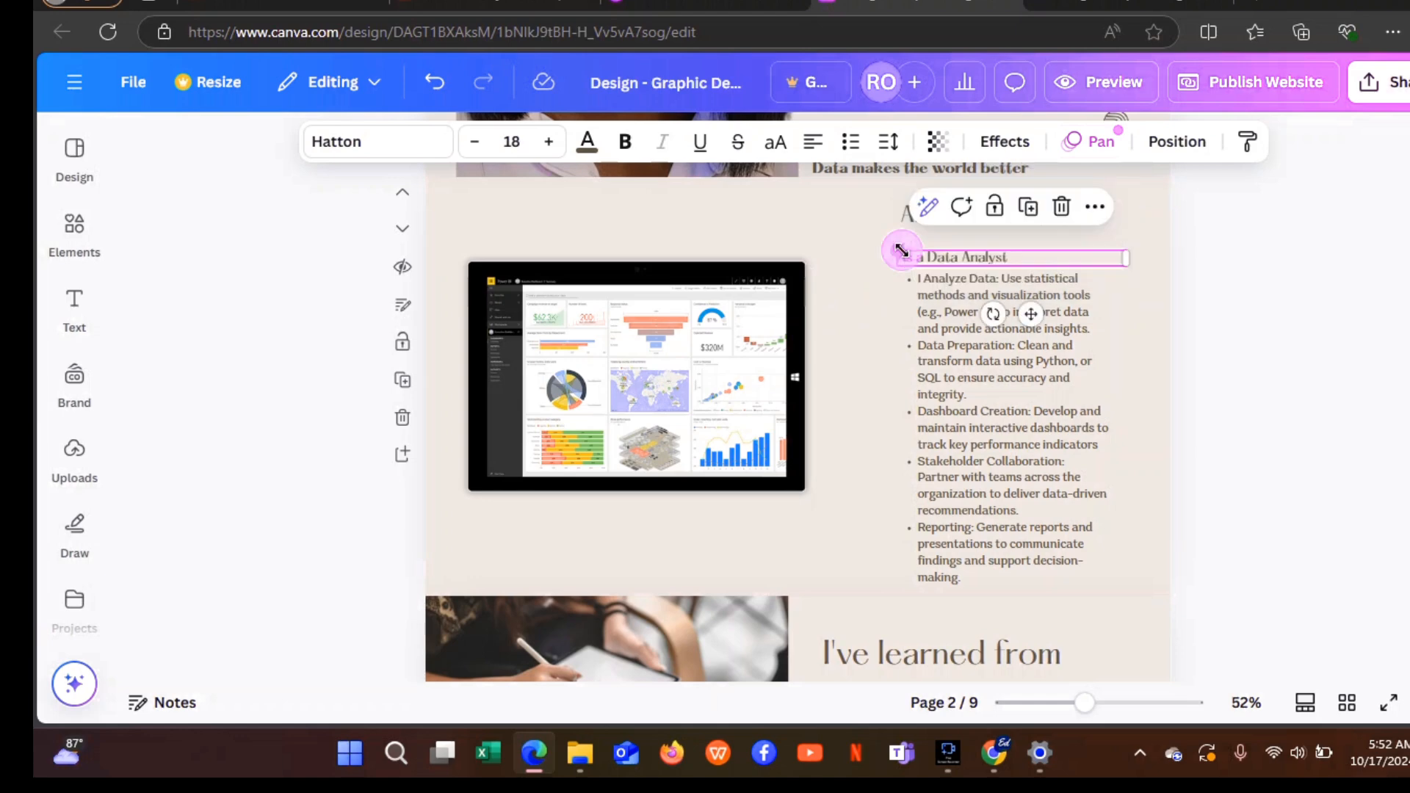
{"action": "left_click", "coordinate": [549, 143]}
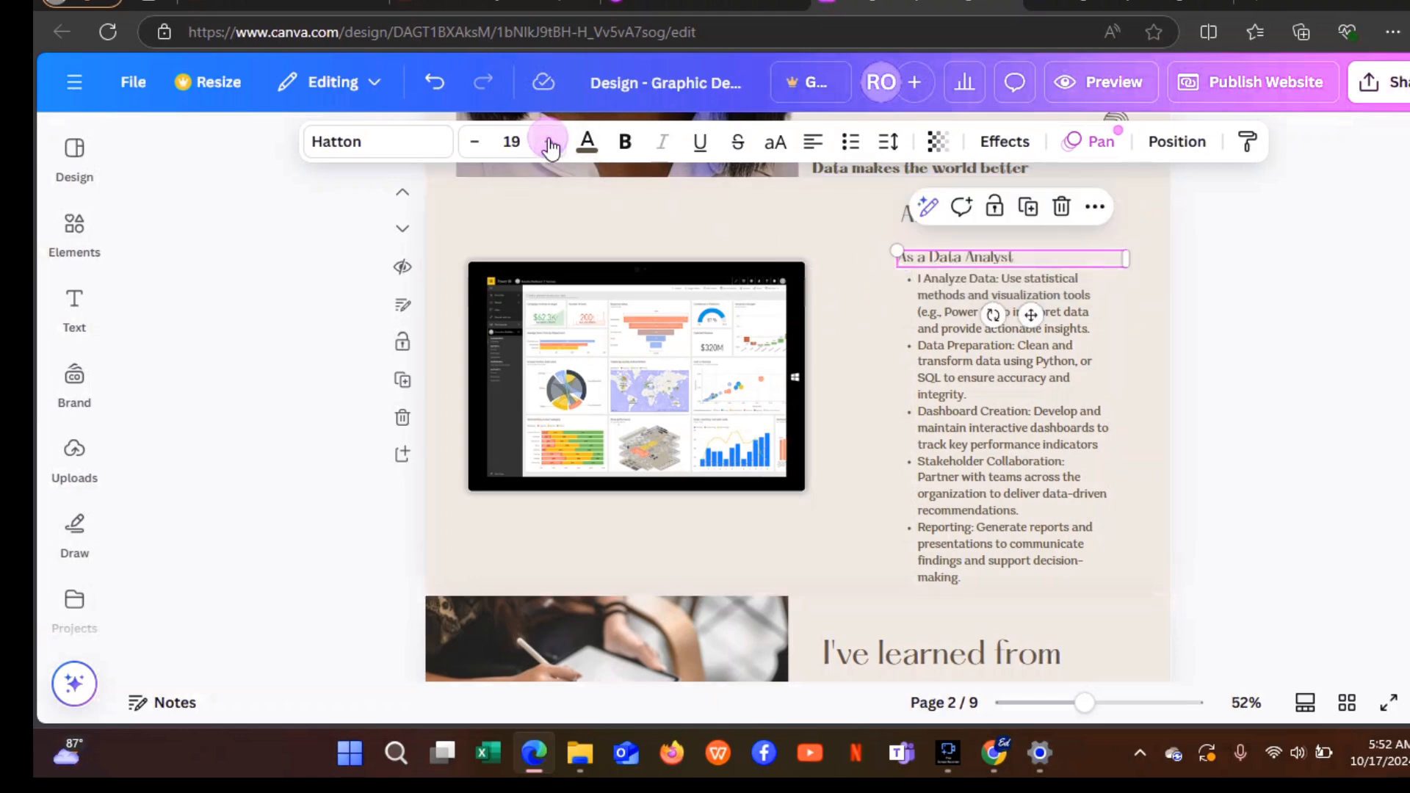
{"action": "left_click", "coordinate": [549, 143]}
{"action": "left_click", "coordinate": [550, 143]}
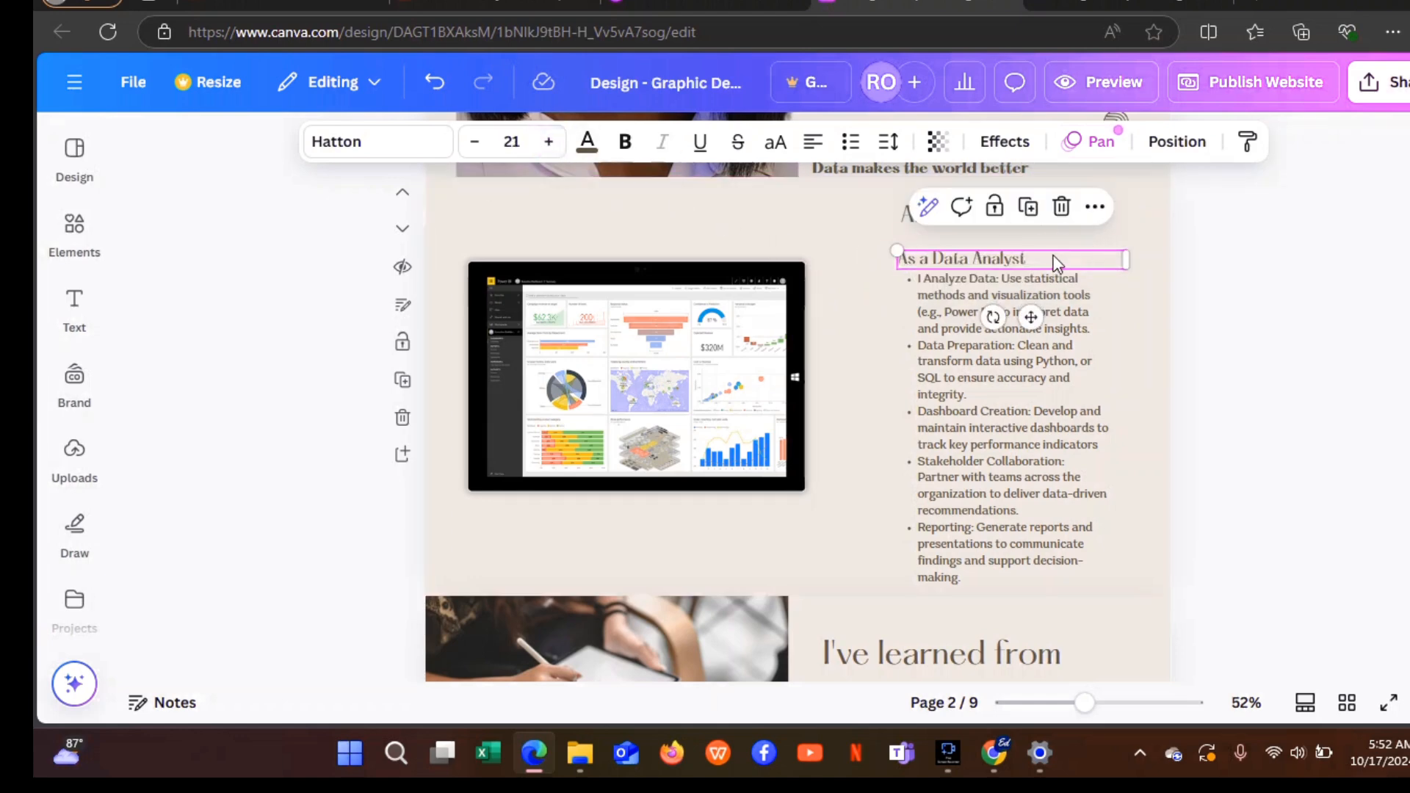
{"action": "left_click_drag", "start_coordinate": [1056, 263], "coordinate": [1060, 245]}
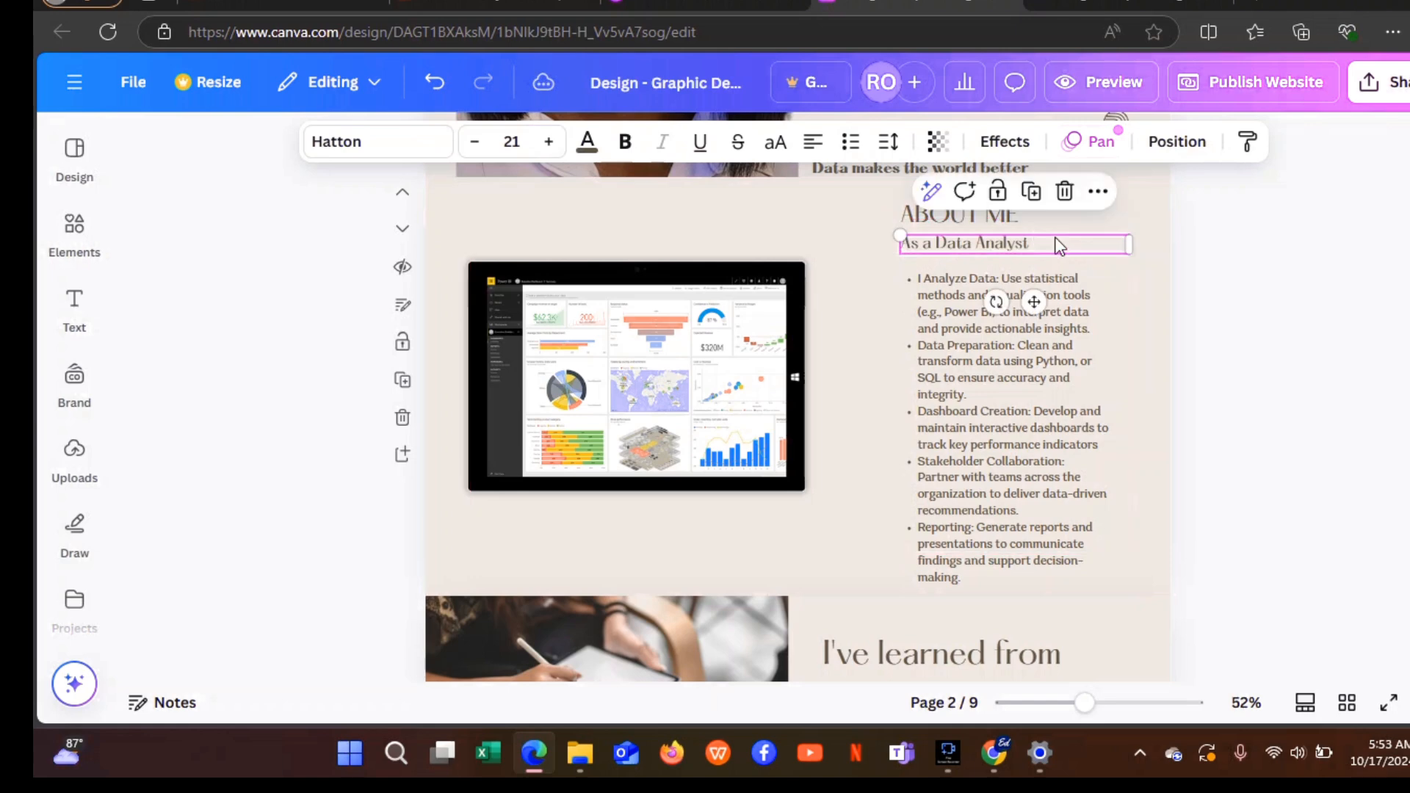
{"action": "left_click_drag", "start_coordinate": [1051, 347], "coordinate": [1043, 332]}
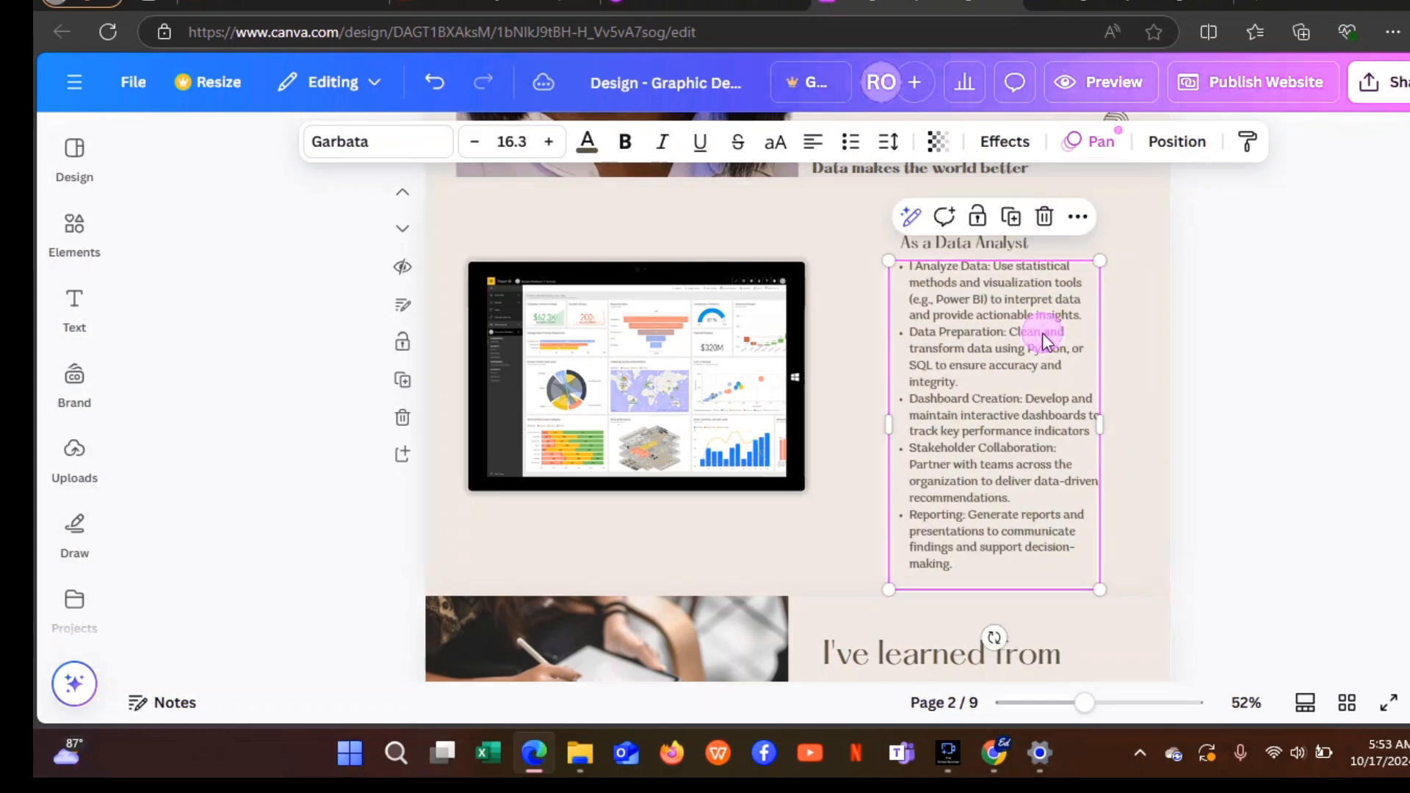
Set the bullet list to size 18.9, widen its box, and nudge it under the subheading.
{"action": "left_click", "coordinate": [546, 146]}
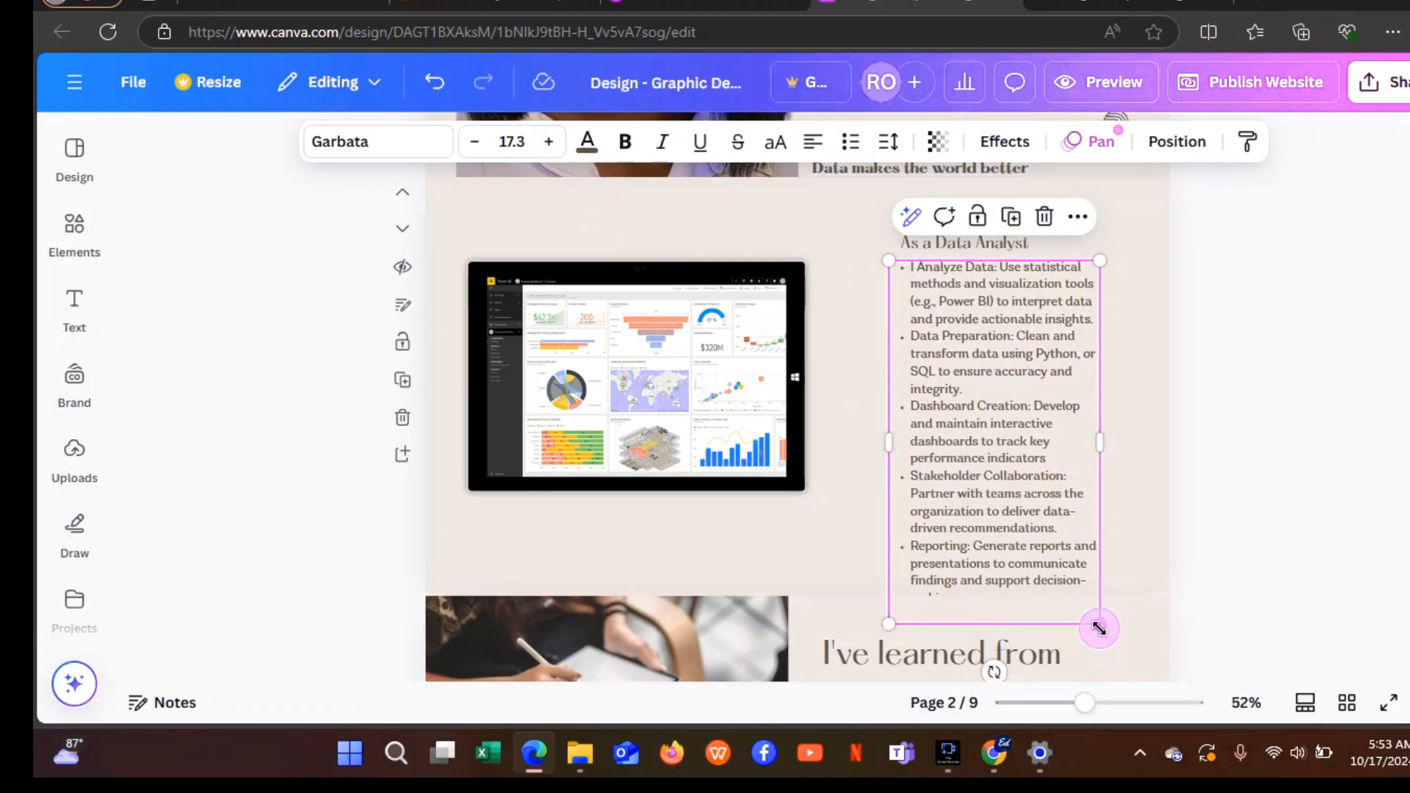
{"action": "left_click_drag", "start_coordinate": [1097, 625], "coordinate": [1108, 597]}
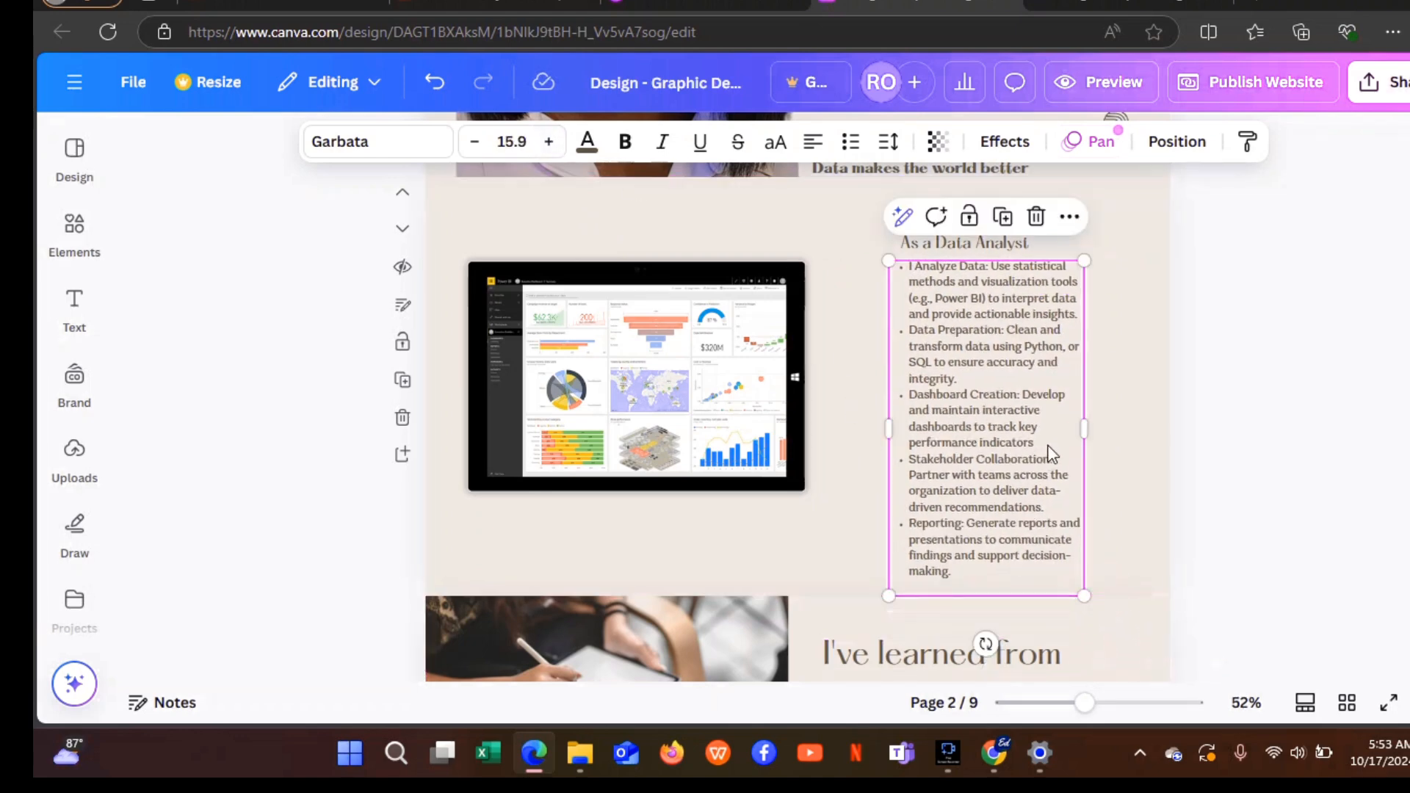
{"action": "left_click_drag", "start_coordinate": [1084, 428], "coordinate": [1157, 434]}
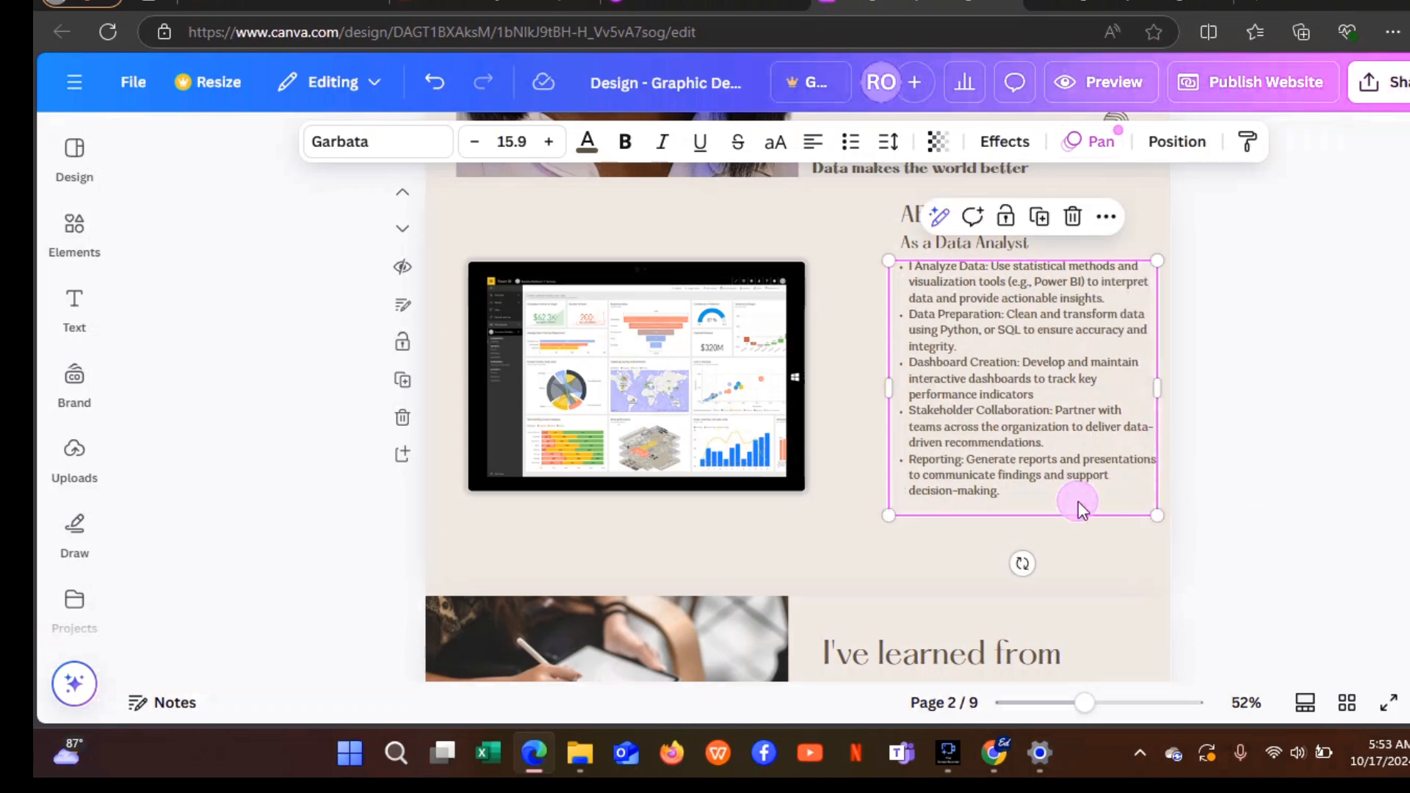
{"action": "left_click_drag", "start_coordinate": [1079, 508], "coordinate": [1043, 524]}
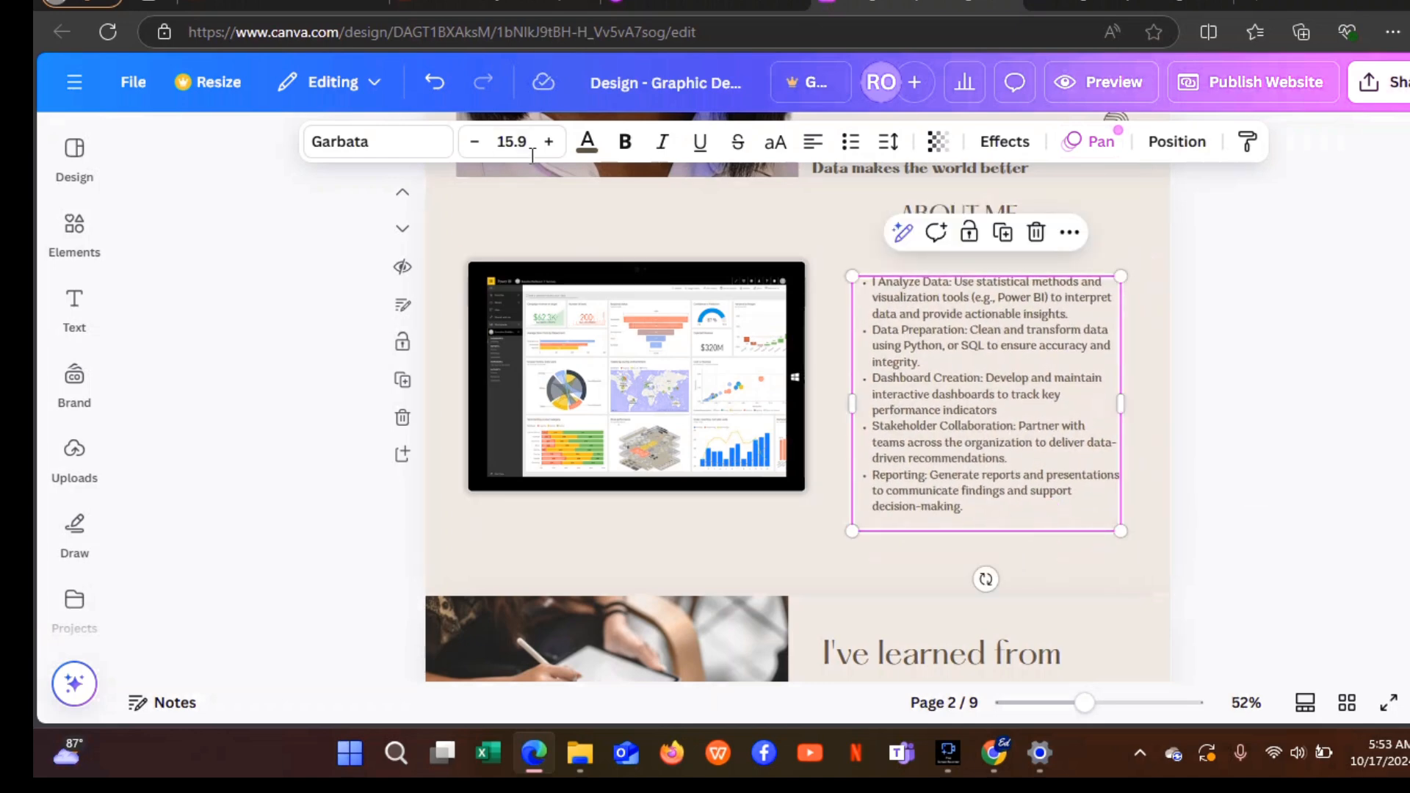
{"action": "left_click", "coordinate": [548, 141]}
{"action": "left_click", "coordinate": [548, 141]}
{"action": "left_click", "coordinate": [549, 141]}
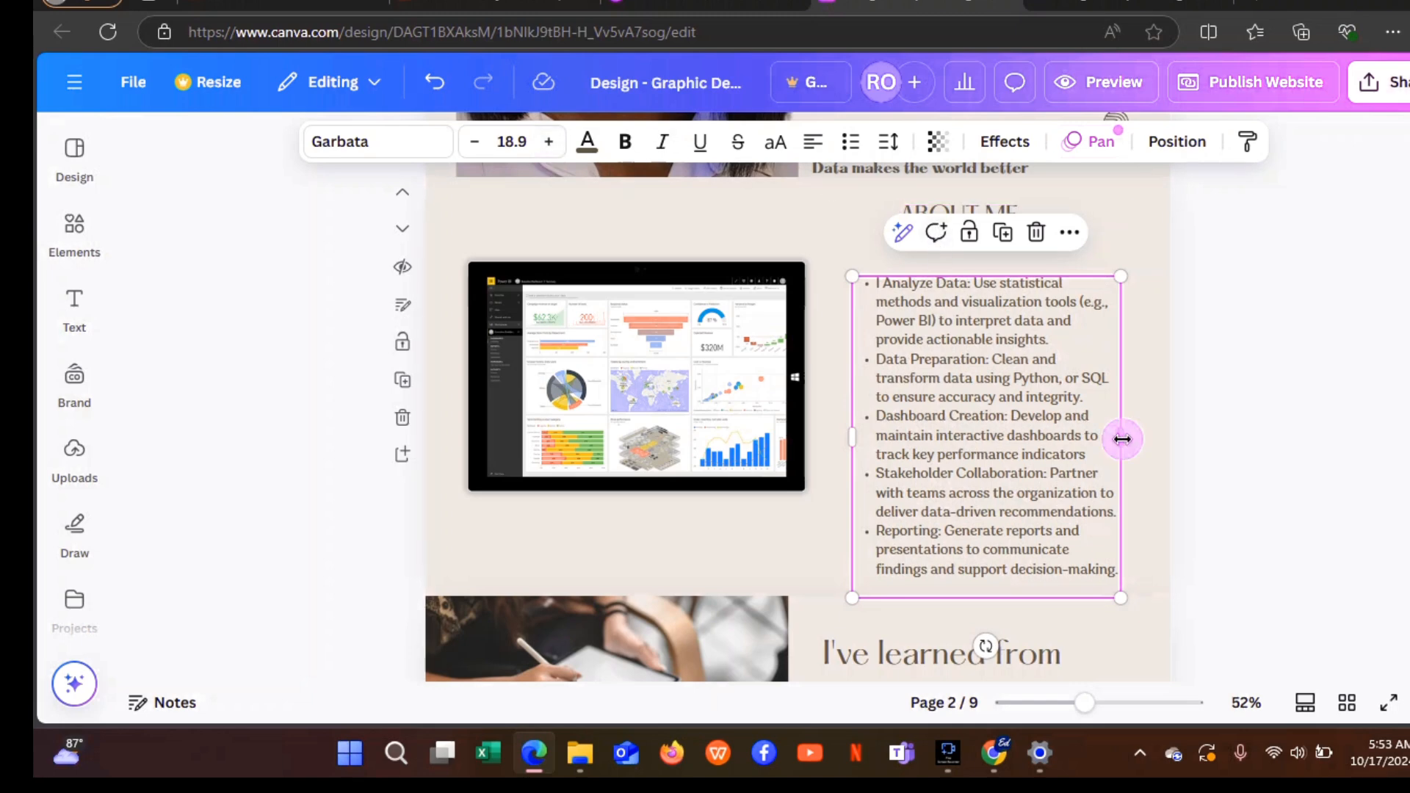
{"action": "left_click_drag", "start_coordinate": [1122, 438], "coordinate": [1157, 433]}
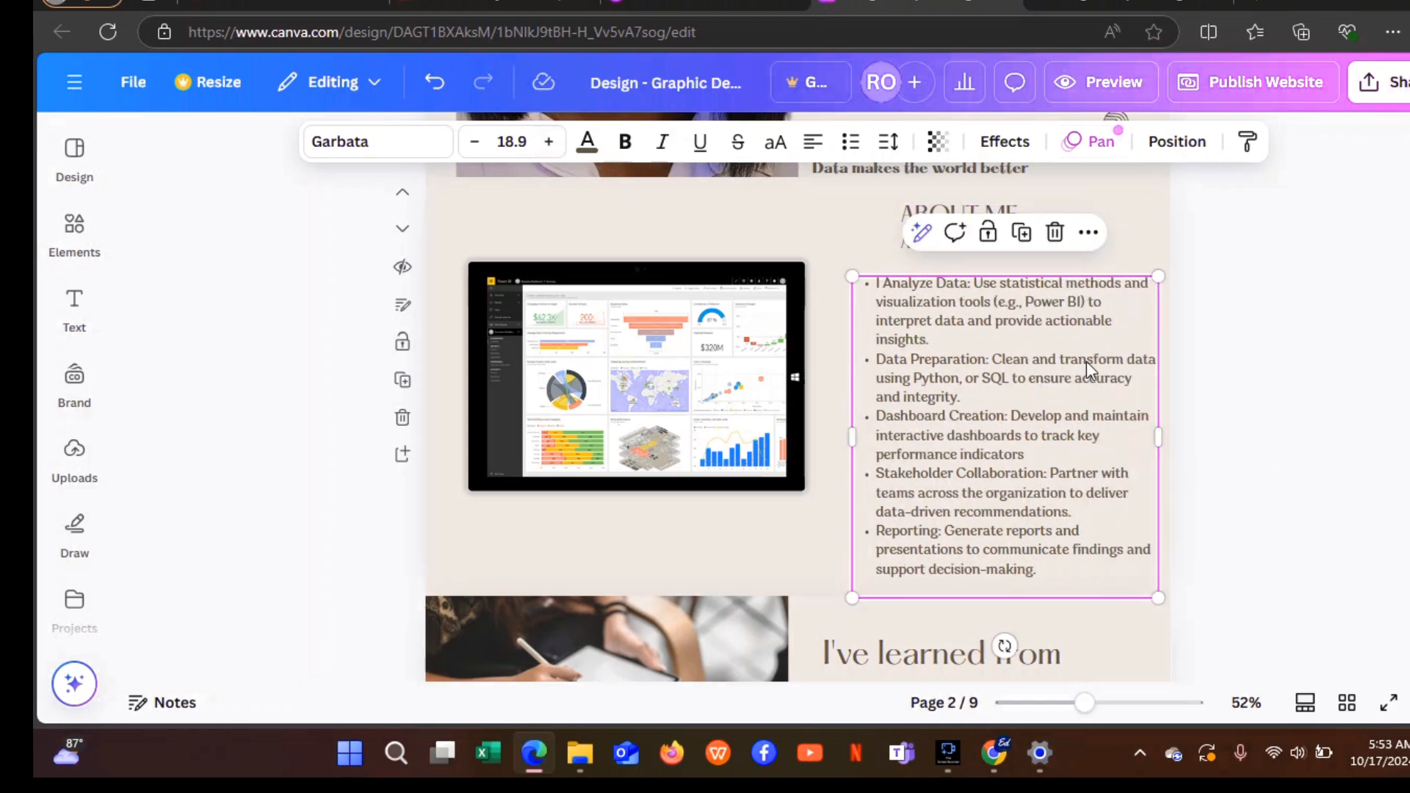
{"action": "left_click_drag", "start_coordinate": [1086, 361], "coordinate": [1087, 345]}
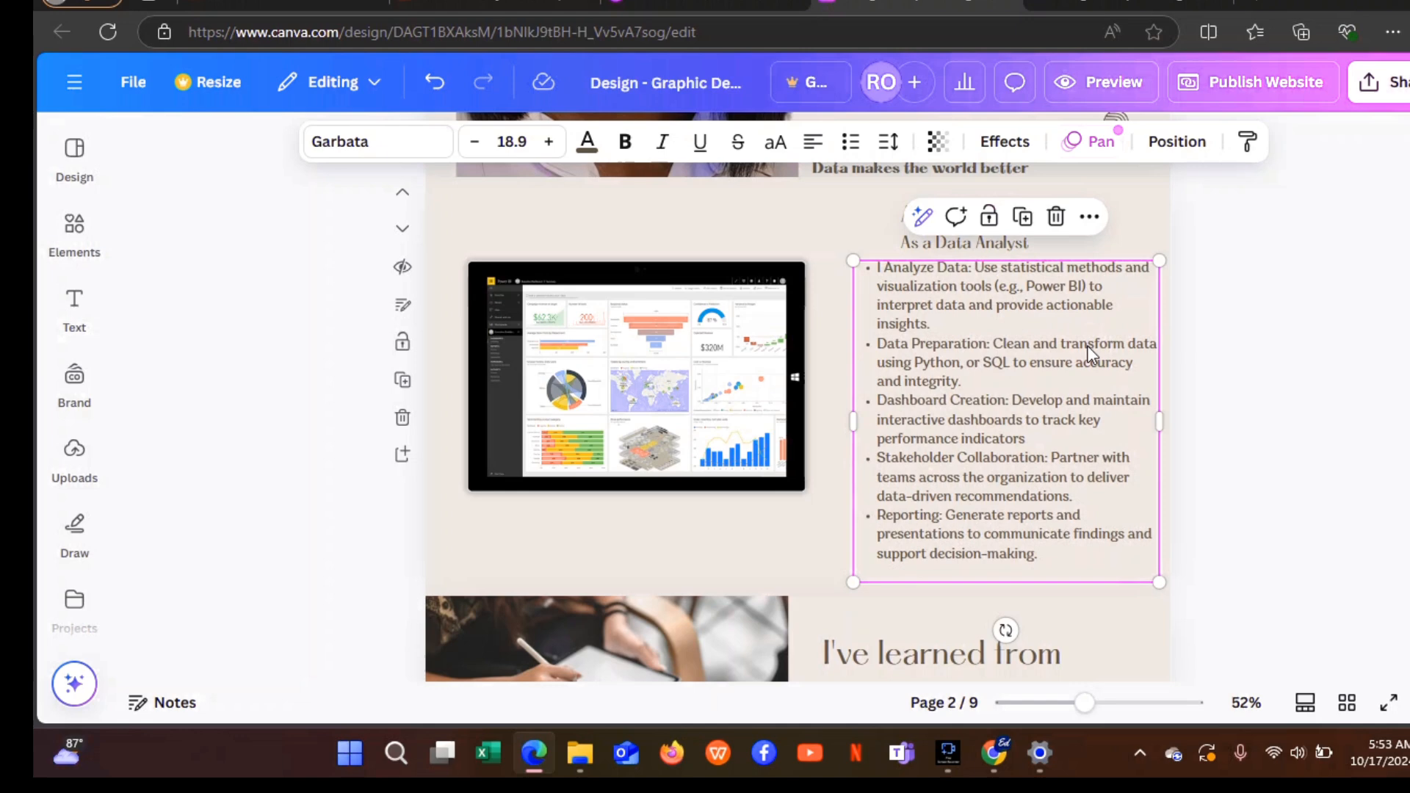
{"action": "left_click", "coordinate": [1227, 368]}
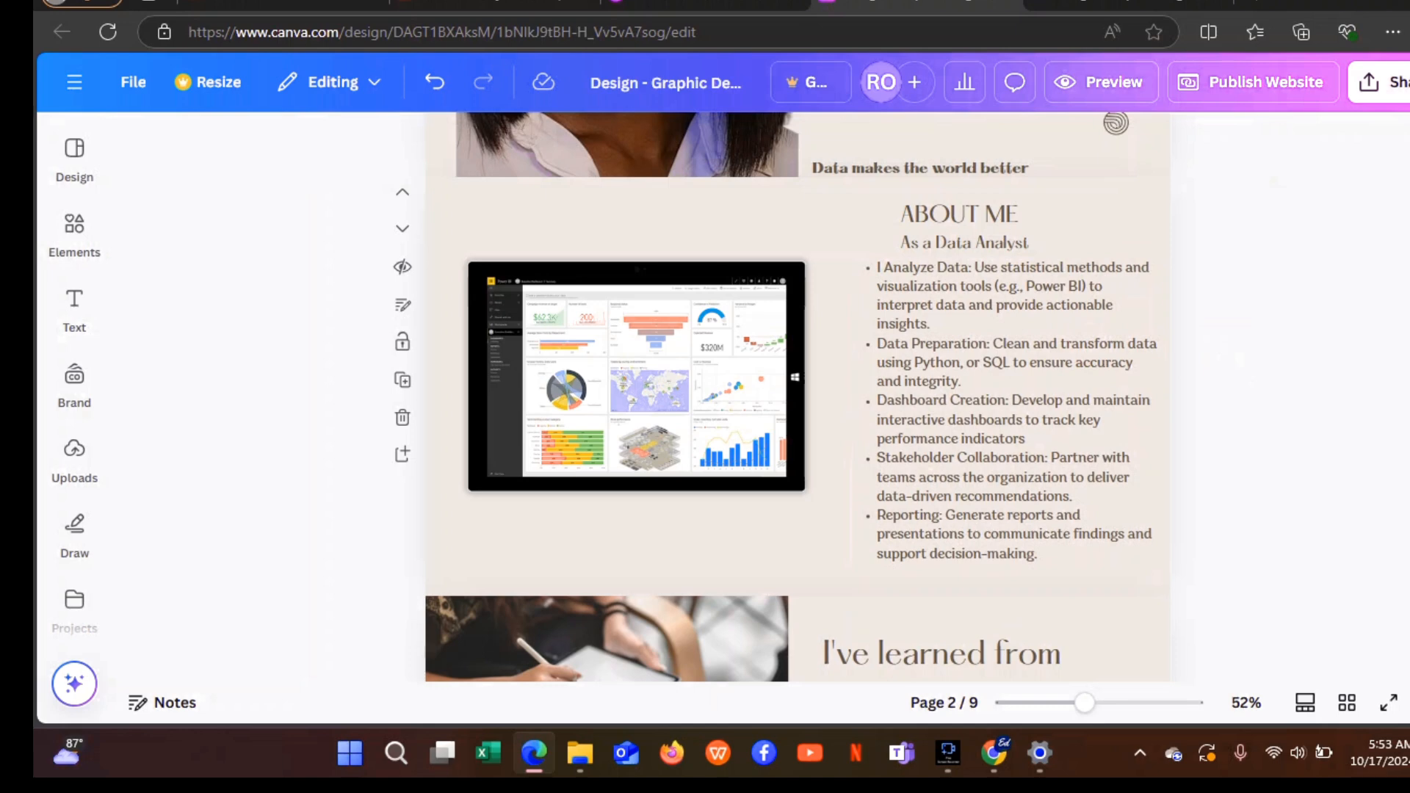
Scroll down to page 3 showing the I've learned from and I've worked with sections.
{"action": "scroll", "coordinate": [797, 396], "scroll_direction": "down", "scroll_amount": 3}
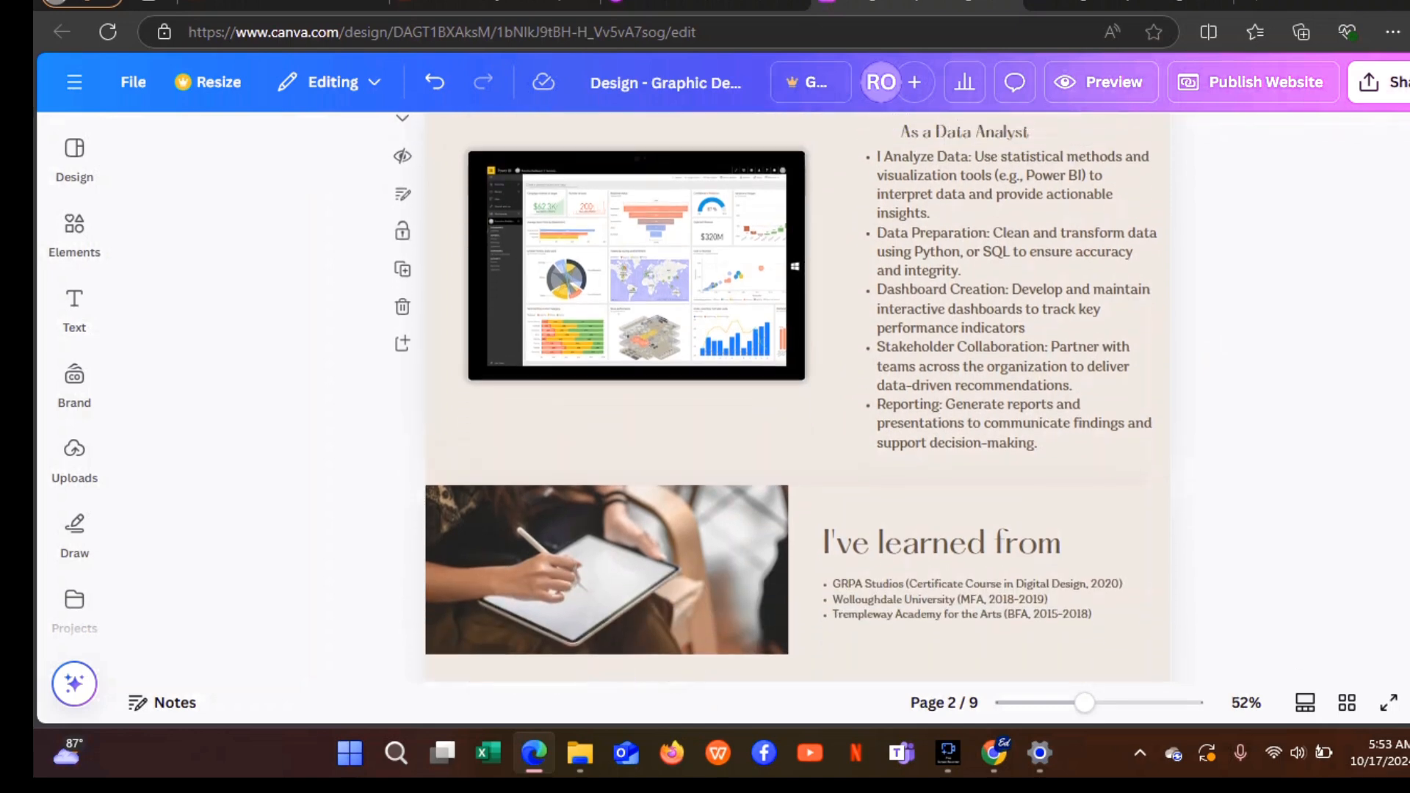
{"action": "scroll", "coordinate": [797, 397], "scroll_direction": "down", "scroll_amount": 1}
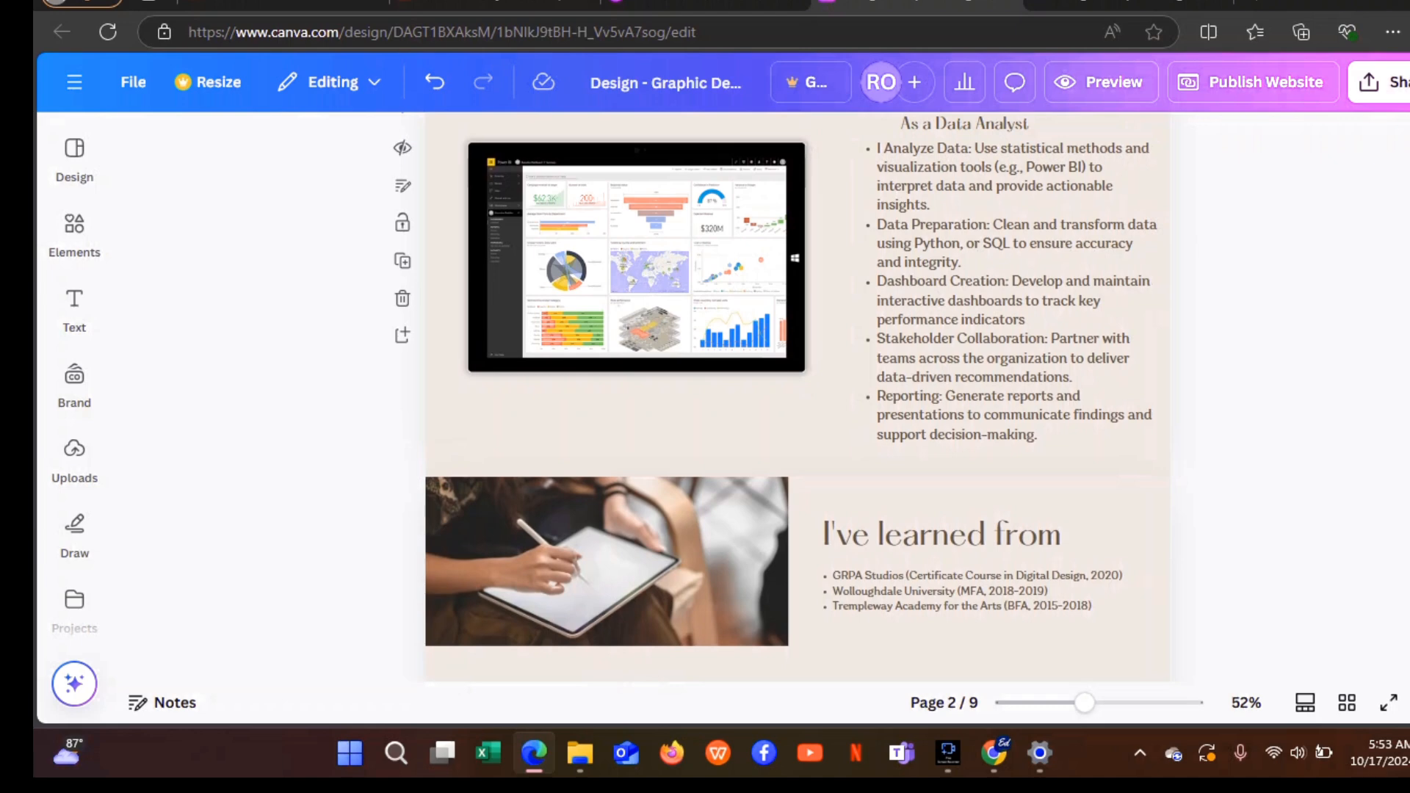
{"action": "scroll", "coordinate": [797, 397], "scroll_direction": "down", "scroll_amount": 5}
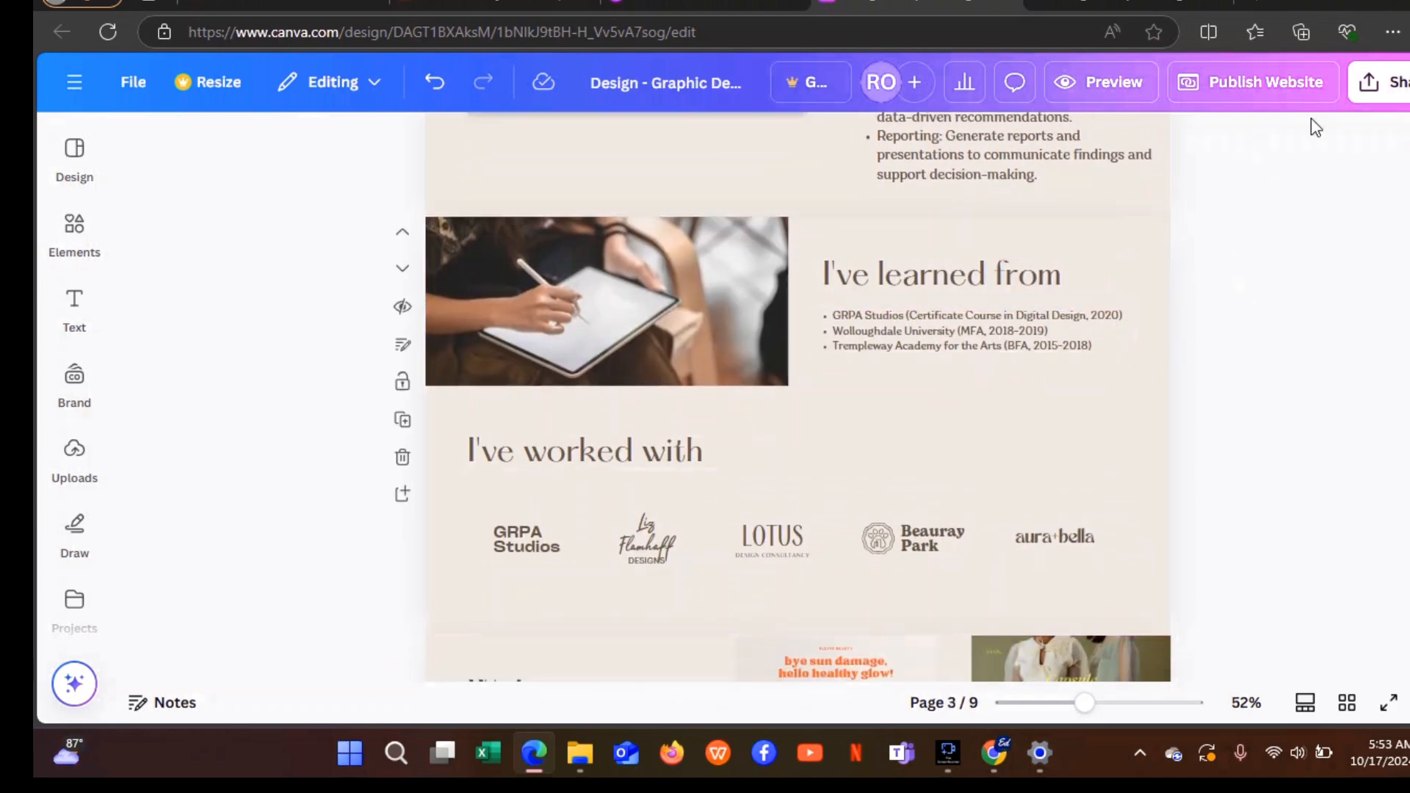
Switch to the published portfolio site tab and highlight its Data Preparation bullet.
{"action": "left_click", "coordinate": [1131, 6]}
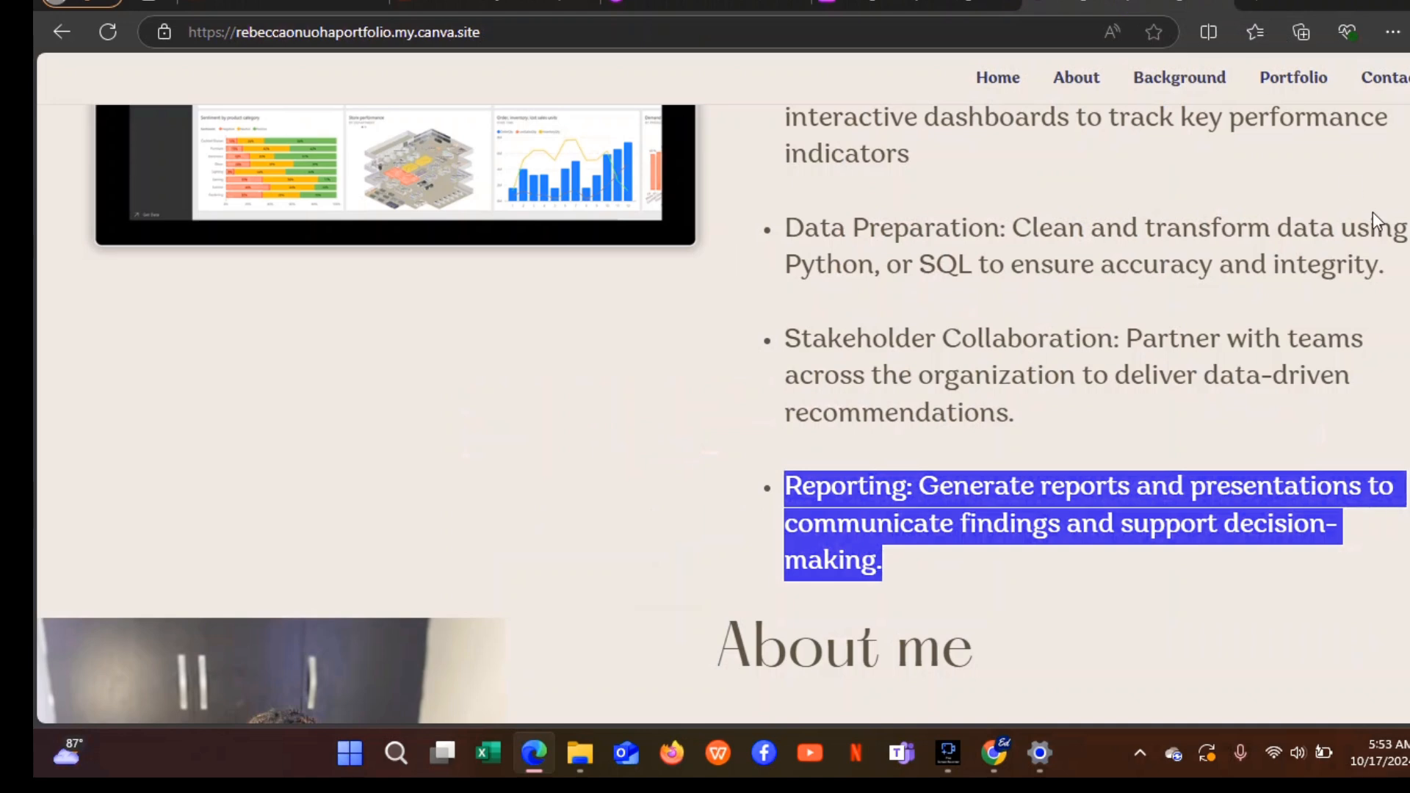
{"action": "left_click_drag", "start_coordinate": [1390, 266], "coordinate": [742, 193]}
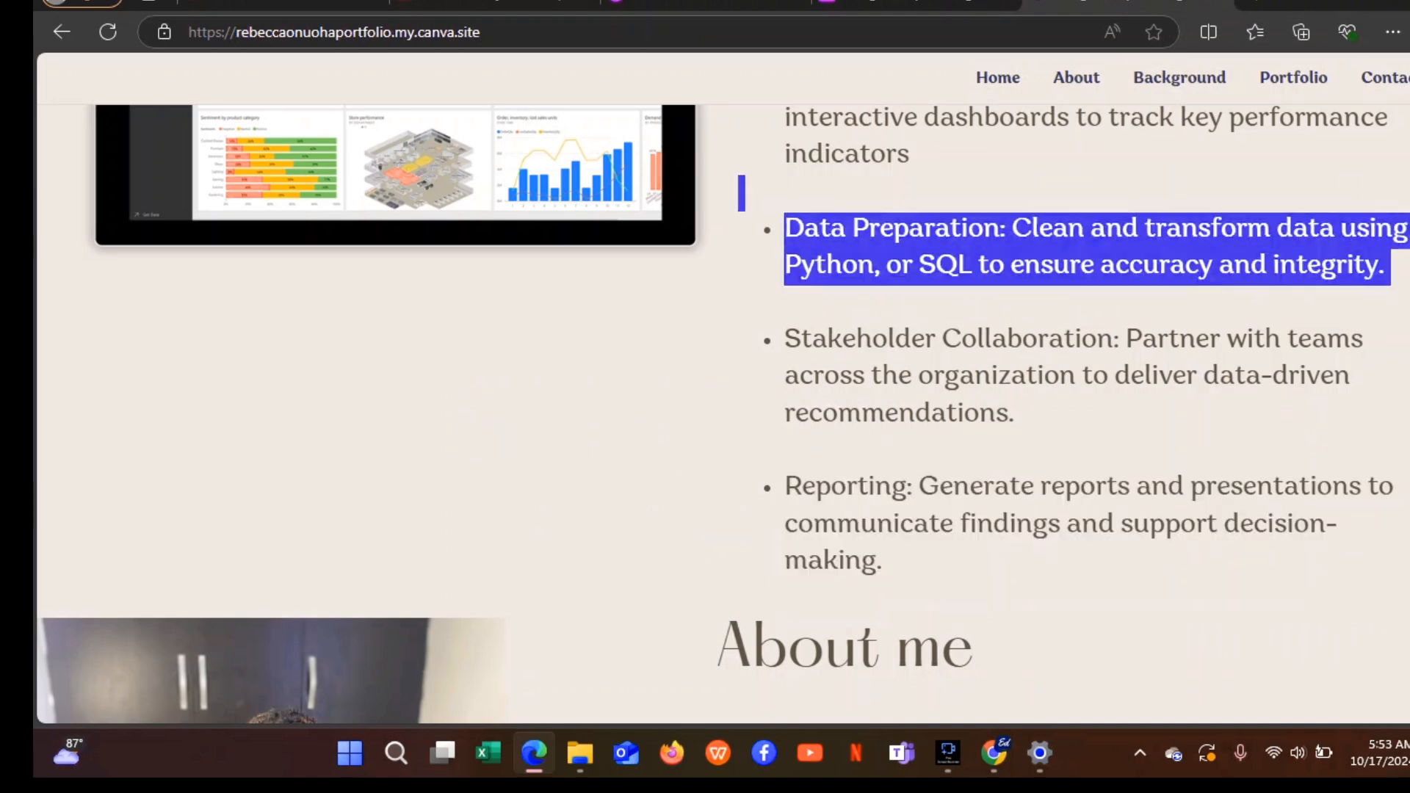
{"action": "scroll", "coordinate": [742, 192], "scroll_direction": "down", "scroll_amount": 7}
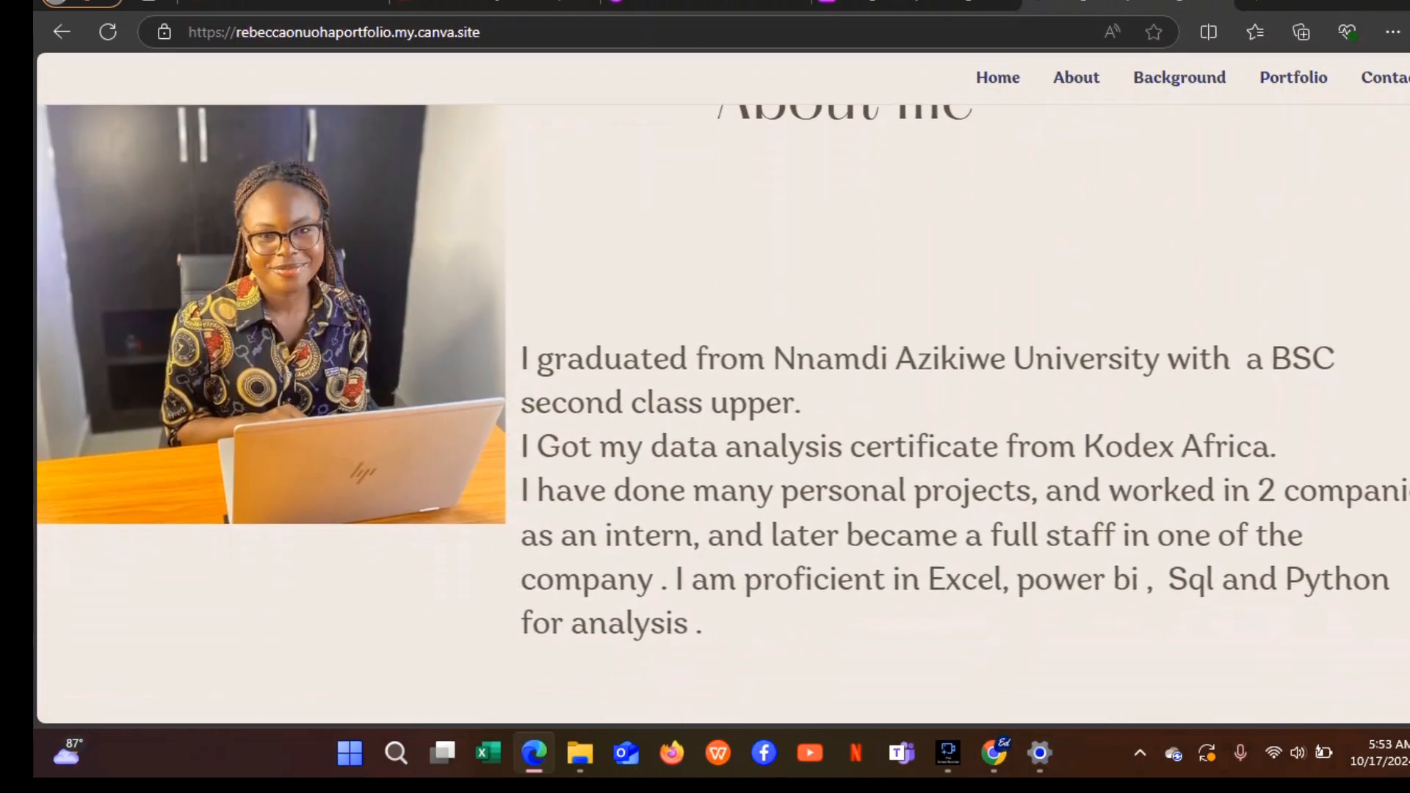
{"action": "scroll", "coordinate": [735, 414], "scroll_direction": "up", "scroll_amount": 7}
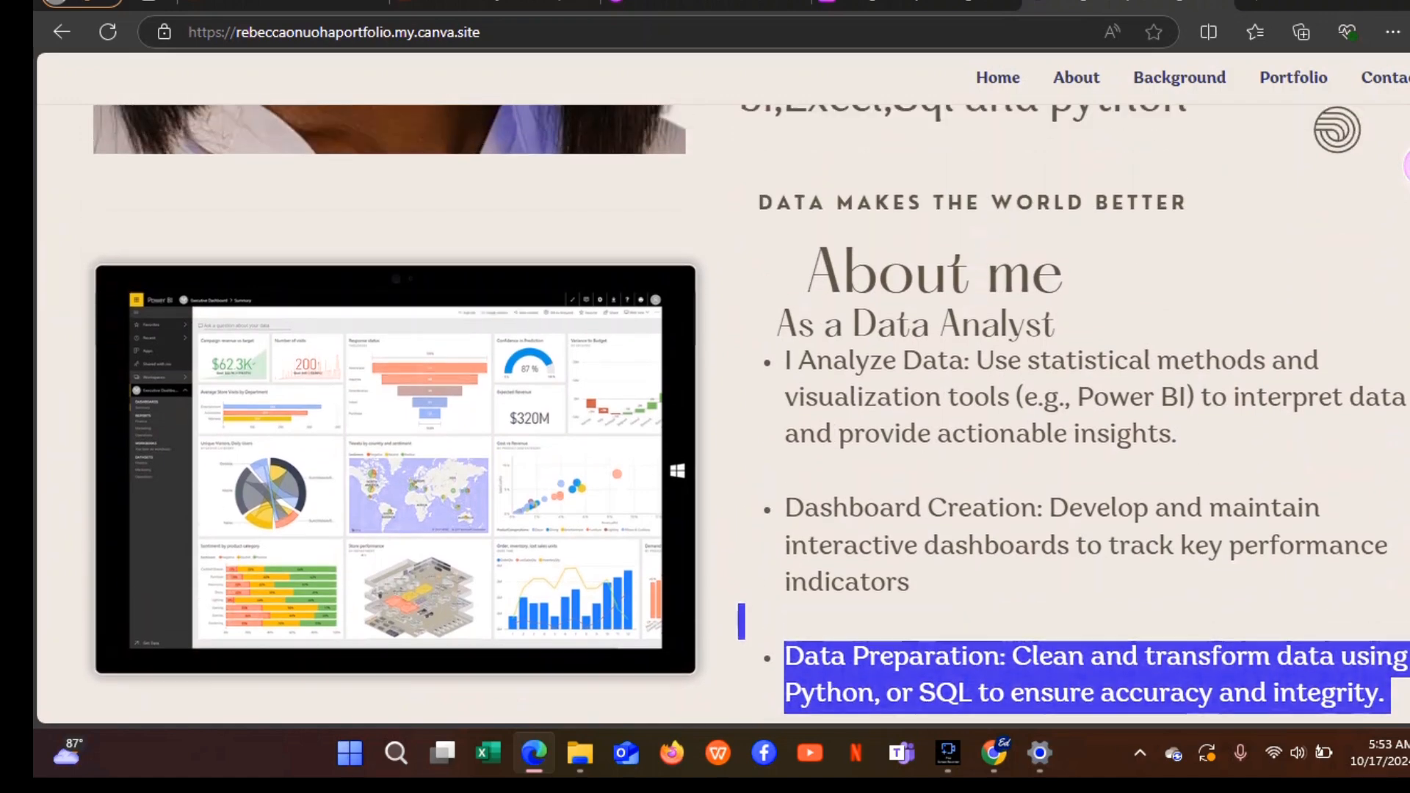
Scroll through the published site's About me section with its degree and certificate details.
{"action": "scroll", "coordinate": [723, 414], "scroll_direction": "down", "scroll_amount": 3}
{"action": "scroll", "coordinate": [723, 414], "scroll_direction": "up", "scroll_amount": 1}
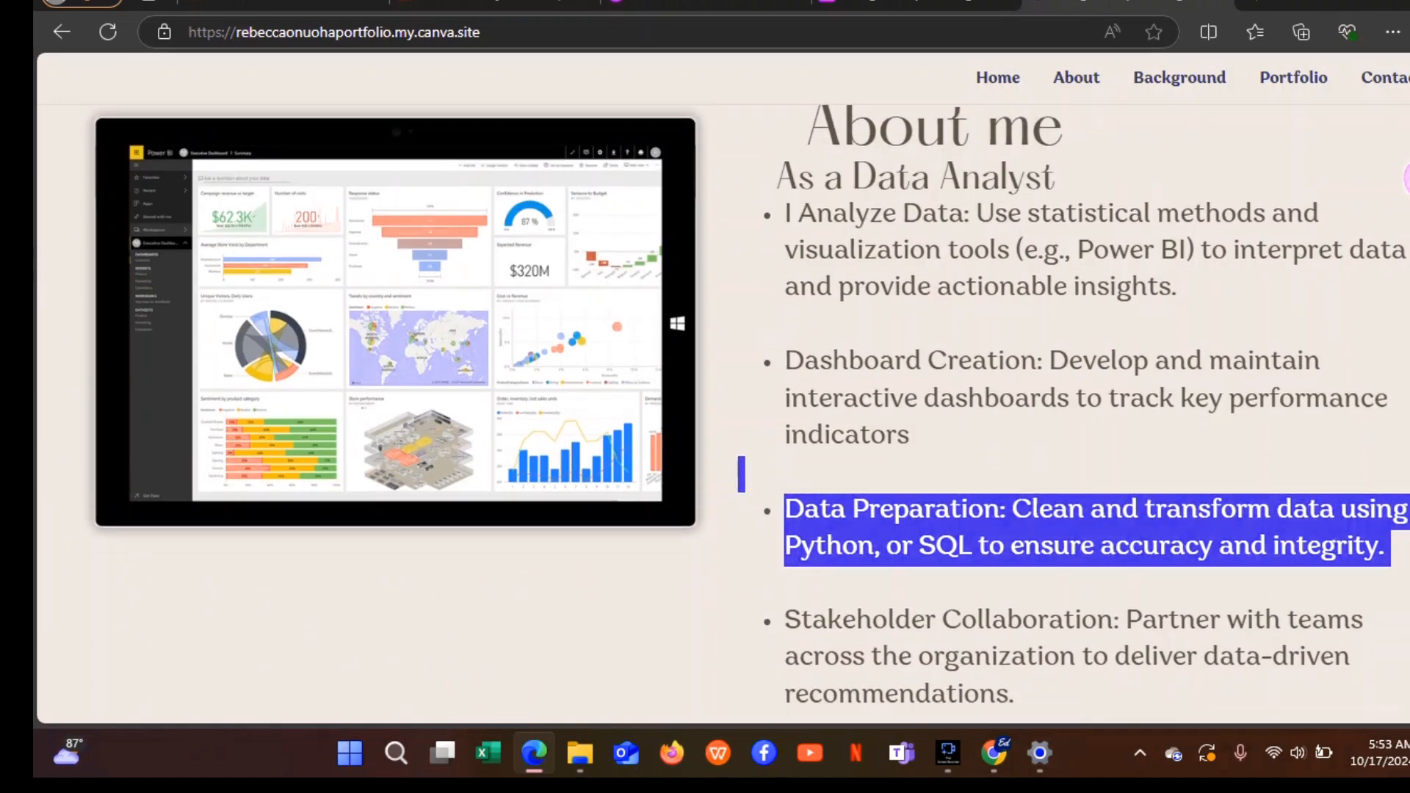
{"action": "scroll", "coordinate": [723, 414], "scroll_direction": "down", "scroll_amount": 6}
{"action": "scroll", "coordinate": [722, 414], "scroll_direction": "down", "scroll_amount": 4}
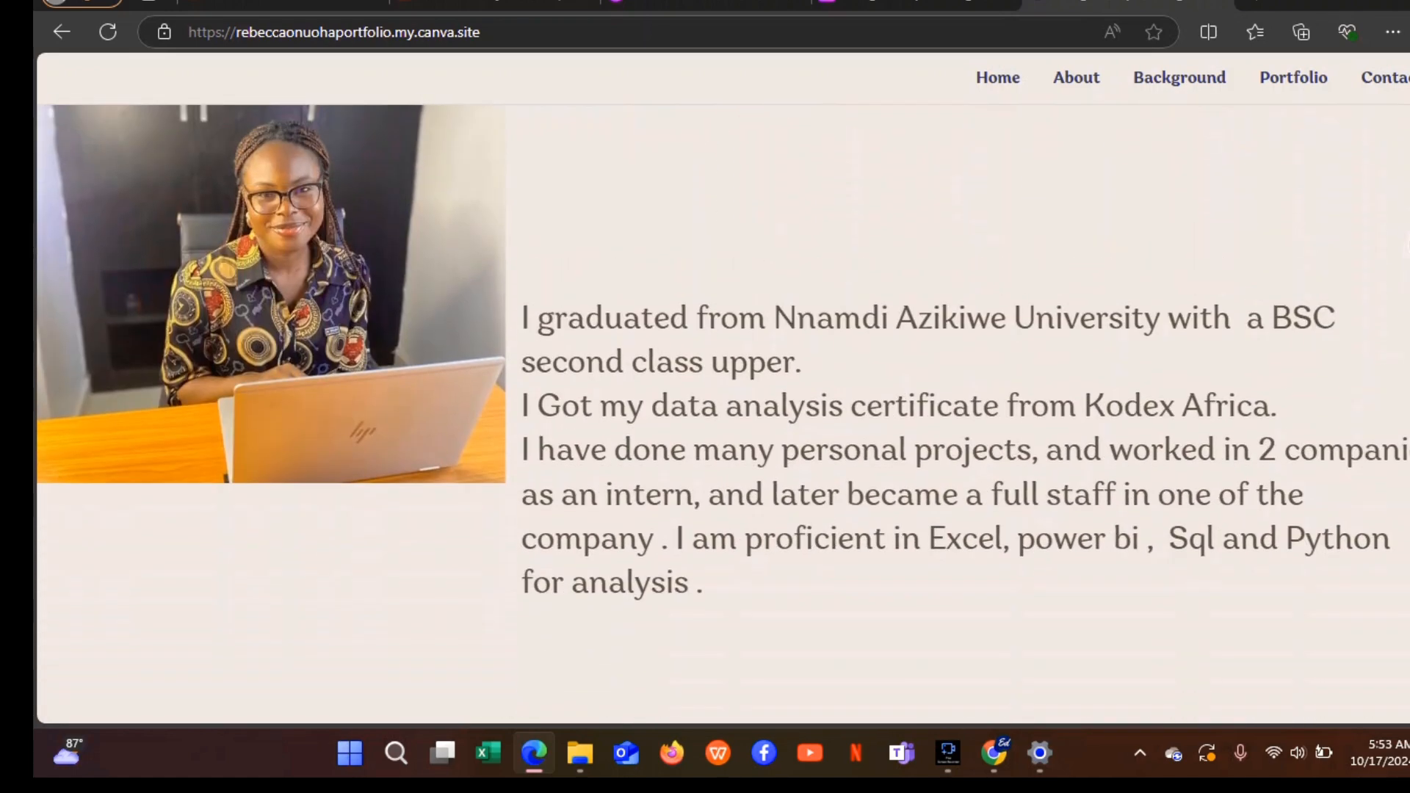
{"action": "scroll", "coordinate": [722, 414], "scroll_direction": "up", "scroll_amount": 2}
{"action": "scroll", "coordinate": [722, 414], "scroll_direction": "down", "scroll_amount": 1}
{"action": "scroll", "coordinate": [722, 414], "scroll_direction": "up", "scroll_amount": 1}
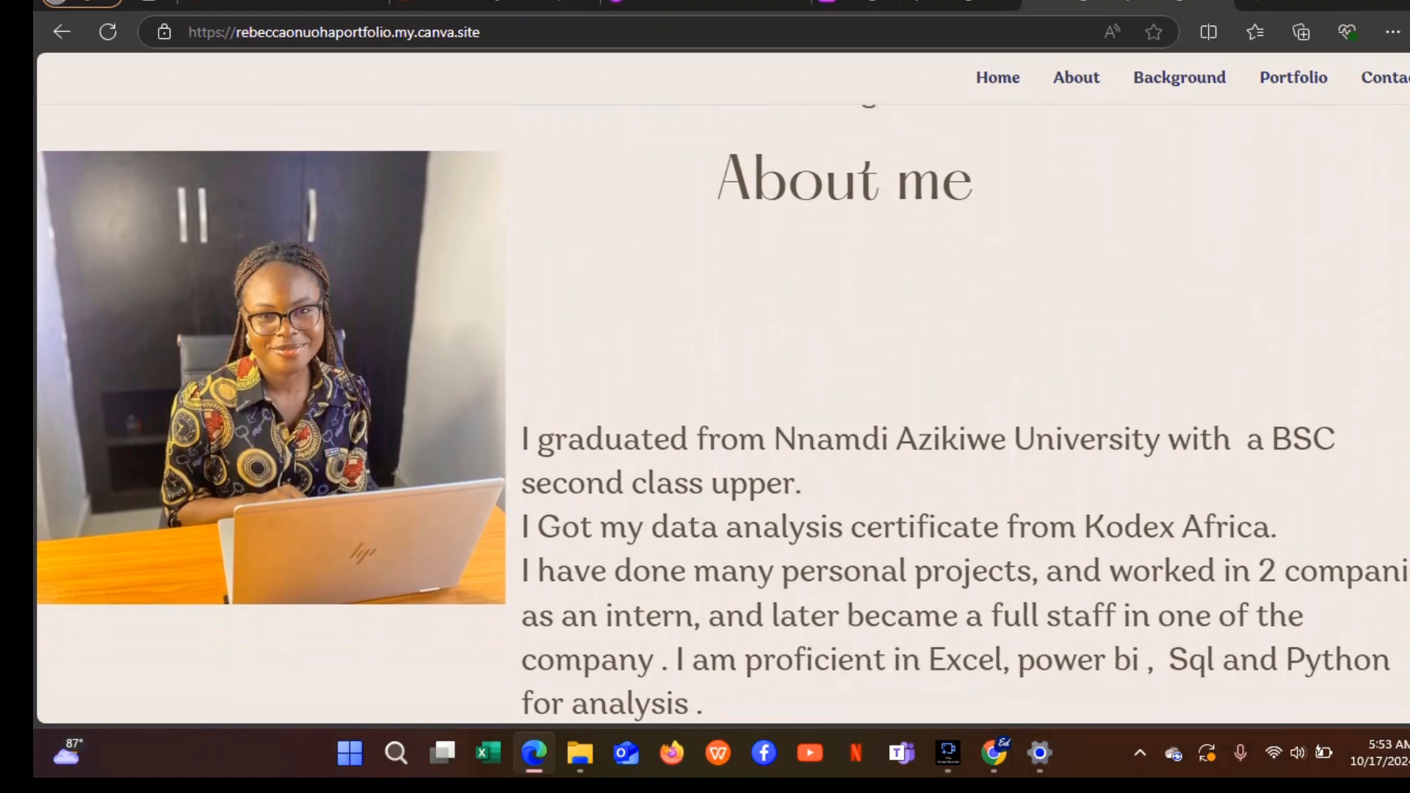
{"action": "scroll", "coordinate": [723, 415], "scroll_direction": "down", "scroll_amount": 1}
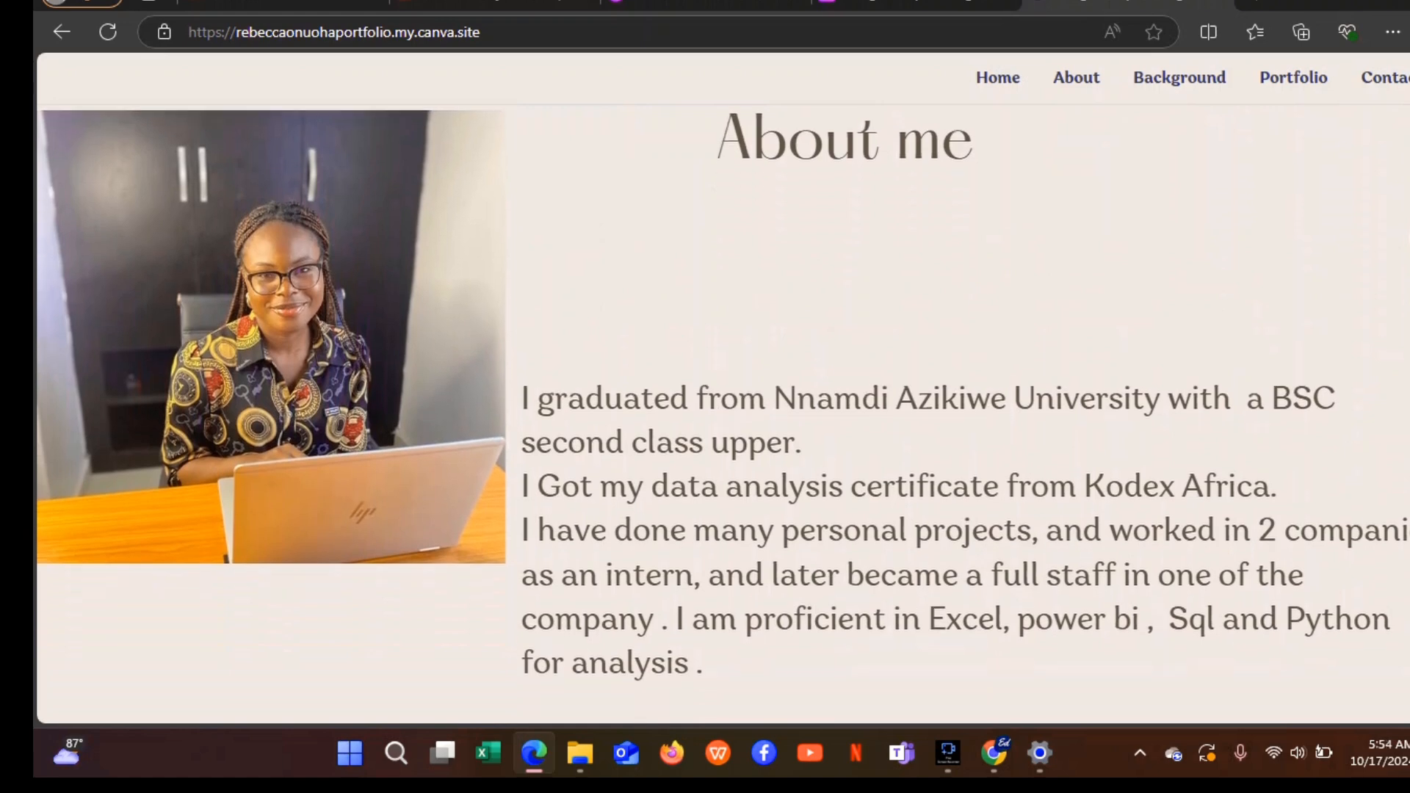
{"action": "scroll", "coordinate": [722, 415], "scroll_direction": "down", "scroll_amount": 1}
{"action": "scroll", "coordinate": [722, 414], "scroll_direction": "up", "scroll_amount": 1}
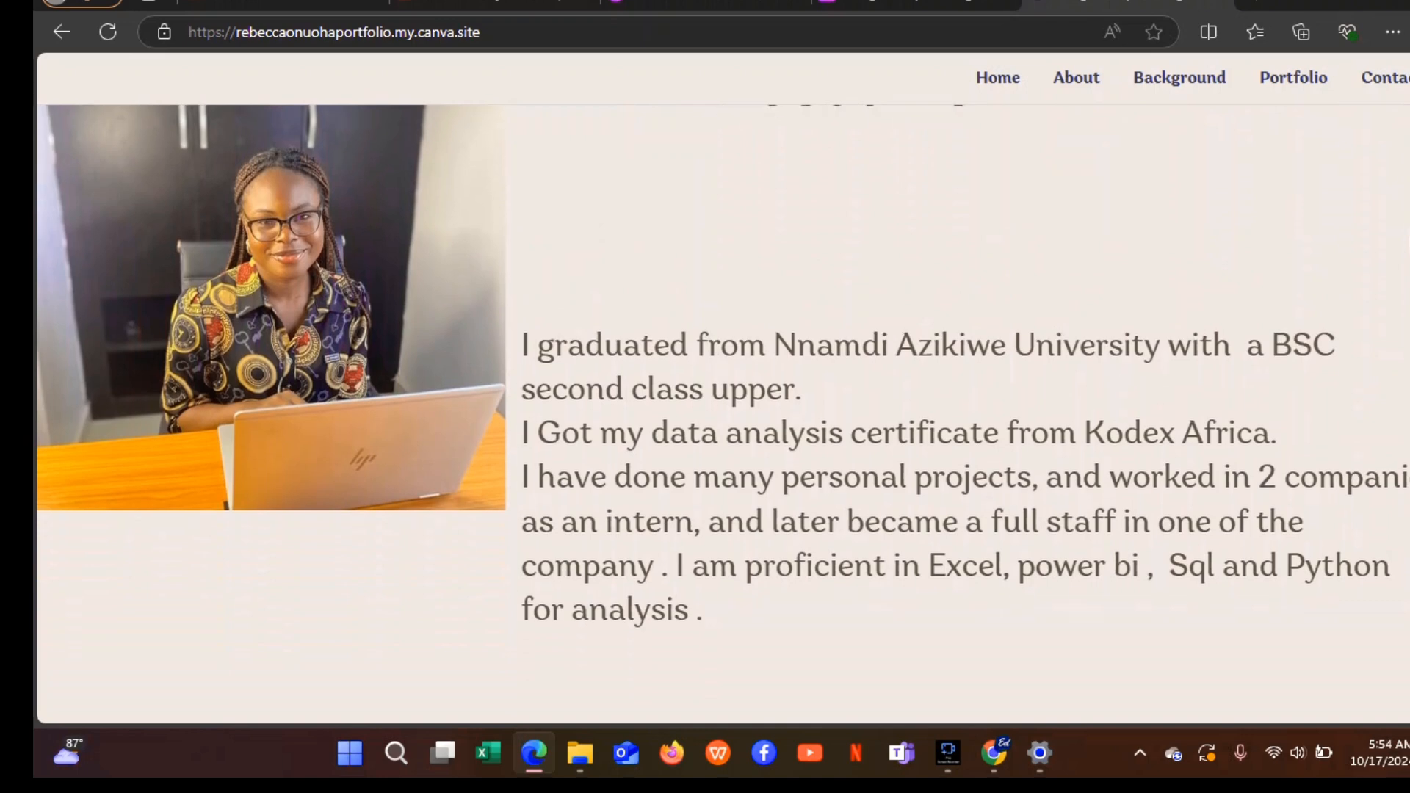
{"action": "scroll", "coordinate": [722, 414], "scroll_direction": "down", "scroll_amount": 1}
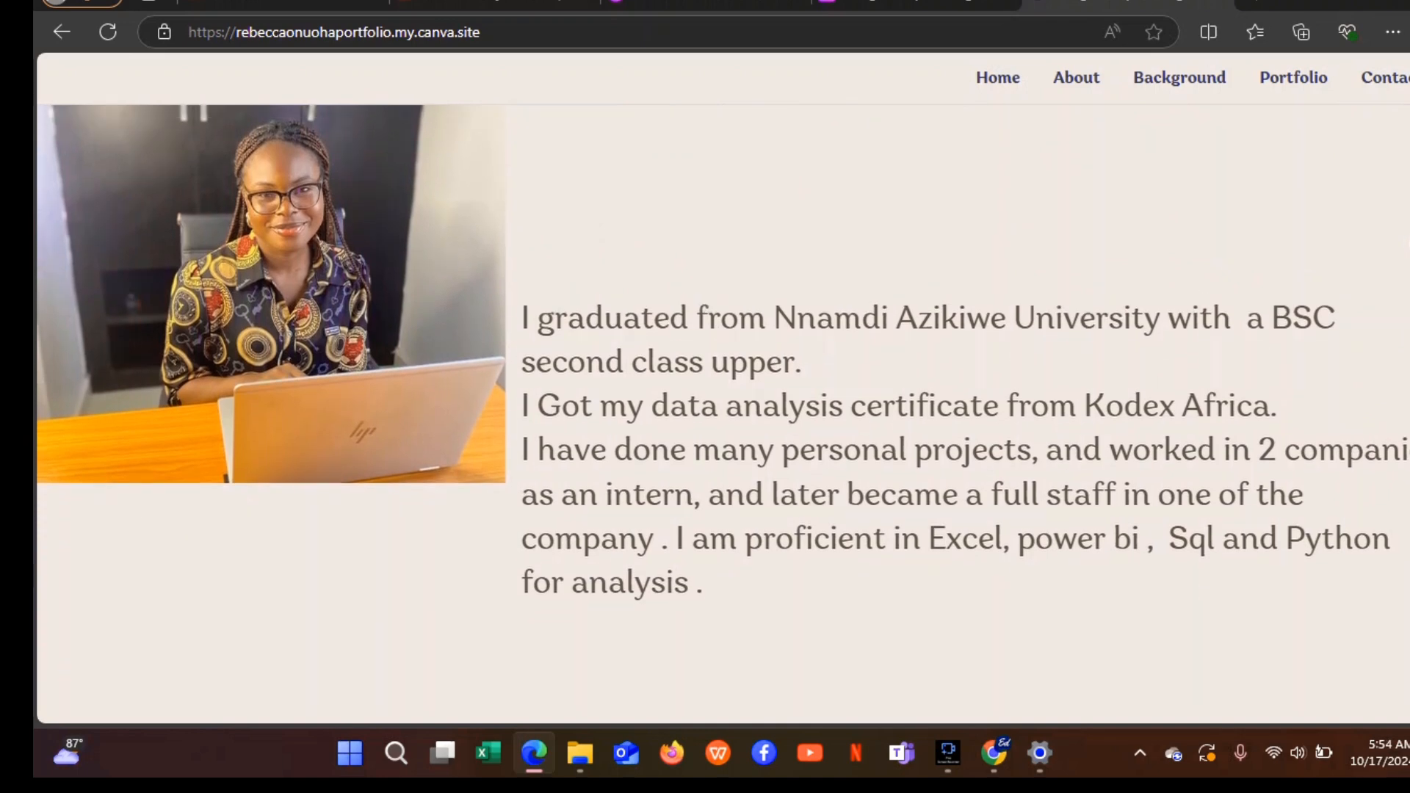
{"action": "scroll", "coordinate": [723, 414], "scroll_direction": "down", "scroll_amount": 1}
{"action": "scroll", "coordinate": [722, 415], "scroll_direction": "down", "scroll_amount": 1}
{"action": "scroll", "coordinate": [722, 414], "scroll_direction": "up", "scroll_amount": 1}
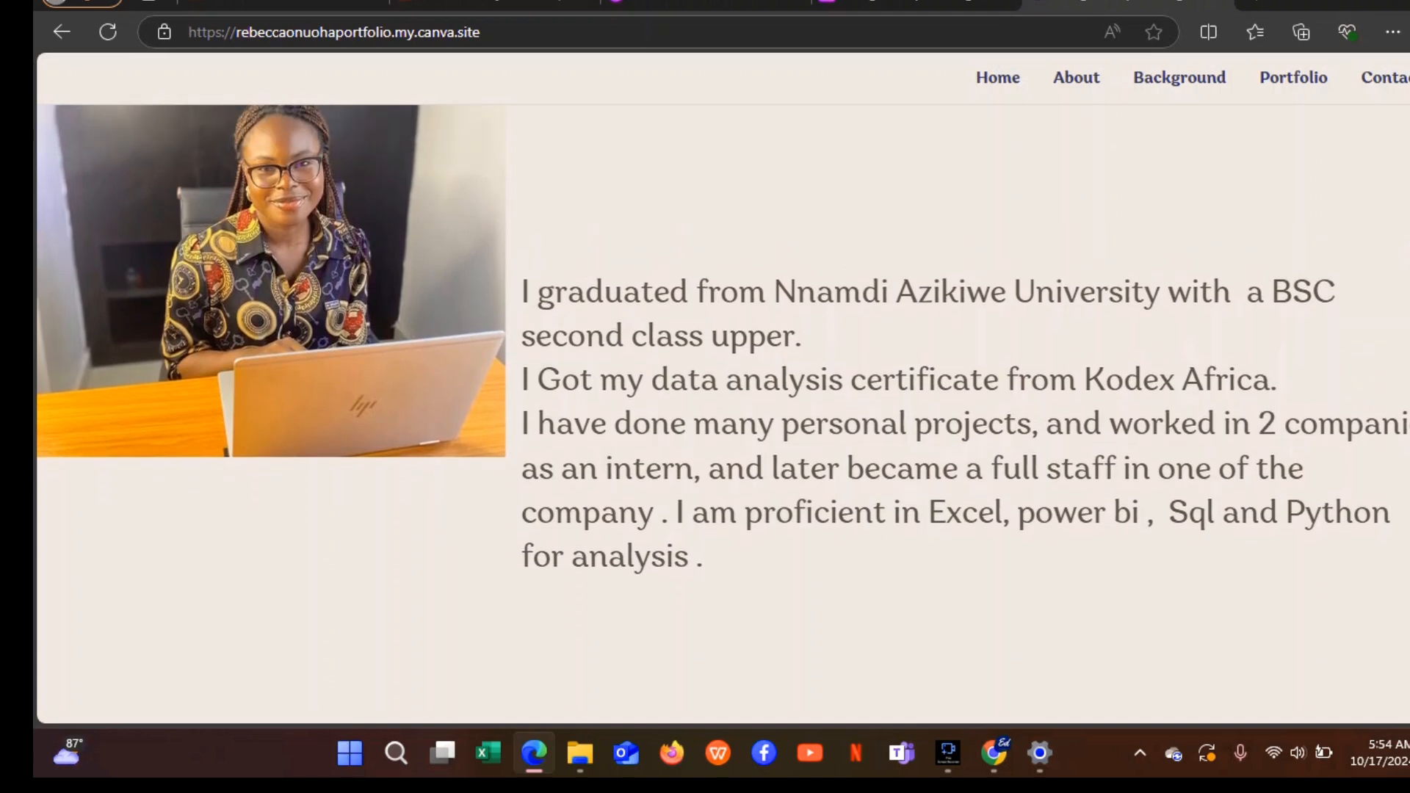
{"action": "scroll", "coordinate": [722, 414], "scroll_direction": "up", "scroll_amount": 4}
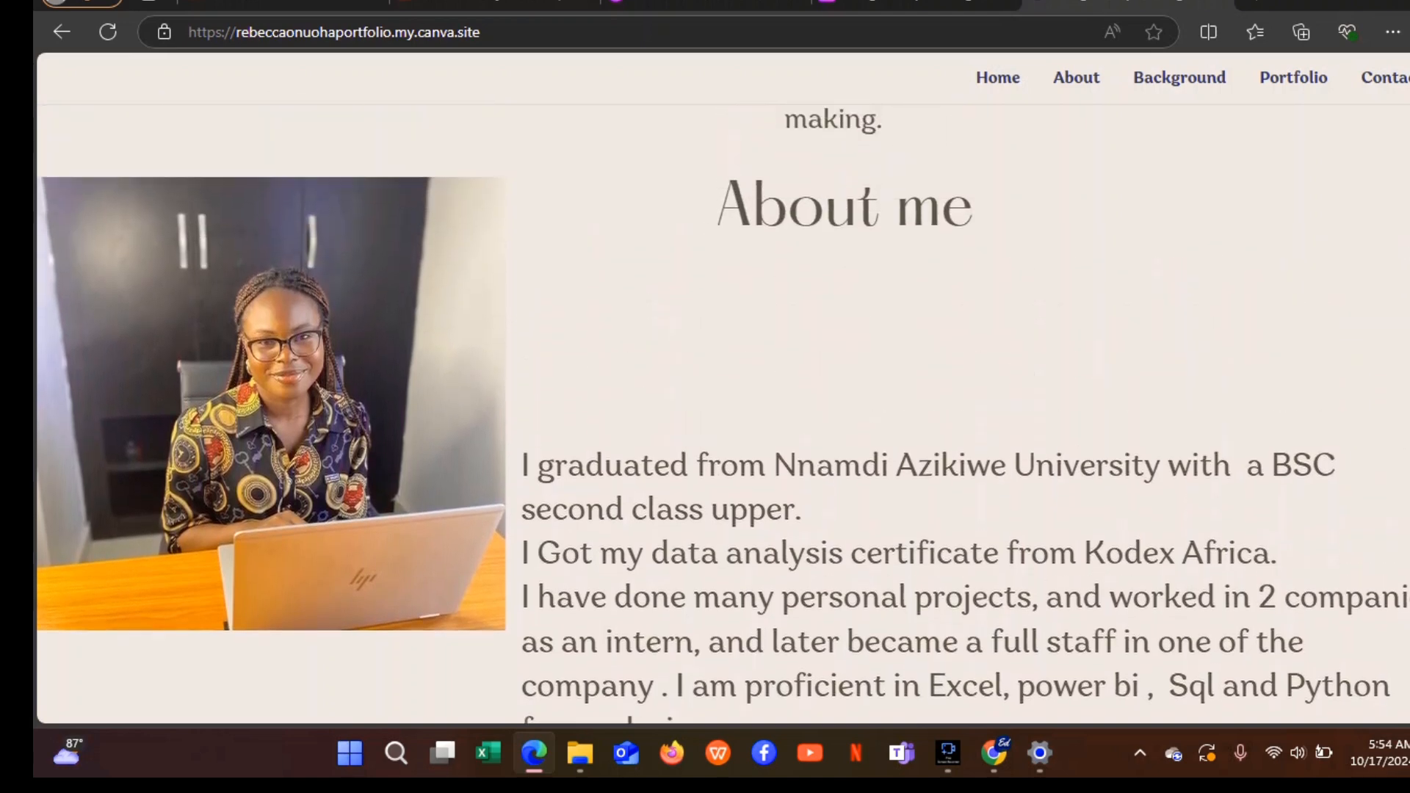
{"action": "scroll", "coordinate": [722, 414], "scroll_direction": "down", "scroll_amount": 4}
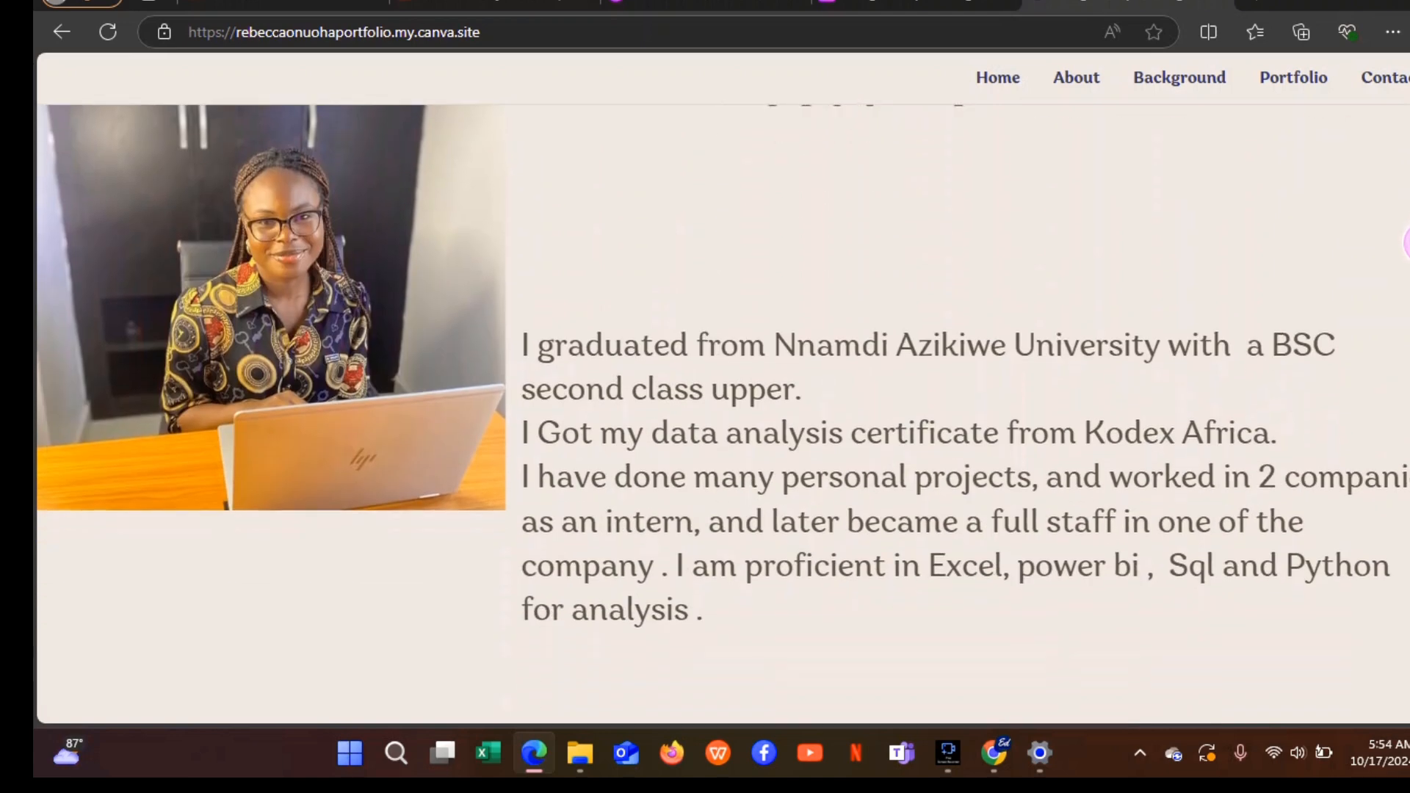
{"action": "scroll", "coordinate": [722, 415], "scroll_direction": "up", "scroll_amount": 1}
{"action": "scroll", "coordinate": [723, 414], "scroll_direction": "up", "scroll_amount": 2}
{"action": "scroll", "coordinate": [723, 415], "scroll_direction": "down", "scroll_amount": 3}
{"action": "scroll", "coordinate": [723, 415], "scroll_direction": "up", "scroll_amount": 1}
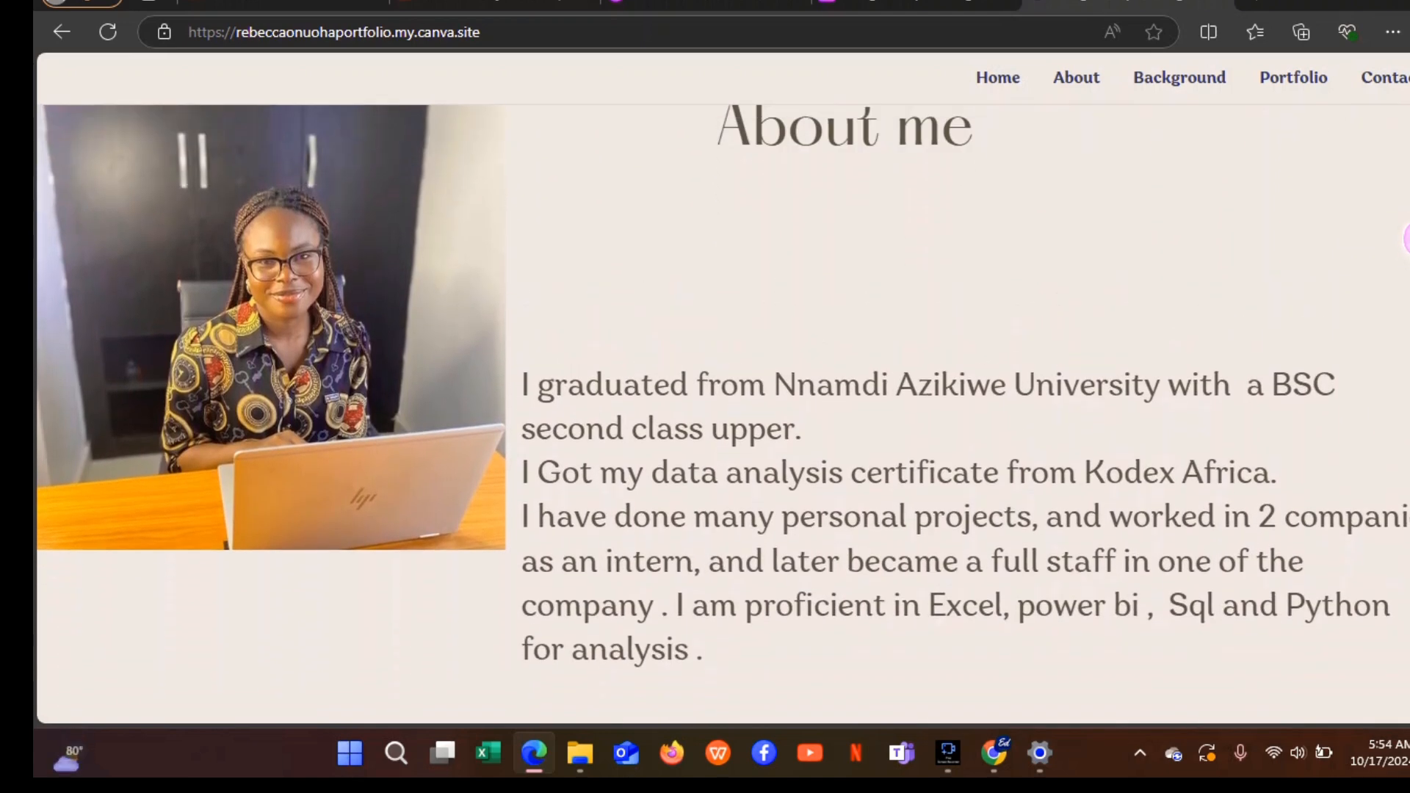
{"action": "scroll", "coordinate": [722, 414], "scroll_direction": "up", "scroll_amount": 1}
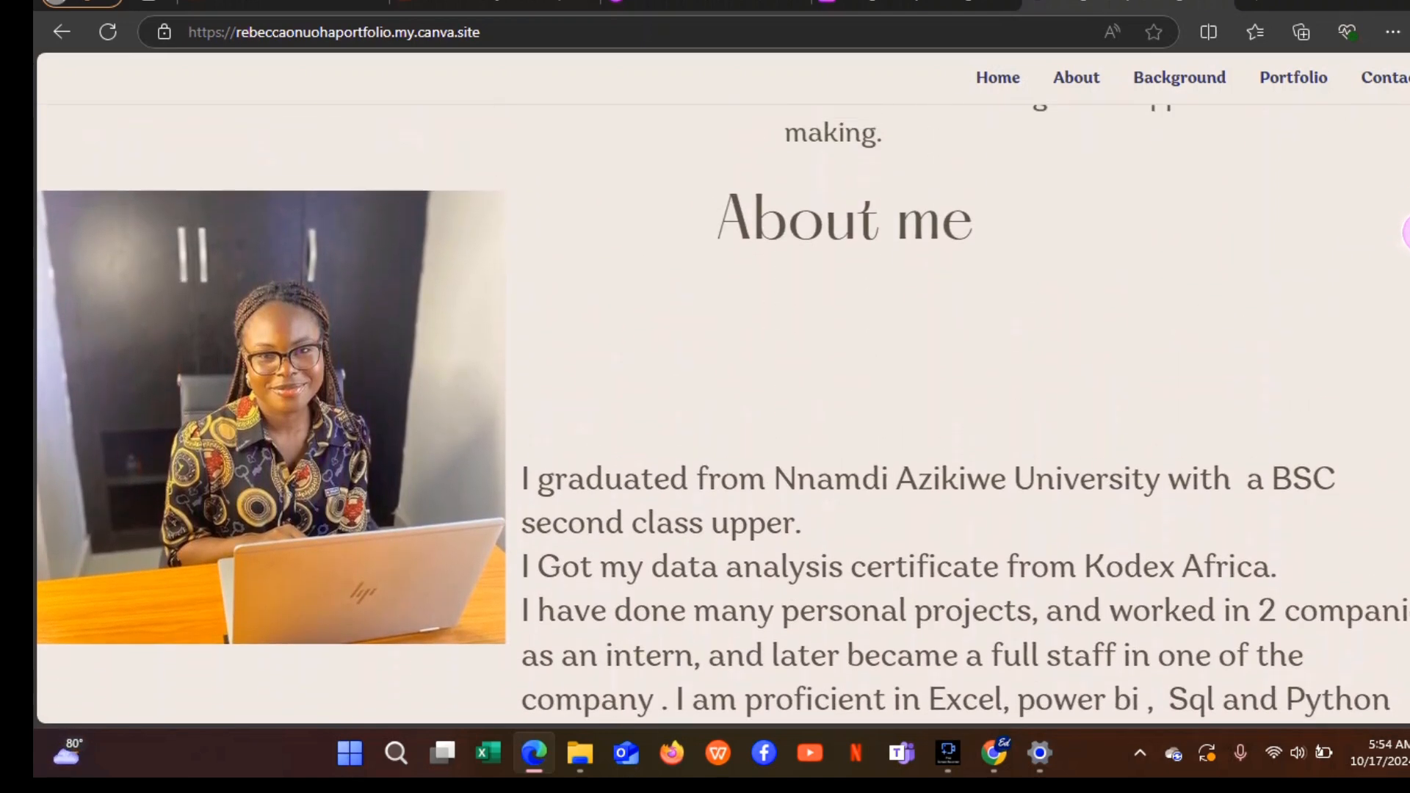
{"action": "scroll", "coordinate": [722, 414], "scroll_direction": "down", "scroll_amount": 2}
{"action": "scroll", "coordinate": [722, 414], "scroll_direction": "up", "scroll_amount": 1}
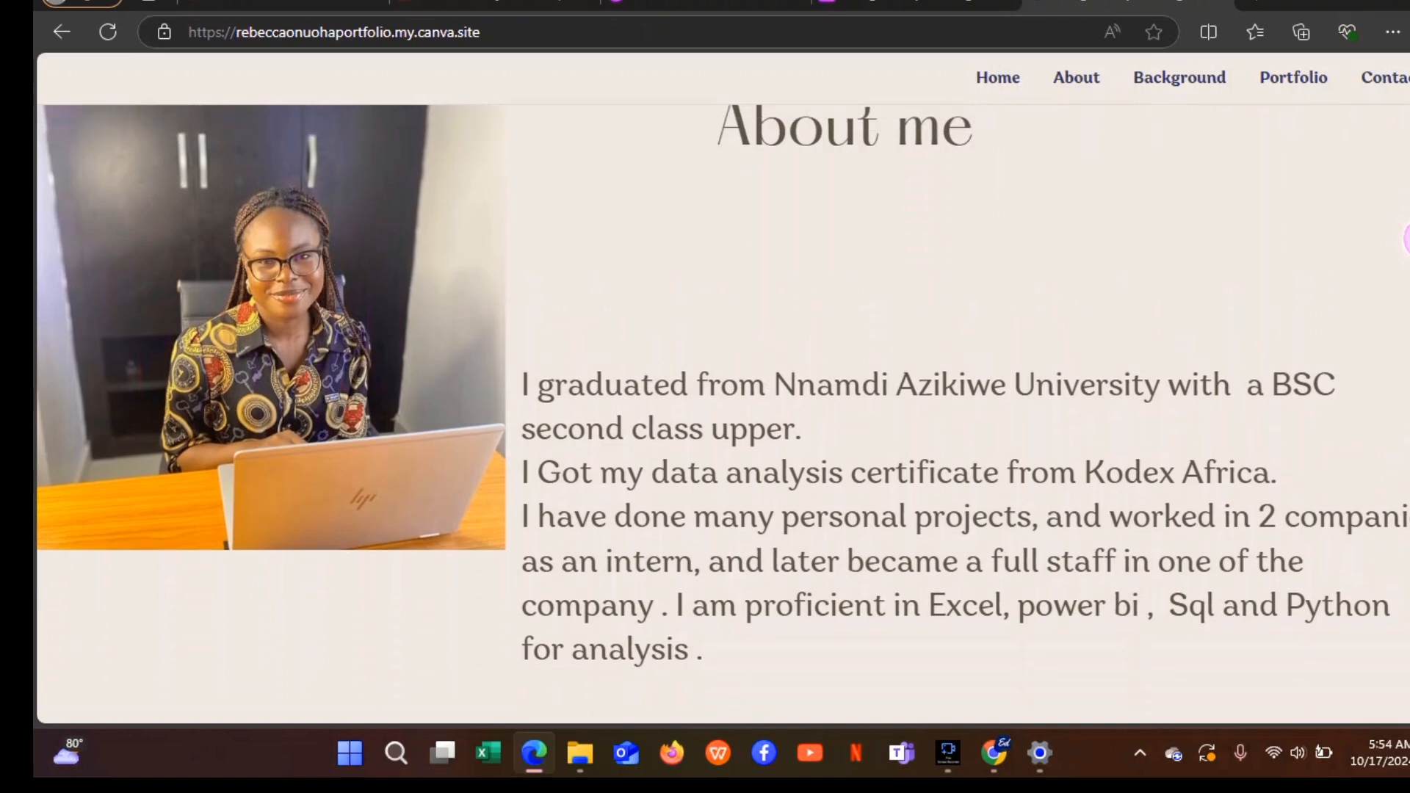
{"action": "scroll", "coordinate": [722, 414], "scroll_direction": "up", "scroll_amount": 1}
{"action": "scroll", "coordinate": [722, 414], "scroll_direction": "down", "scroll_amount": 2}
{"action": "scroll", "coordinate": [722, 414], "scroll_direction": "down", "scroll_amount": 1}
{"action": "scroll", "coordinate": [723, 414], "scroll_direction": "up", "scroll_amount": 1}
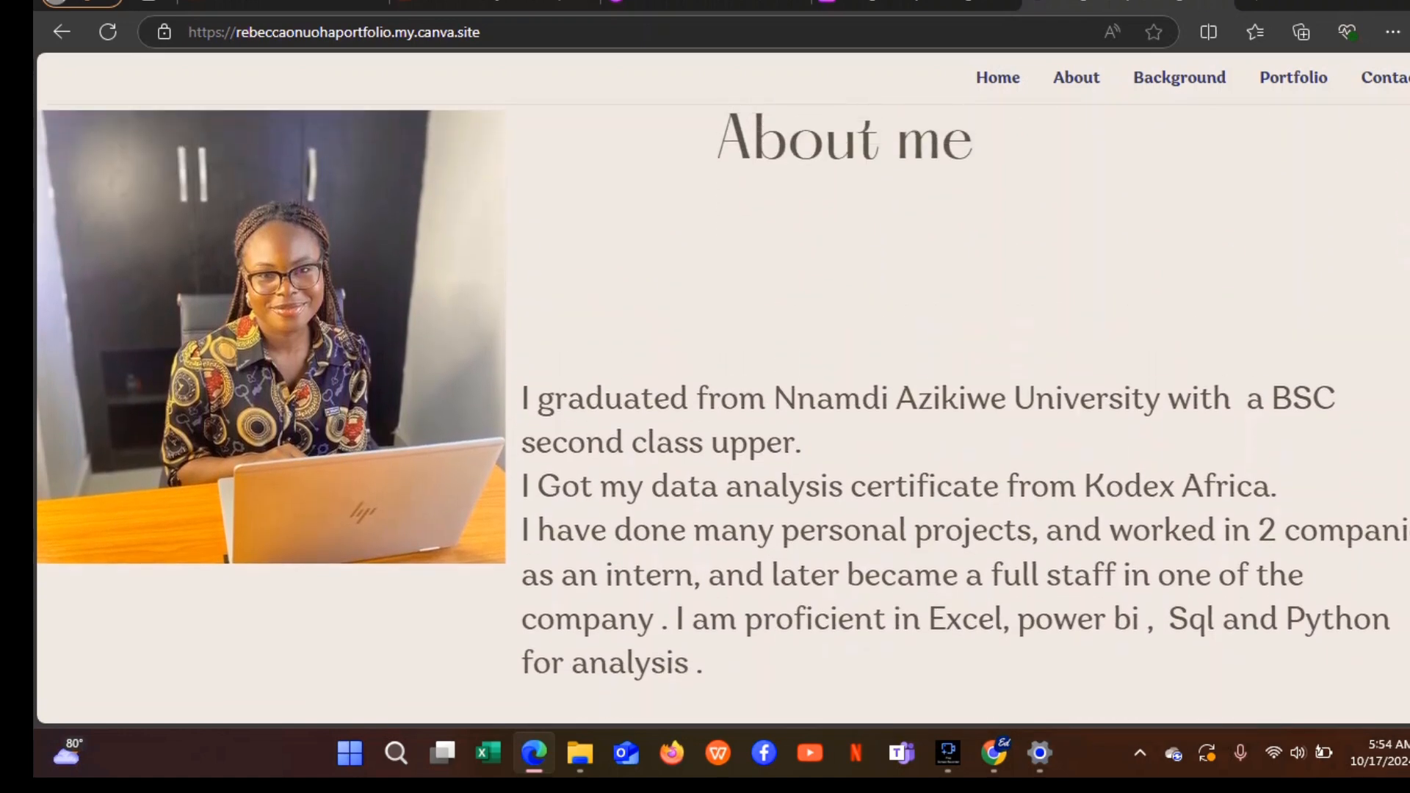
Replace page 3's tablet photo with the uploaded portrait, placed on the left.
{"action": "left_click", "coordinate": [914, 7]}
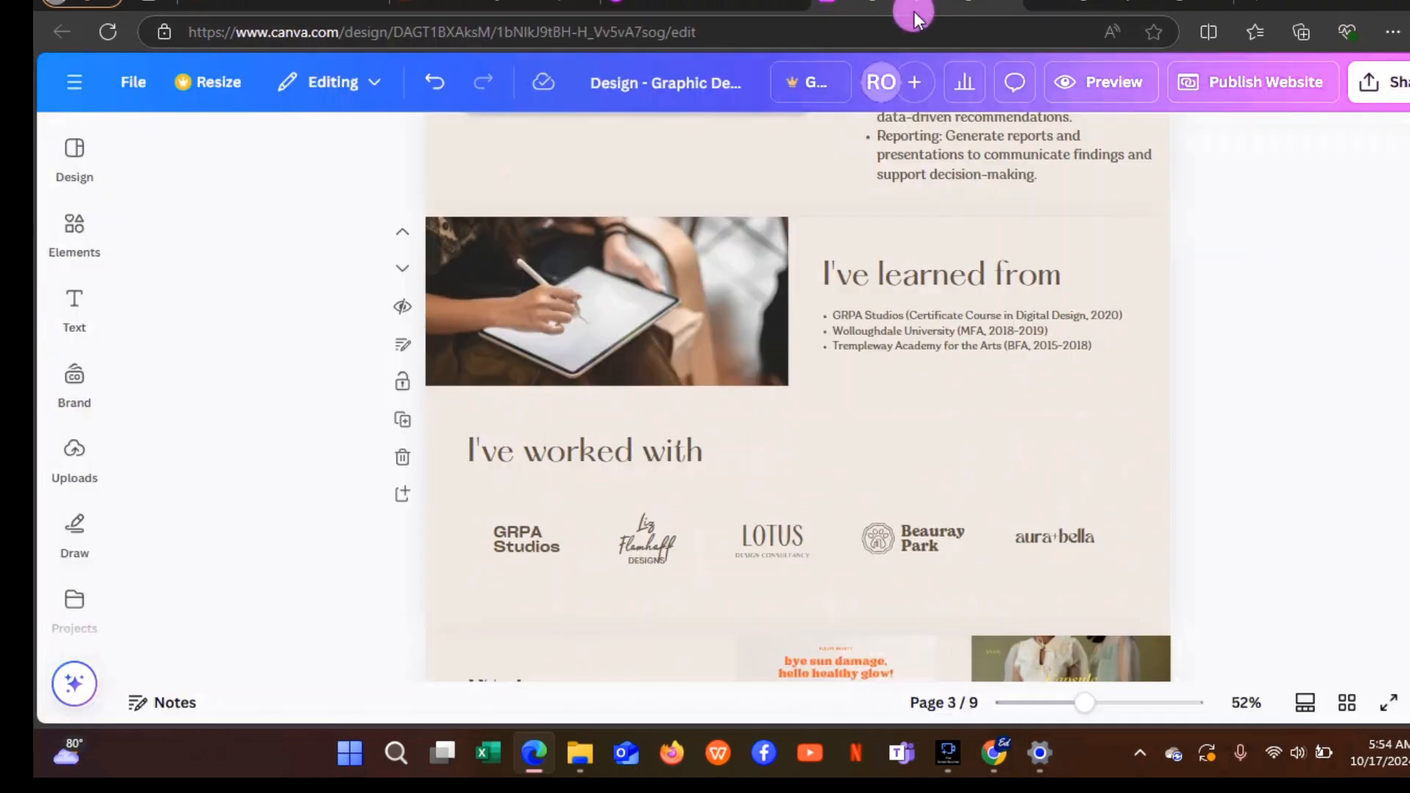
{"action": "left_click", "coordinate": [717, 337]}
{"action": "left_click", "coordinate": [640, 429]}
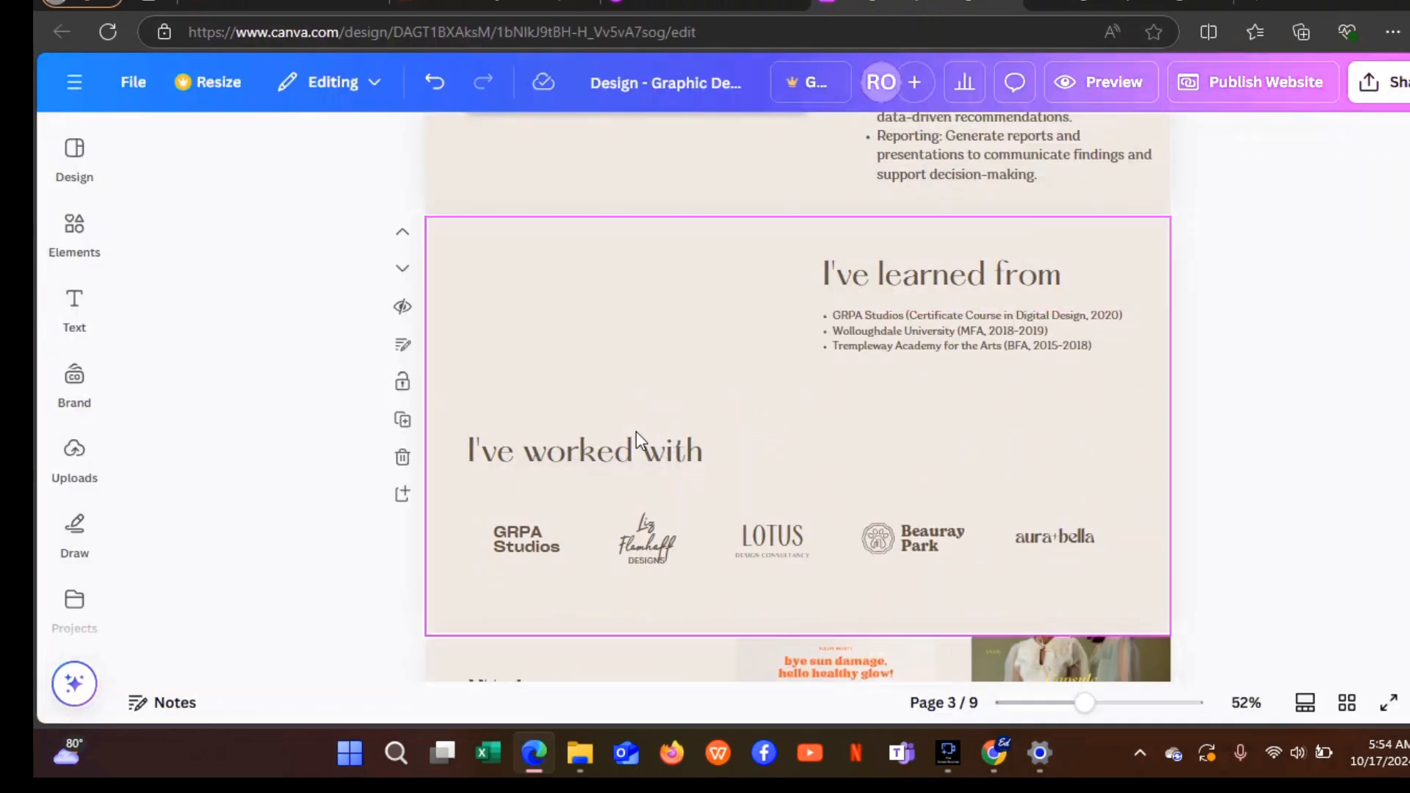
{"action": "left_click", "coordinate": [90, 468]}
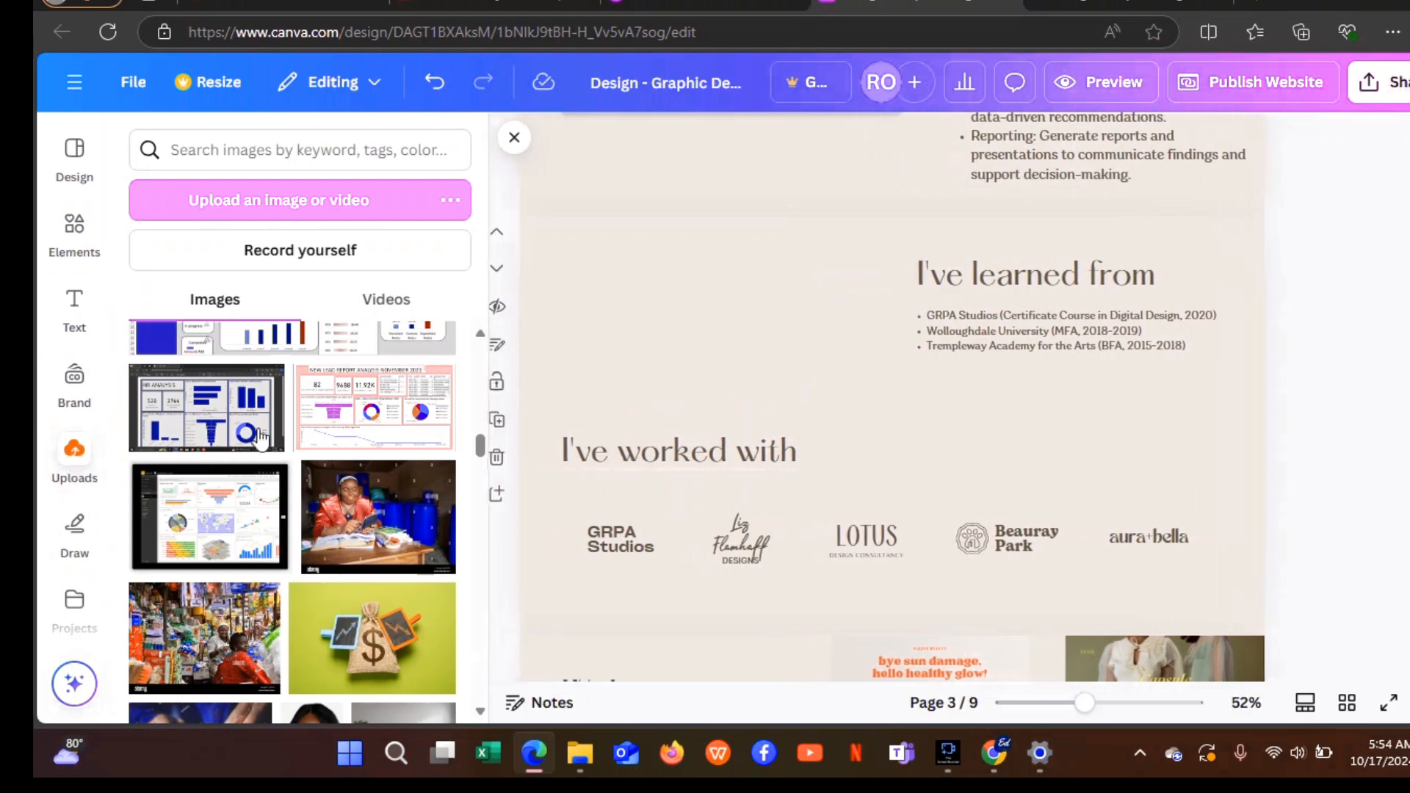
{"action": "left_click_drag", "start_coordinate": [480, 439], "coordinate": [470, 487]}
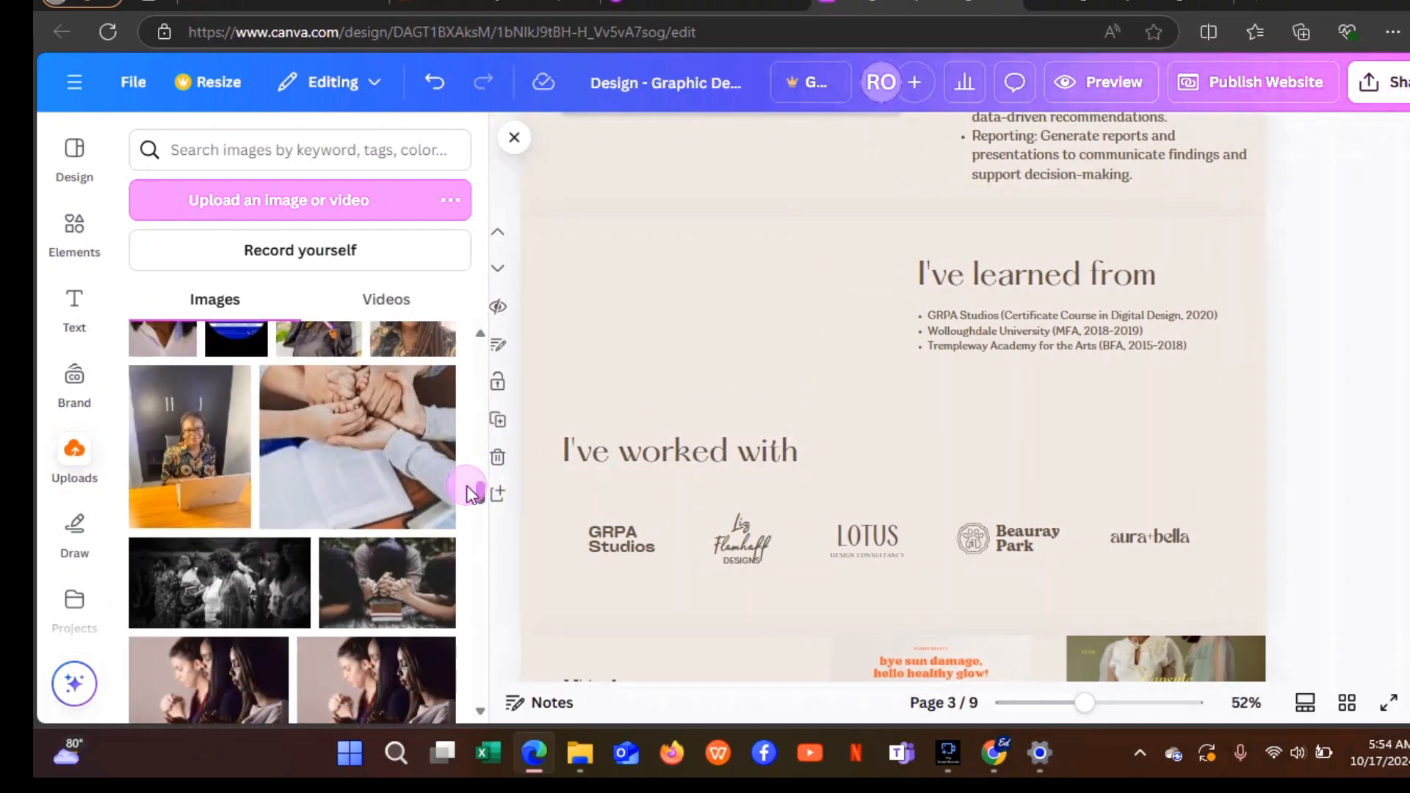
{"action": "left_click", "coordinate": [197, 496]}
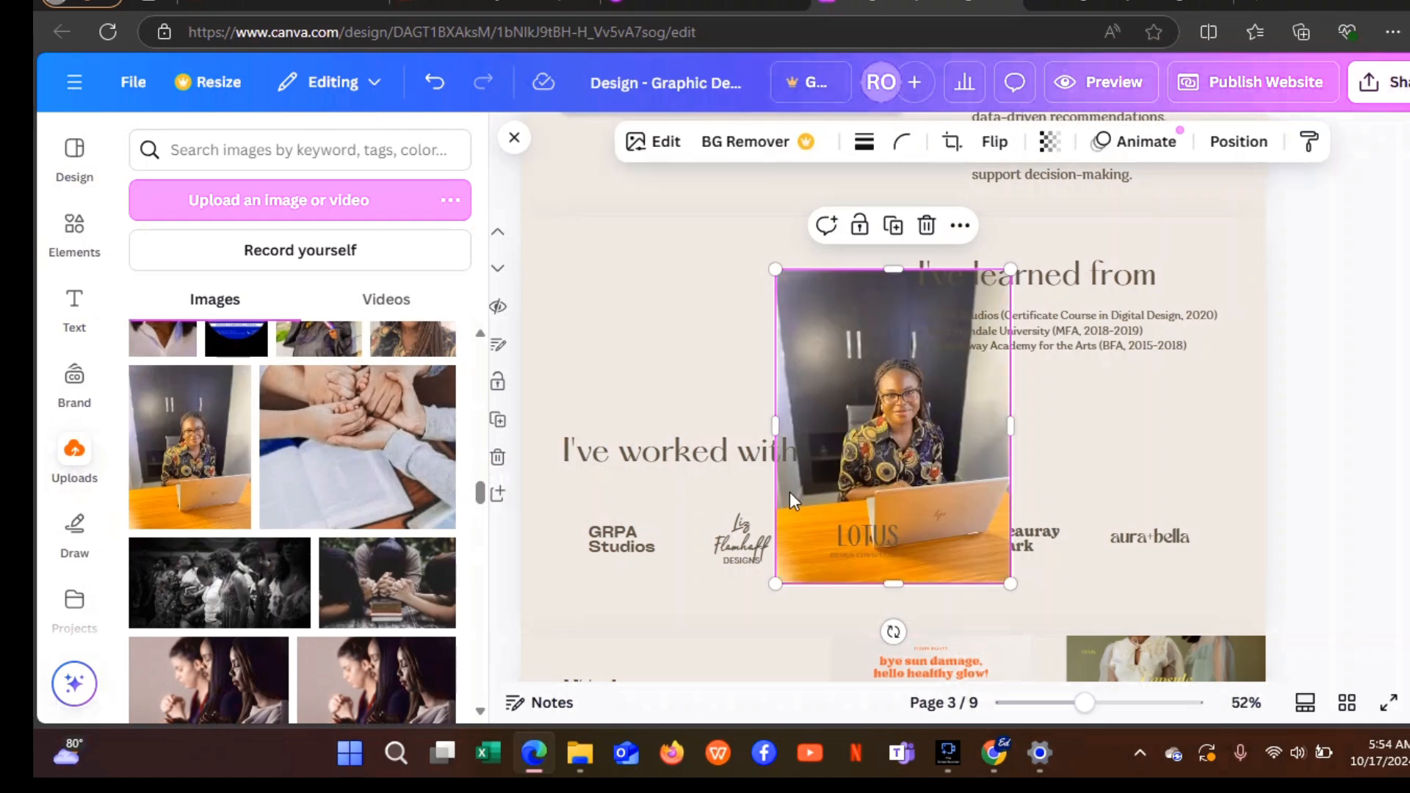
{"action": "left_click", "coordinate": [860, 426]}
{"action": "left_click_drag", "start_coordinate": [860, 426], "coordinate": [676, 401]}
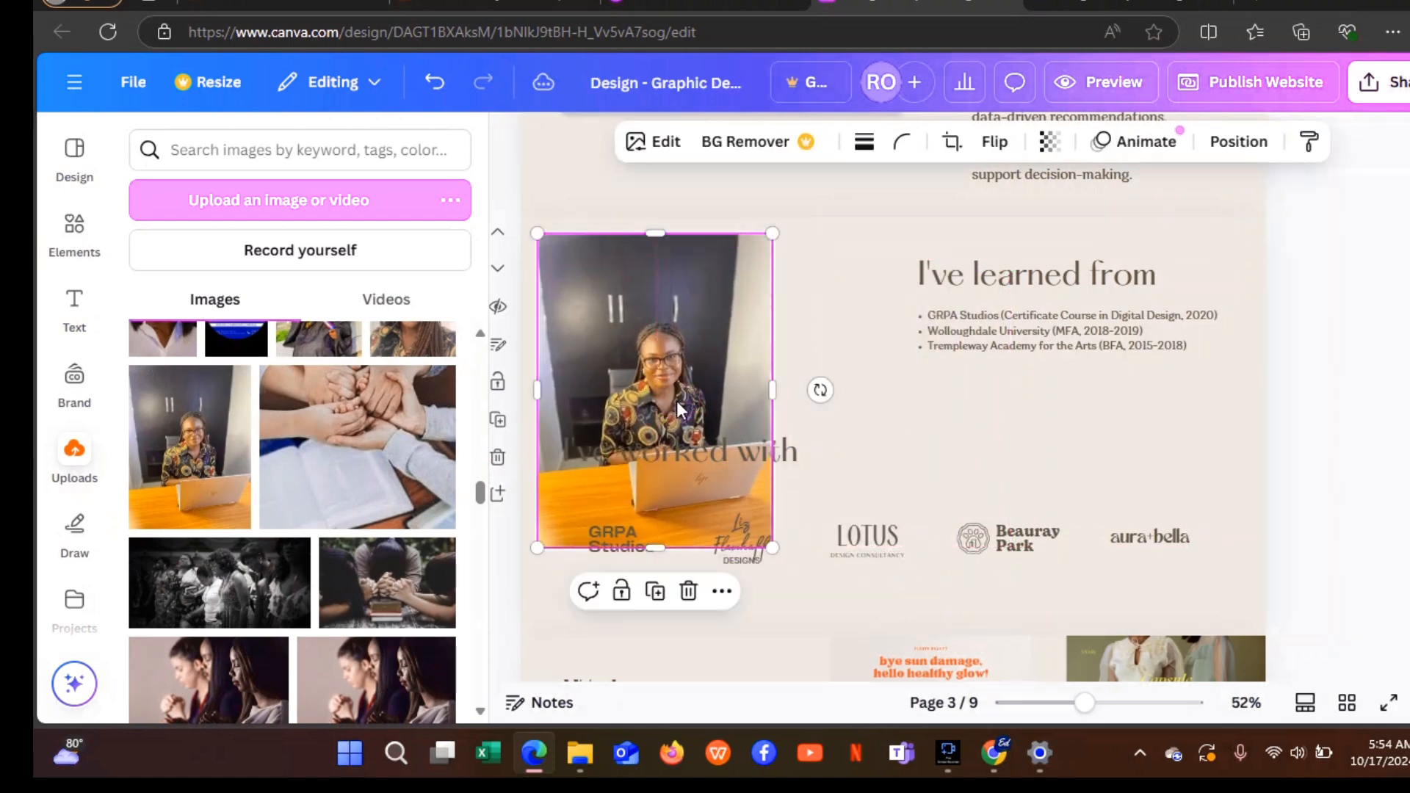
Delete the I've worked with heading, GRPA Studios logo and script signature logo.
{"action": "left_click", "coordinate": [706, 441]}
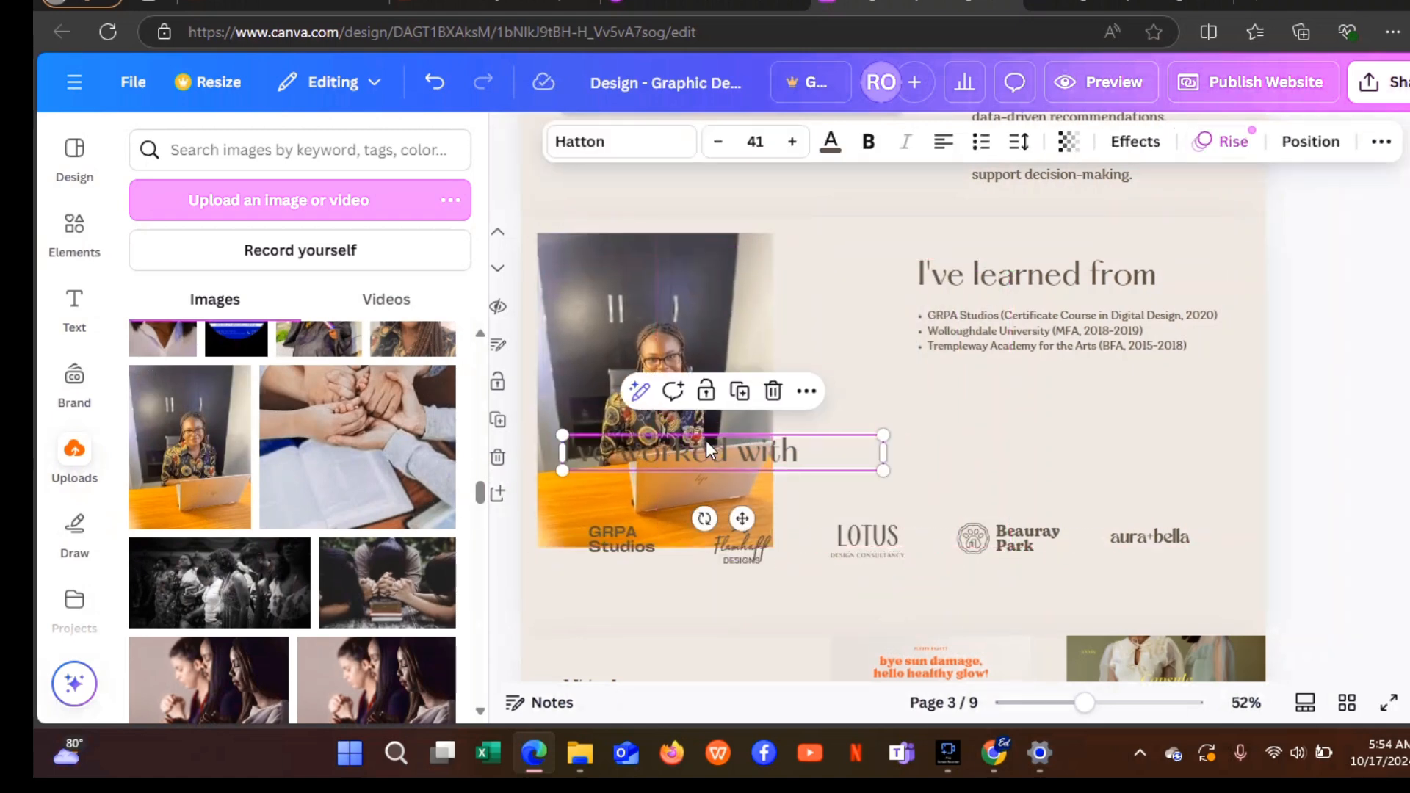
{"action": "left_click", "coordinate": [776, 397]}
{"action": "left_click", "coordinate": [618, 544]}
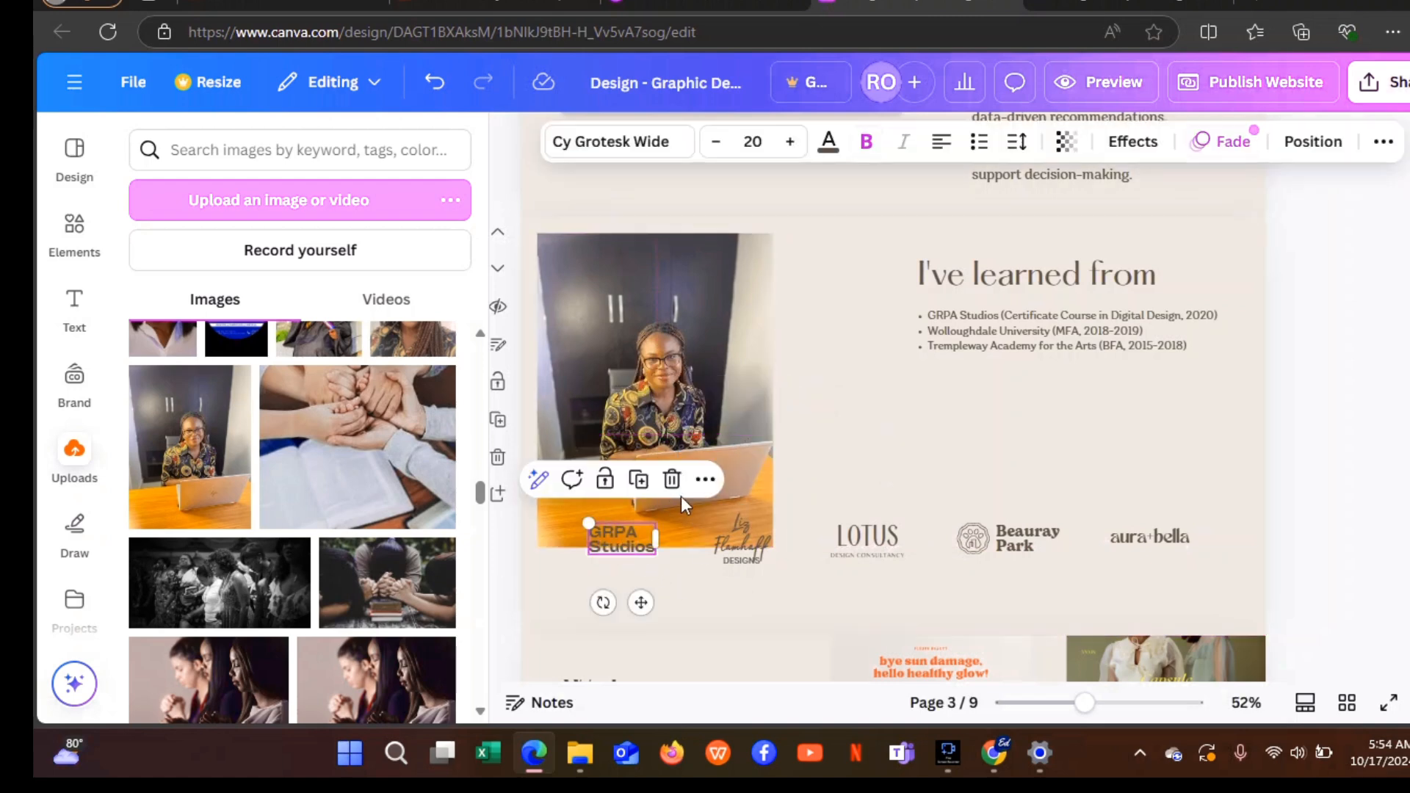
{"action": "left_click", "coordinate": [672, 479]}
{"action": "left_click", "coordinate": [762, 540]}
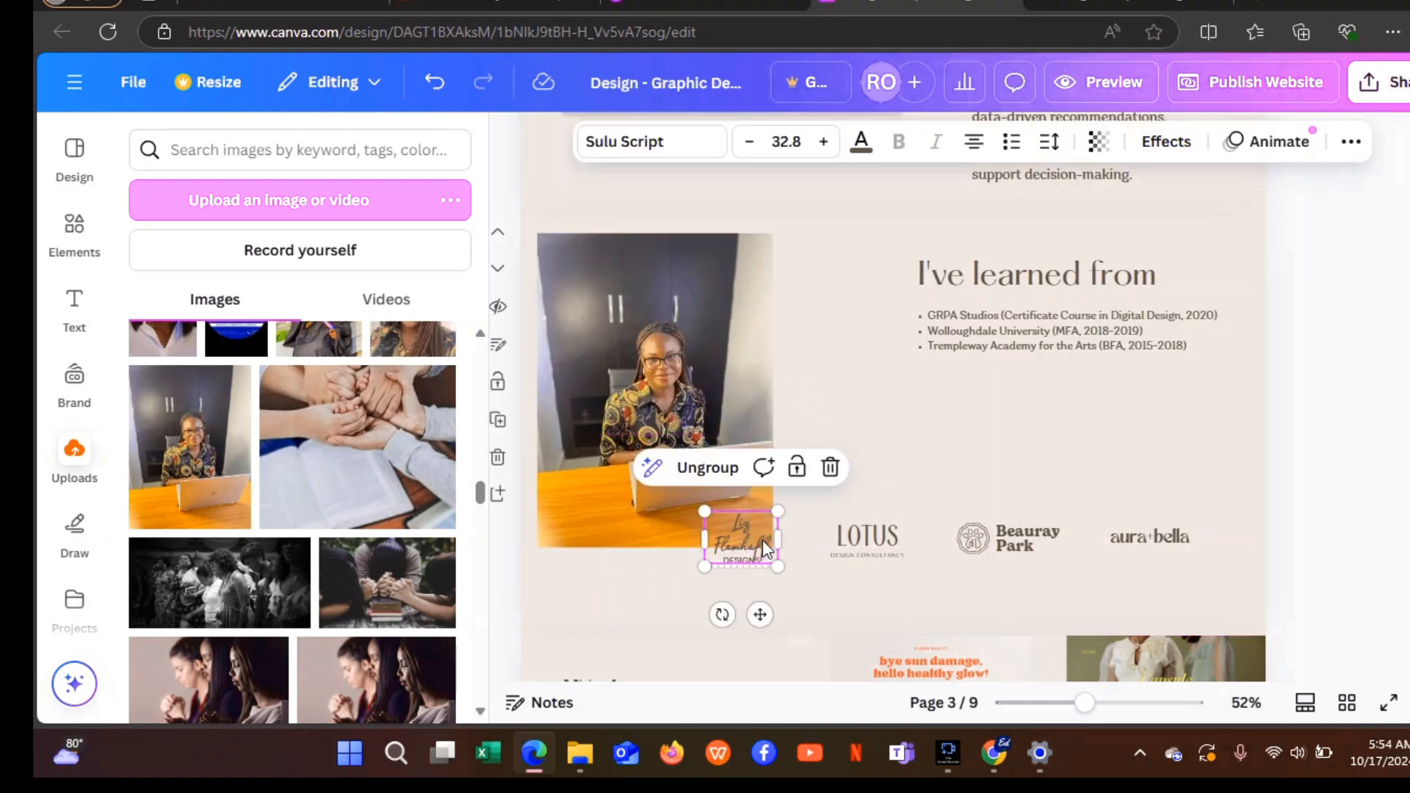
{"action": "left_click", "coordinate": [836, 467]}
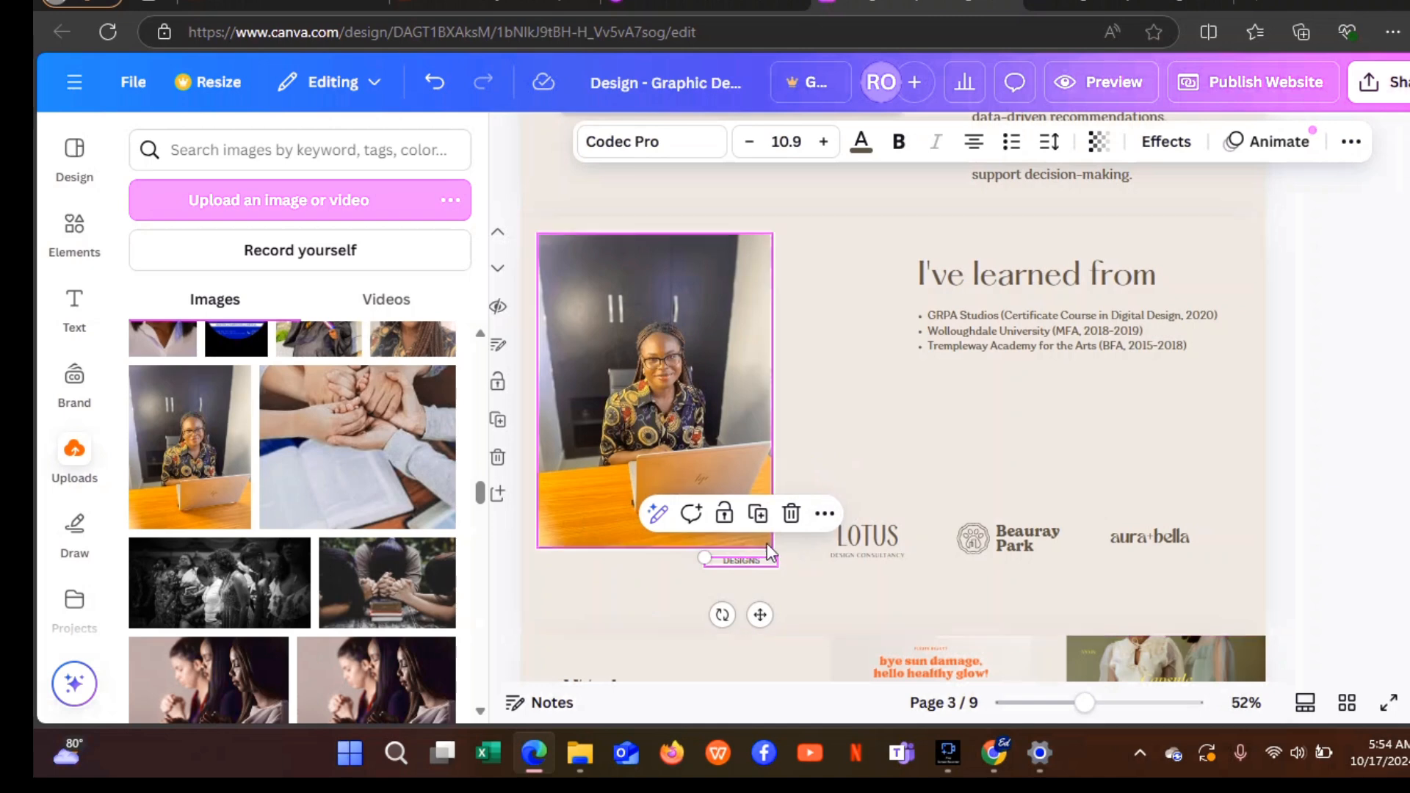
Remove the leftover DESIGNS text and enlarge the portrait to fill the section's left half.
{"action": "left_click", "coordinate": [791, 514]}
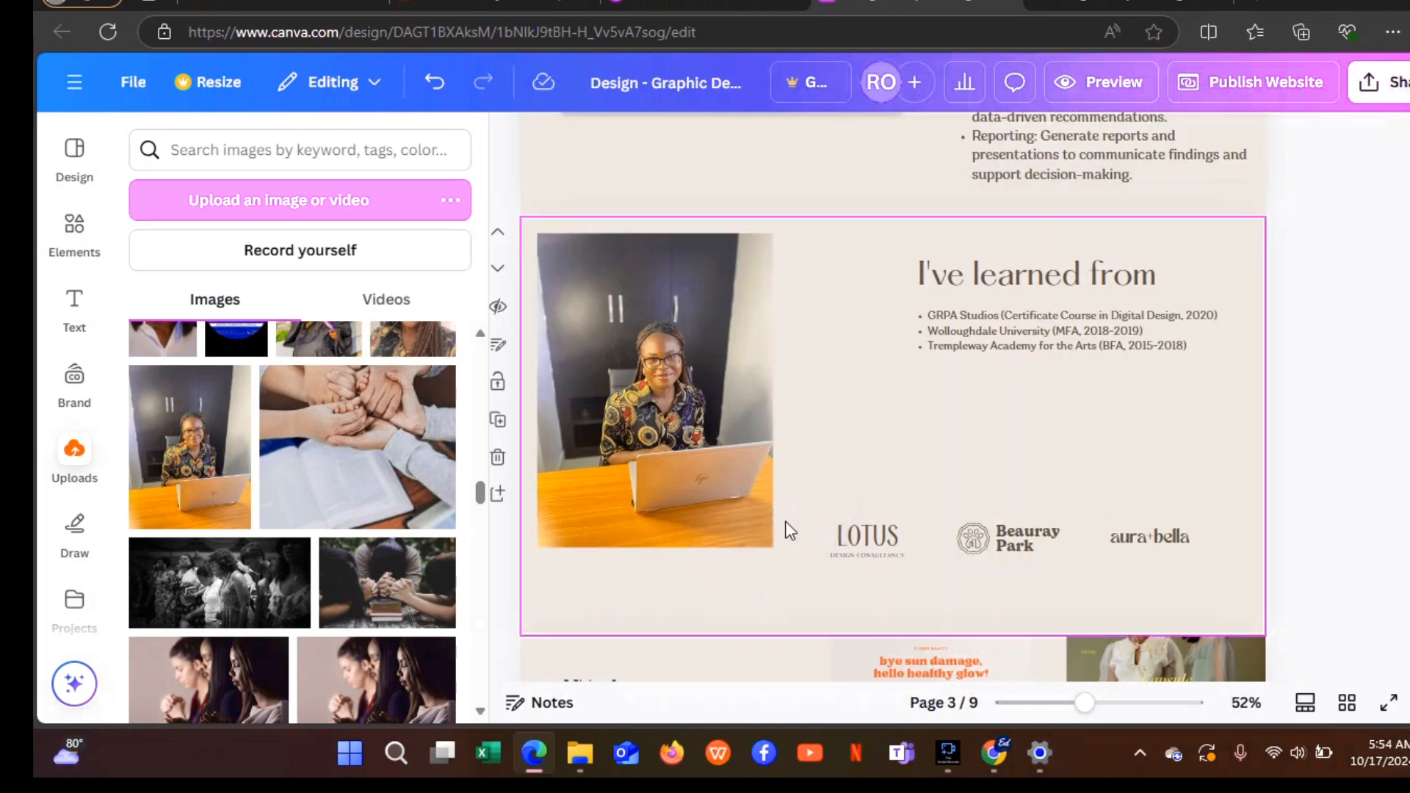
{"action": "mouse_move", "coordinate": [708, 519]}
{"action": "left_mouse_down"}
{"action": "mouse_move", "coordinate": [743, 529]}
{"action": "mouse_move", "coordinate": [694, 511]}
{"action": "left_mouse_up"}
{"action": "left_click_drag", "start_coordinate": [642, 548], "coordinate": [642, 523]}
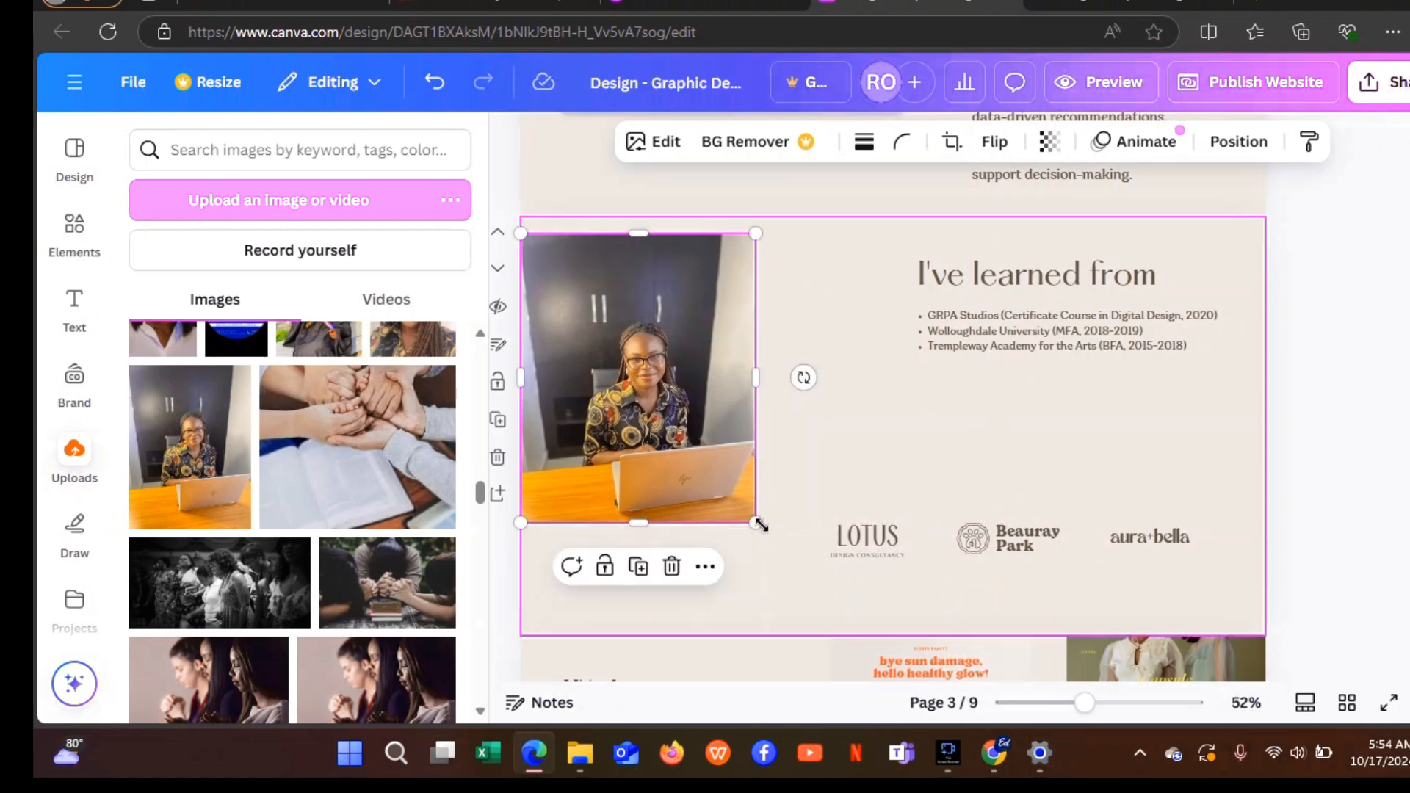
{"action": "left_click_drag", "start_coordinate": [757, 523], "coordinate": [833, 635]}
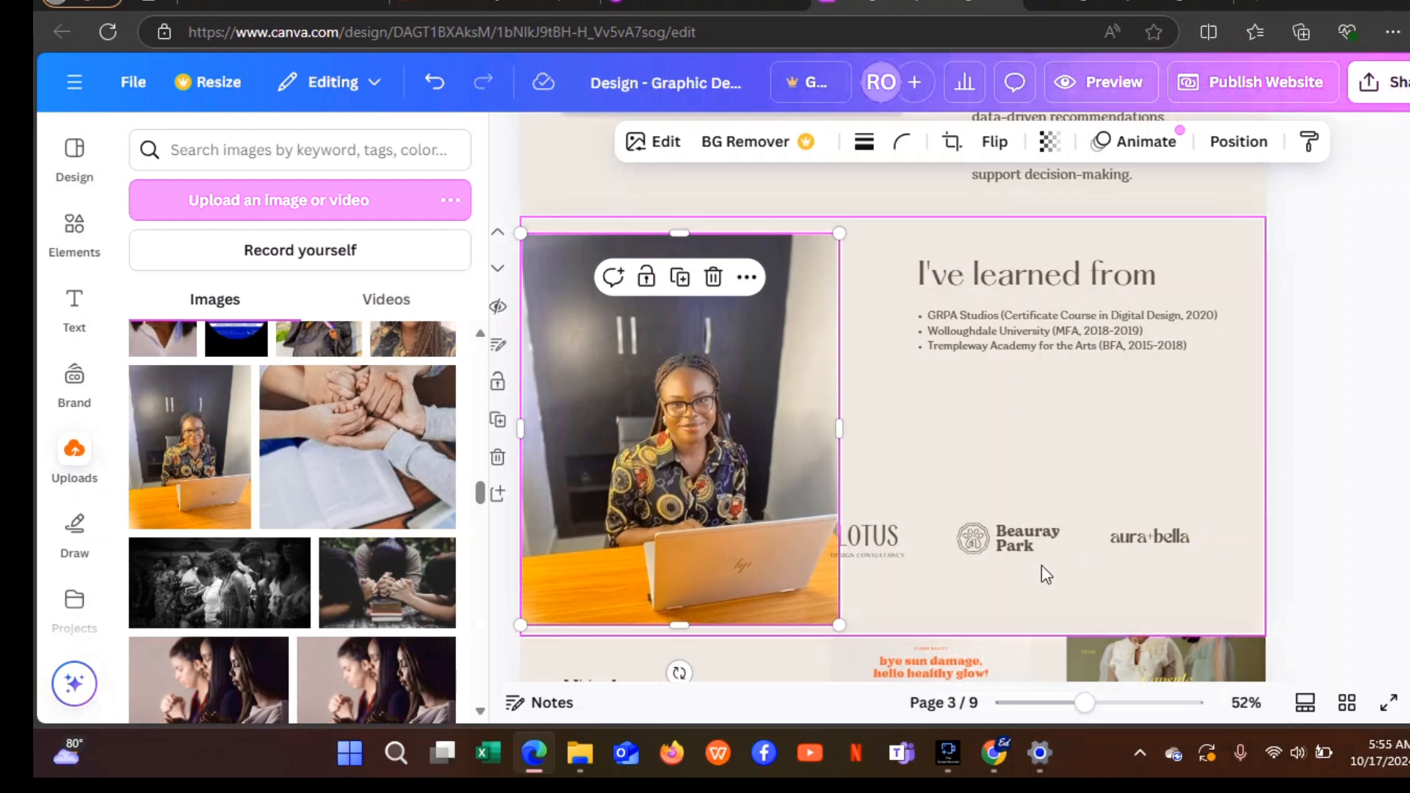
Delete the LOTUS, Beauray Park and aura bella logos, including their extra line and icon.
{"action": "left_click", "coordinate": [893, 538]}
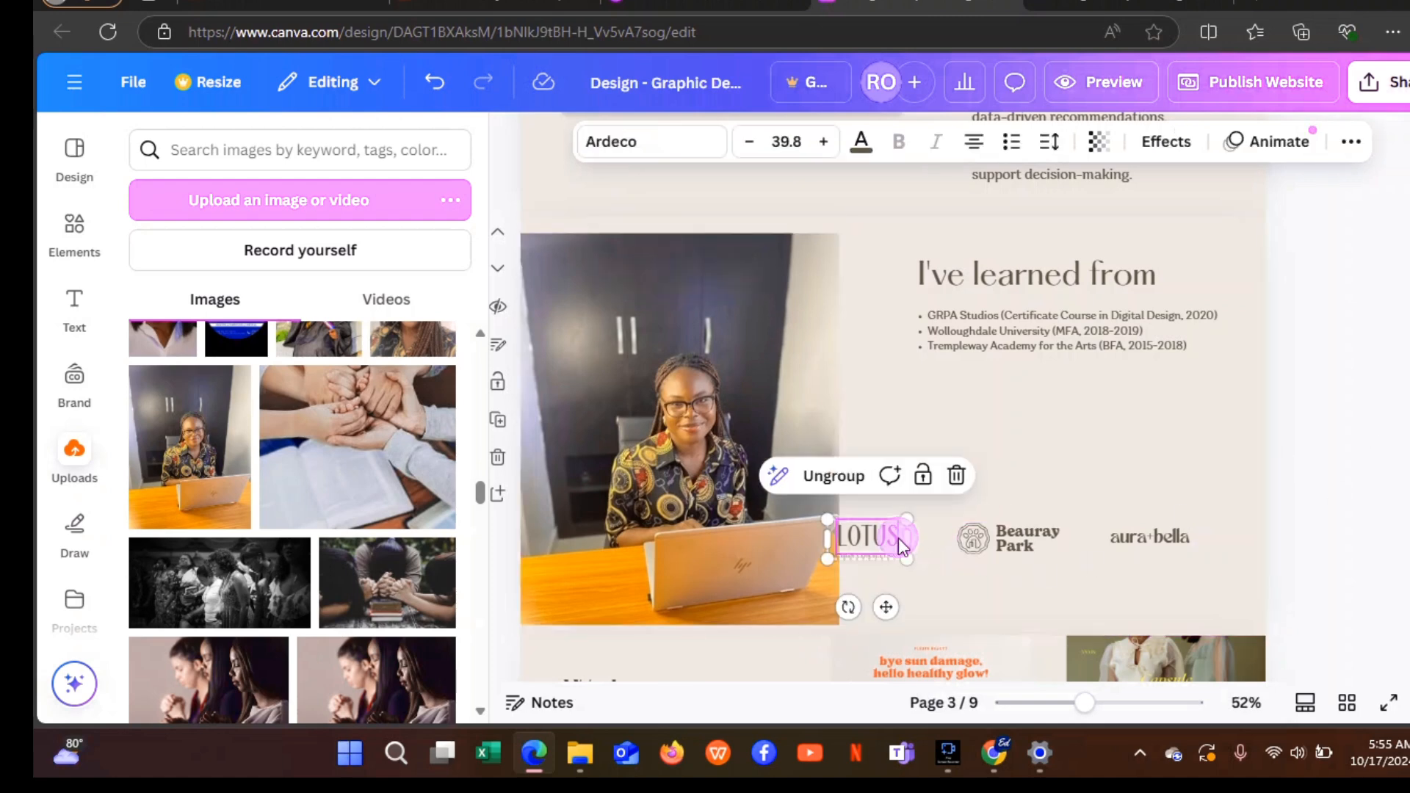
{"action": "left_click", "coordinate": [956, 476]}
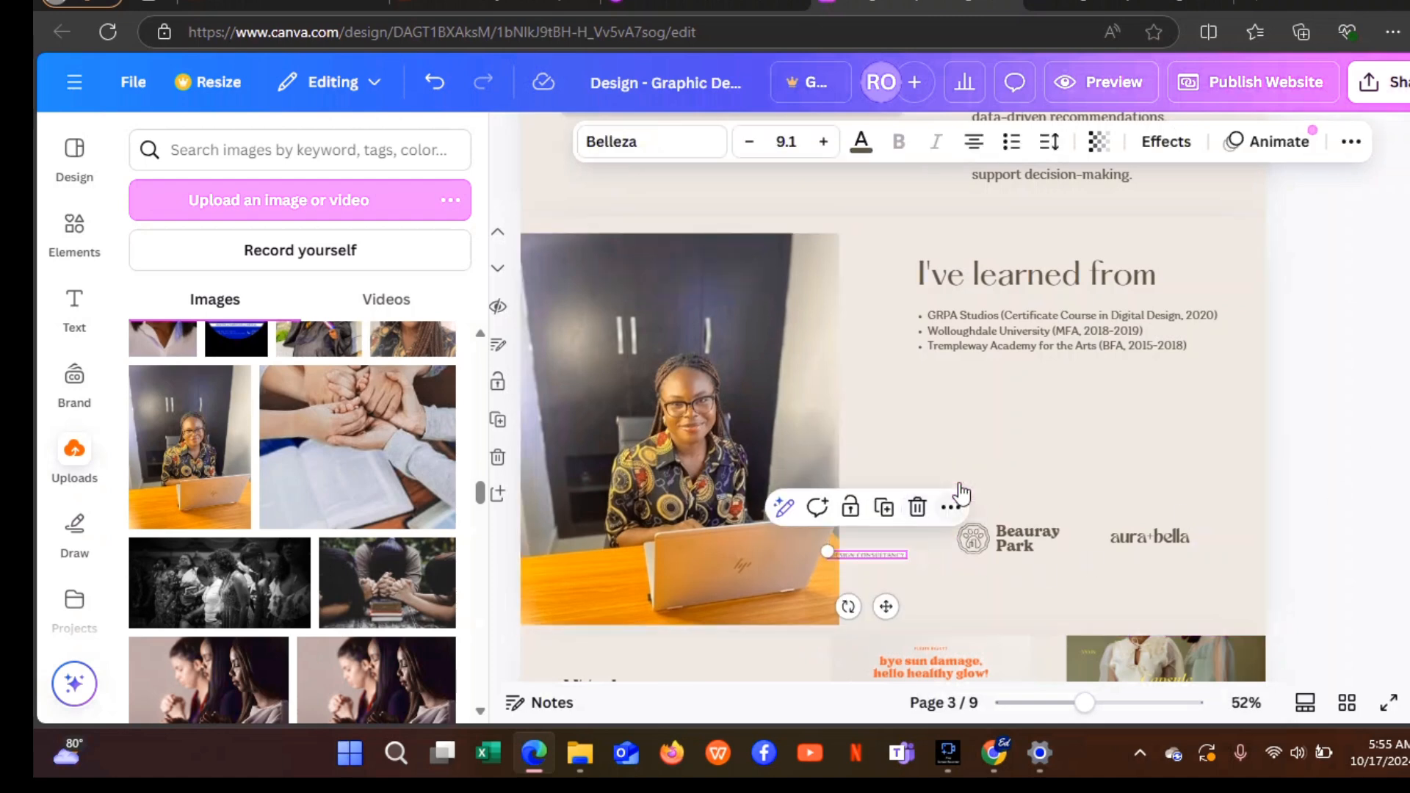
{"action": "left_click", "coordinate": [918, 508]}
{"action": "left_click", "coordinate": [1031, 536]}
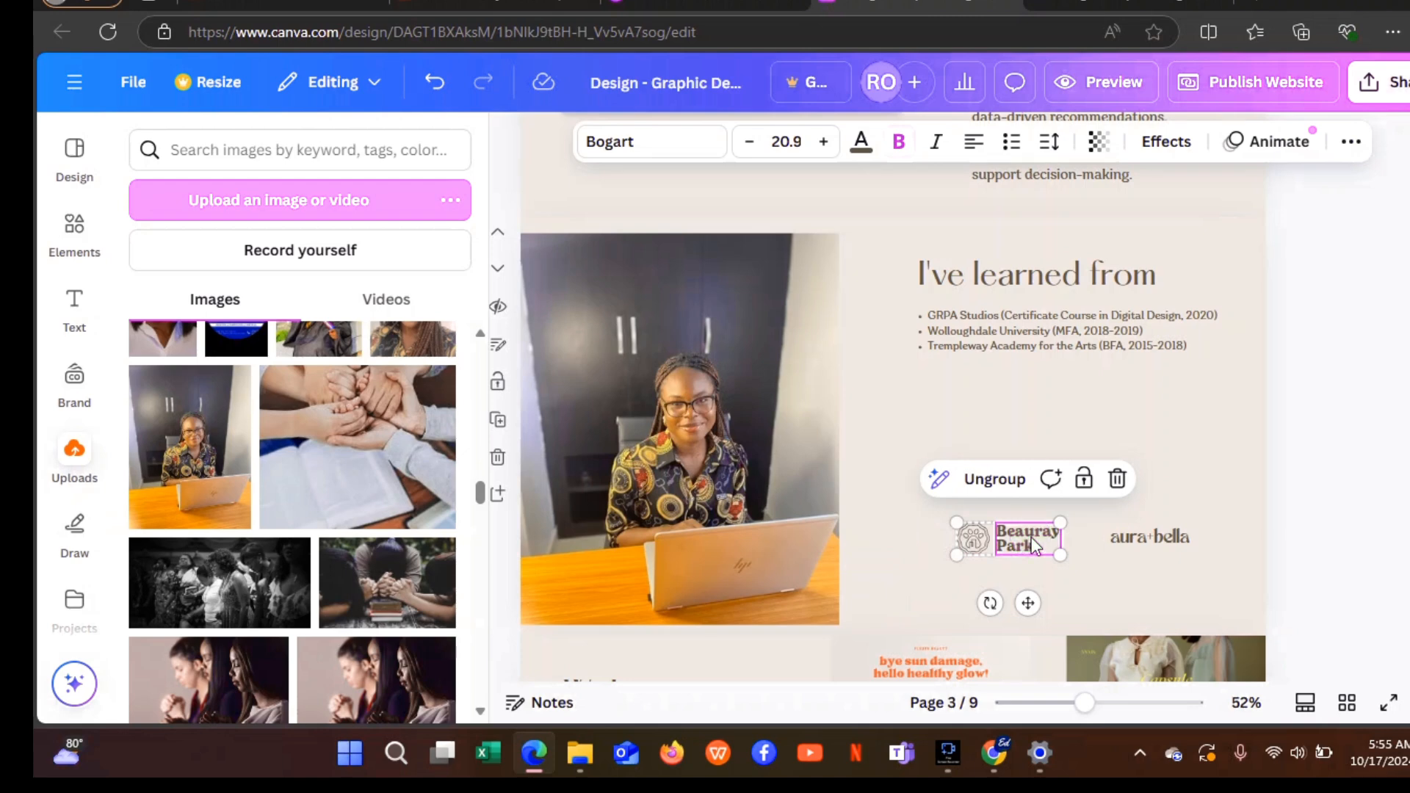
{"action": "left_click", "coordinate": [1122, 479]}
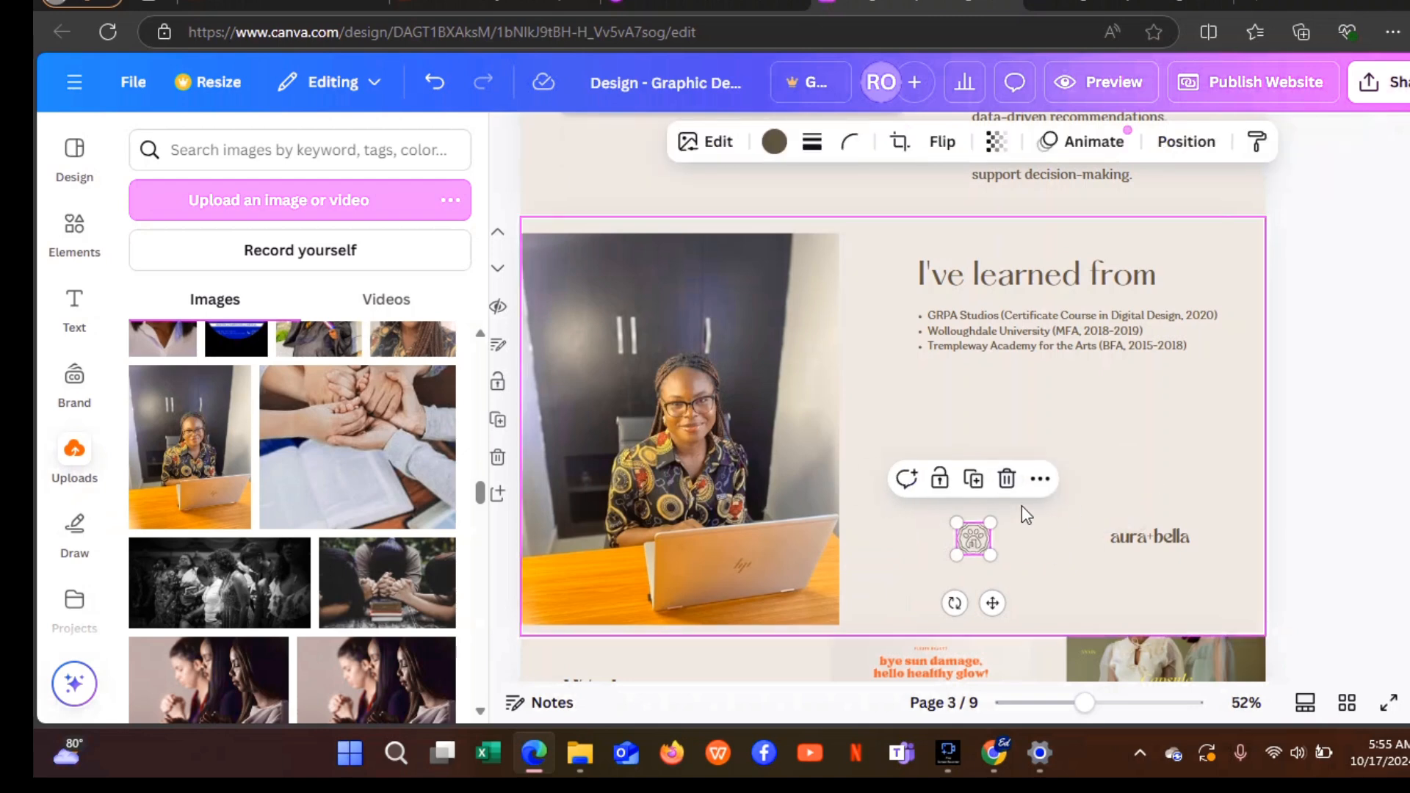
{"action": "left_click", "coordinate": [1006, 479]}
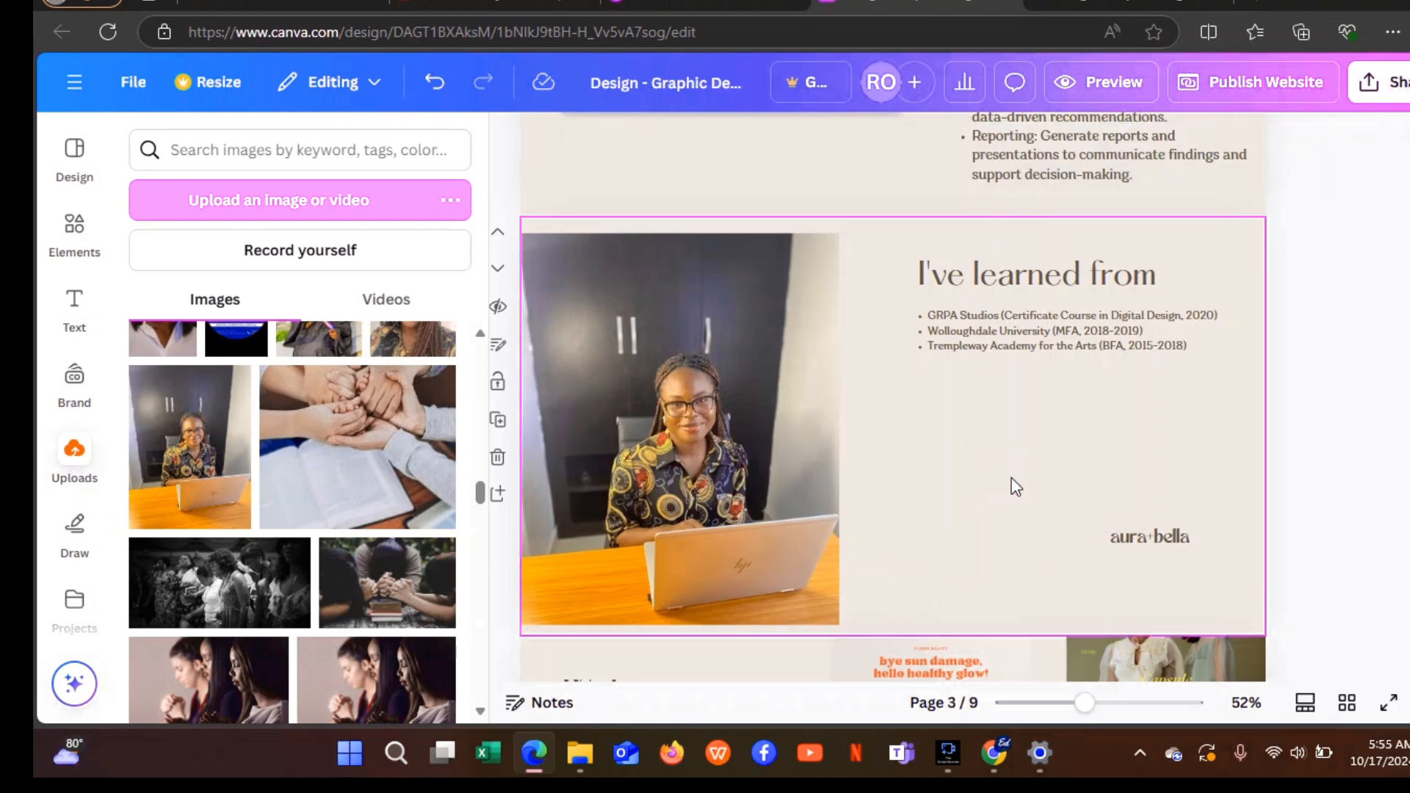
{"action": "left_click", "coordinate": [1160, 538]}
{"action": "left_click", "coordinate": [1196, 486]}
Retitle the I've learned from heading as 'About Me'.
{"action": "left_click", "coordinate": [1020, 263]}
{"action": "left_click", "coordinate": [1020, 263]}
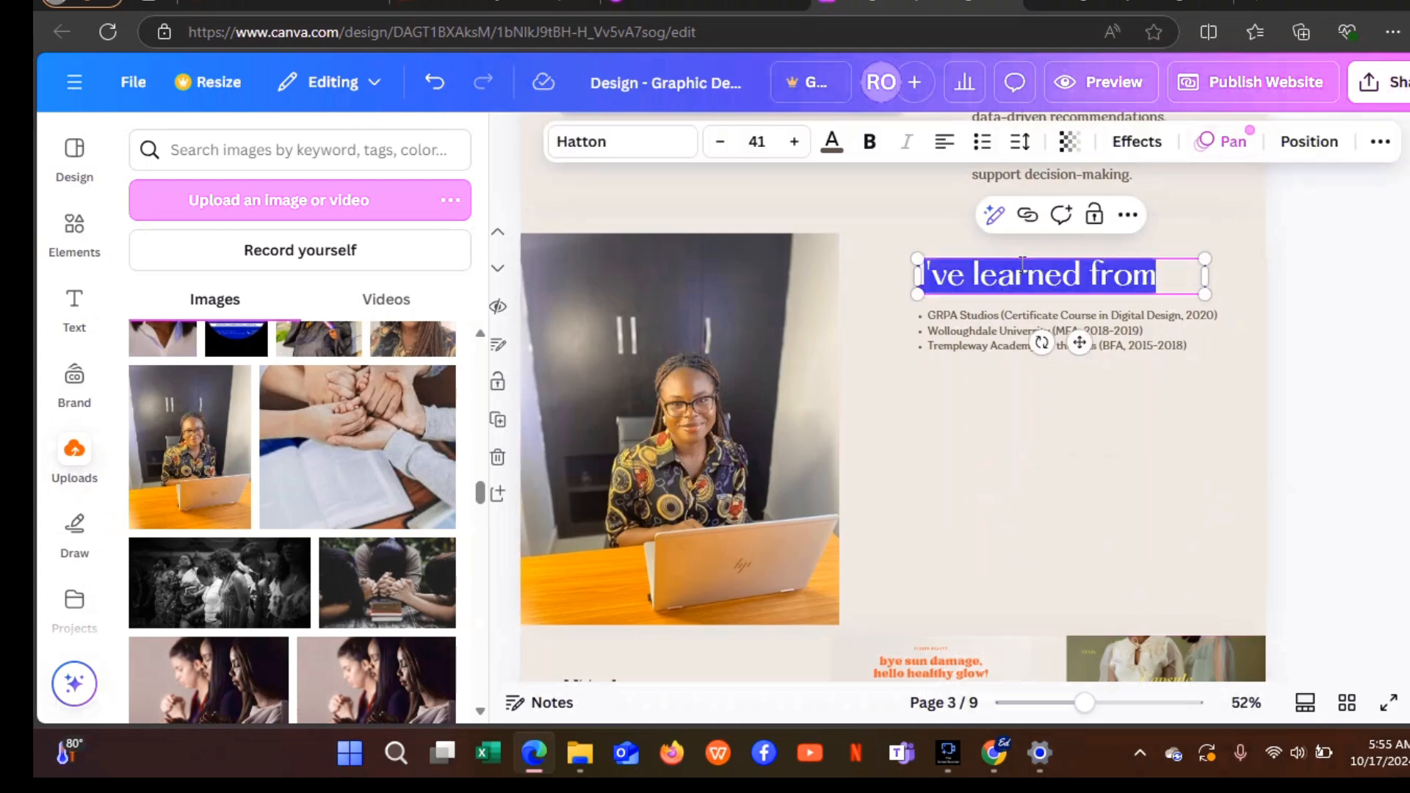
{"action": "key", "text": "BackSpace"}
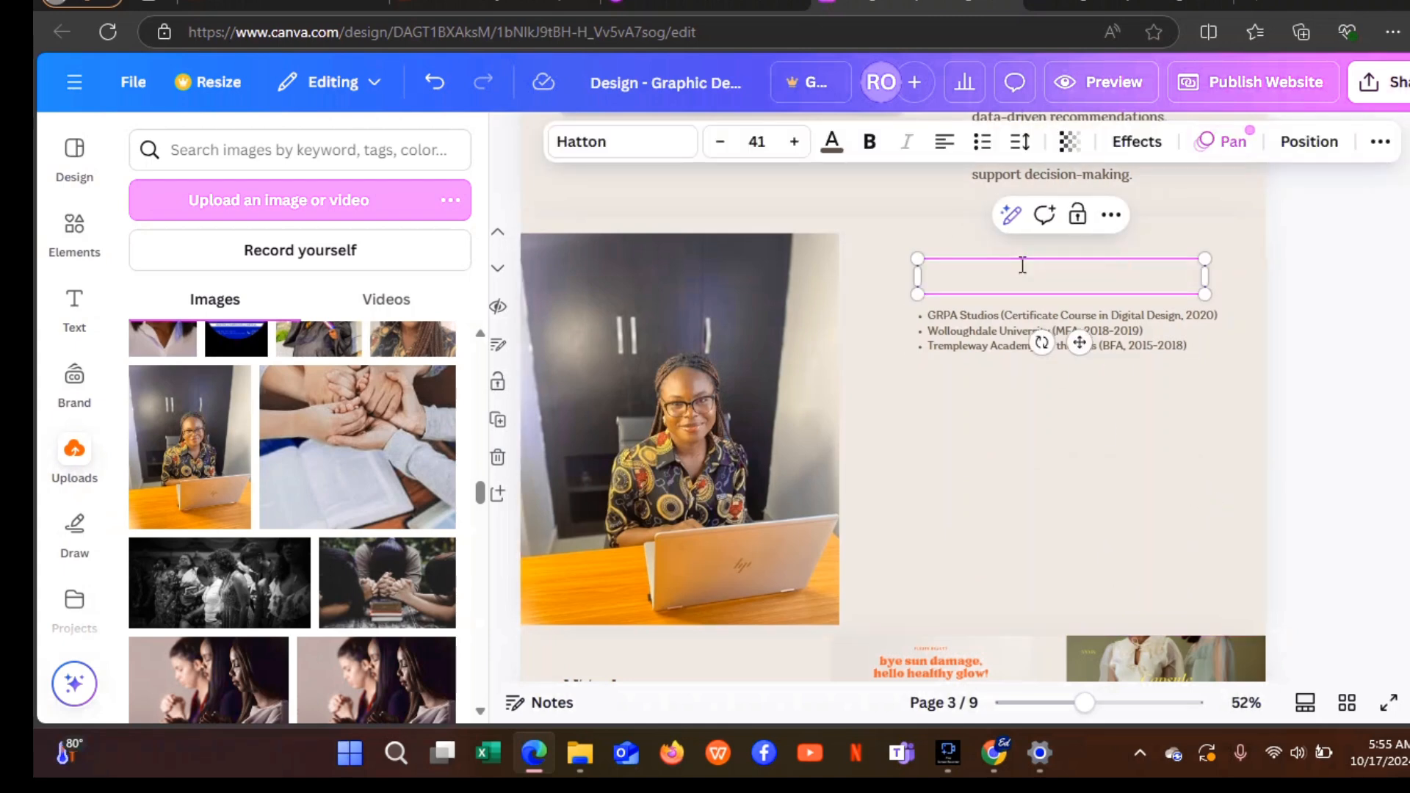
{"action": "type", "text": "AB"}
{"action": "key", "text": "BackSpace"}
{"action": "type", "text": "bout"}
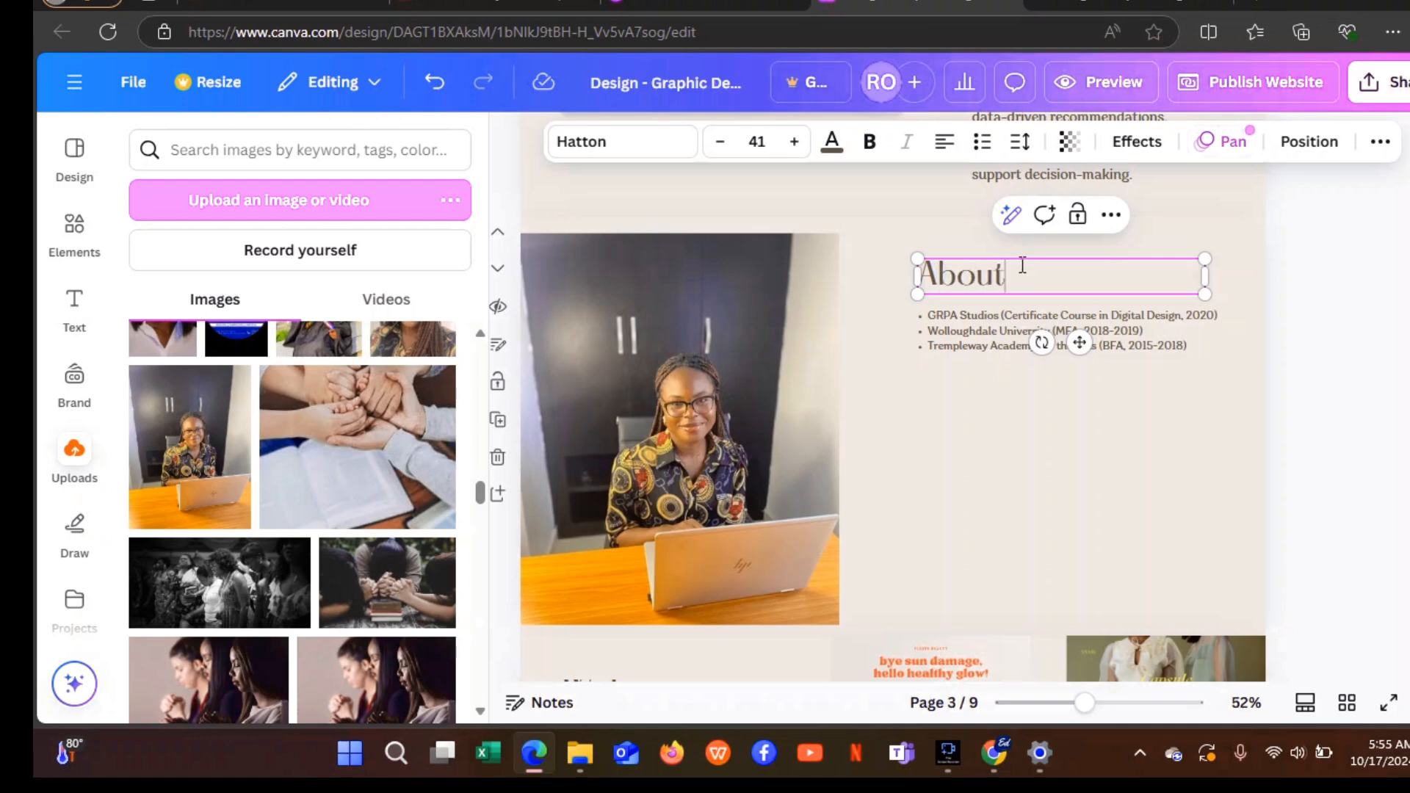
{"action": "type", "text": " Me"}
Paste the degree, certificate and work-experience summary into the bullet list and enlarge it to 26.
{"action": "left_click", "coordinate": [972, 314]}
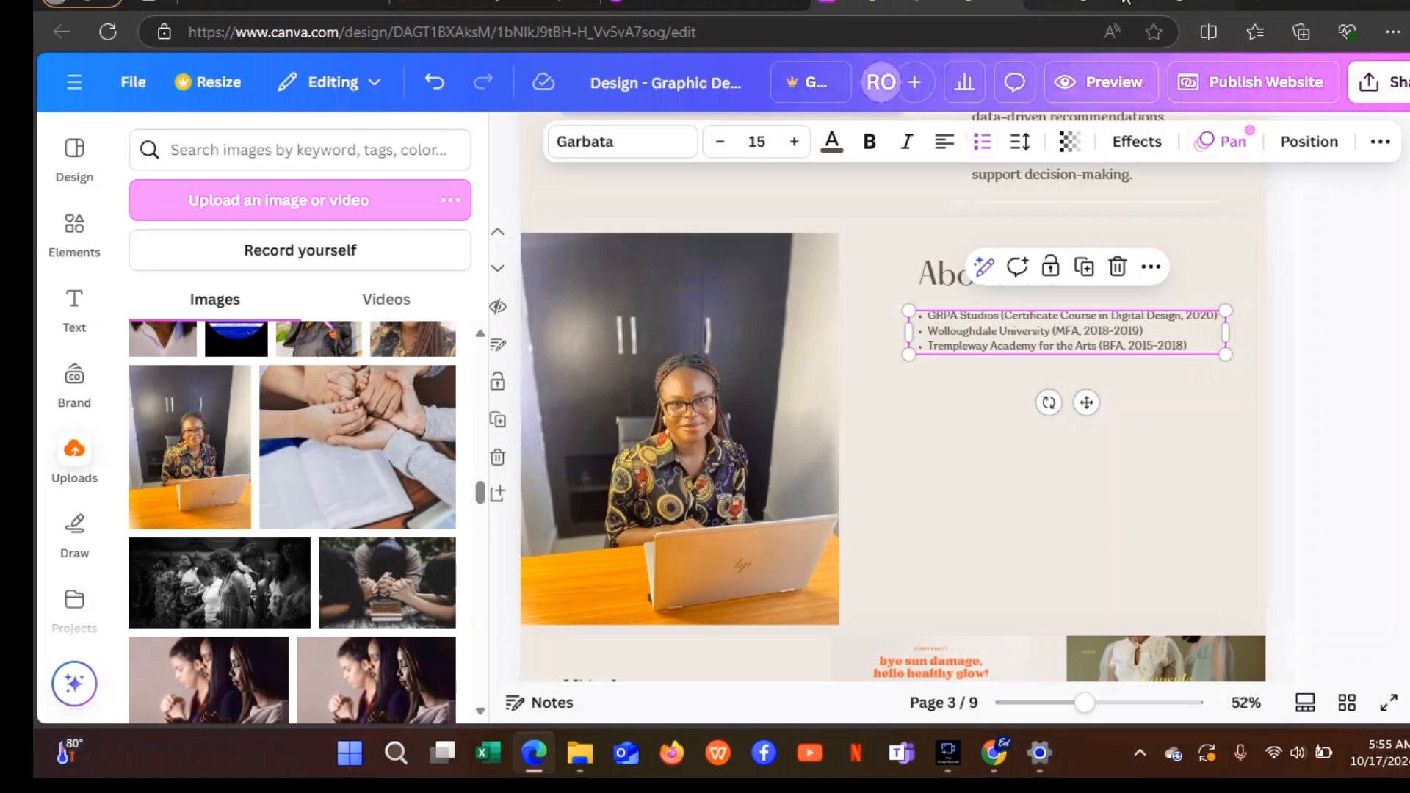
{"action": "type", "text": "I graduated from Nnamdi Azikiwe University with a BSC second class upper. I Got my data analysis certificate from Kodex Africa. I have done many personal projects, and worked in 2 companies as an intern, and later became a full staff in one of the company . I am proficient in Excel, power bi , Sql and Python for analysis ."}
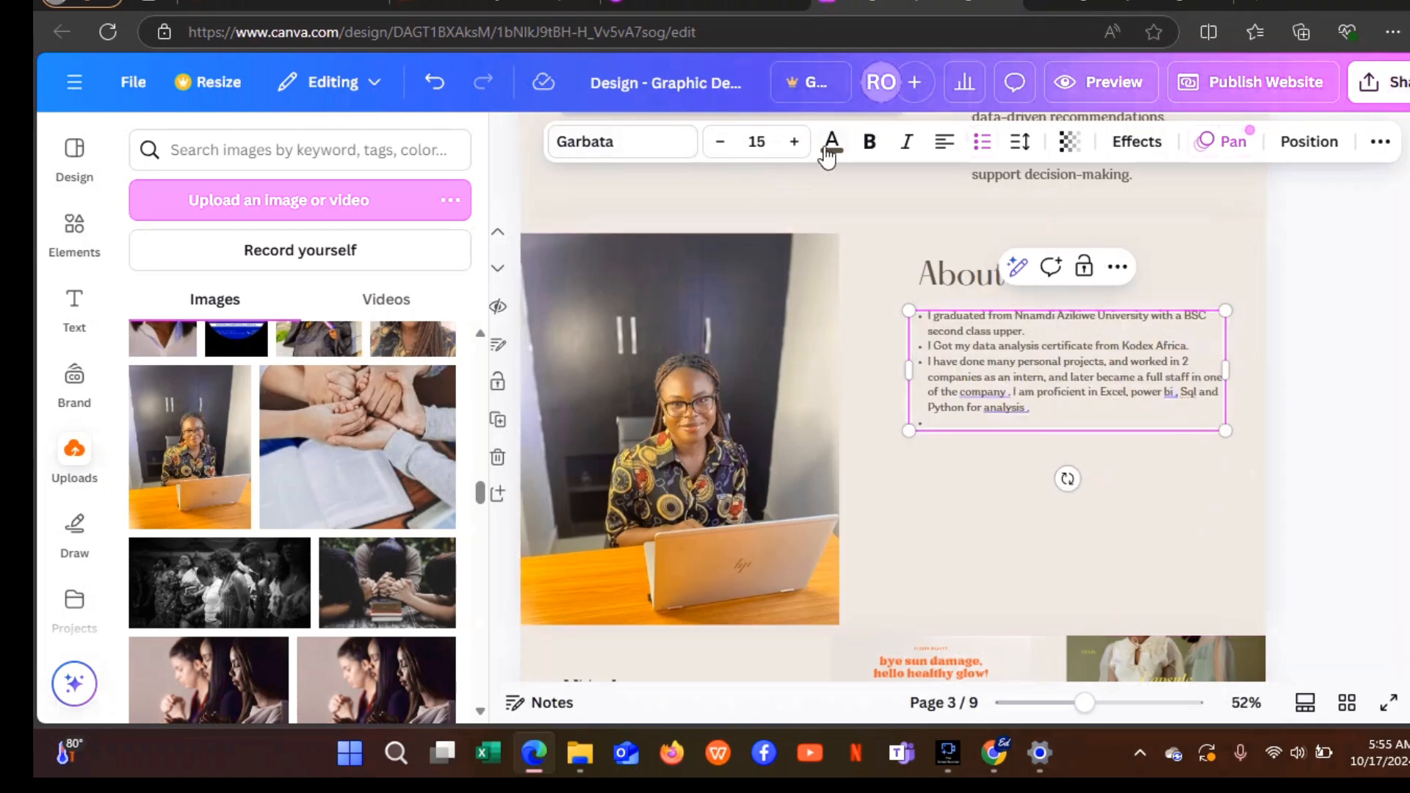
{"action": "left_click", "coordinate": [888, 280]}
{"action": "left_click", "coordinate": [1056, 372]}
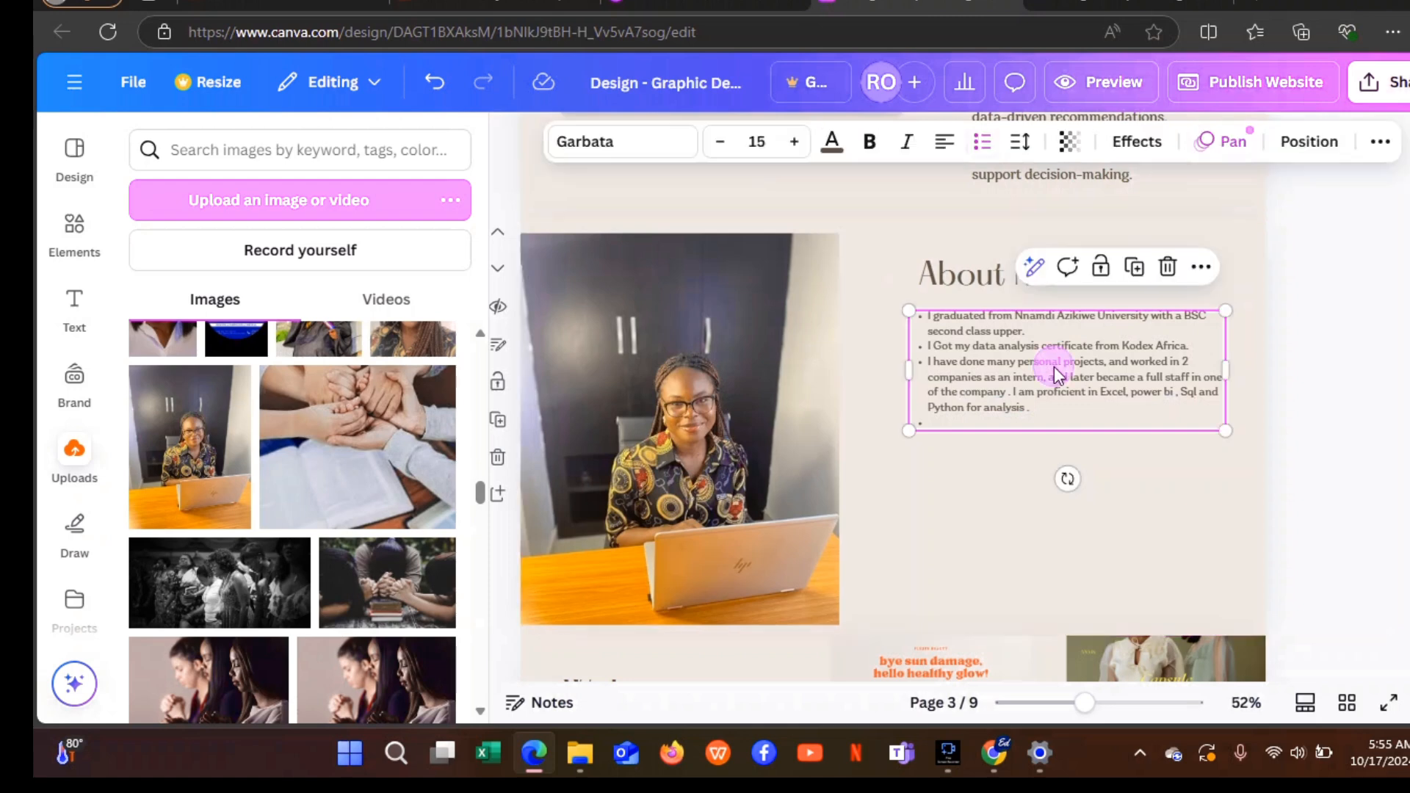
{"action": "left_click", "coordinate": [797, 141]}
{"action": "left_click", "coordinate": [796, 142]}
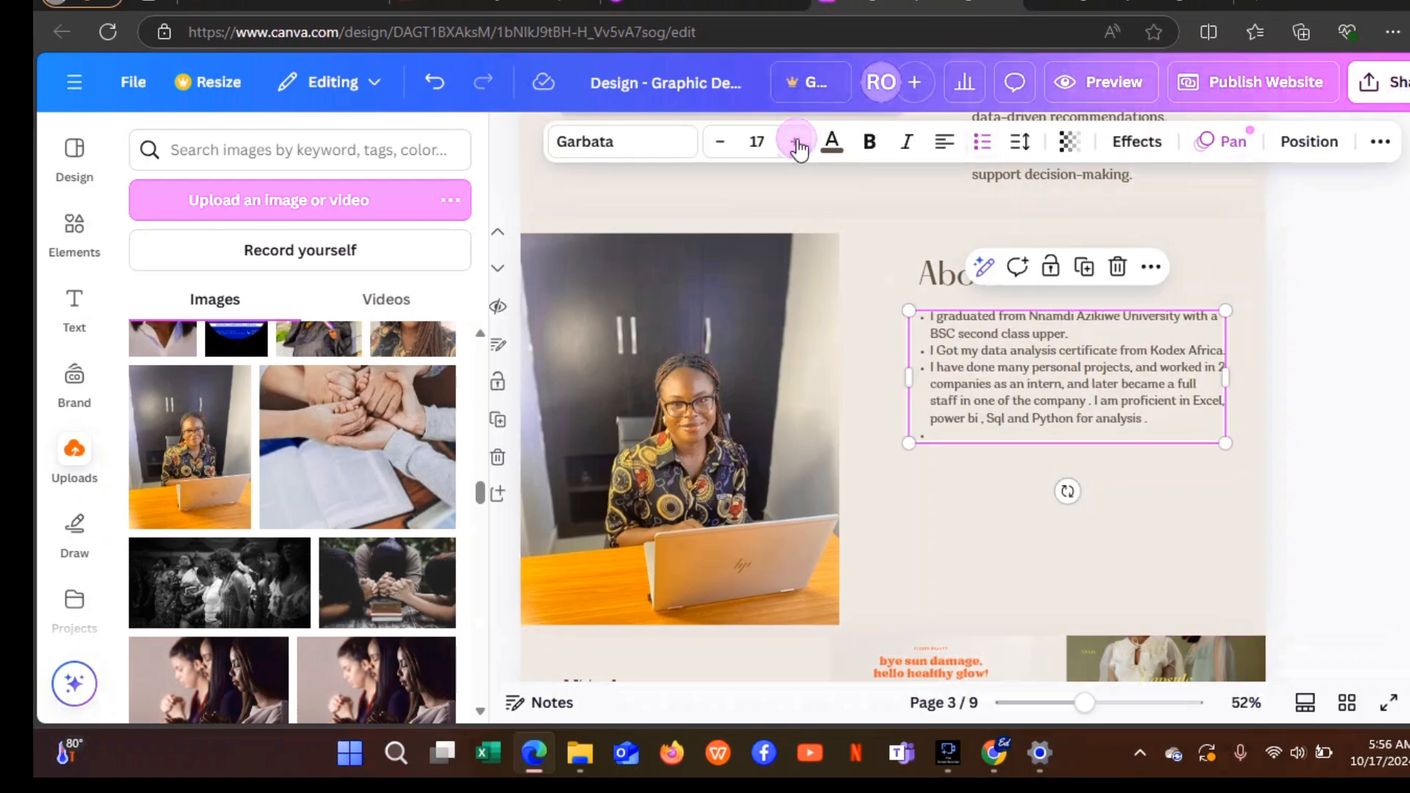
{"action": "left_click", "coordinate": [796, 141]}
{"action": "left_click", "coordinate": [796, 142]}
{"action": "left_click", "coordinate": [796, 141]}
{"action": "left_click", "coordinate": [796, 141]}
{"action": "left_click", "coordinate": [796, 142]}
{"action": "left_click", "coordinate": [796, 142]}
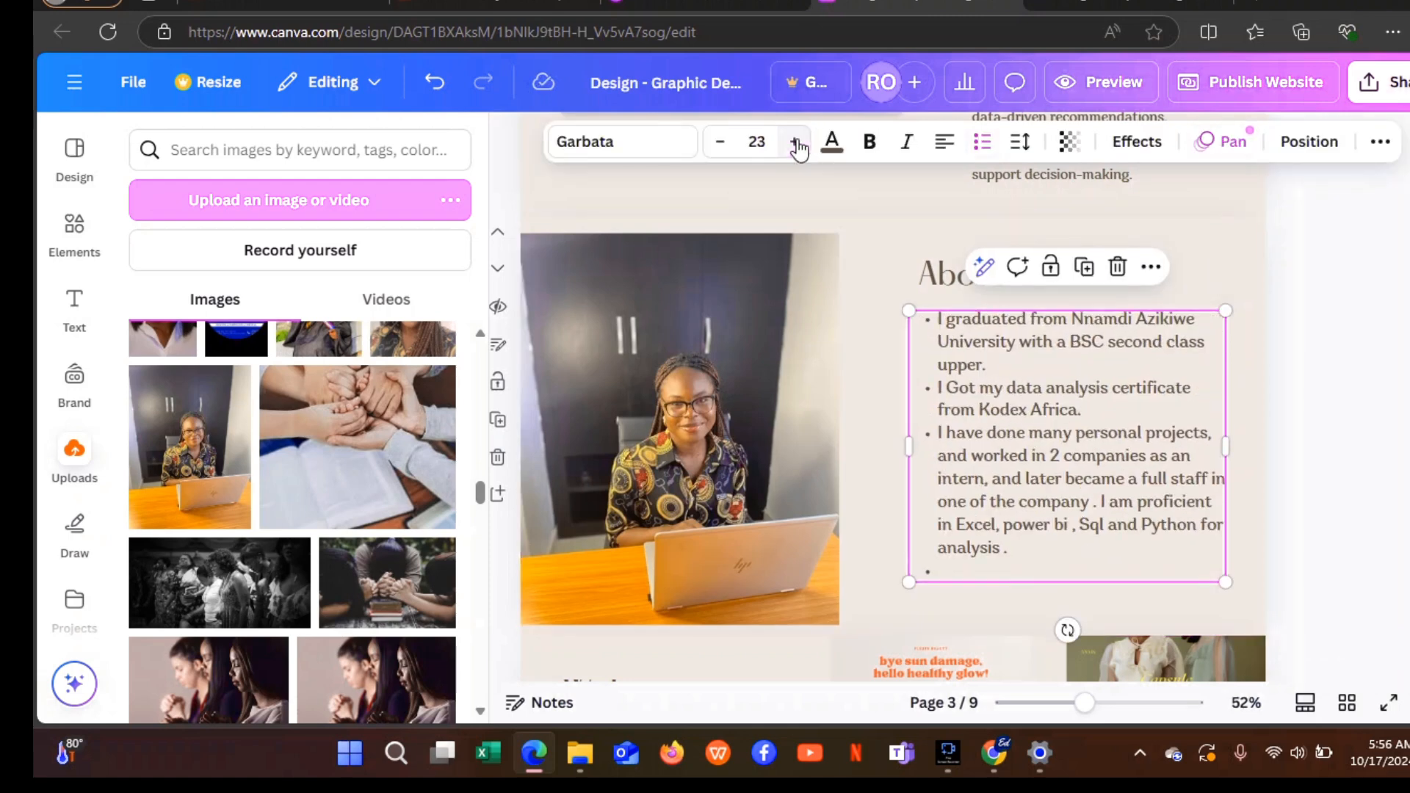
{"action": "left_click", "coordinate": [796, 142]}
{"action": "left_click", "coordinate": [796, 142]}
{"action": "left_click", "coordinate": [797, 142]}
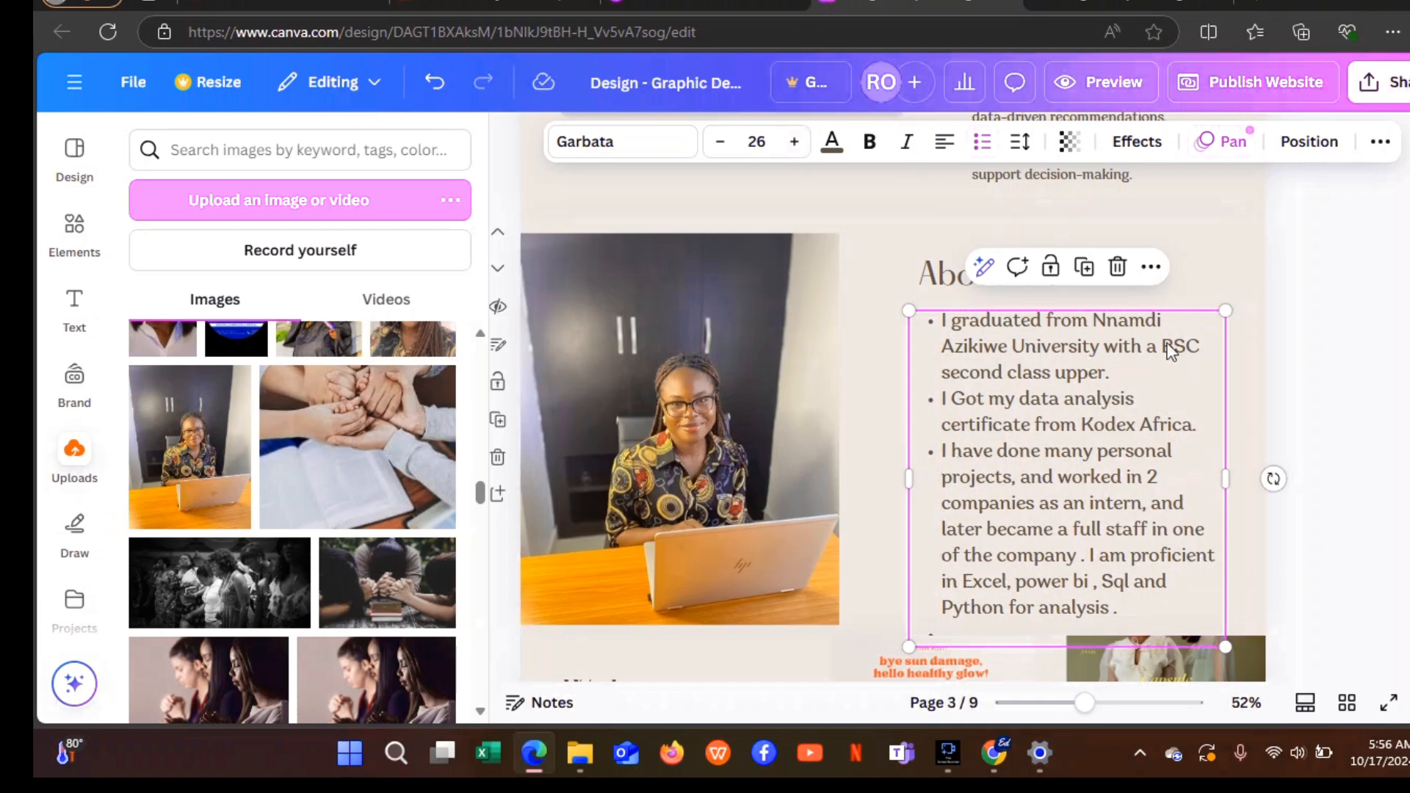
{"action": "left_click", "coordinate": [1201, 244]}
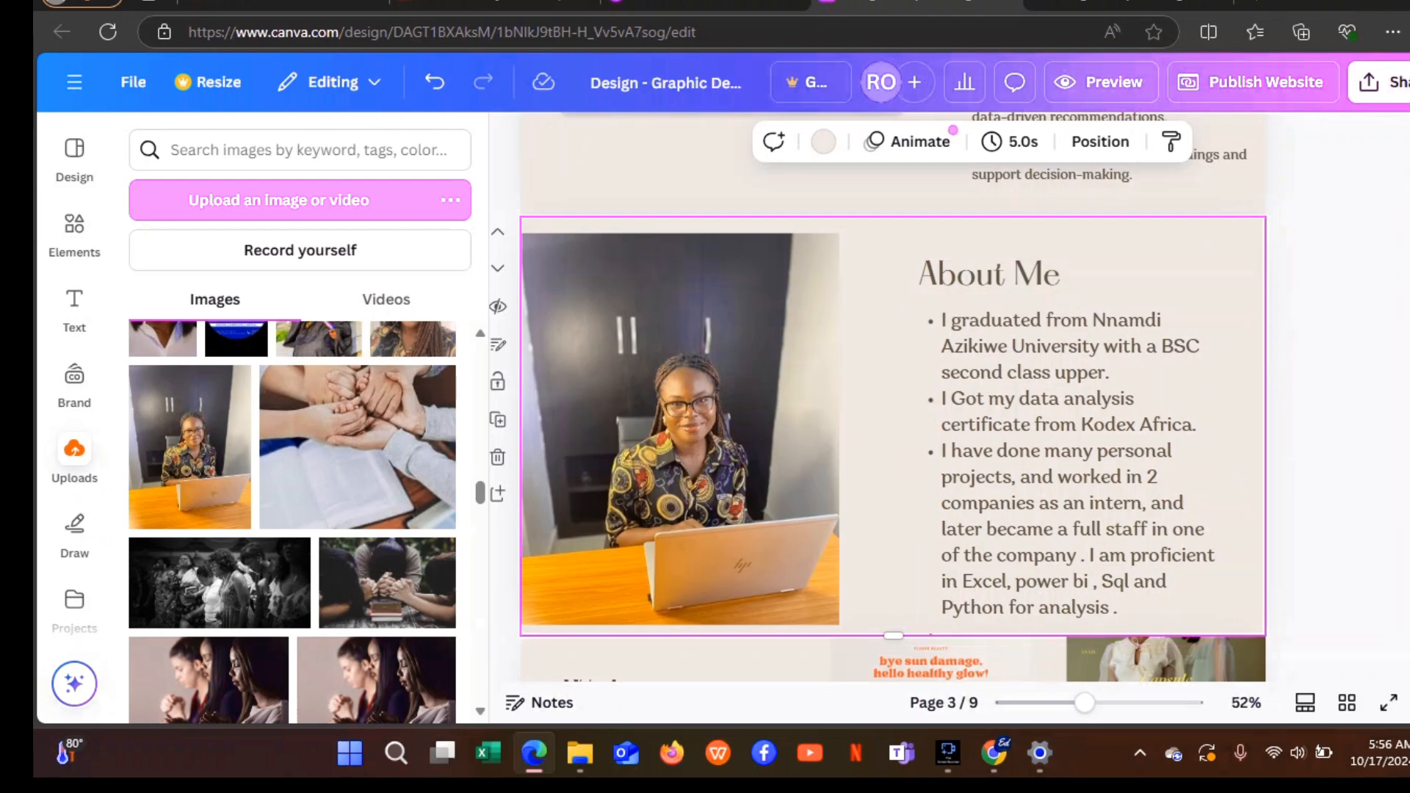
Replace the Website Design heading text with 'New leads report Analysis'.
{"action": "scroll", "coordinate": [893, 397], "scroll_direction": "down", "scroll_amount": 3}
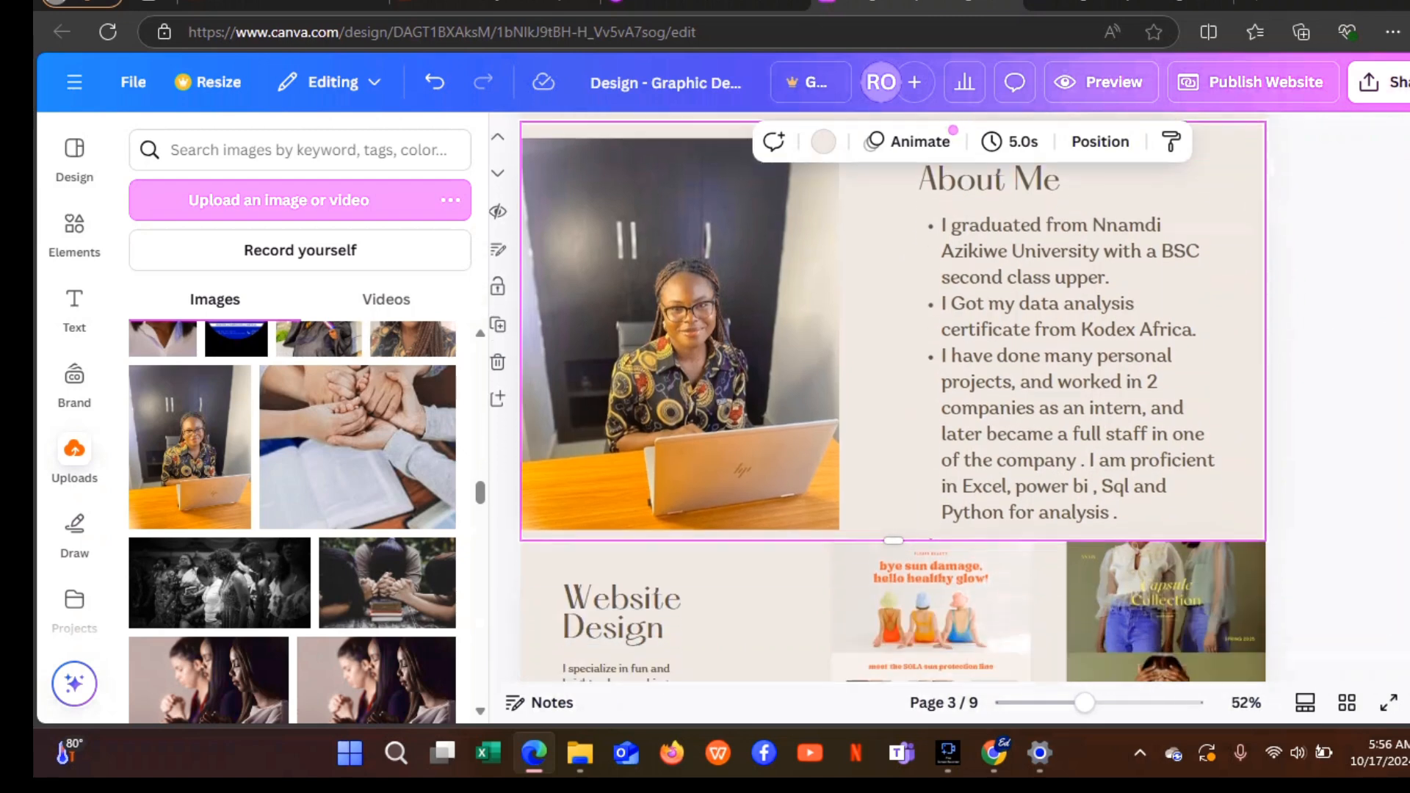
{"action": "scroll", "coordinate": [893, 397], "scroll_direction": "down", "scroll_amount": 3}
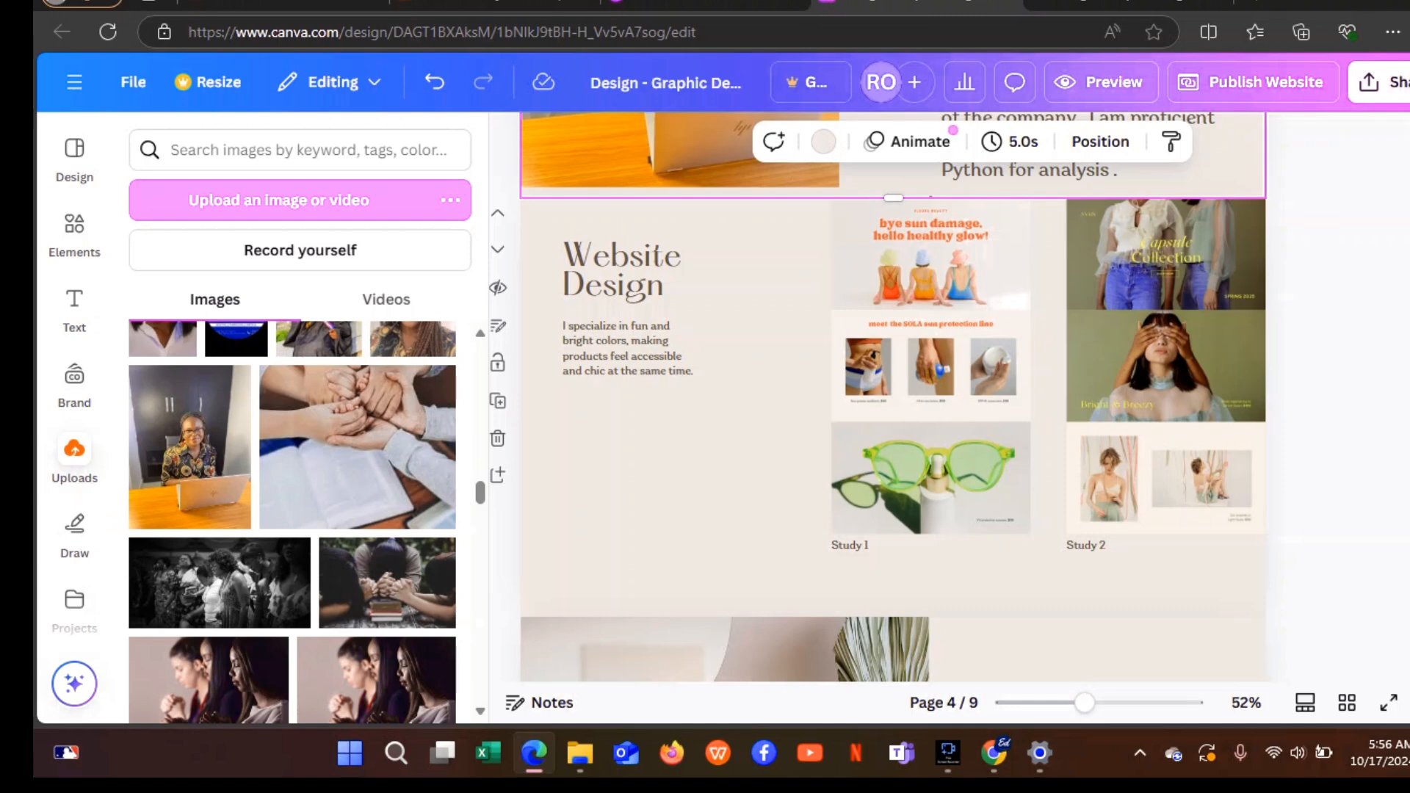
{"action": "left_click", "coordinate": [665, 288]}
{"action": "left_click", "coordinate": [663, 289]}
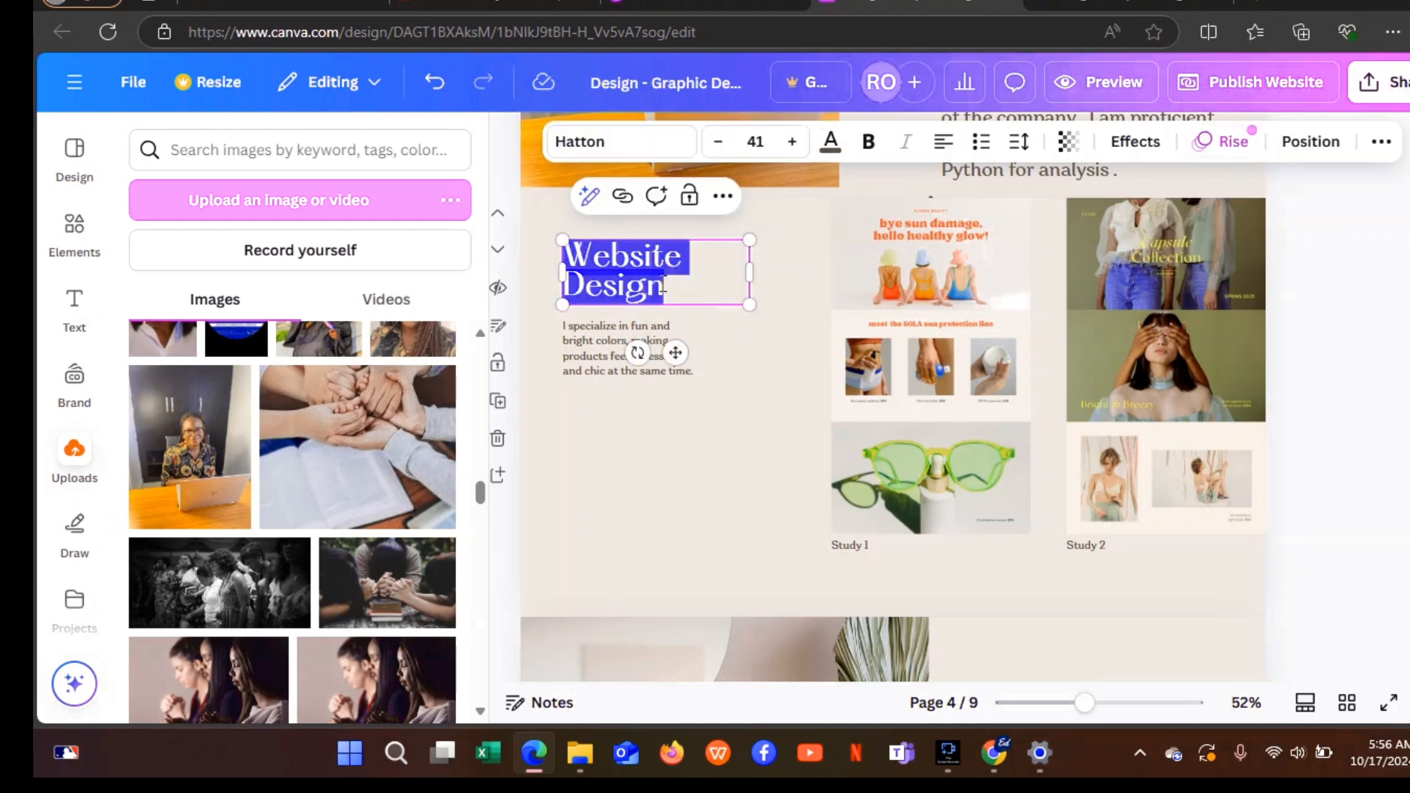
{"action": "key", "text": "BackSpace"}
{"action": "type", "text": "N"}
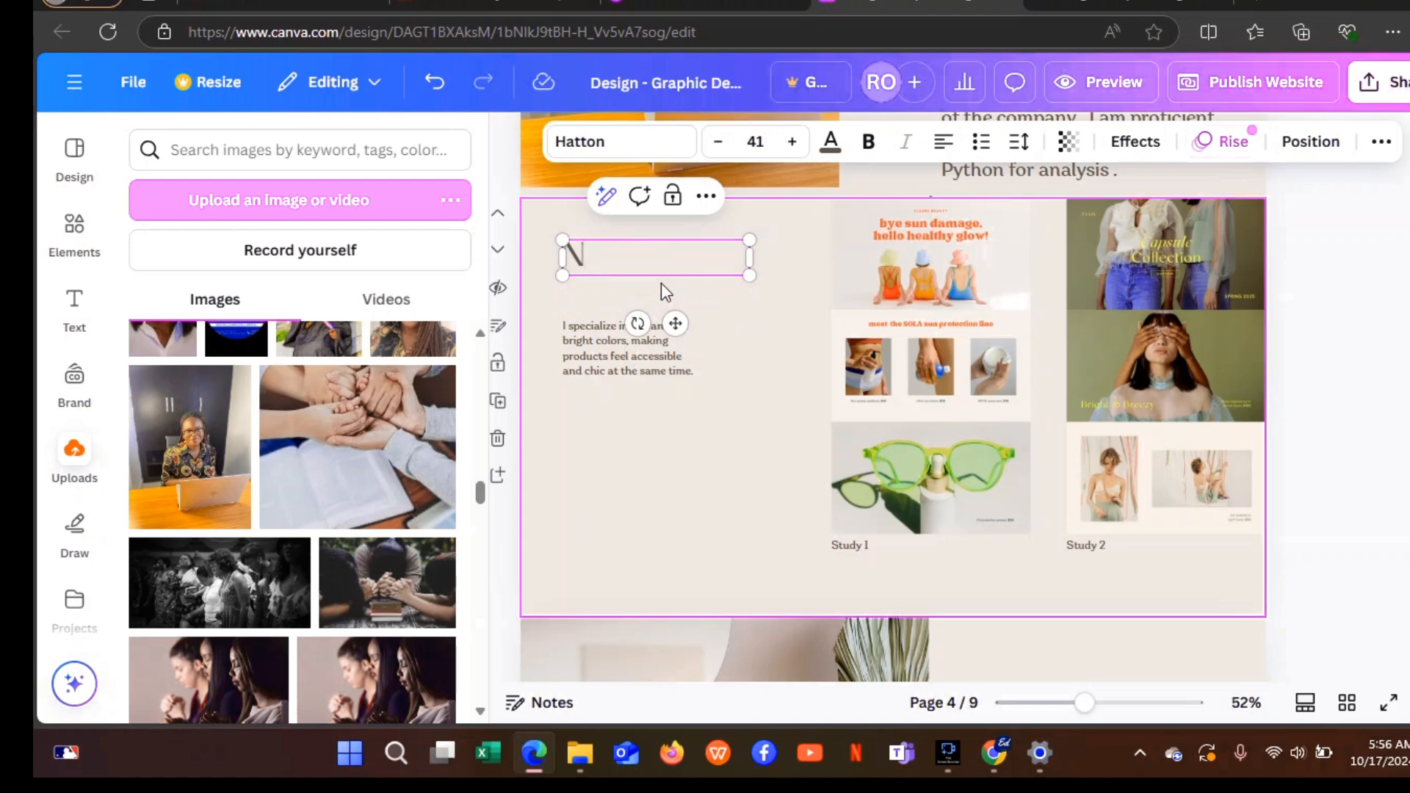
{"action": "type", "text": "ew leads report"}
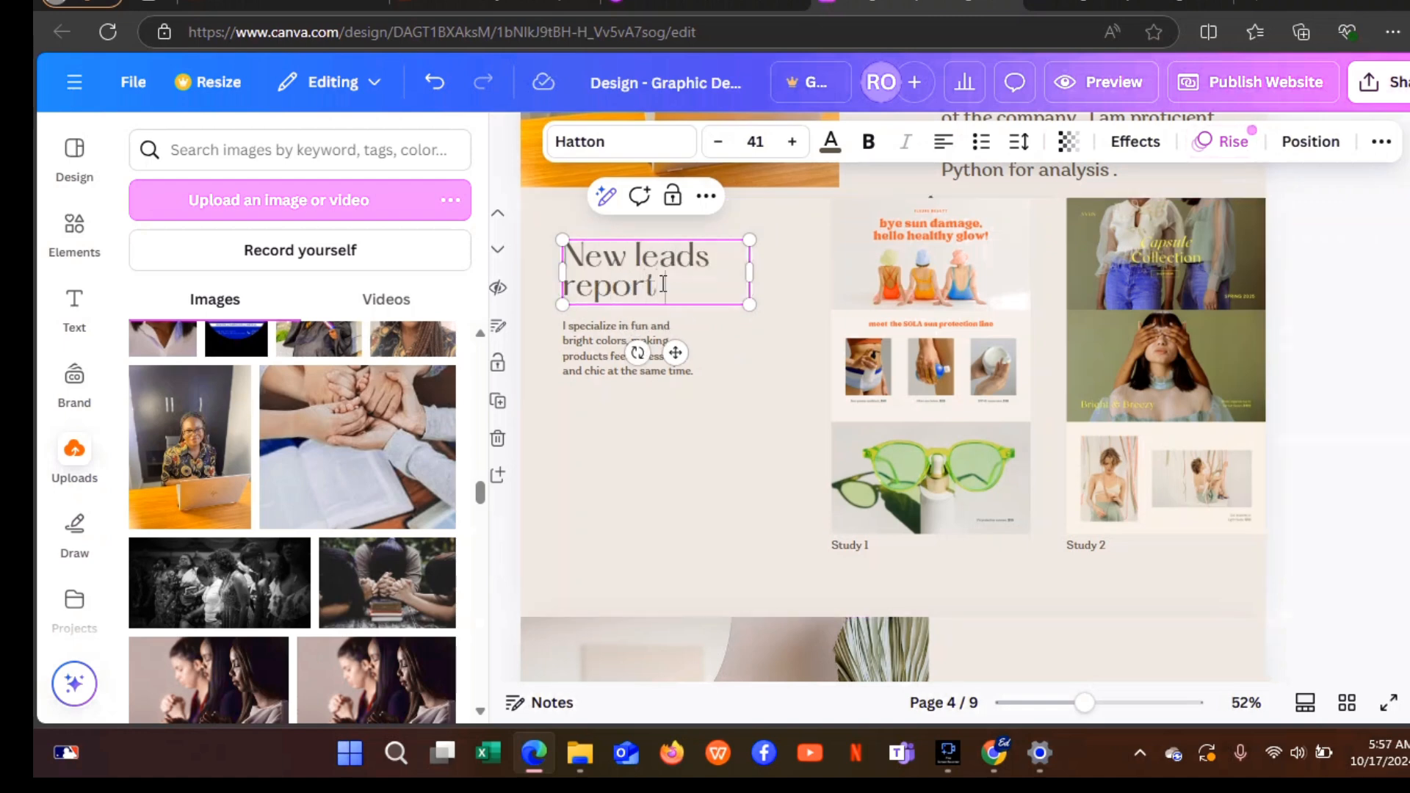
{"action": "type", "text": " Analysis"}
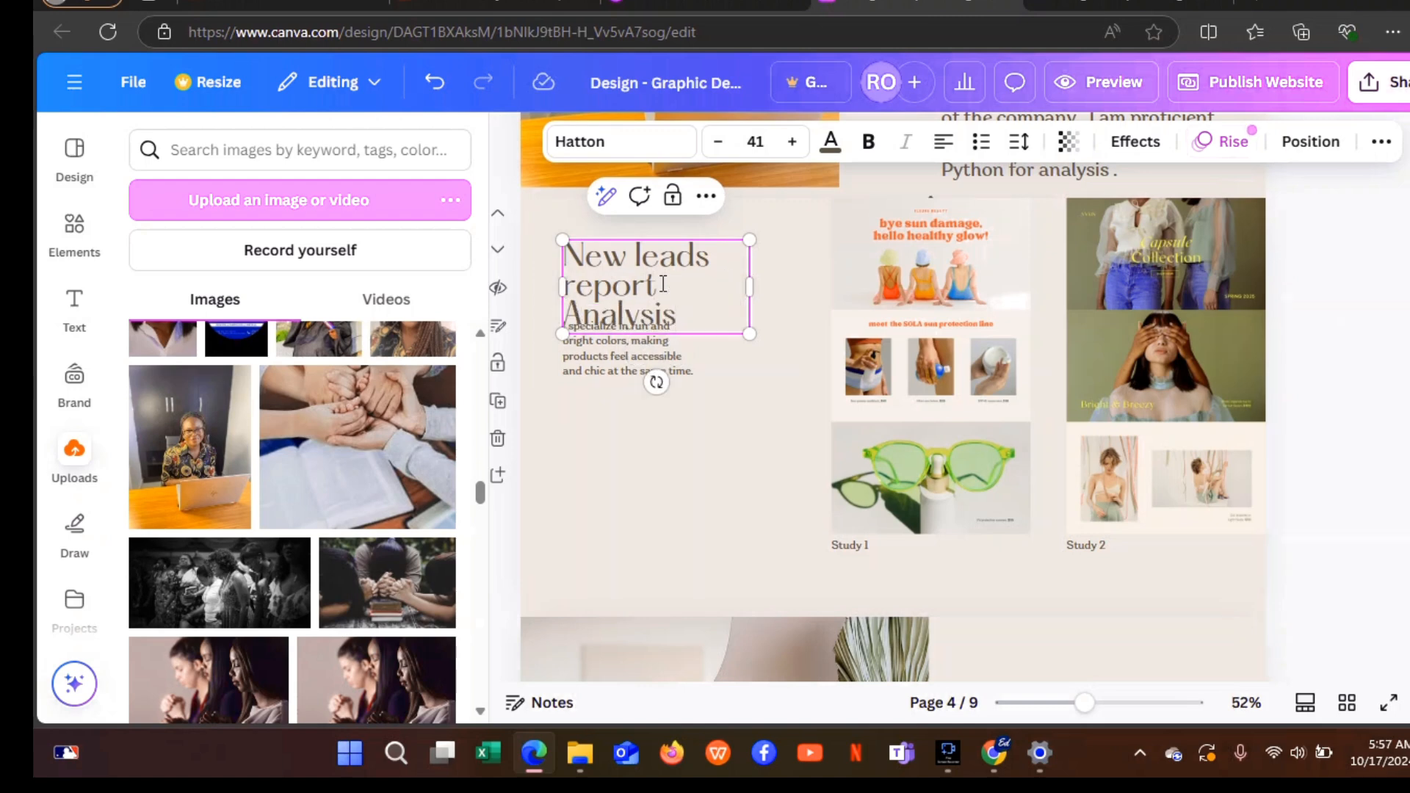
Set the heading font size to 37 and move the description paragraph down below it.
{"action": "left_click", "coordinate": [793, 143]}
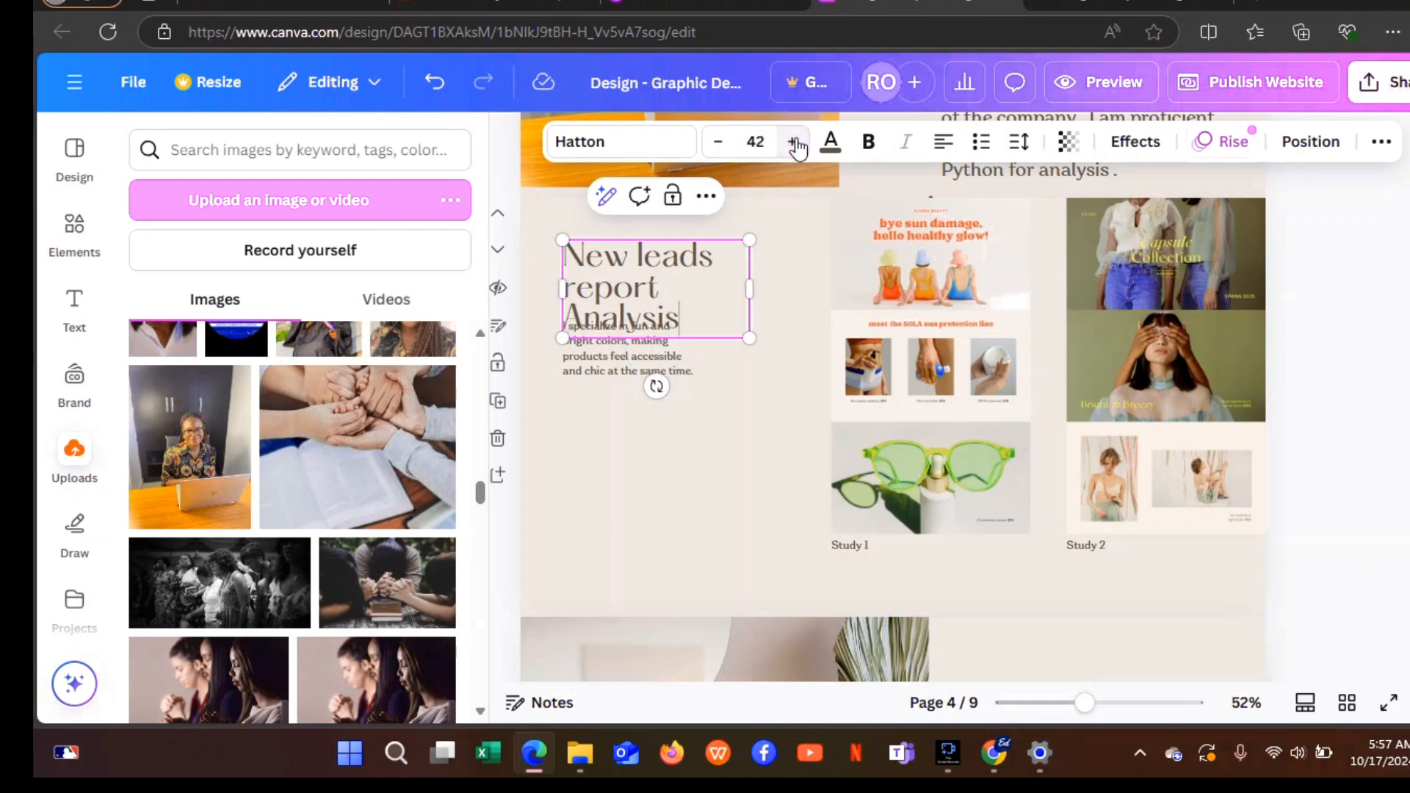
{"action": "left_click", "coordinate": [719, 142]}
{"action": "left_click", "coordinate": [719, 142]}
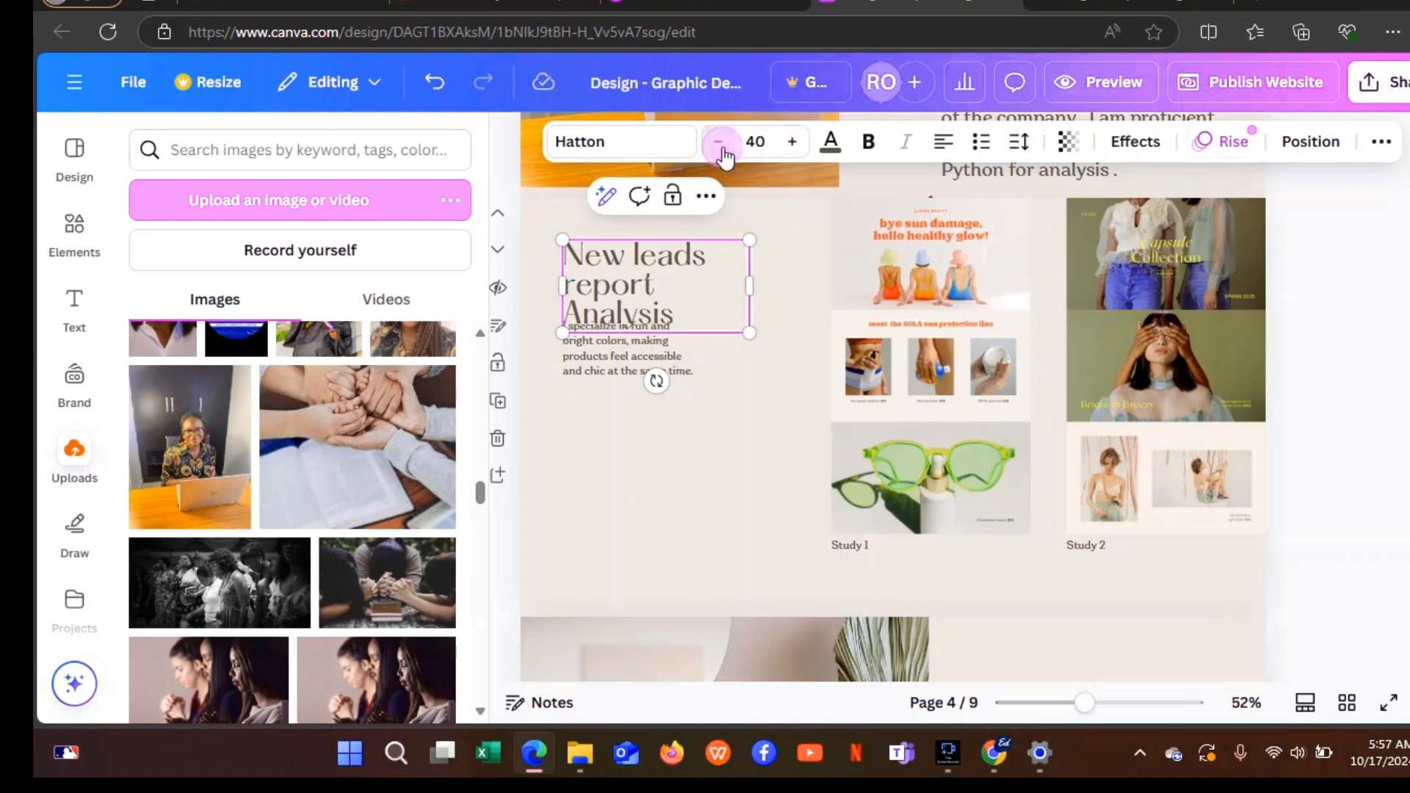
{"action": "left_click", "coordinate": [719, 142]}
{"action": "left_click", "coordinate": [719, 143]}
{"action": "left_click", "coordinate": [719, 143]}
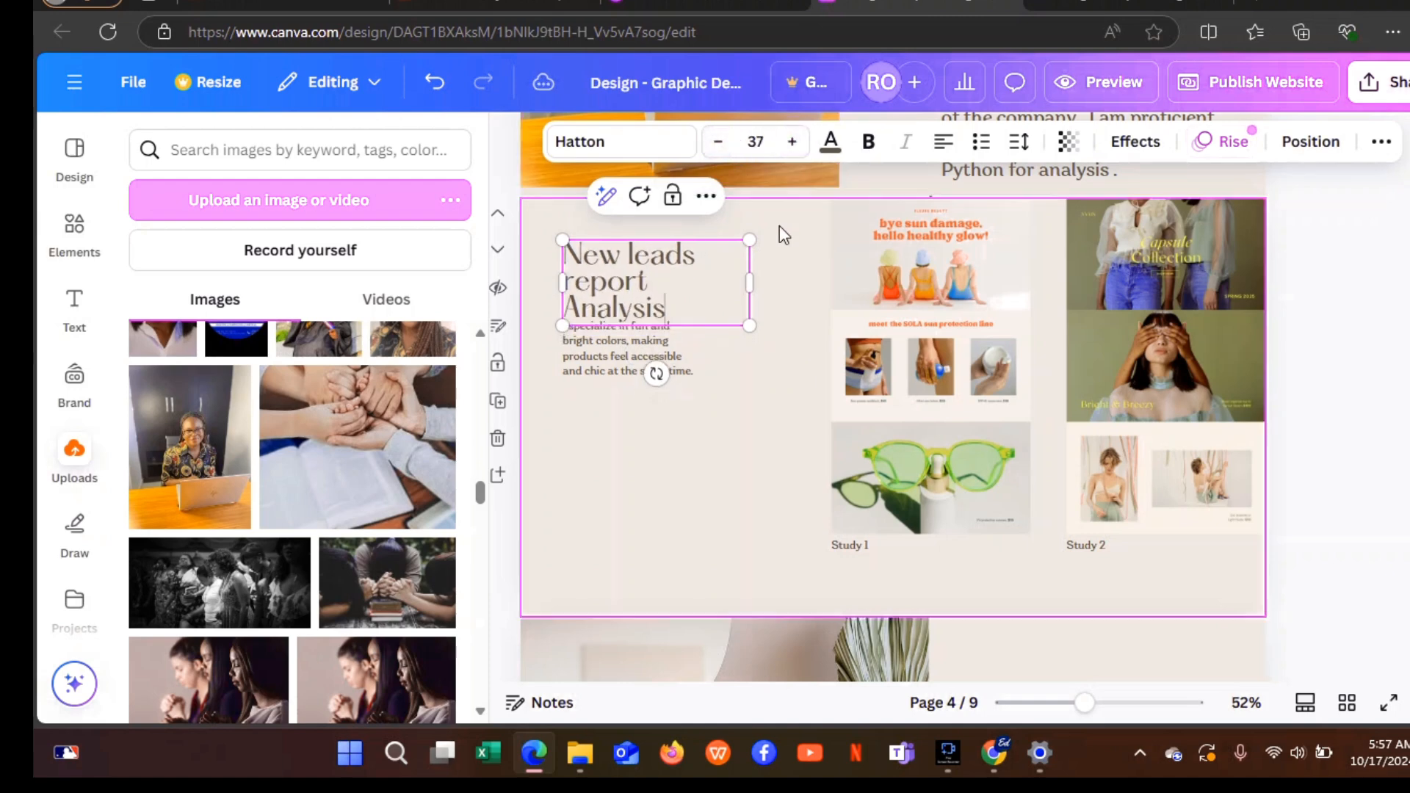
{"action": "left_click", "coordinate": [743, 372]}
{"action": "left_click_drag", "start_coordinate": [621, 357], "coordinate": [620, 378]}
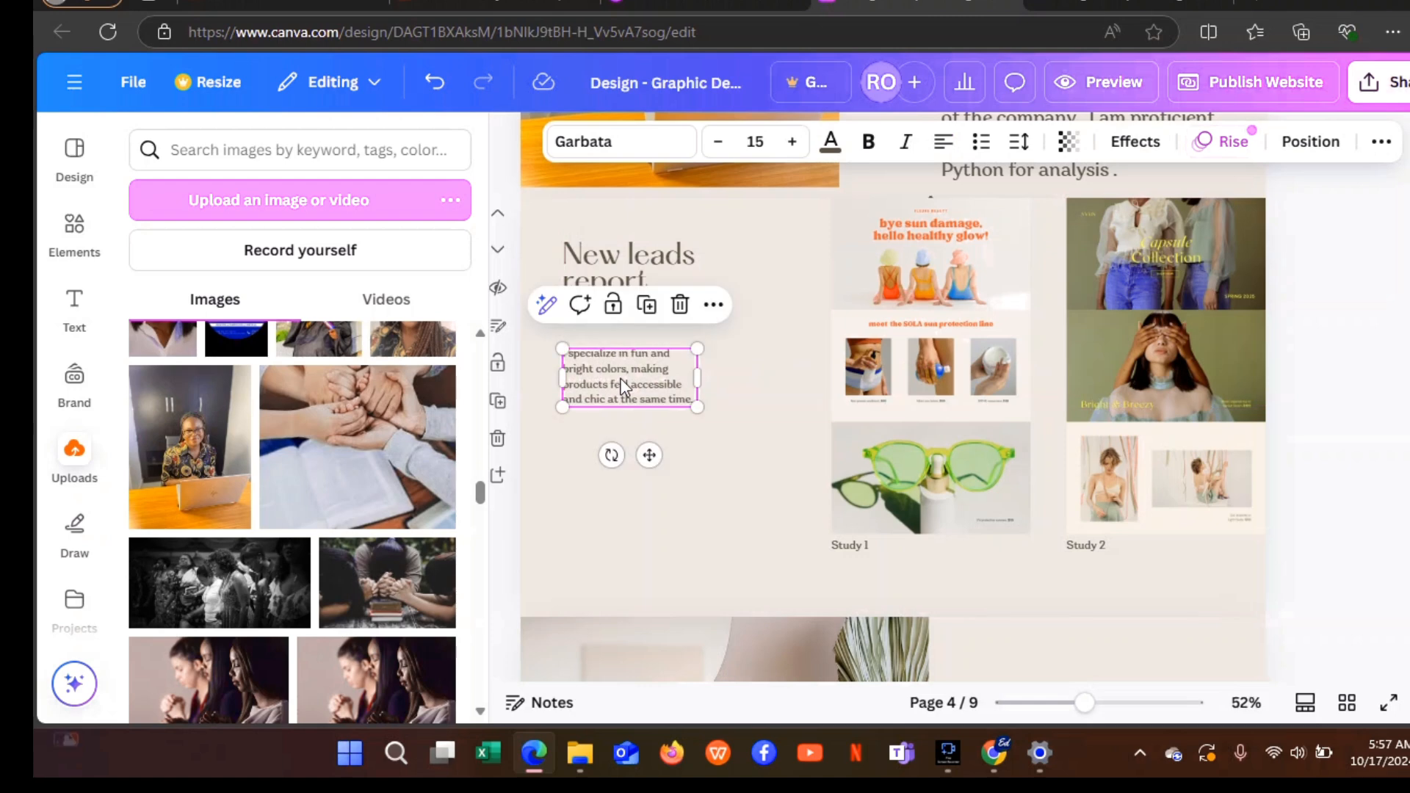
Paste the tech-company ads analysis over the old description, enlarge it to 23, and widen the box.
{"action": "left_click", "coordinate": [620, 379]}
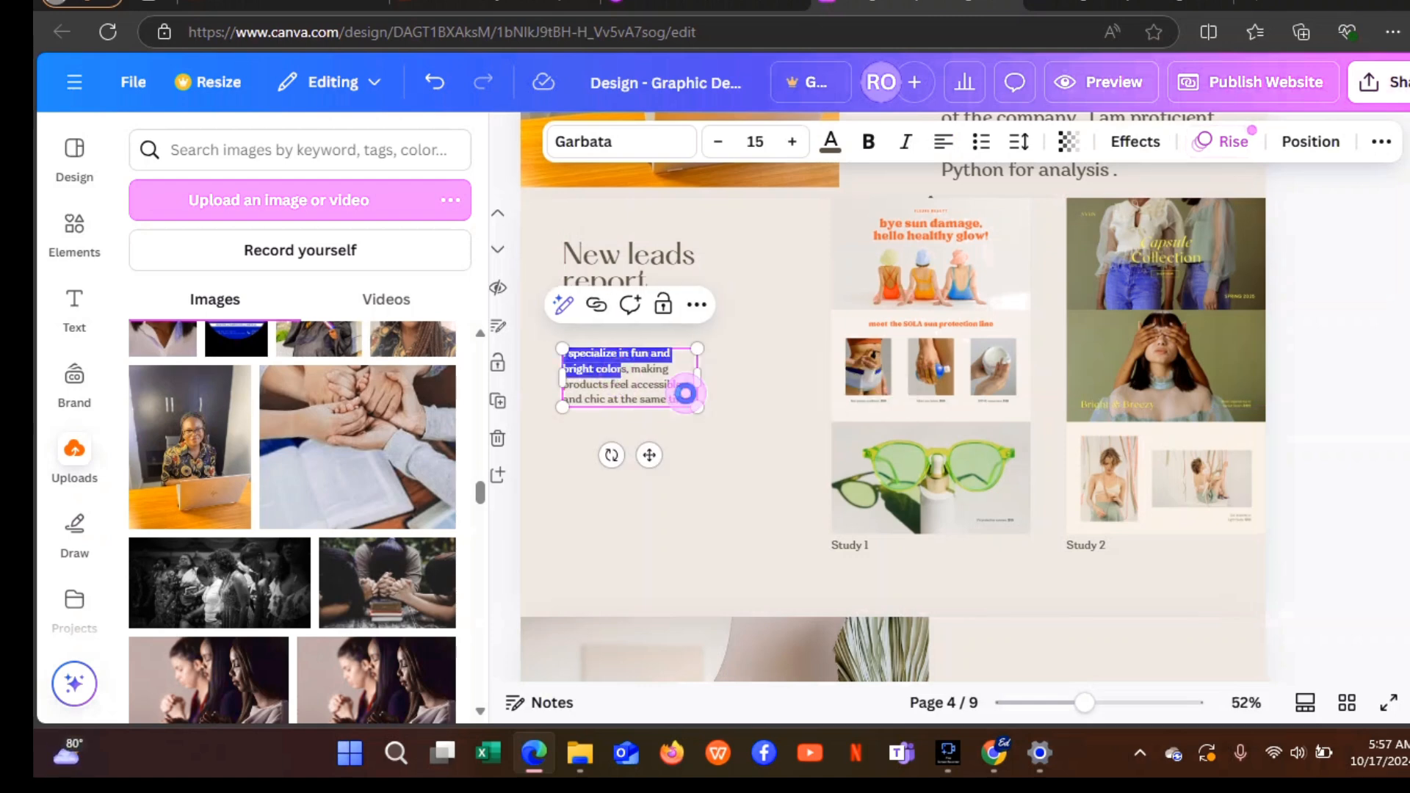
{"action": "left_click_drag", "start_coordinate": [688, 398], "coordinate": [565, 354]}
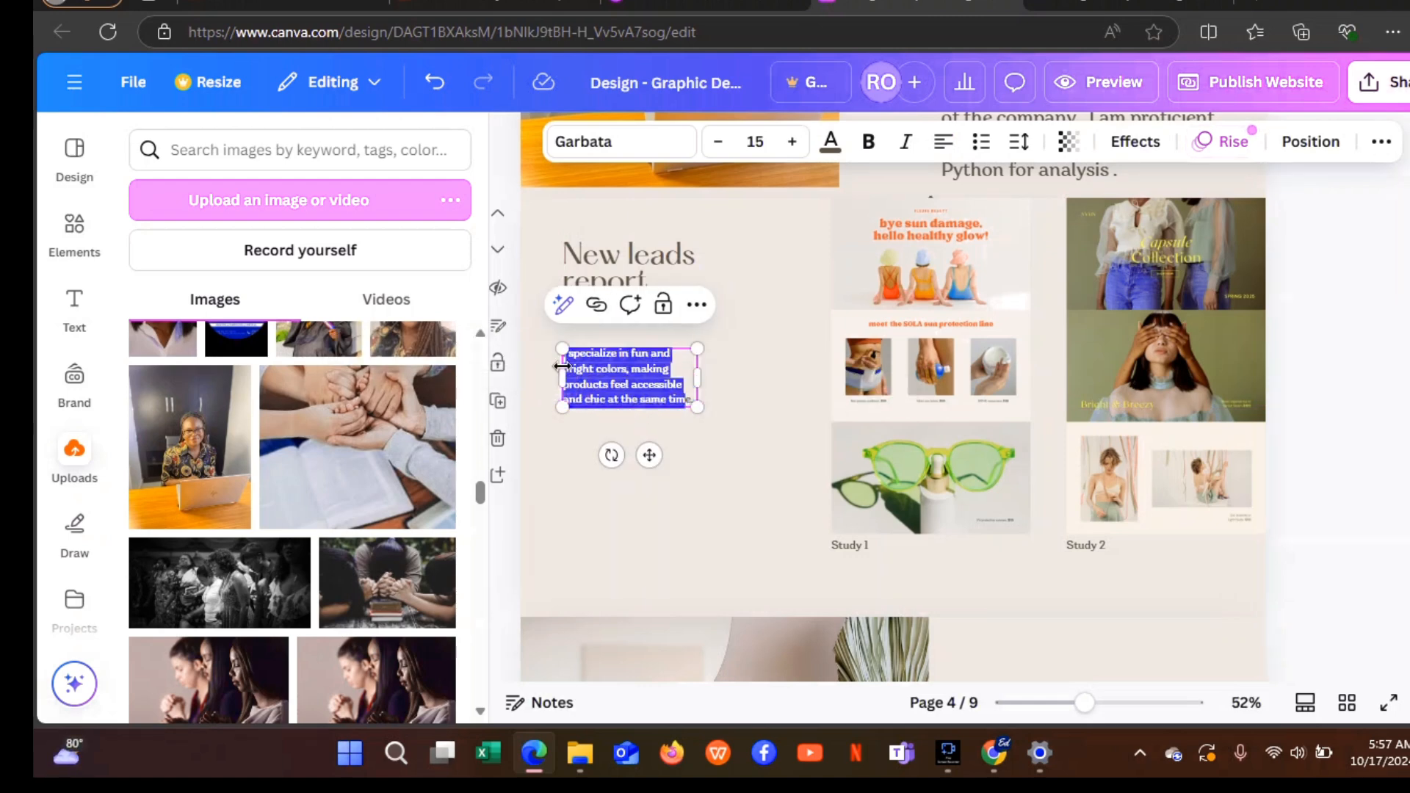
{"action": "type", "text": "This is an analysis done for a tech company that teach tech skills and offer tech related services. I collected the monthly ads data and analysed it to get insights"}
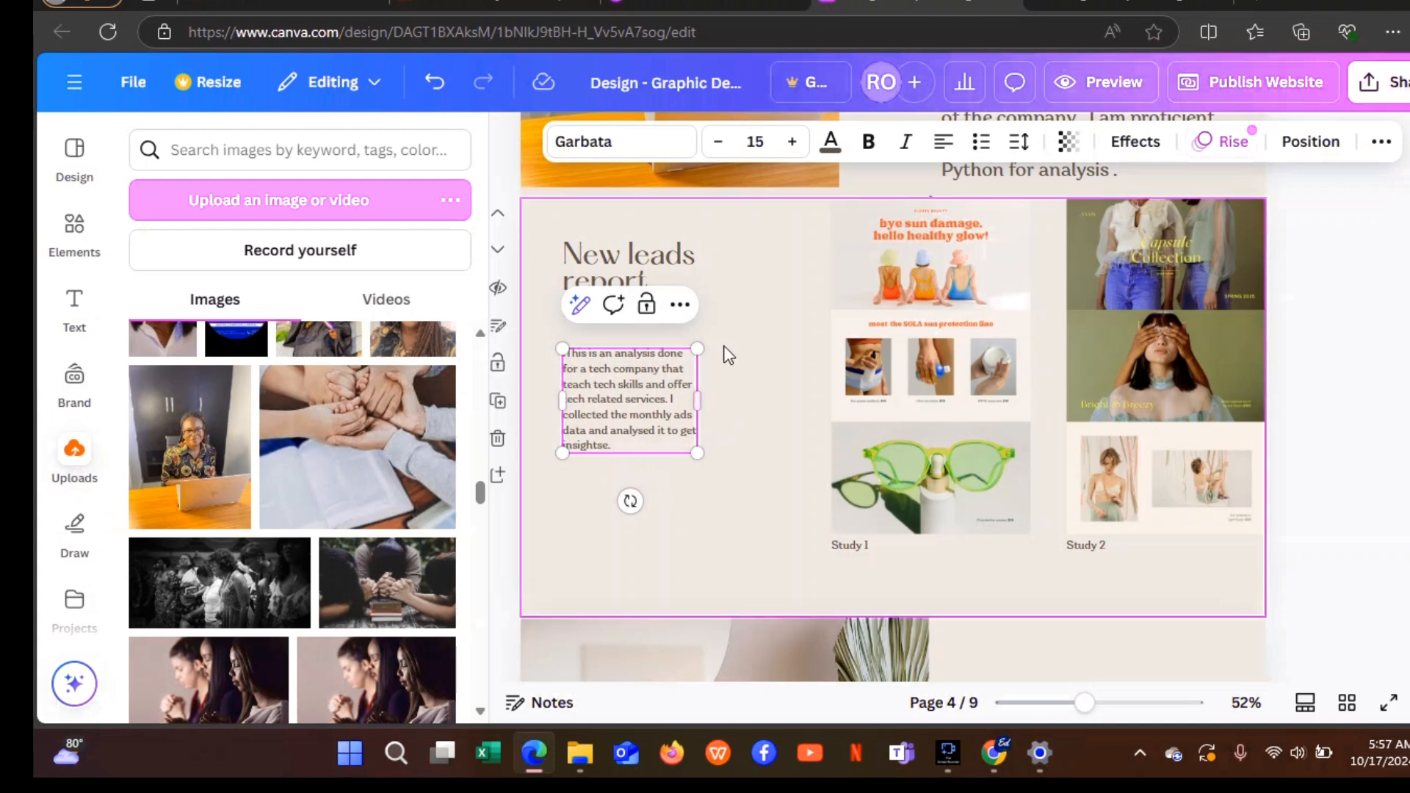
{"action": "left_click", "coordinate": [792, 144]}
{"action": "left_click", "coordinate": [792, 143]}
{"action": "left_click", "coordinate": [792, 143]}
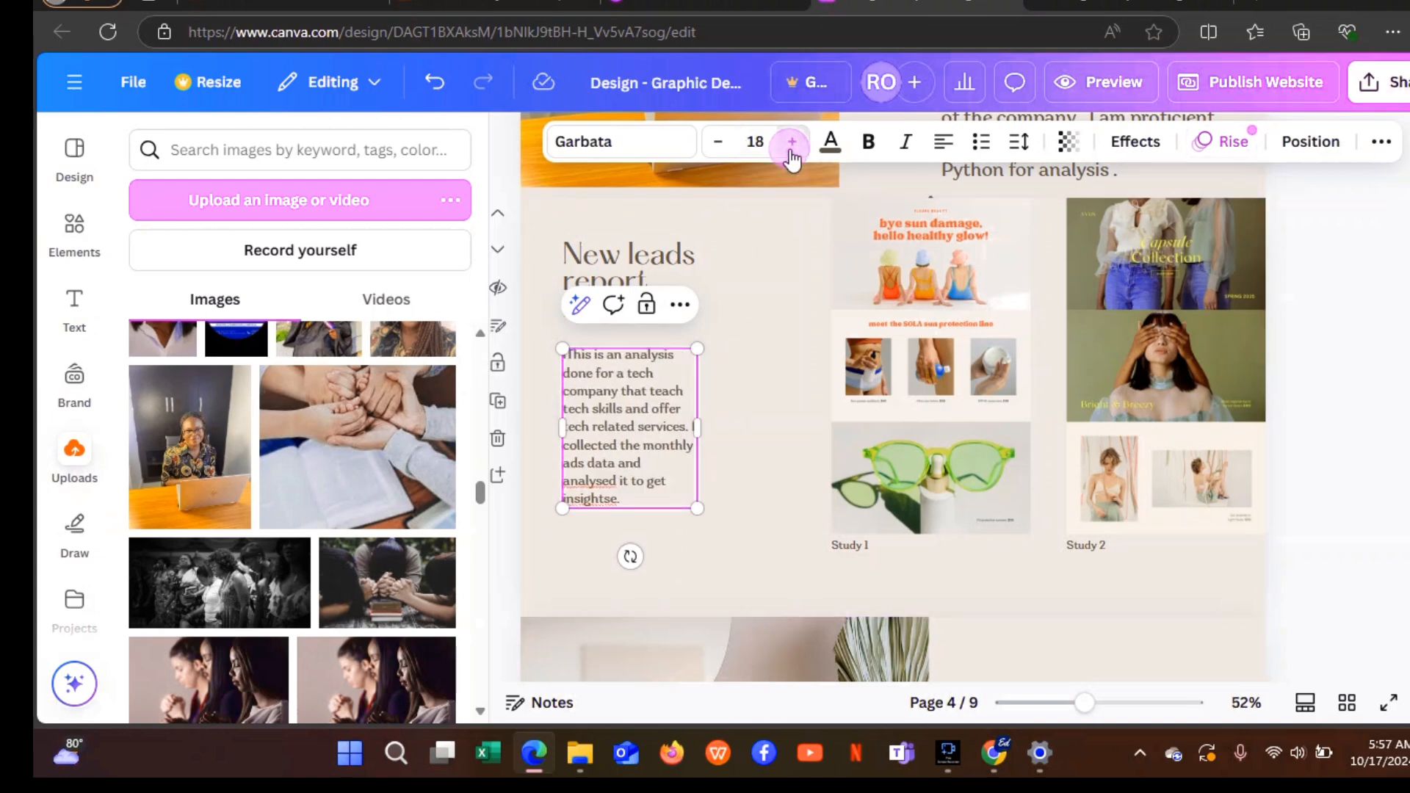
{"action": "left_click", "coordinate": [791, 143]}
{"action": "left_click", "coordinate": [792, 143]}
{"action": "left_click", "coordinate": [792, 143]}
{"action": "left_click", "coordinate": [792, 144]}
{"action": "left_click", "coordinate": [792, 143]}
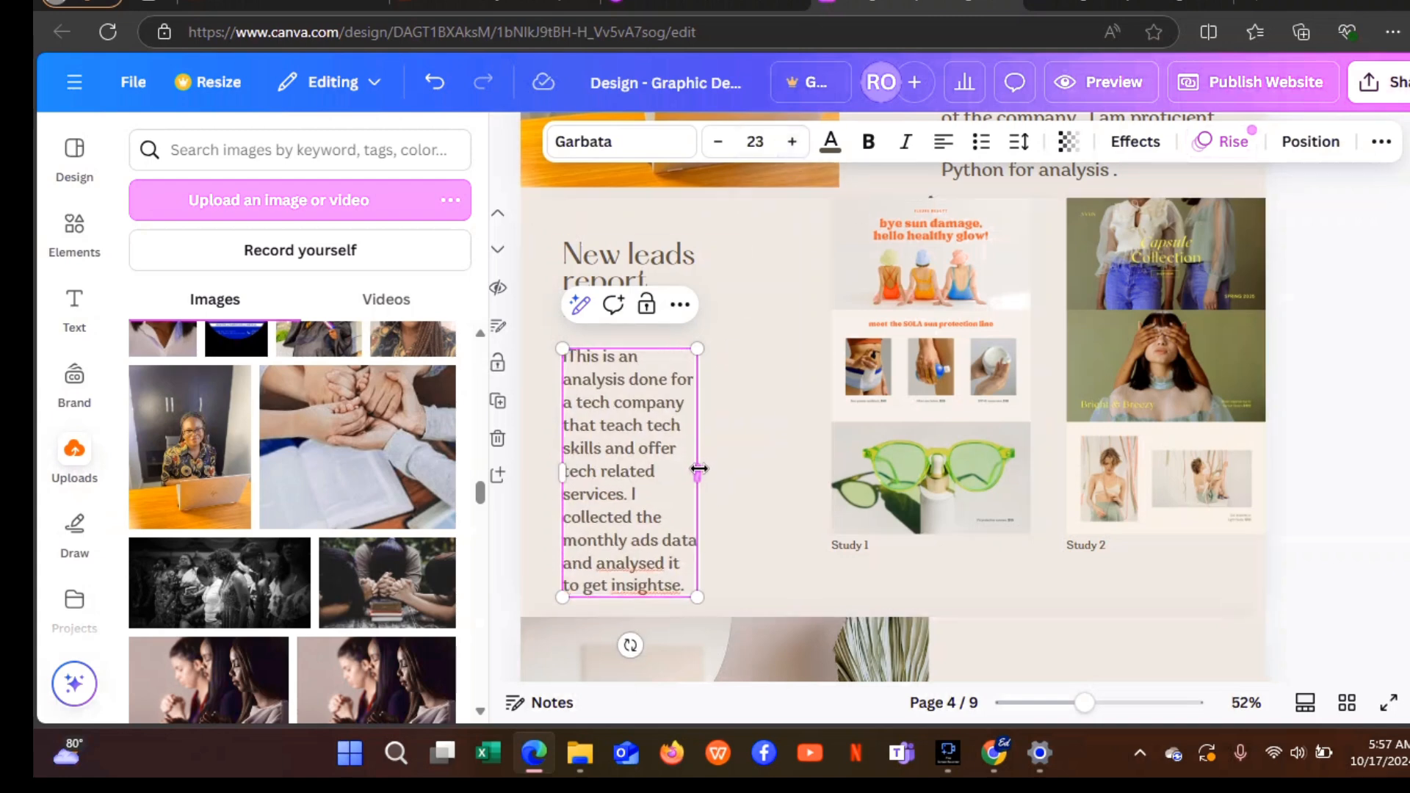
{"action": "left_click_drag", "start_coordinate": [699, 470], "coordinate": [801, 503]}
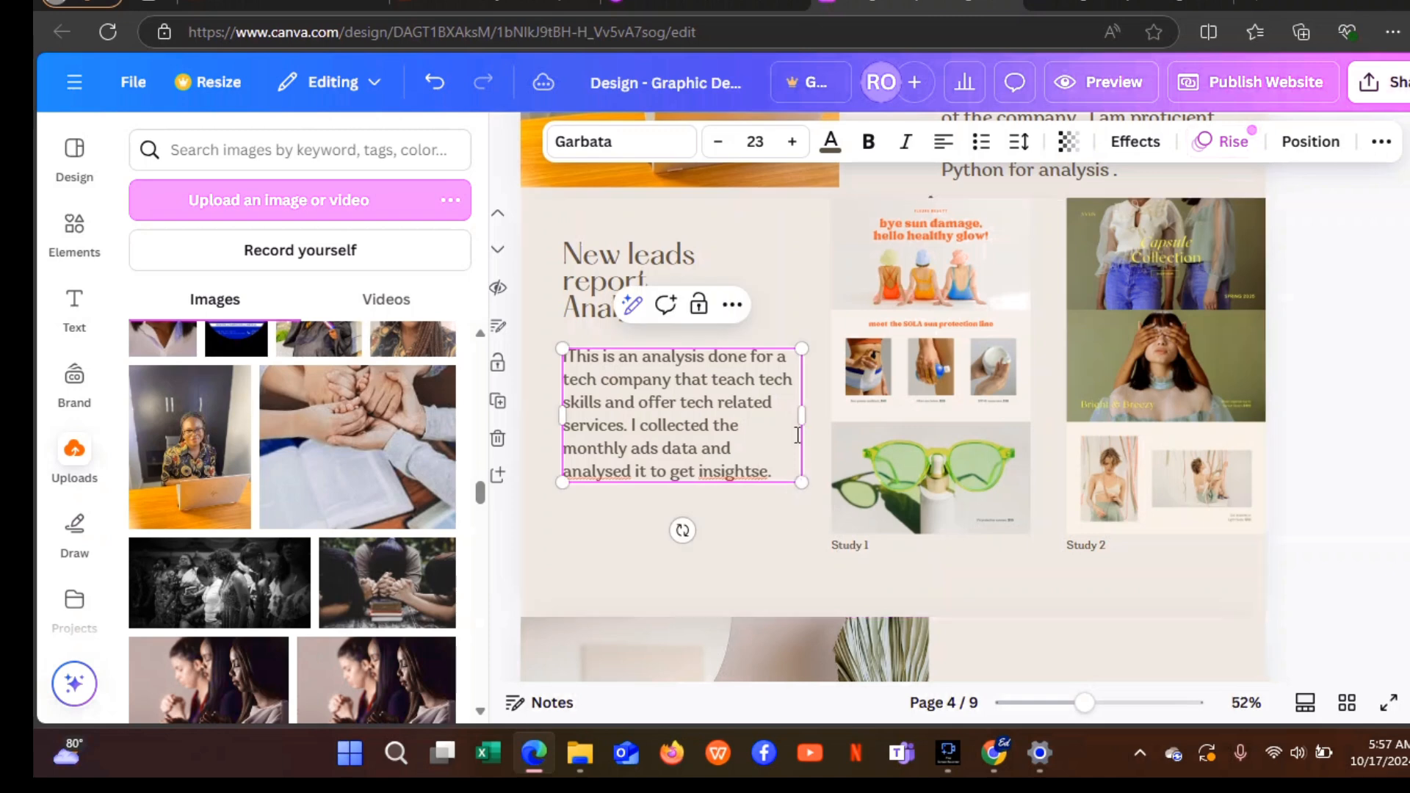
{"action": "left_click_drag", "start_coordinate": [782, 425], "coordinate": [748, 431]}
Correct 'insightse' to 'insights' and shift the description left to align with the heading.
{"action": "left_click", "coordinate": [623, 472]}
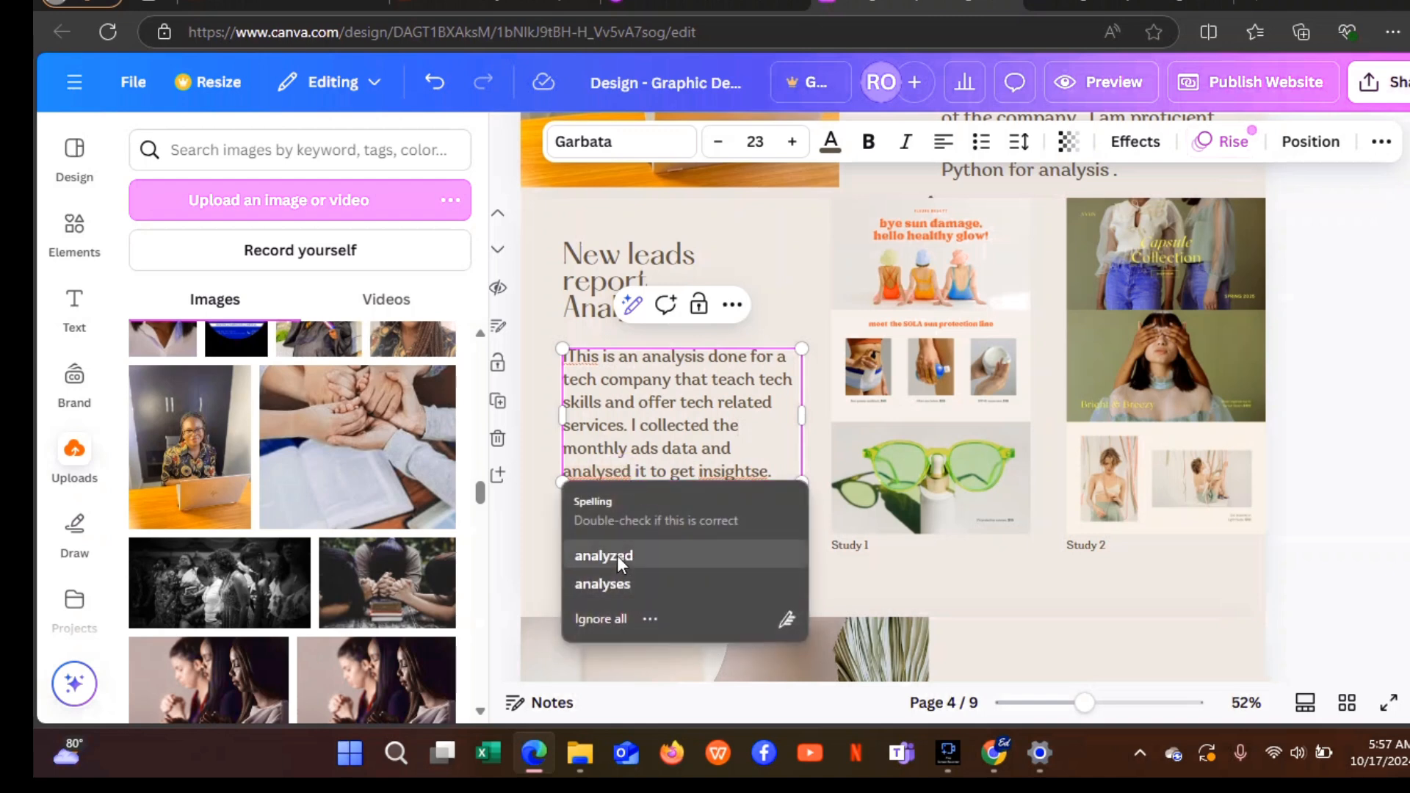
{"action": "key", "text": "Escape"}
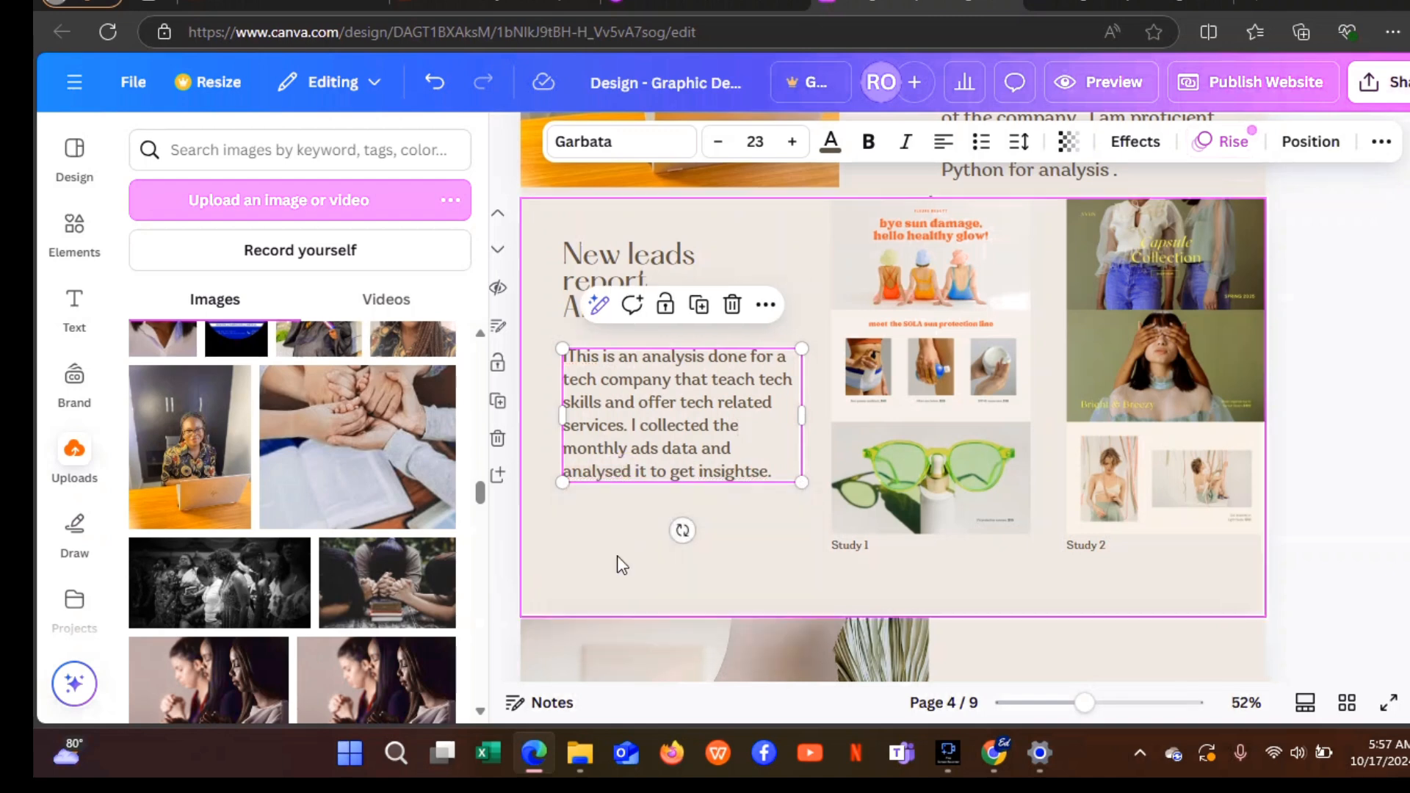
{"action": "left_click", "coordinate": [775, 473]}
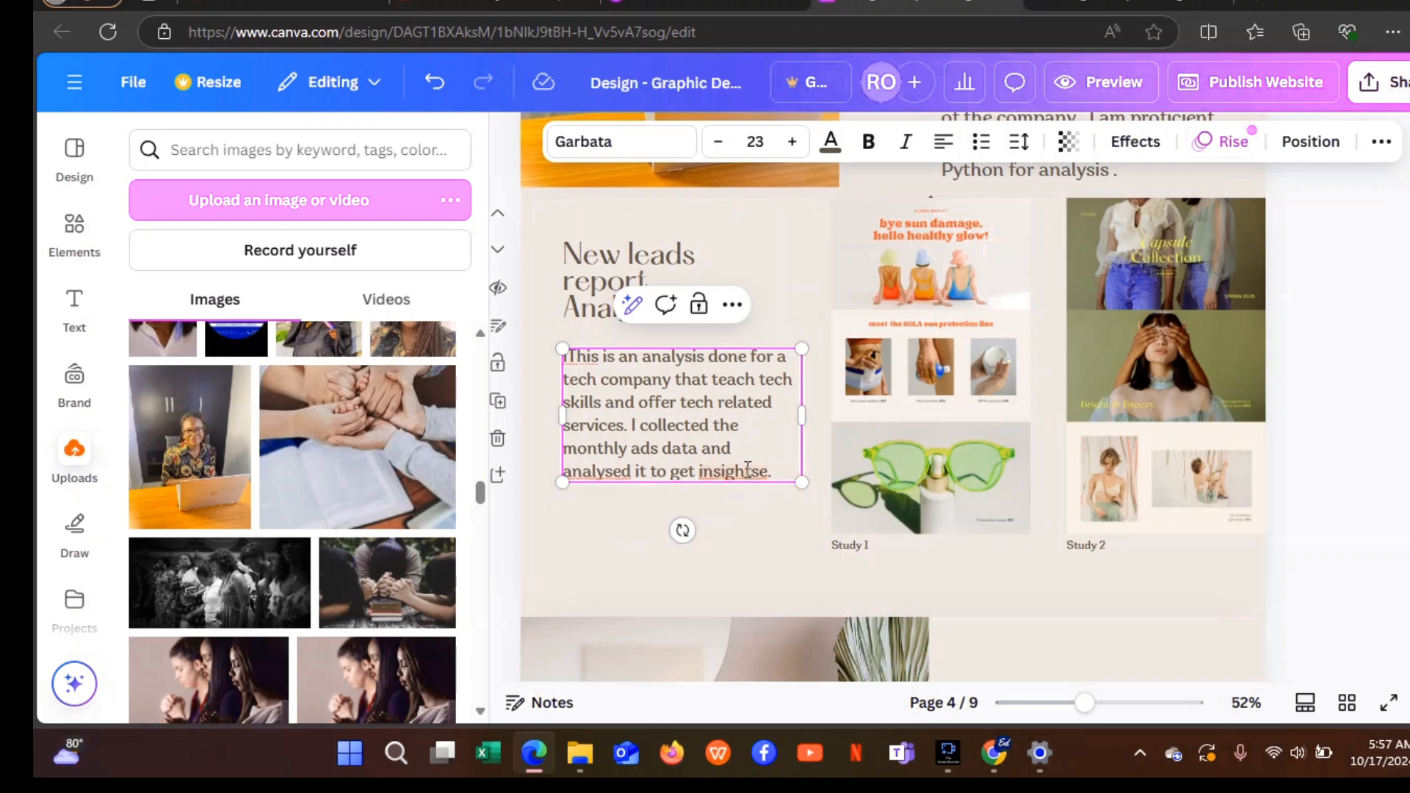
{"action": "left_click", "coordinate": [748, 470]}
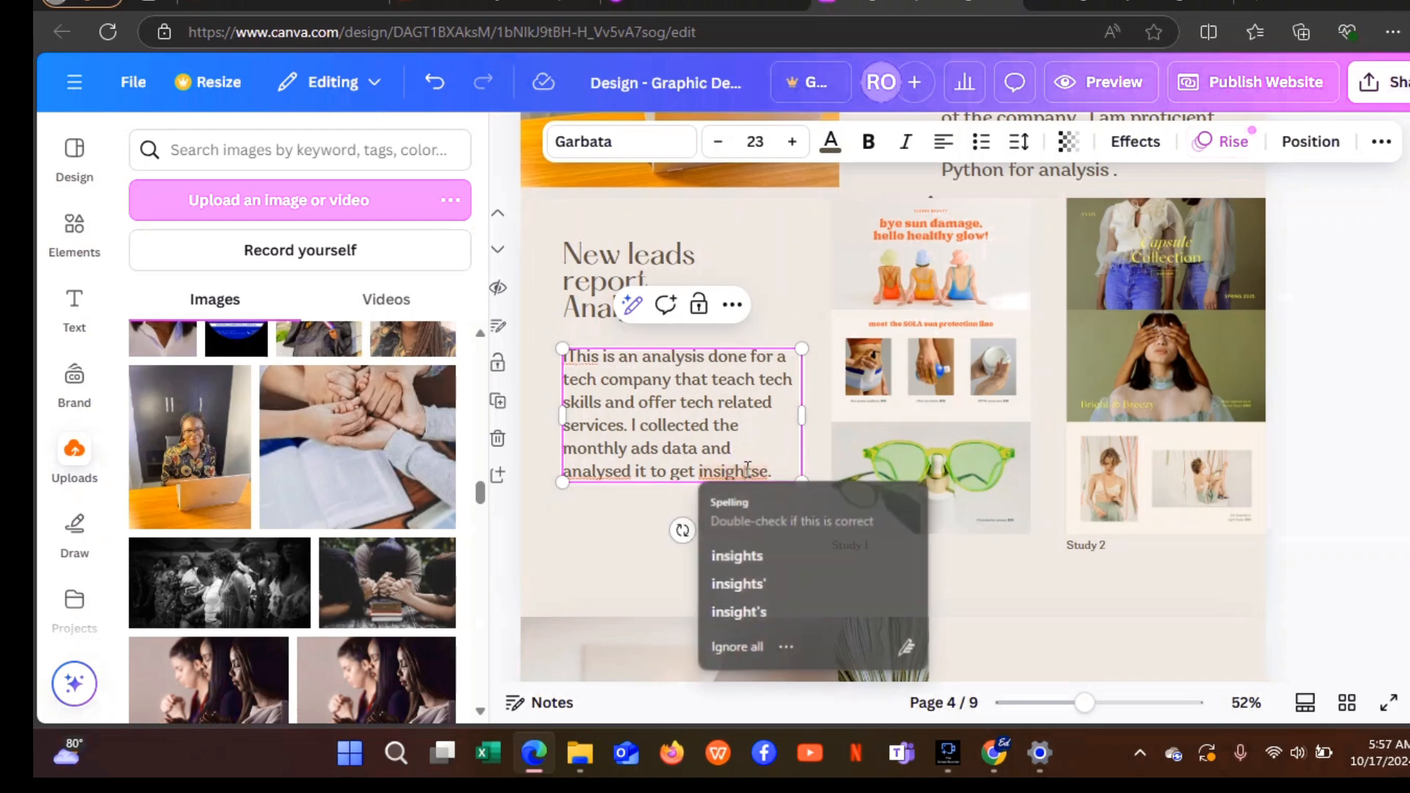
{"action": "left_click", "coordinate": [739, 555]}
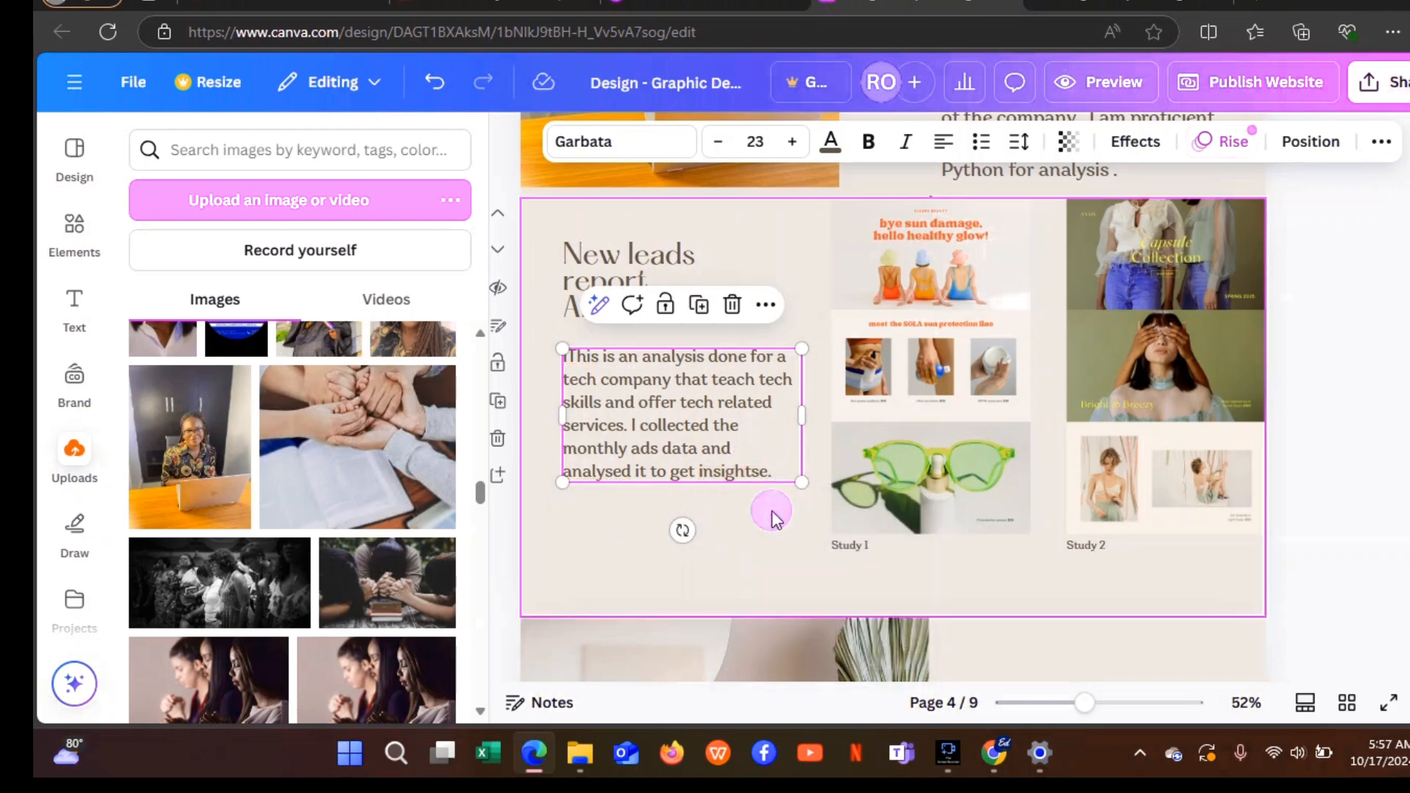
{"action": "left_click", "coordinate": [773, 512]}
{"action": "left_click_drag", "start_coordinate": [760, 455], "coordinate": [741, 458]}
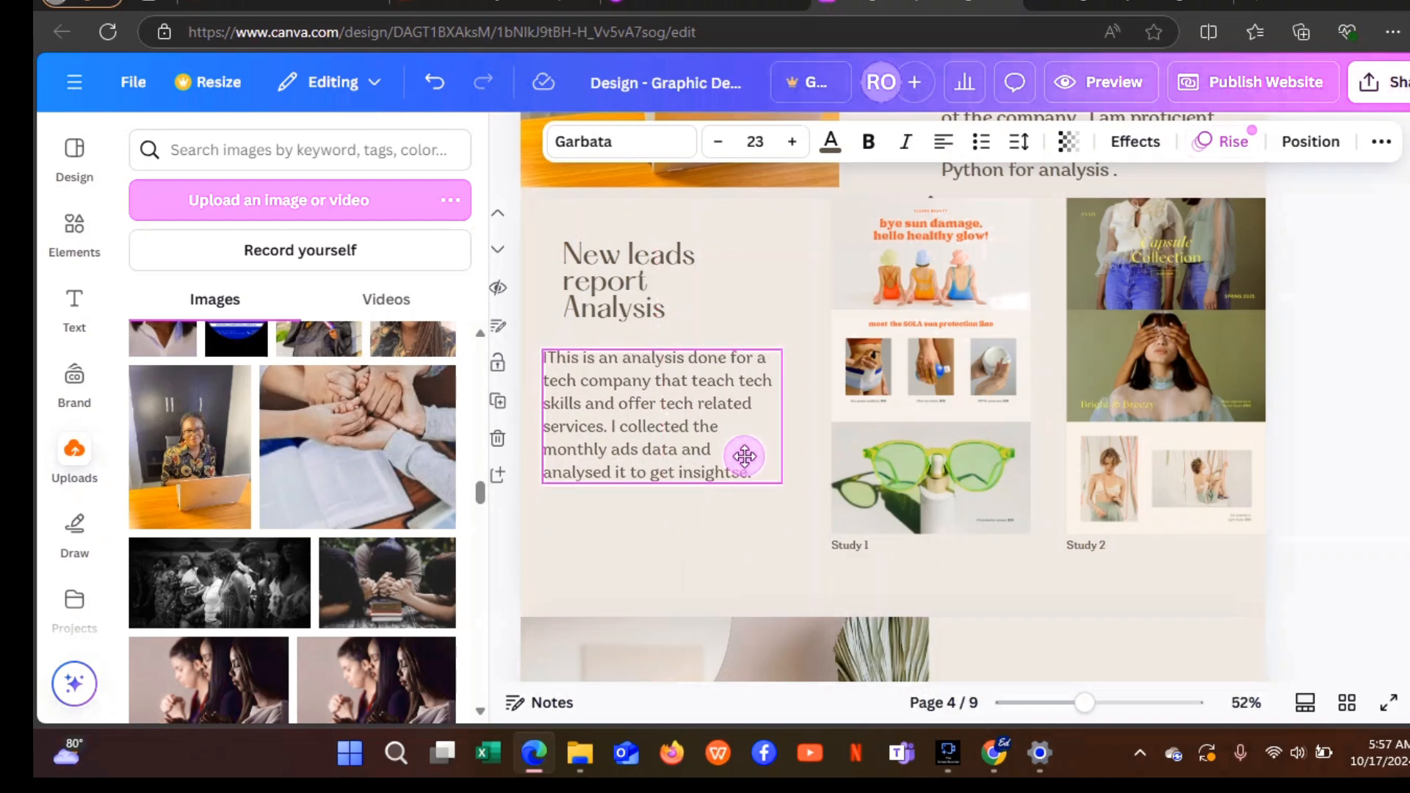
{"action": "left_click", "coordinate": [765, 531]}
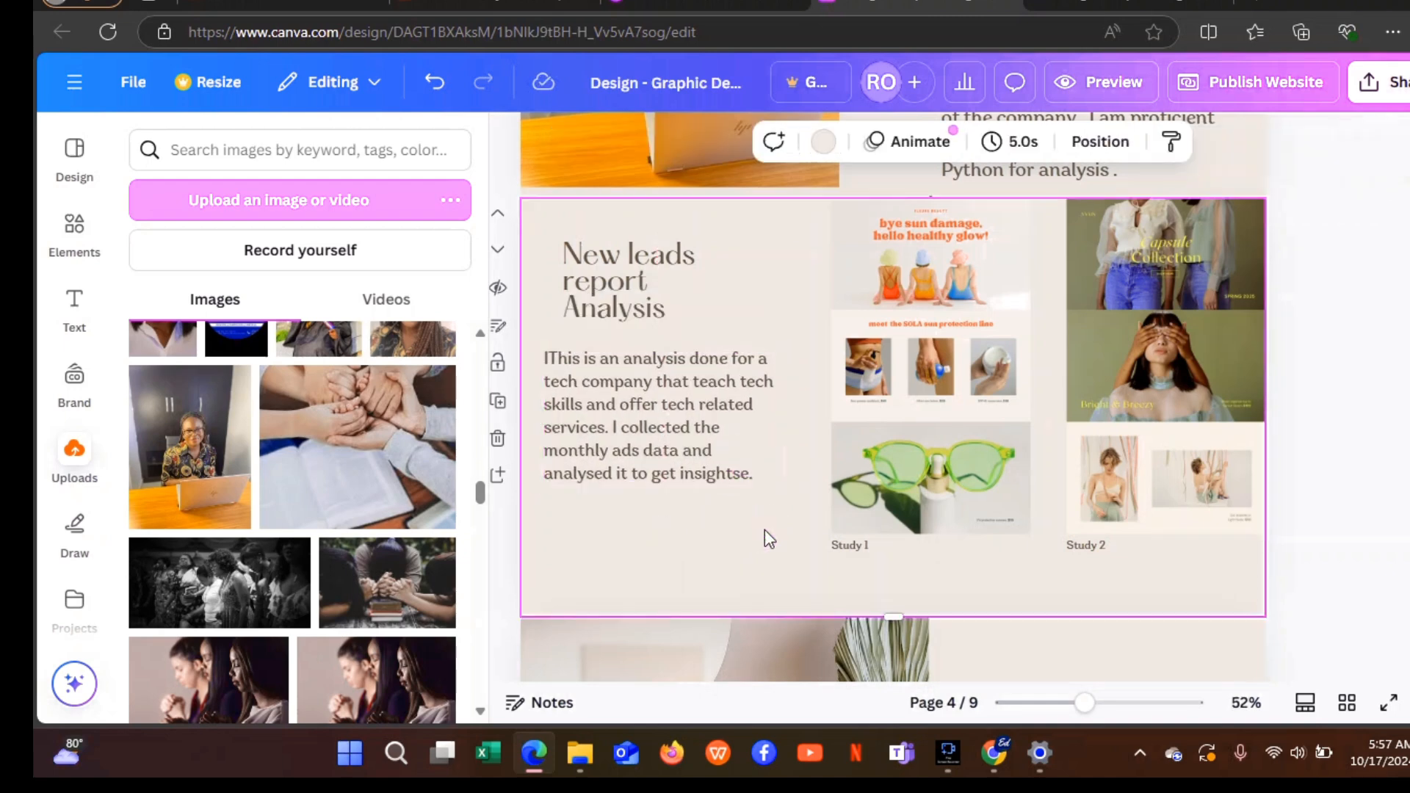
Rewrite the description's opening as 'This is' and accept the one-space grammar correction.
{"action": "left_click", "coordinate": [555, 354]}
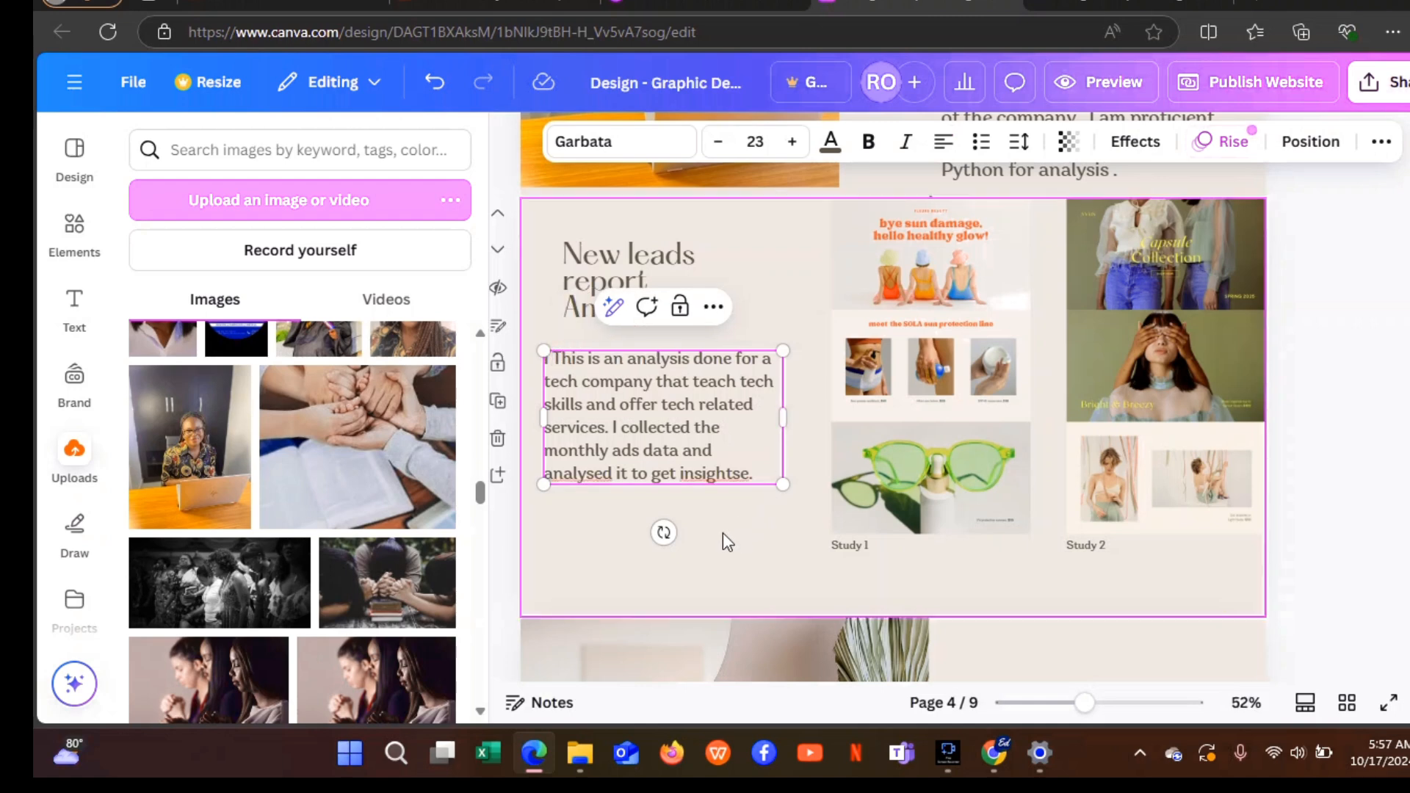
{"action": "type", "text": "m"}
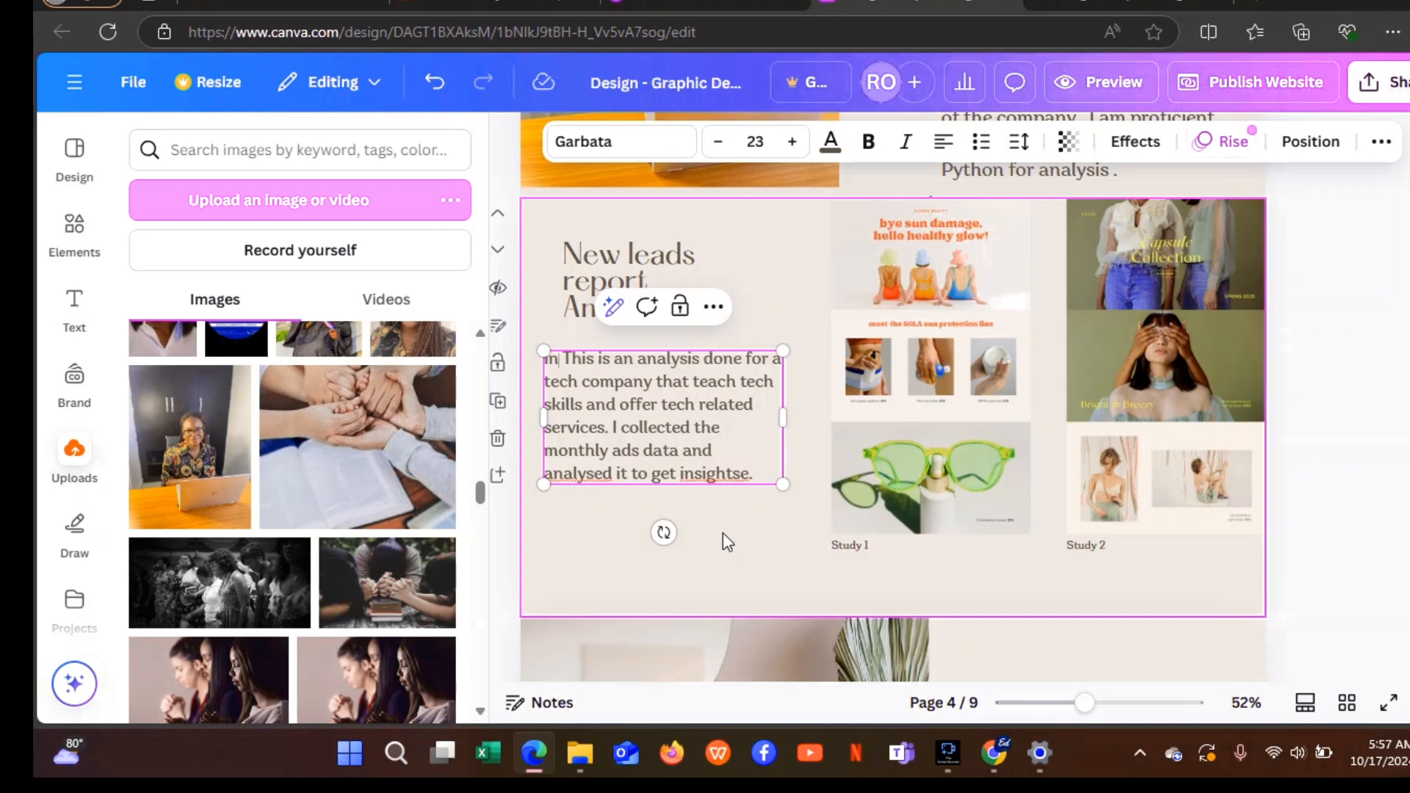
{"action": "left_click", "coordinate": [712, 530]}
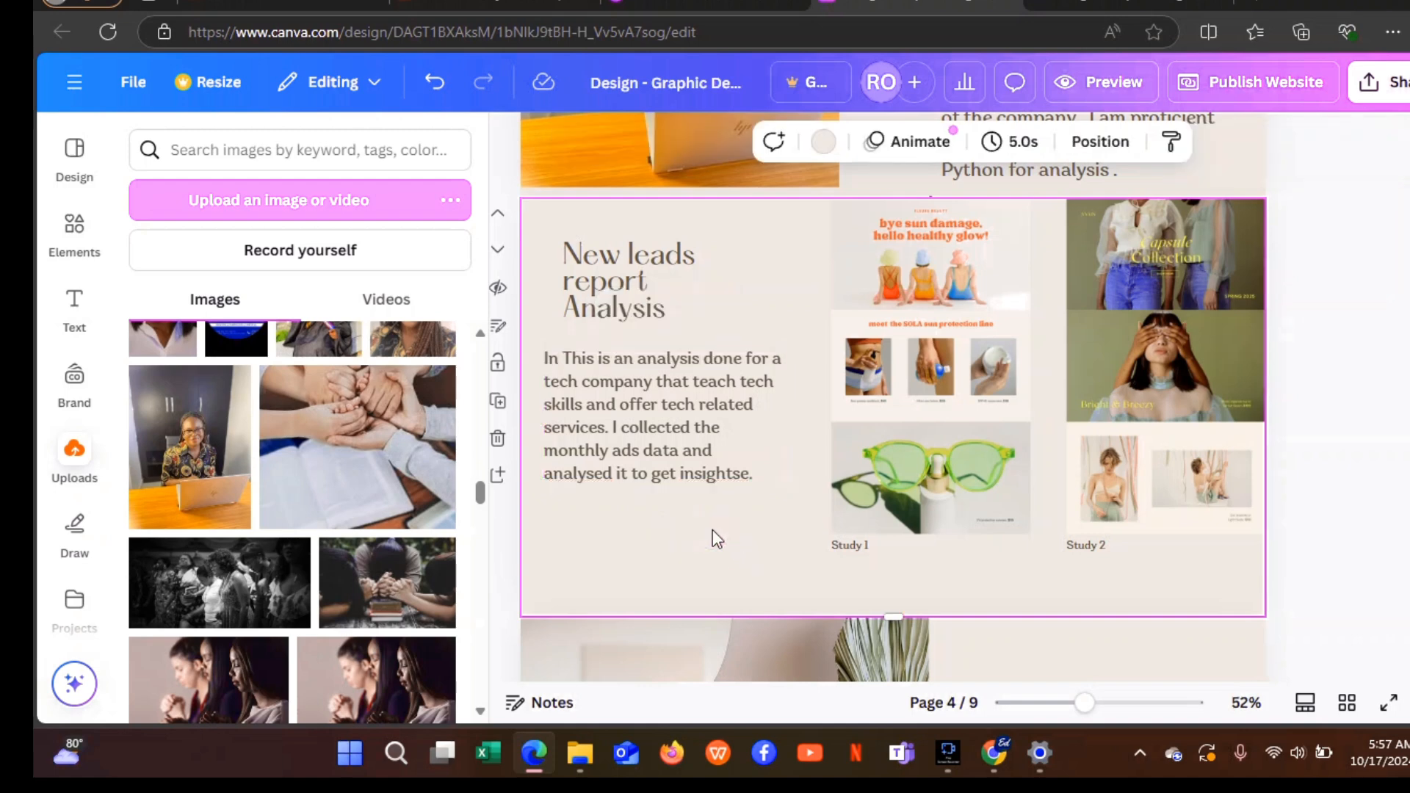
{"action": "left_click", "coordinate": [610, 360]}
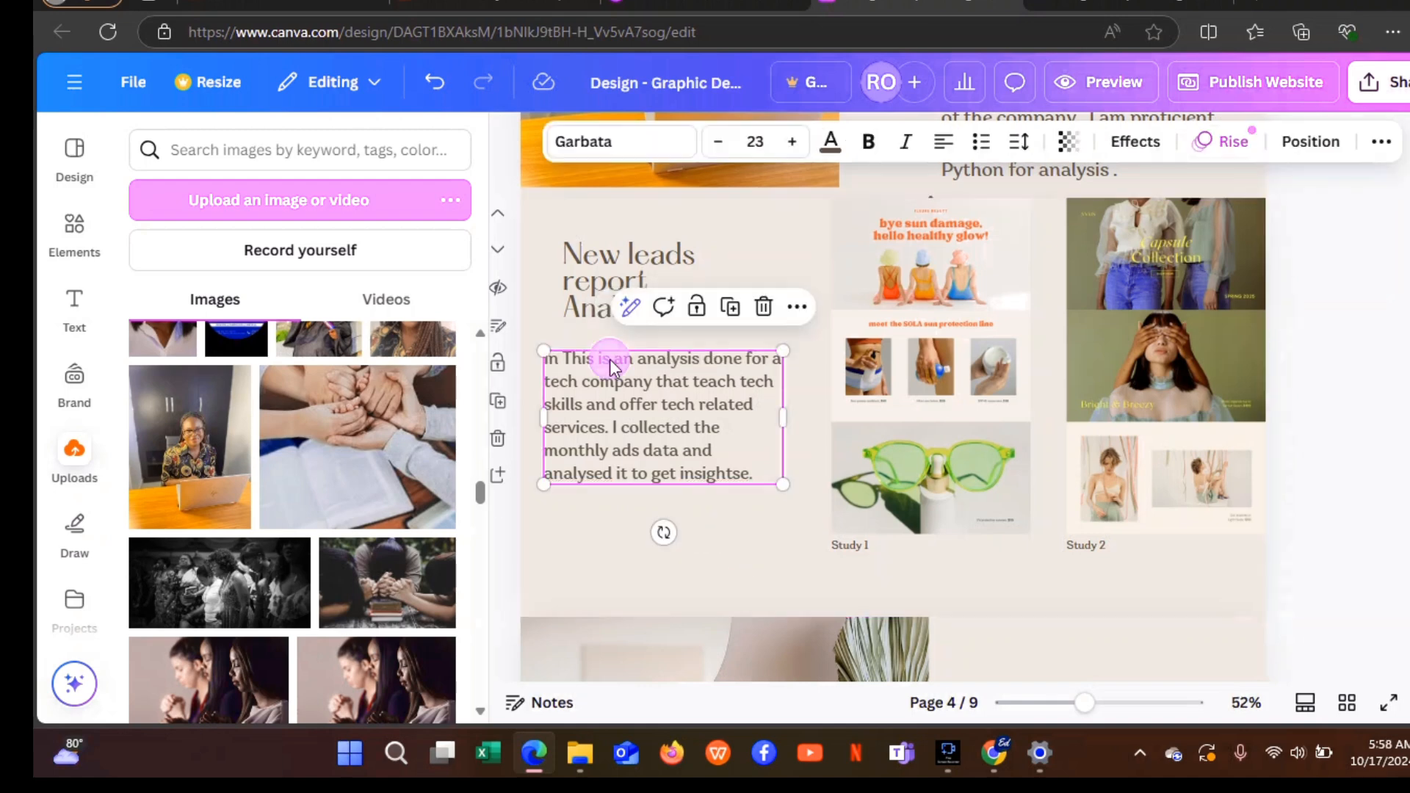
{"action": "left_click", "coordinate": [609, 359]}
{"action": "key", "text": "BackSpace"}
{"action": "key", "text": "BackSpace"}
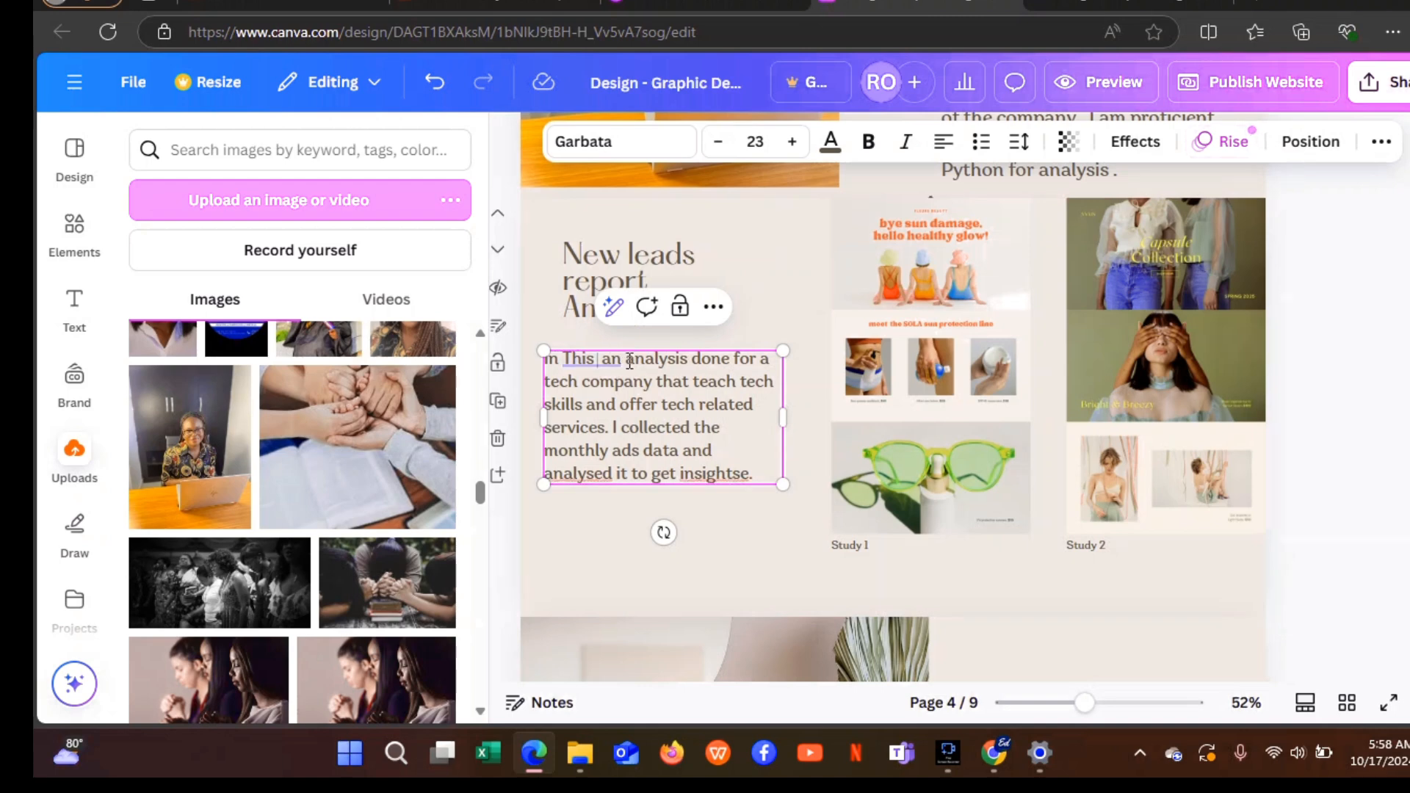
{"action": "key", "text": "BackSpace"}
{"action": "key", "text": "BackSpace"}
{"action": "key", "text": "BackSpace"}
{"action": "key", "text": "BackSpace"}
{"action": "key", "text": "BackSpace"}
{"action": "key", "text": "BackSpace"}
{"action": "key", "text": "BackSpace"}
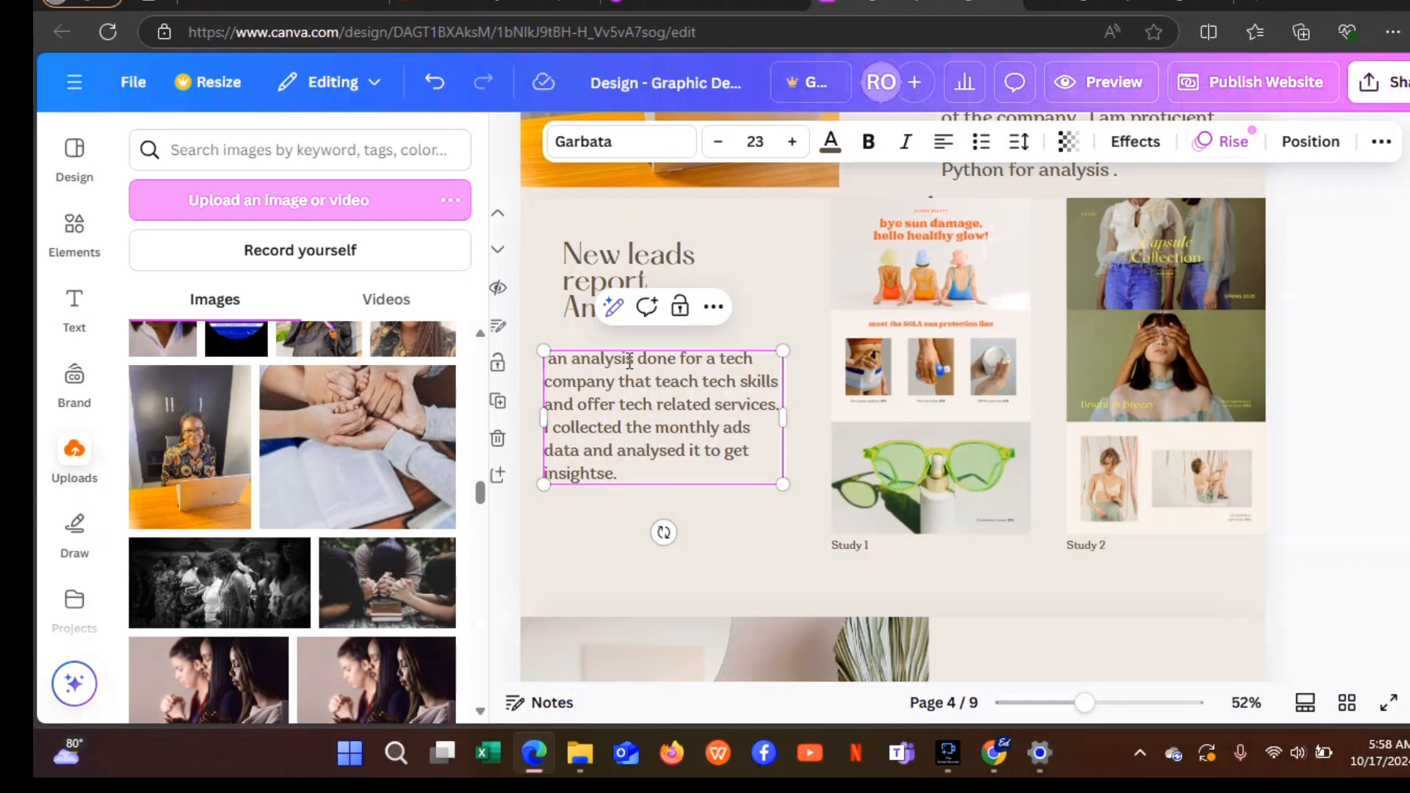
{"action": "type", "text": "Thi "}
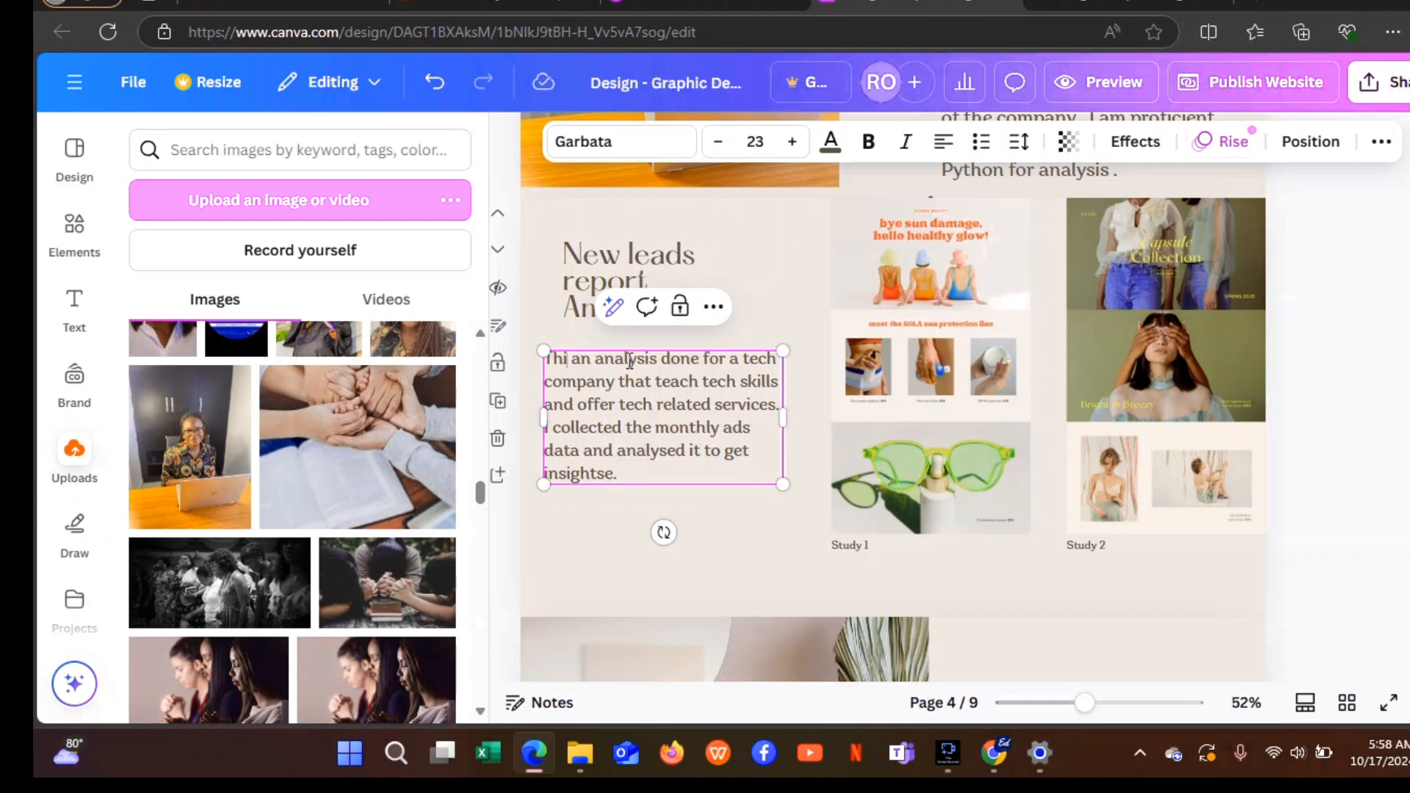
{"action": "type", "text": "s"}
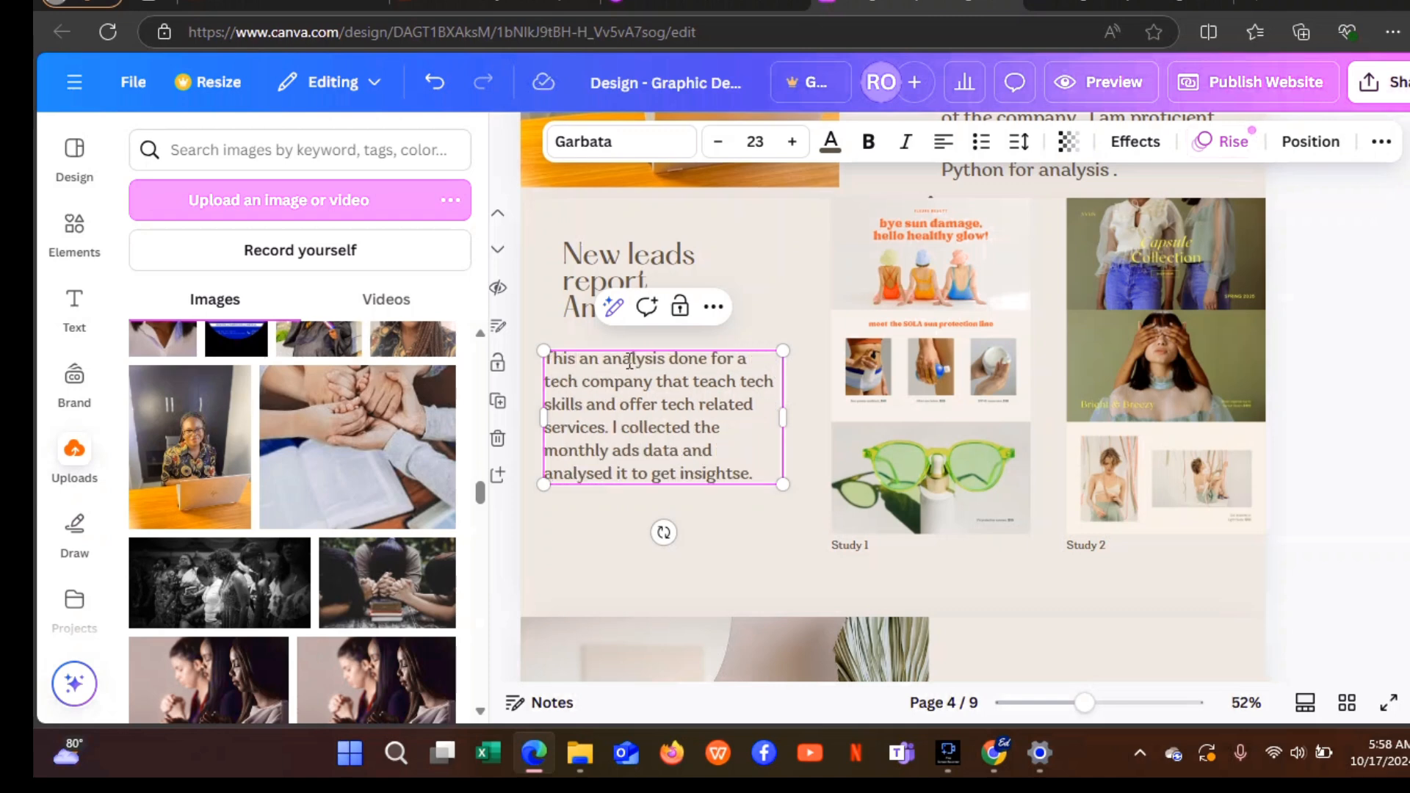
{"action": "type", "text": " is"}
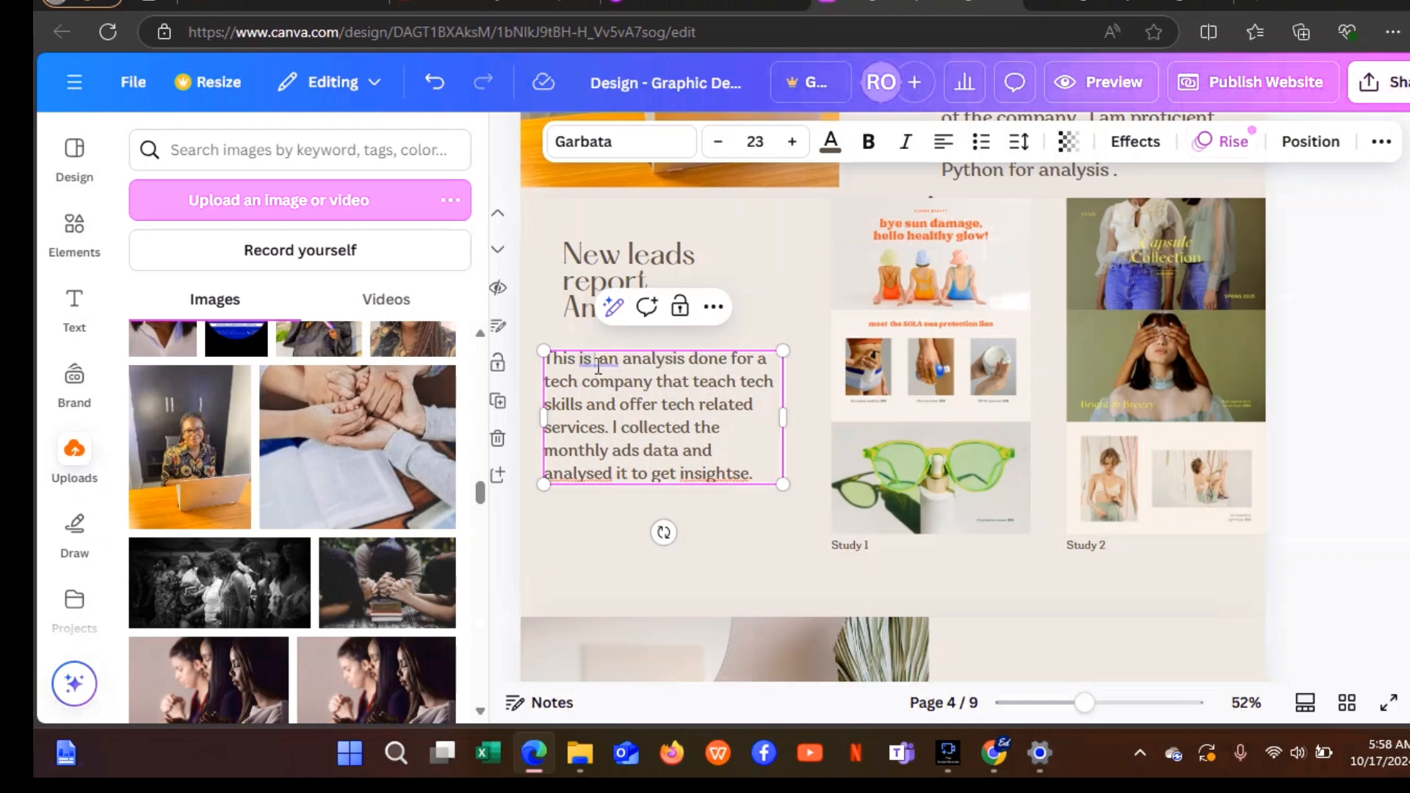
{"action": "left_click", "coordinate": [599, 366]}
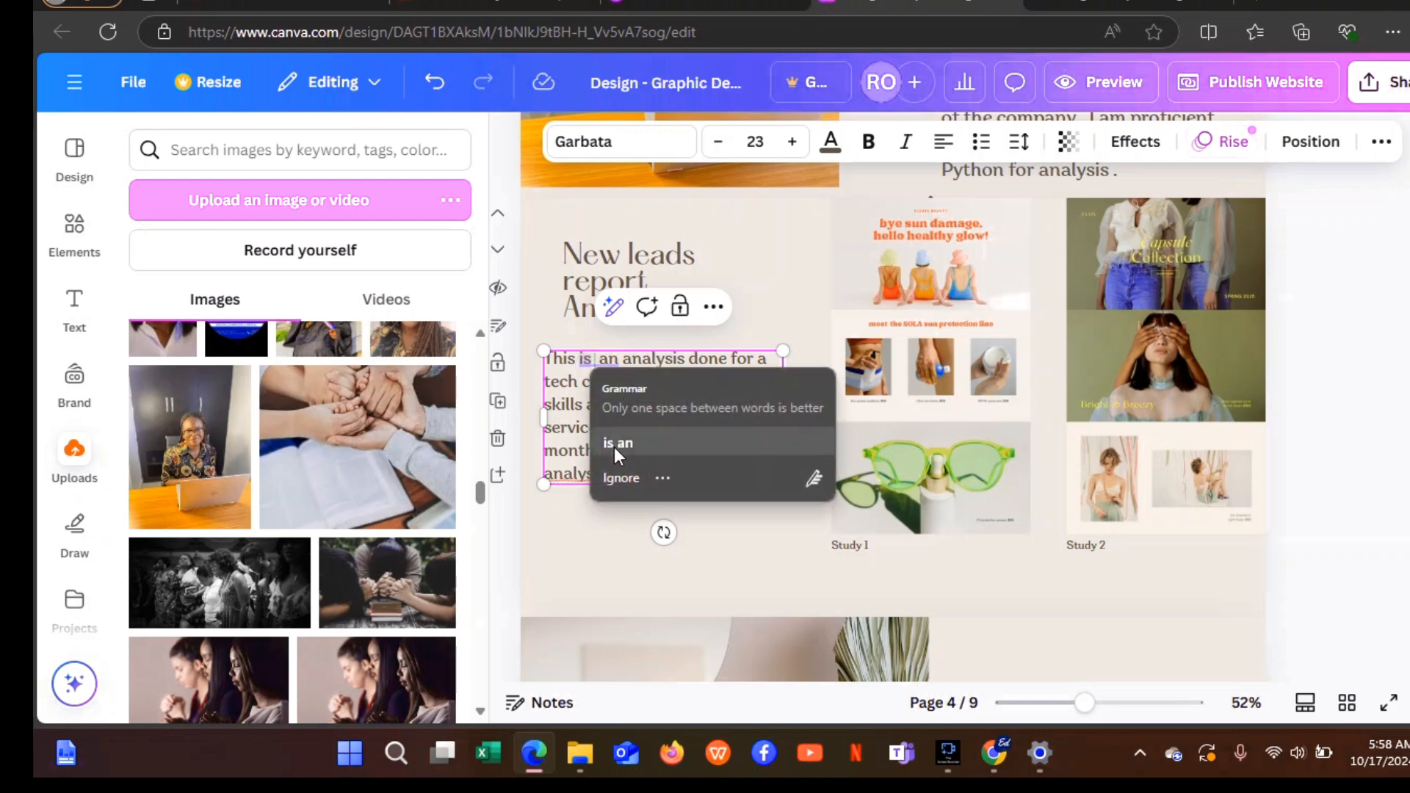
{"action": "left_click", "coordinate": [614, 445]}
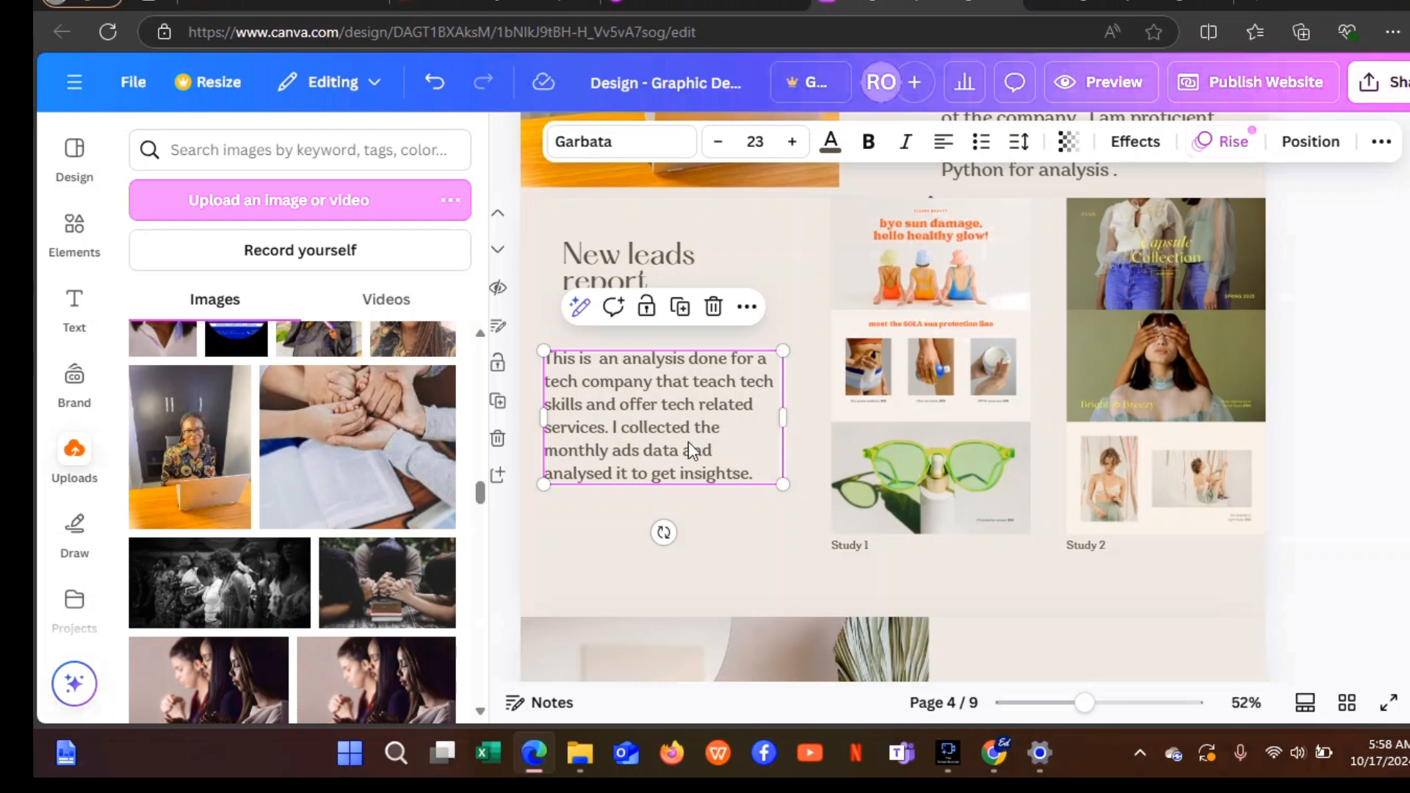
{"action": "left_click", "coordinate": [708, 553]}
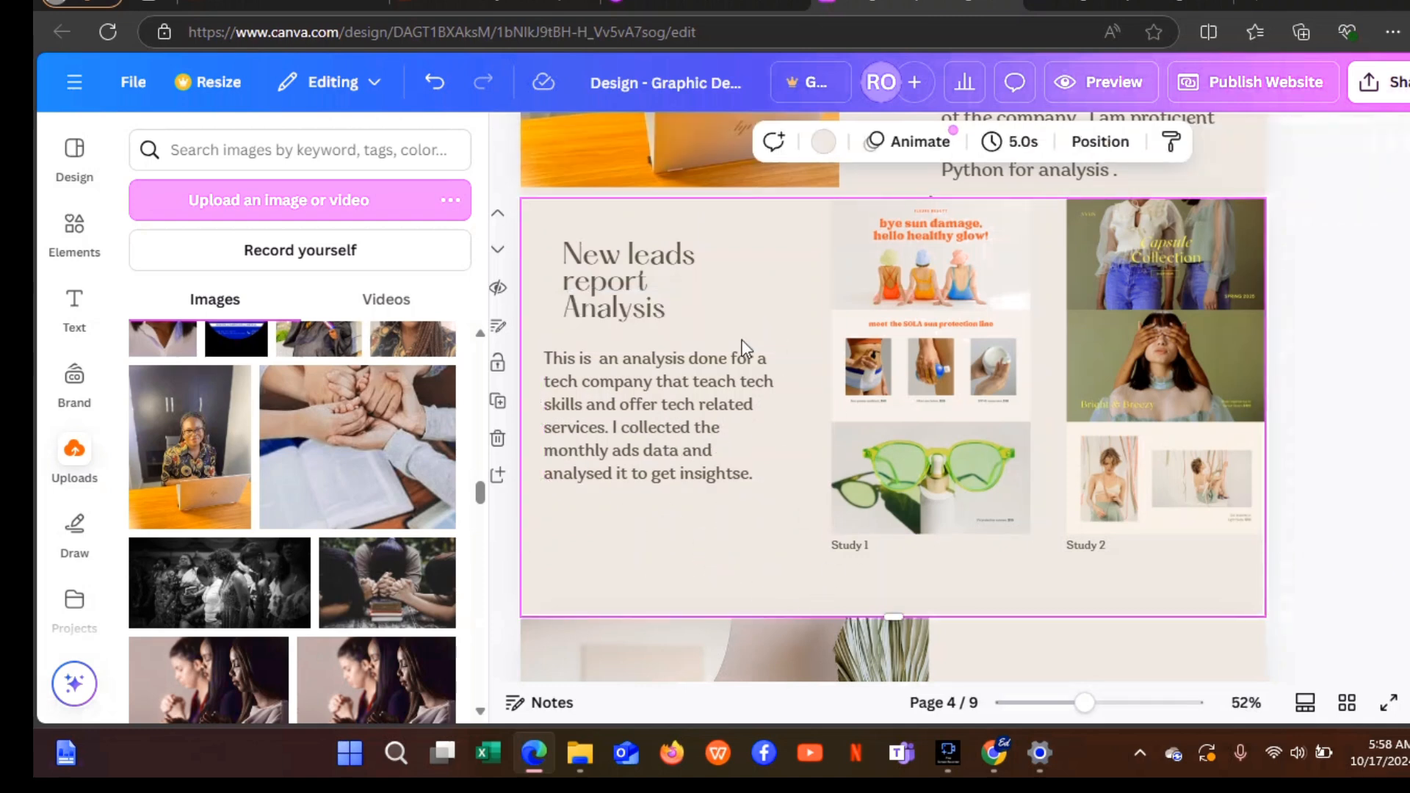
Delete the Study 1 and Study 2 template images along with their captions.
{"action": "left_click", "coordinate": [994, 281]}
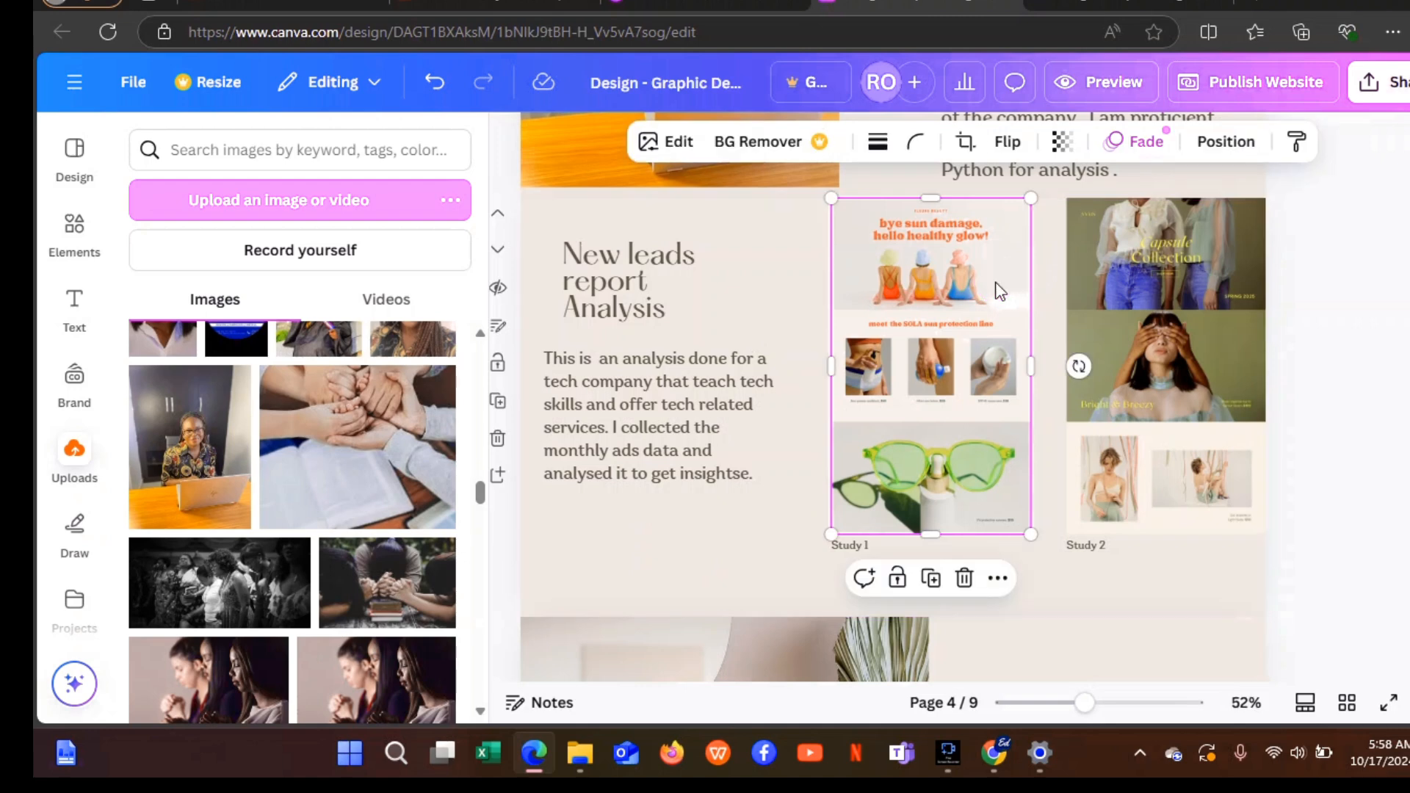
{"action": "left_click", "coordinate": [963, 580]}
{"action": "left_click", "coordinate": [848, 551]}
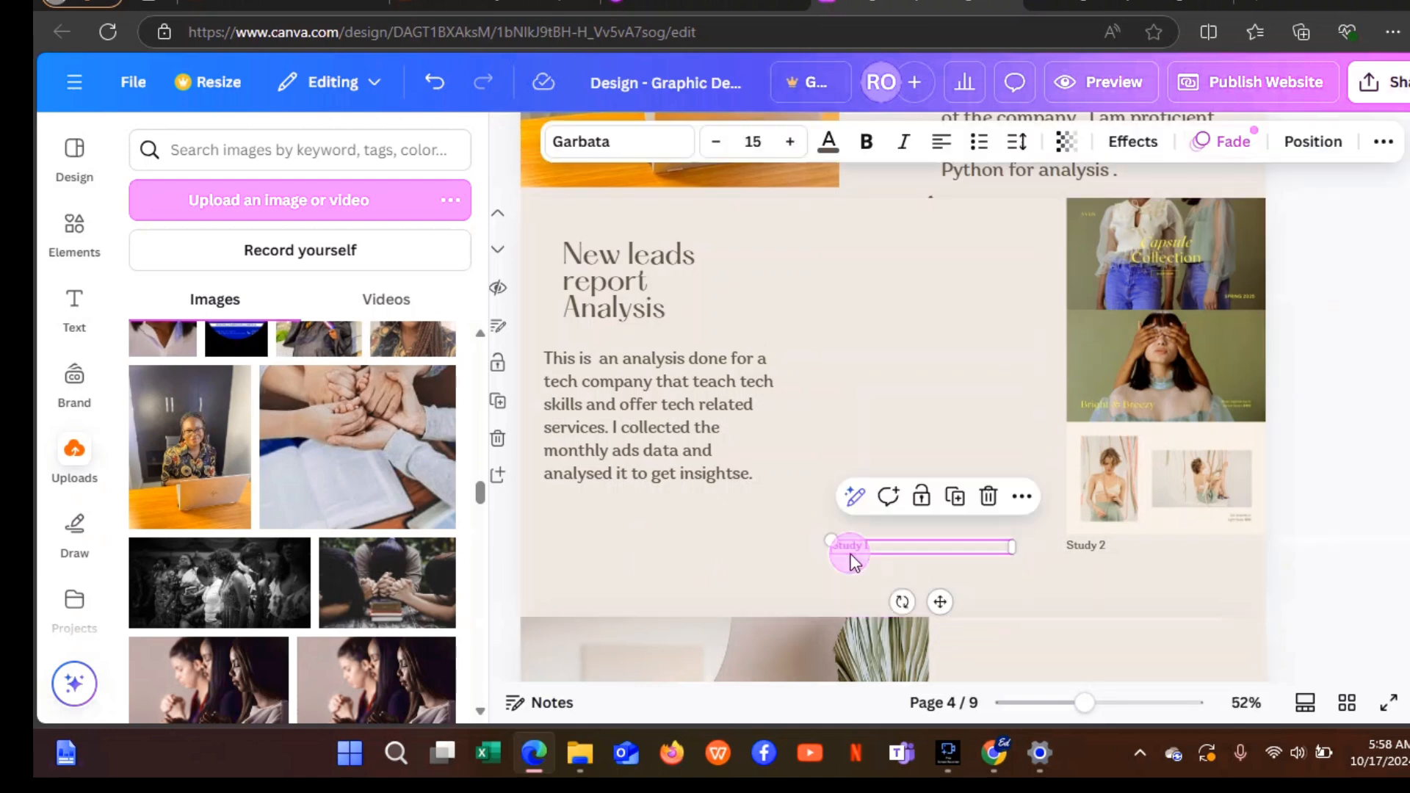
{"action": "left_click", "coordinate": [972, 497]}
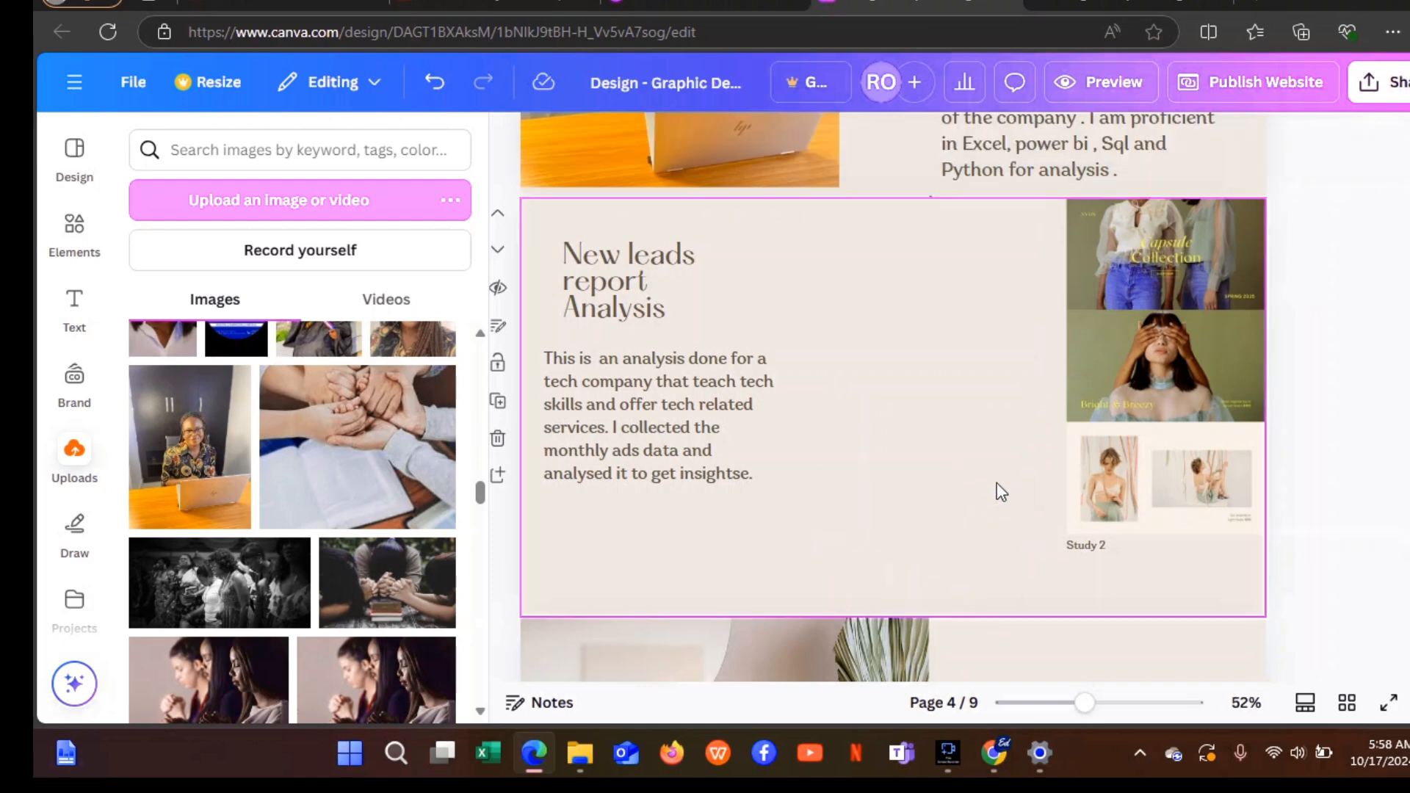
{"action": "left_click", "coordinate": [1206, 381]}
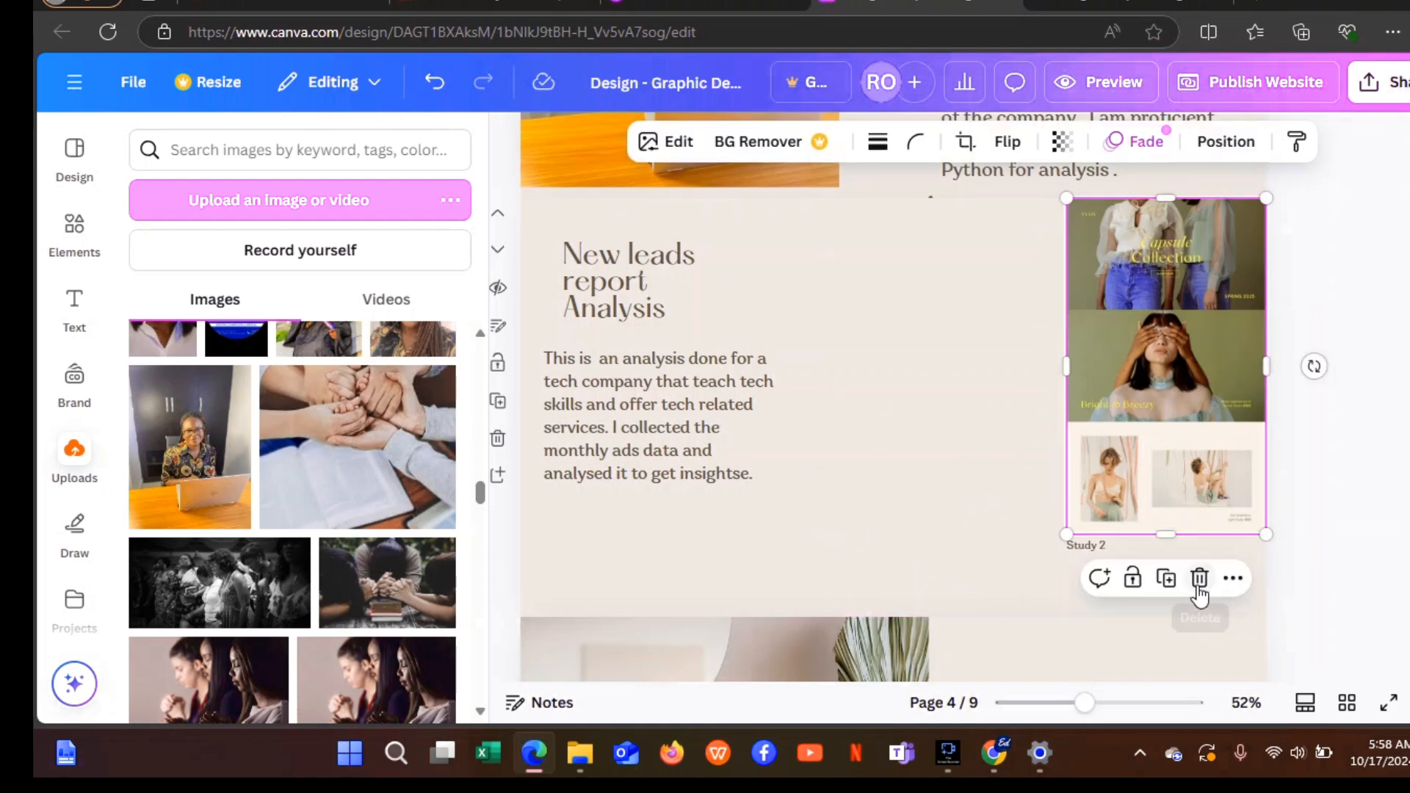
{"action": "left_click", "coordinate": [1199, 580]}
{"action": "left_click", "coordinate": [1096, 548]}
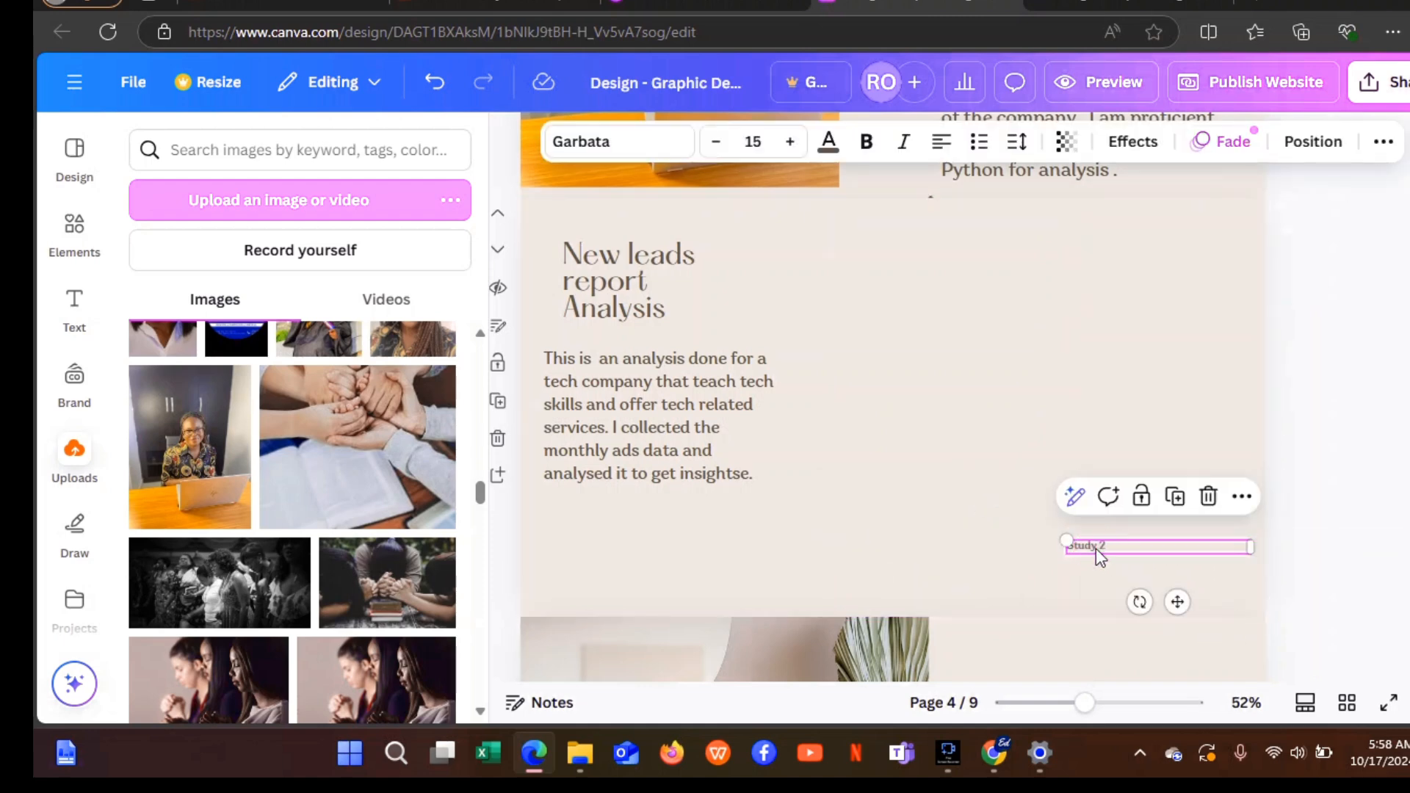
{"action": "left_click", "coordinate": [1219, 498]}
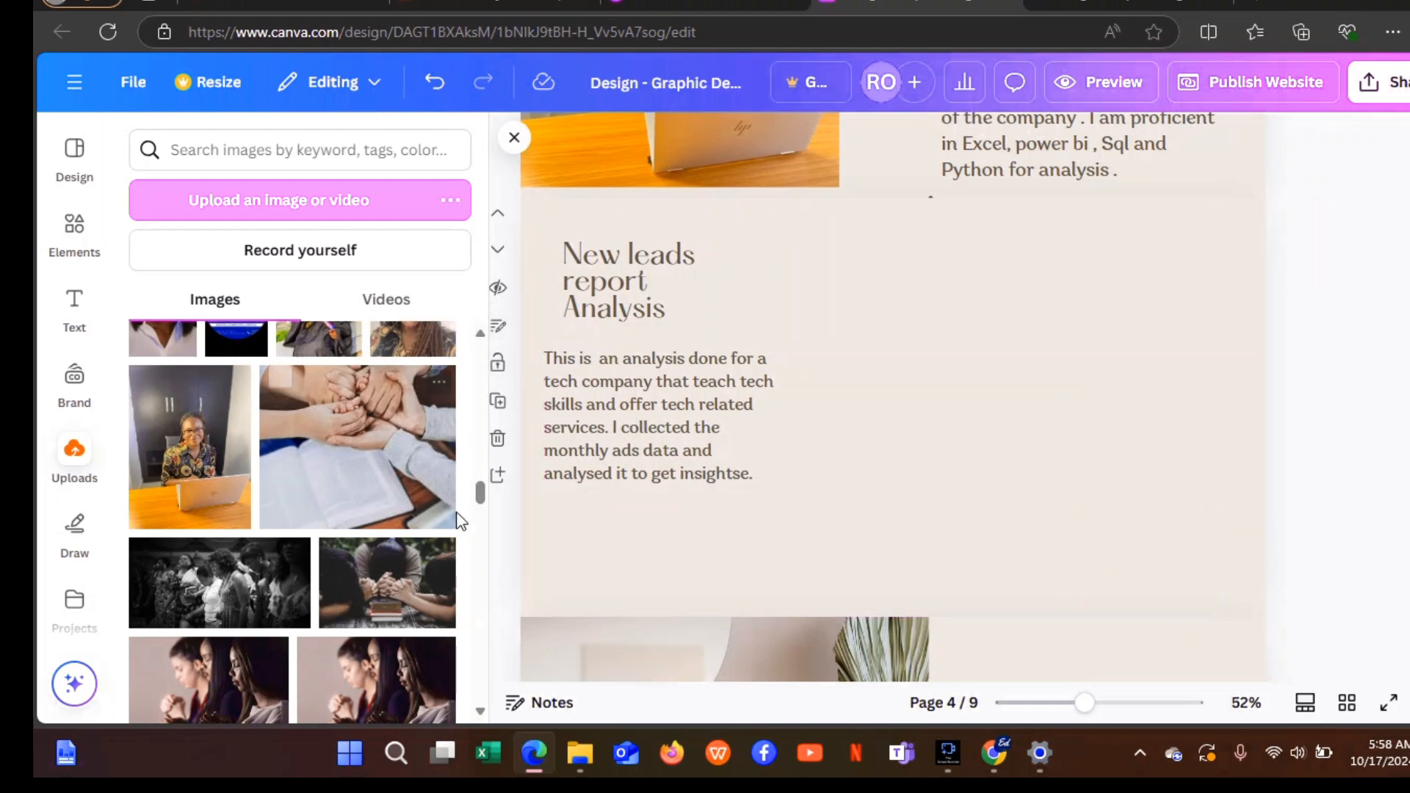
Add the pink November 2023 New Lead Report dashboard from Uploads, right of the paragraph.
{"action": "left_click_drag", "start_coordinate": [479, 497], "coordinate": [481, 443]}
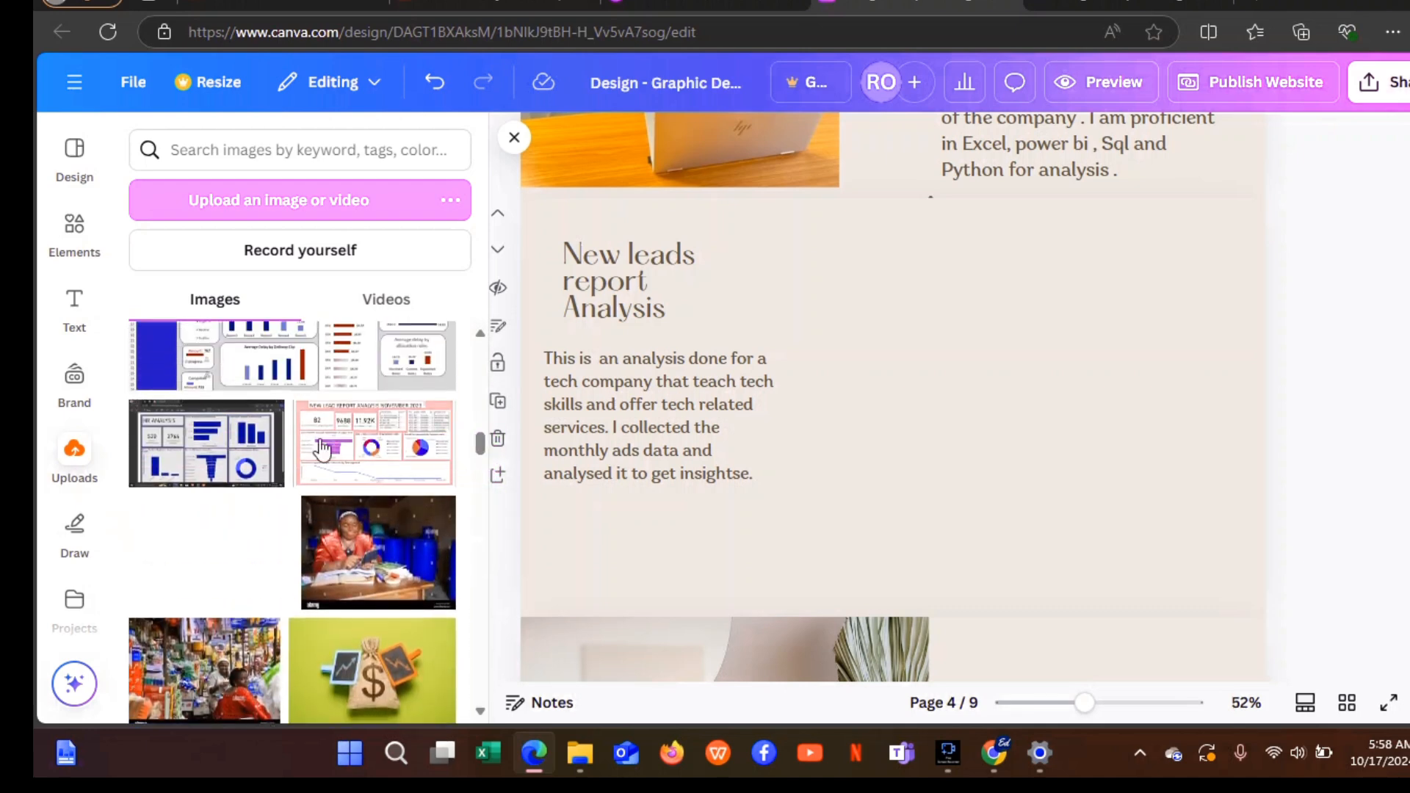
{"action": "left_click", "coordinate": [362, 445]}
{"action": "left_click_drag", "start_coordinate": [1006, 424], "coordinate": [1135, 421]}
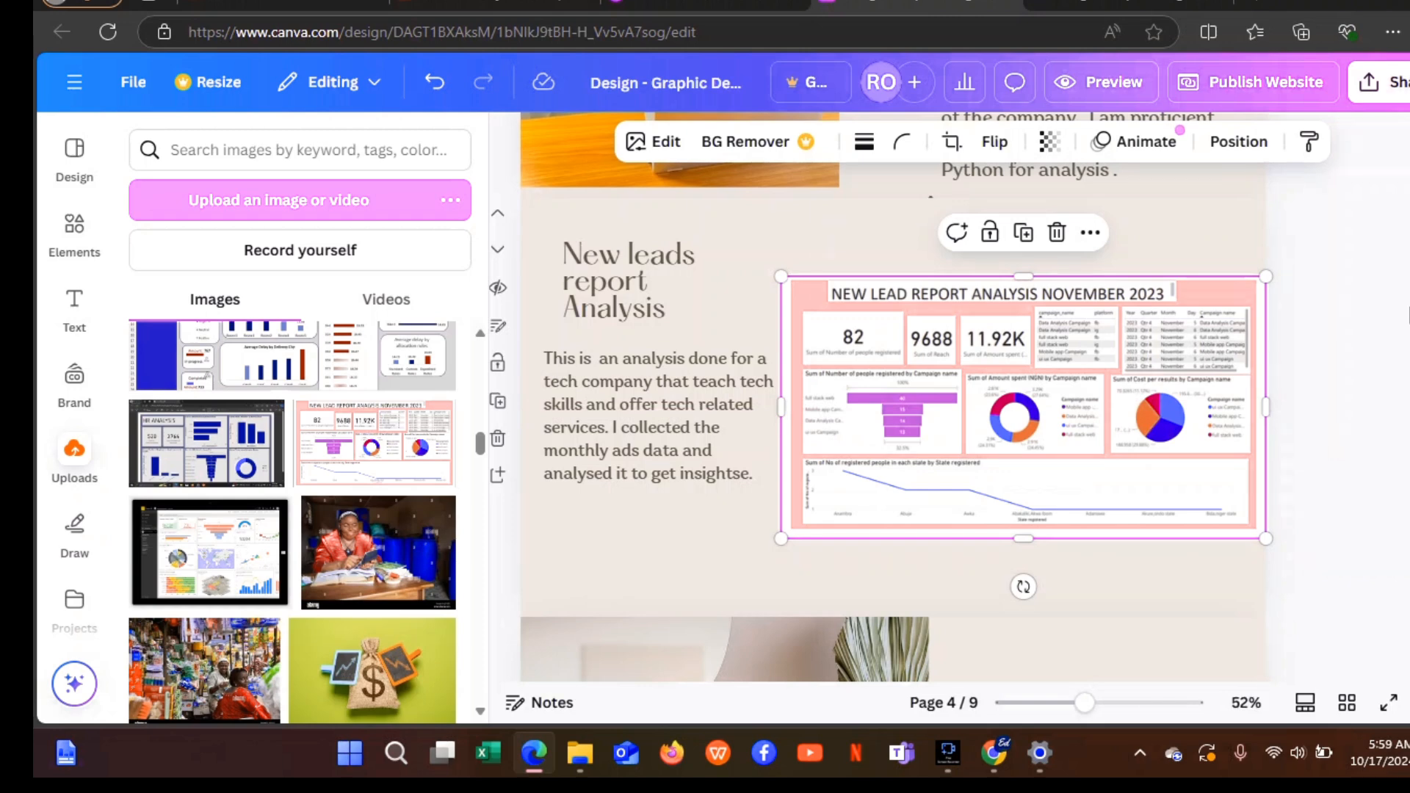
{"action": "left_click", "coordinate": [1192, 216]}
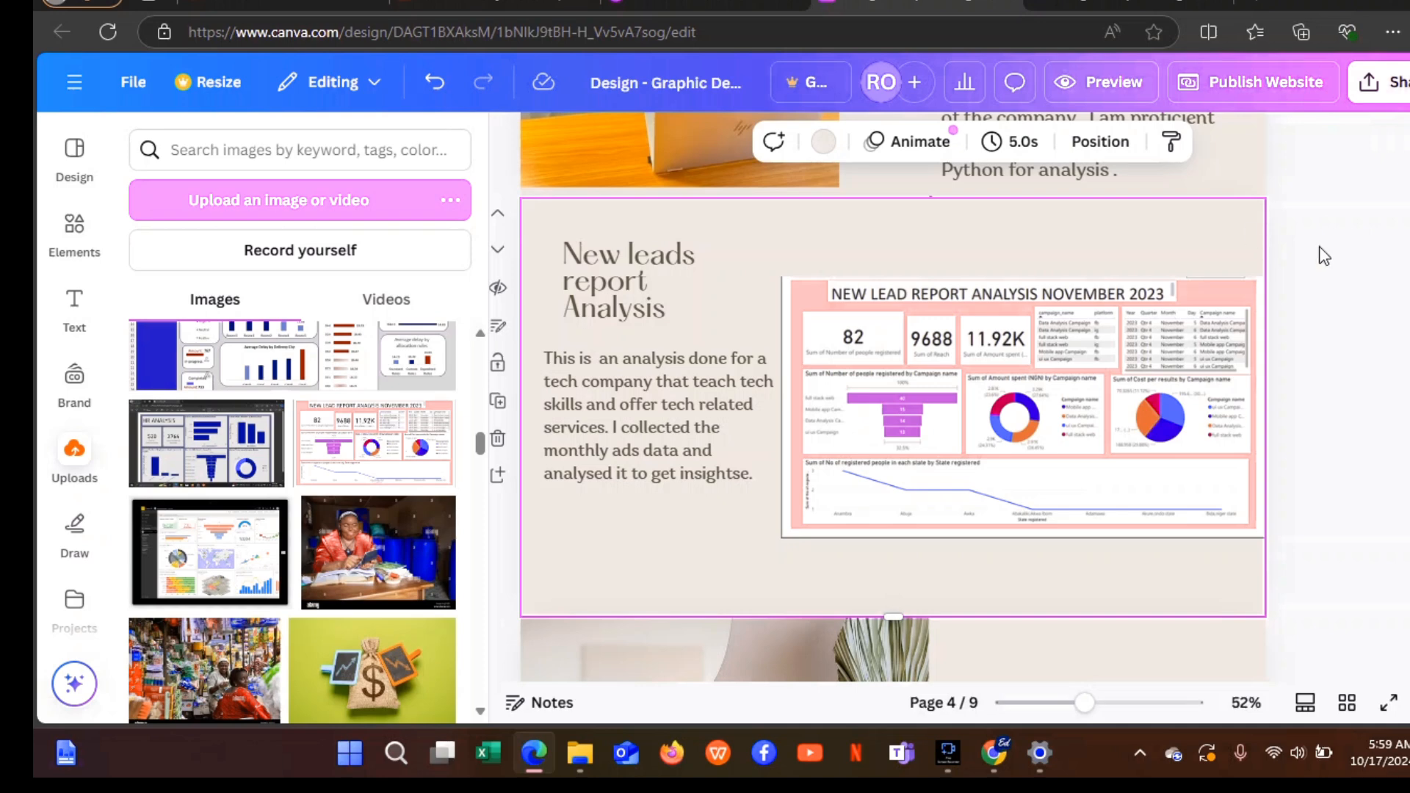
Scroll to page 5 and delete the laptop mockup image.
{"action": "scroll", "coordinate": [893, 397], "scroll_direction": "down", "scroll_amount": 5}
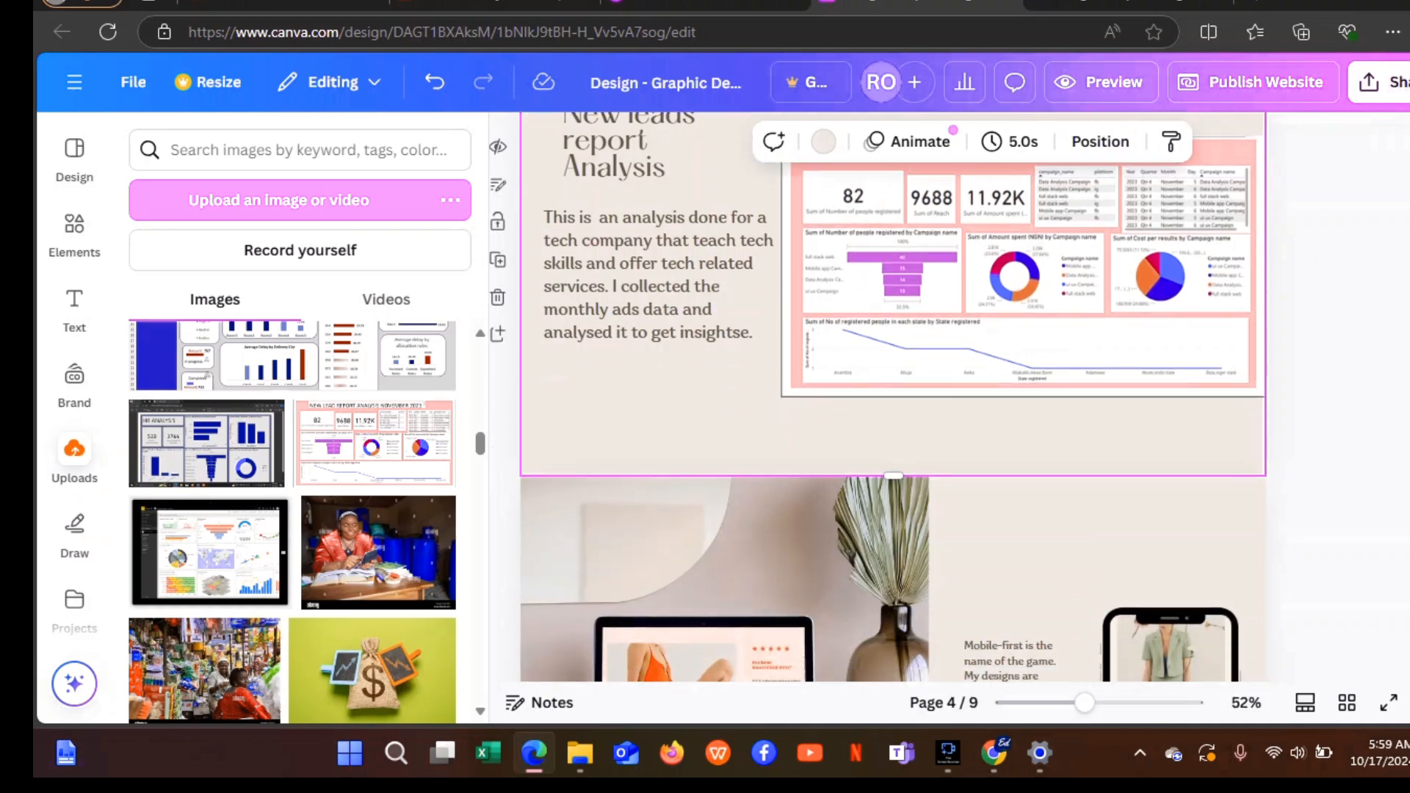
{"action": "scroll", "coordinate": [605, 332], "scroll_direction": "down", "scroll_amount": 1}
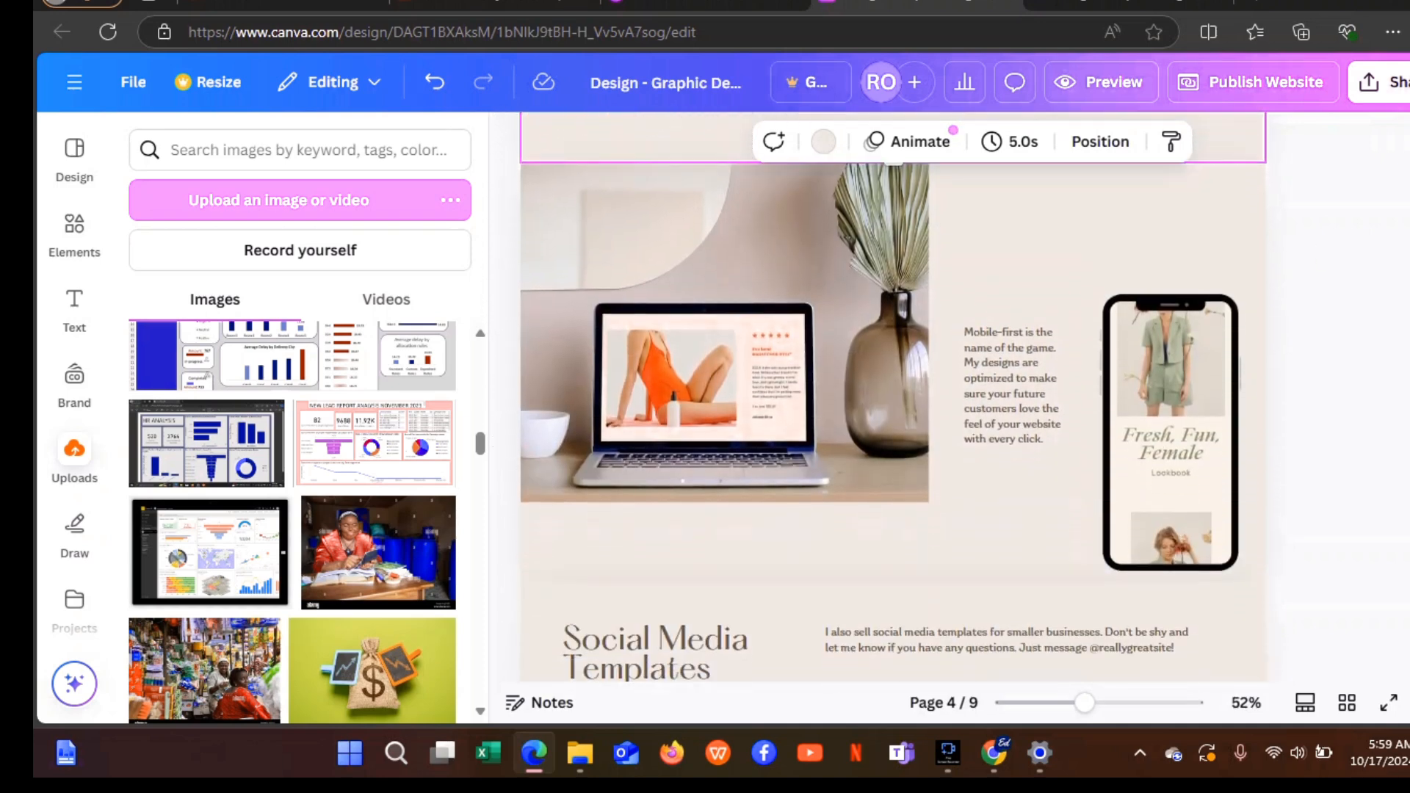
{"action": "left_click", "coordinate": [820, 331]}
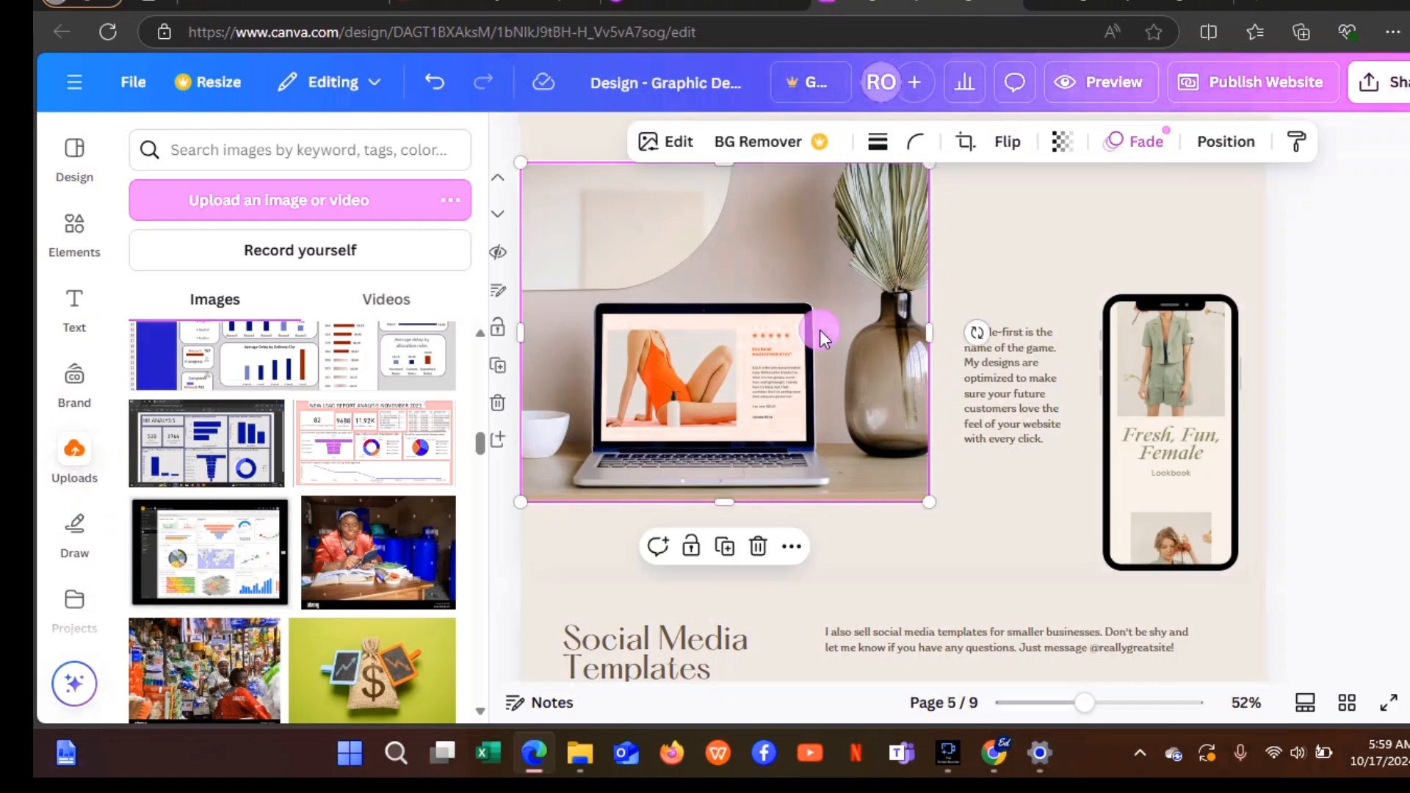
{"action": "left_click", "coordinate": [759, 549]}
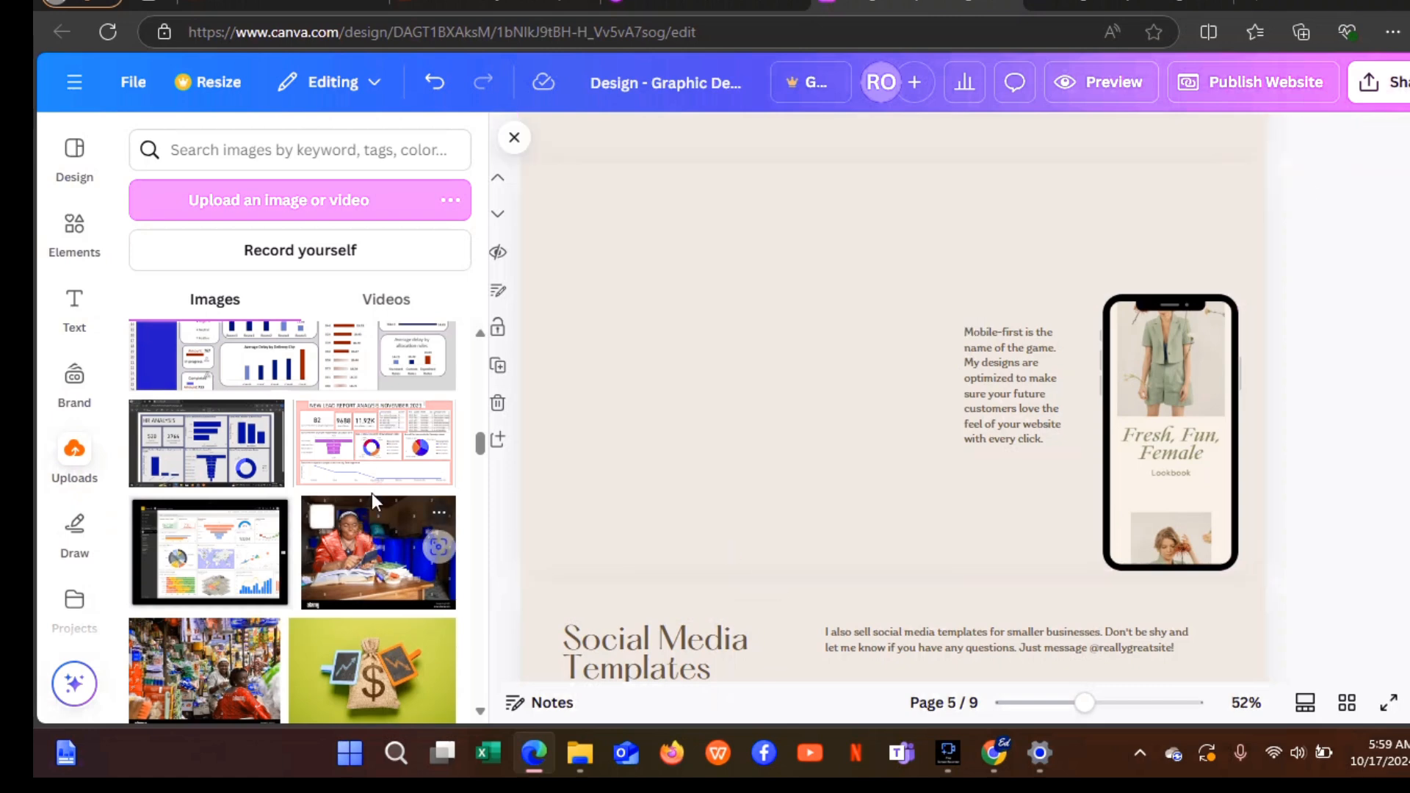
Add the New Lead Report dashboard, move it up-left and shrink it, and delete the phone mockup.
{"action": "left_click", "coordinate": [383, 465]}
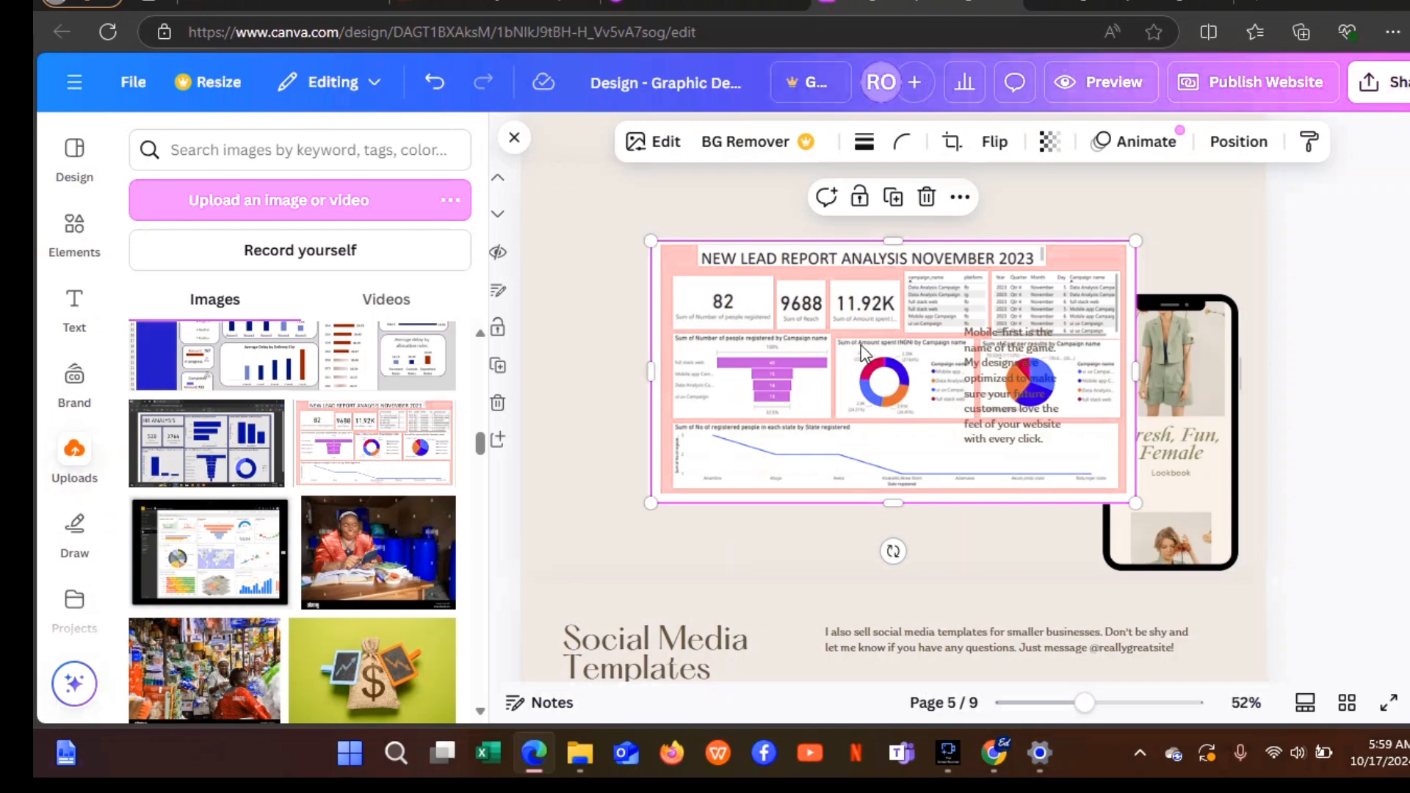
{"action": "left_click_drag", "start_coordinate": [852, 354], "coordinate": [722, 332]}
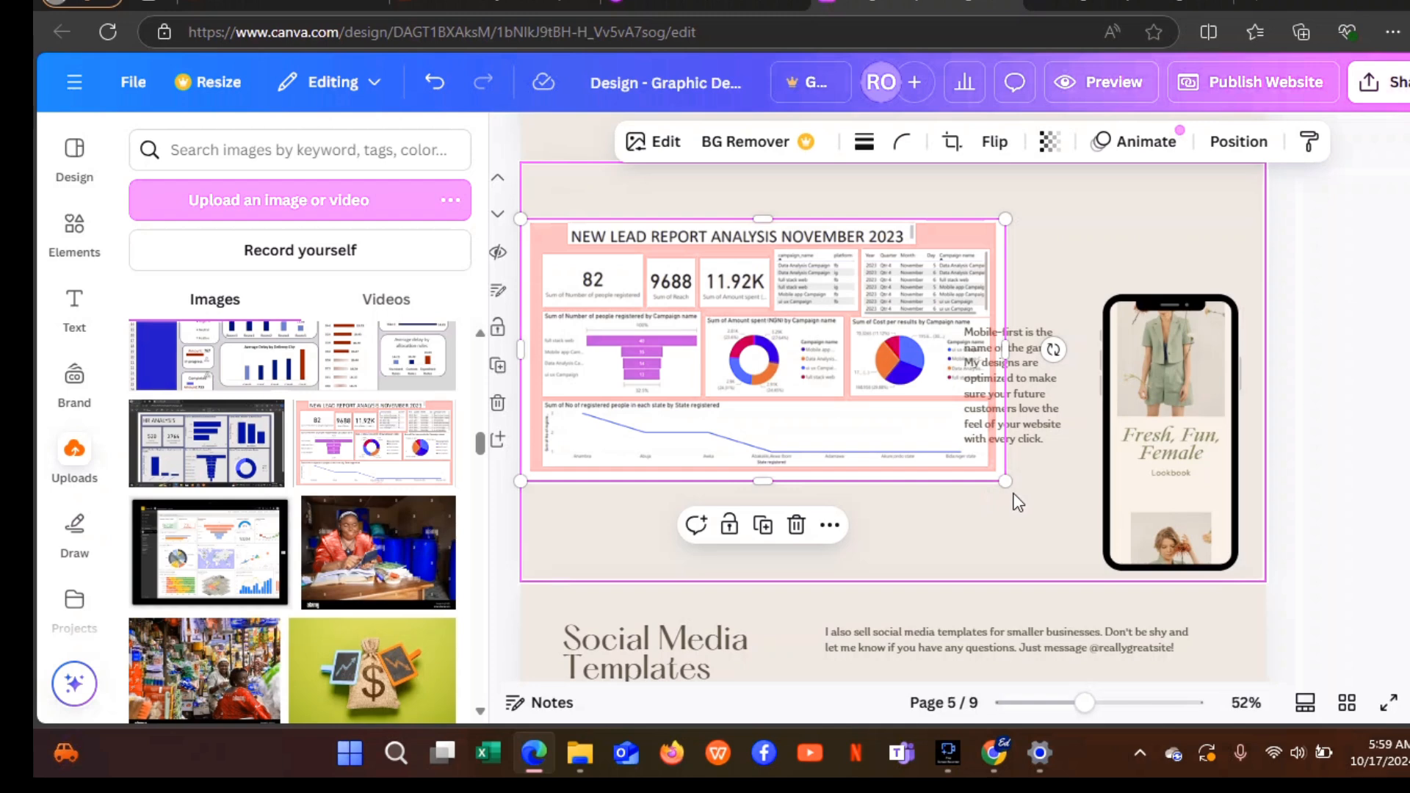
{"action": "left_click_drag", "start_coordinate": [1005, 479], "coordinate": [935, 477]}
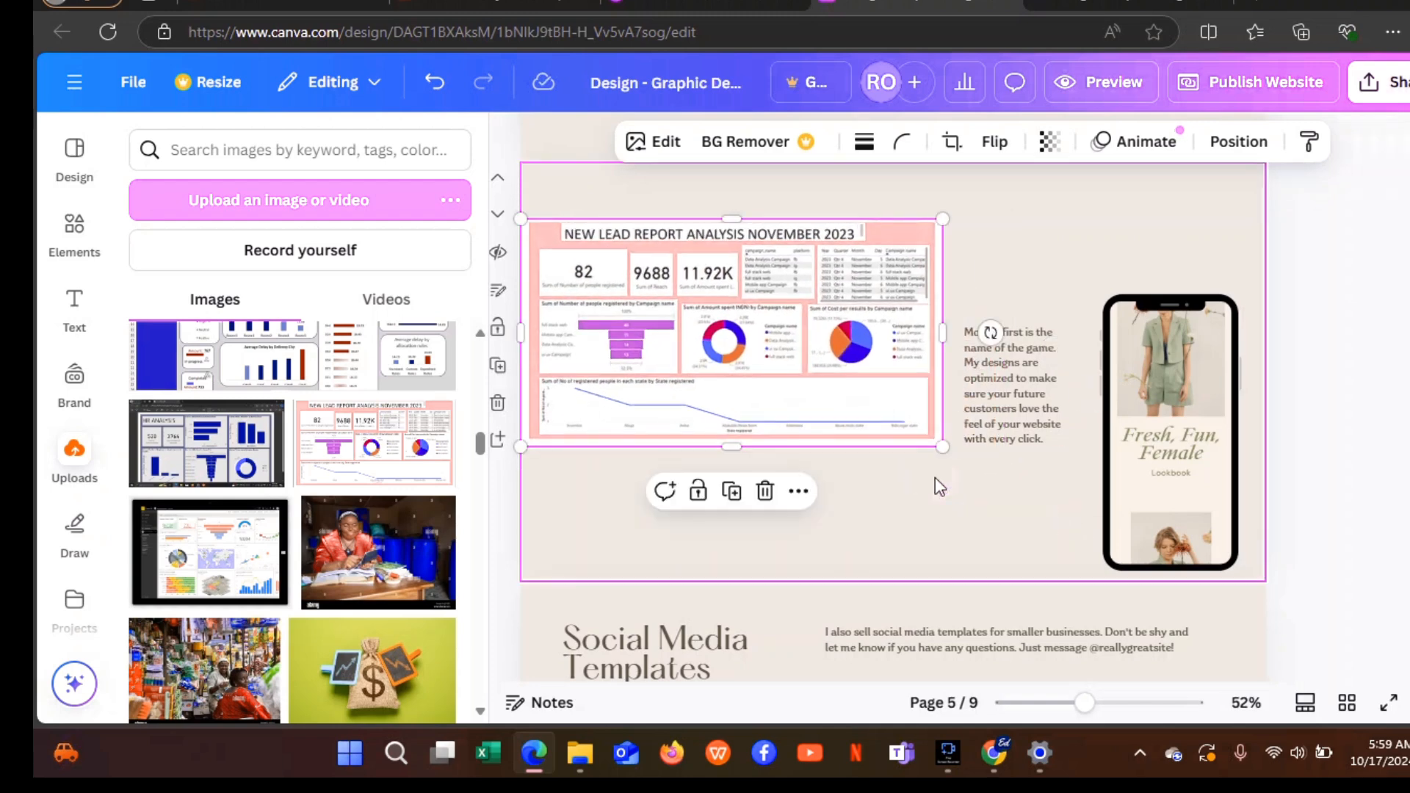
{"action": "left_click", "coordinate": [1216, 430]}
{"action": "left_click", "coordinate": [1205, 244]}
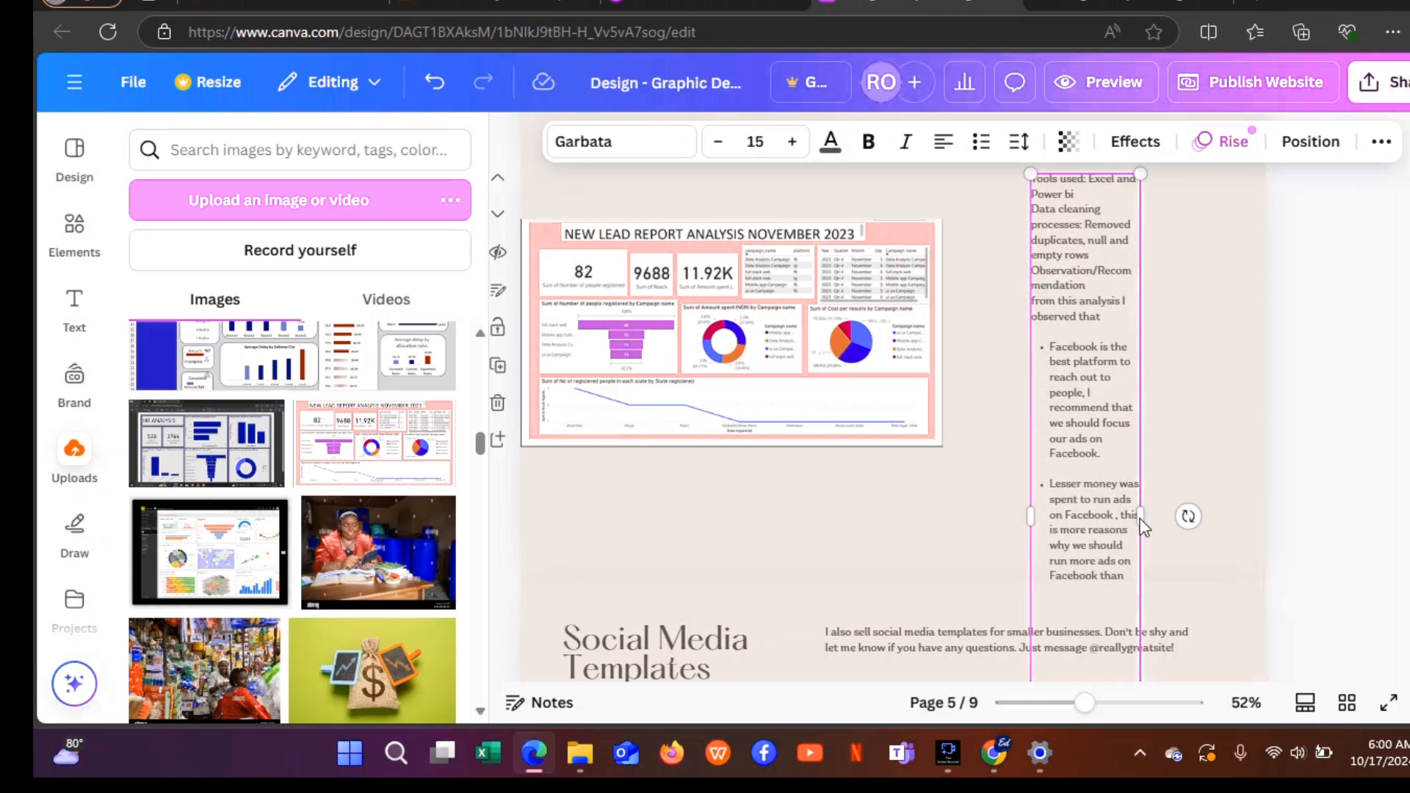
Resize and reposition the observations text box beside the dashboard so its text reflows.
{"action": "left_click_drag", "start_coordinate": [1142, 525], "coordinate": [1281, 471]}
{"action": "left_click_drag", "start_coordinate": [1171, 334], "coordinate": [1126, 413]}
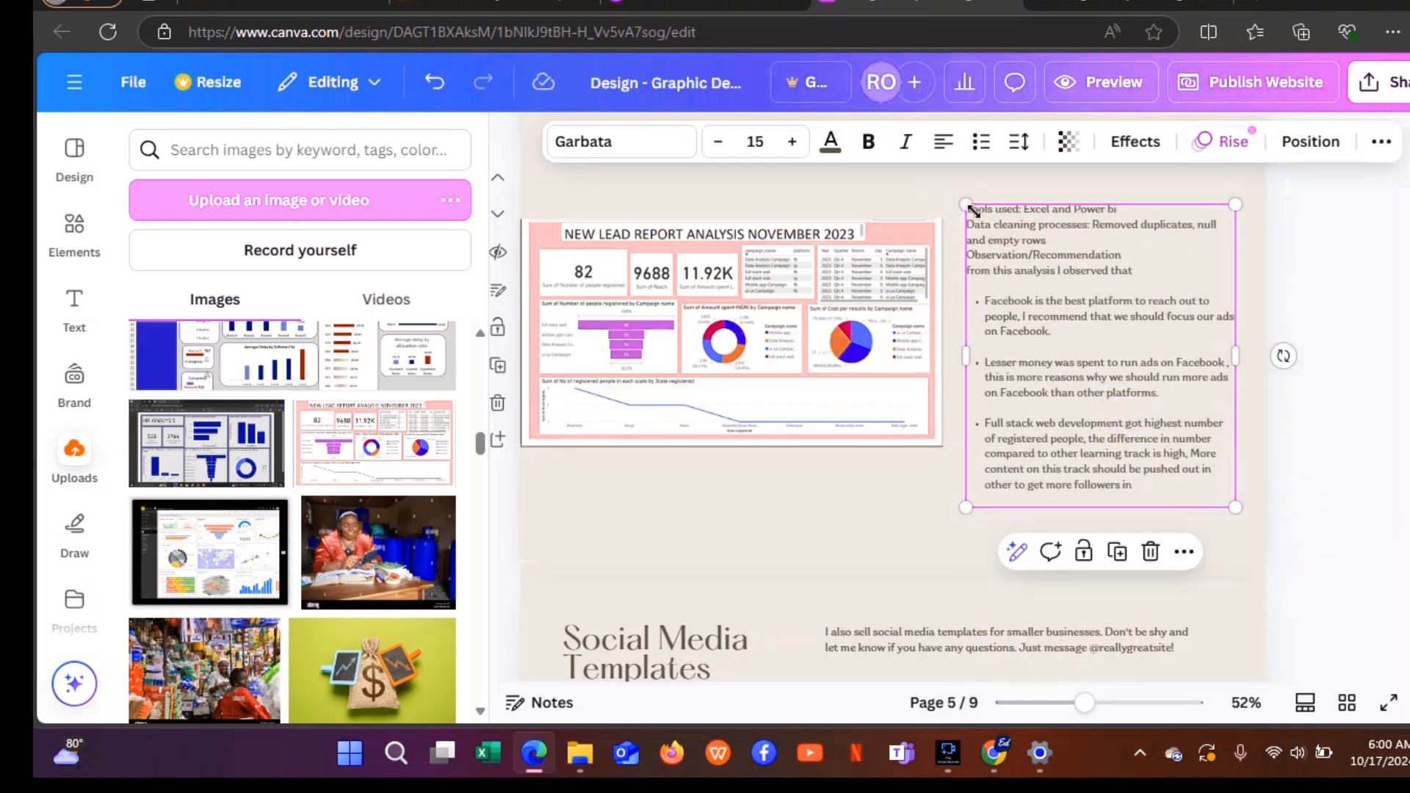
{"action": "left_click_drag", "start_coordinate": [967, 205], "coordinate": [943, 179]}
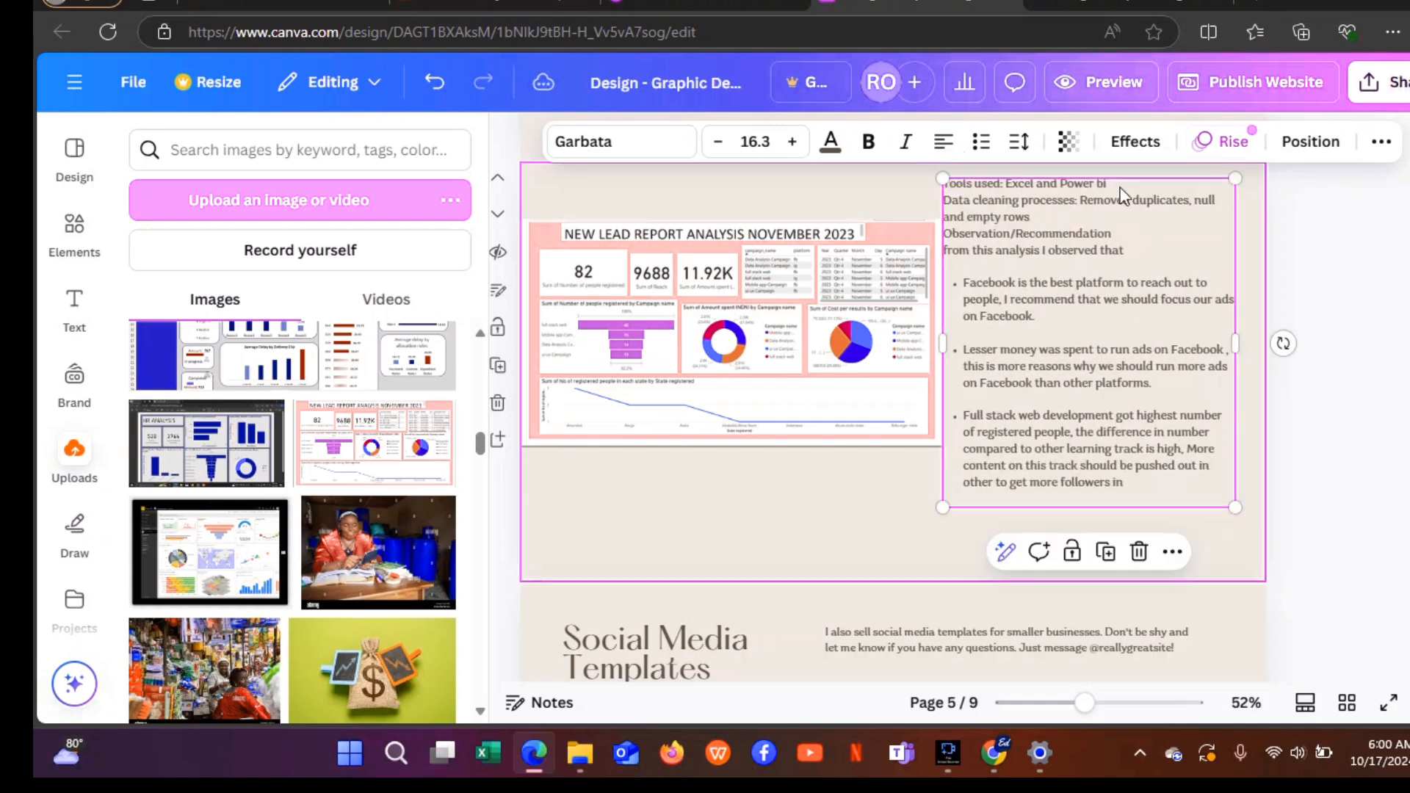
{"action": "left_click", "coordinate": [1333, 287]}
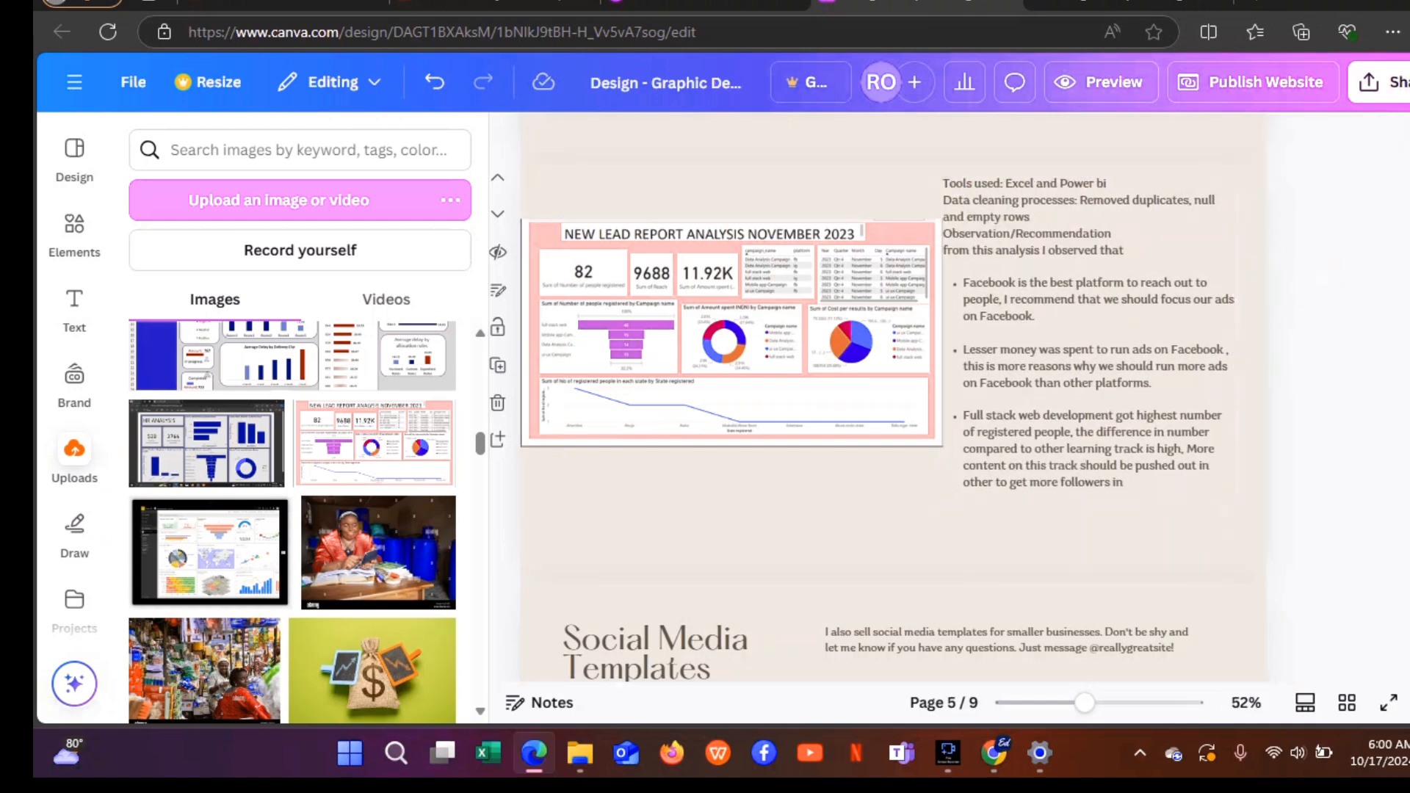
{"action": "scroll", "coordinate": [1157, 437], "scroll_direction": "up", "scroll_amount": 1}
{"action": "left_click", "coordinate": [1157, 437]}
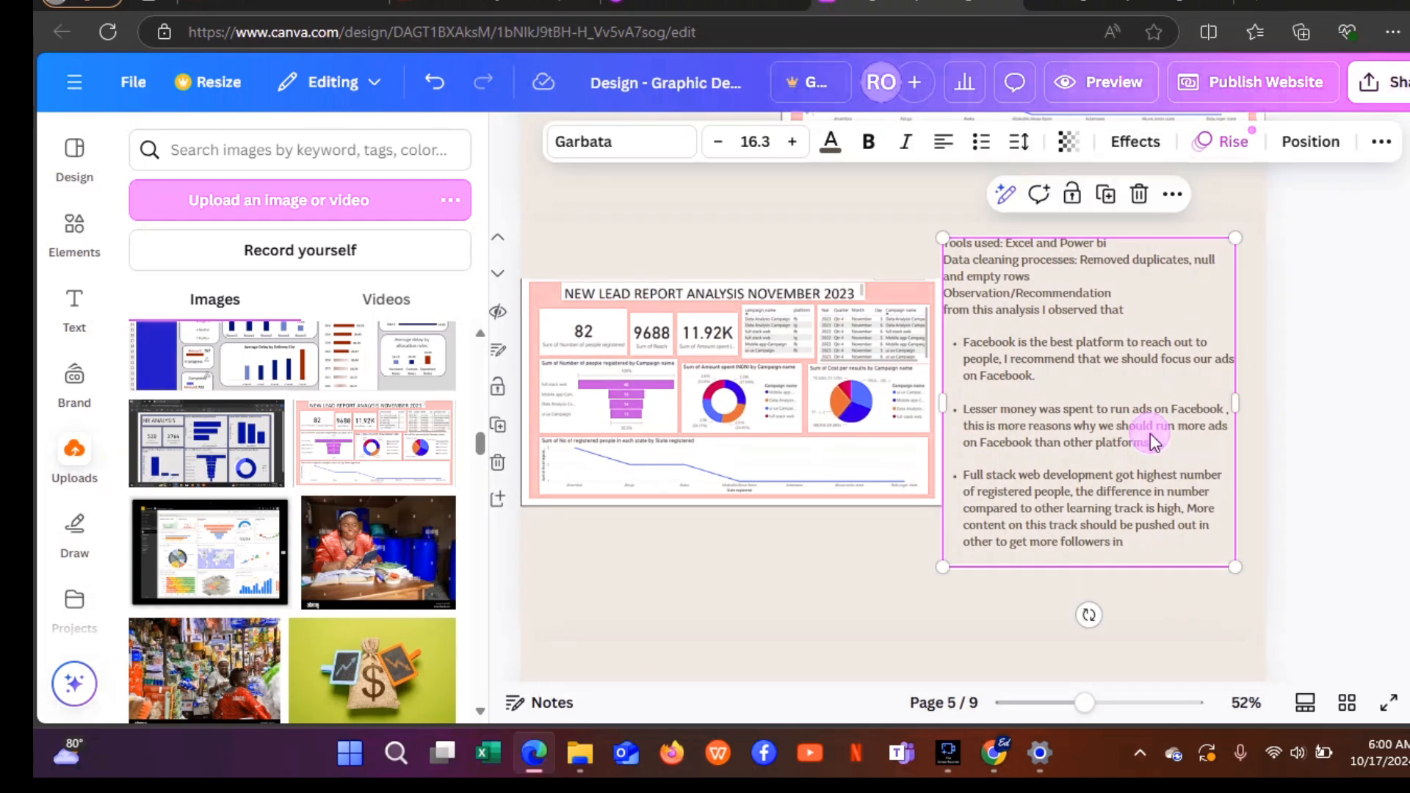
{"action": "left_click_drag", "start_coordinate": [1158, 437], "coordinate": [1159, 442]}
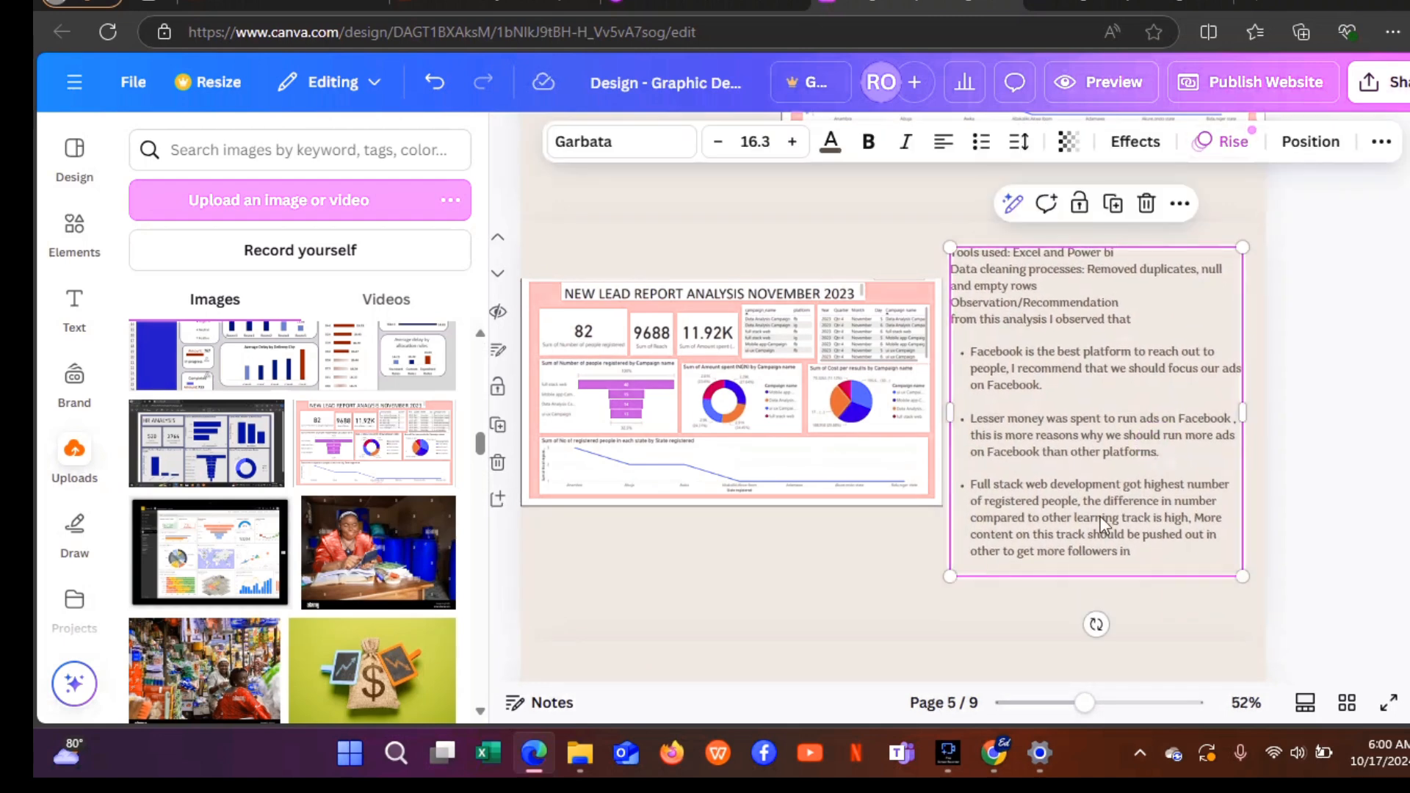
{"action": "left_click", "coordinate": [859, 575]}
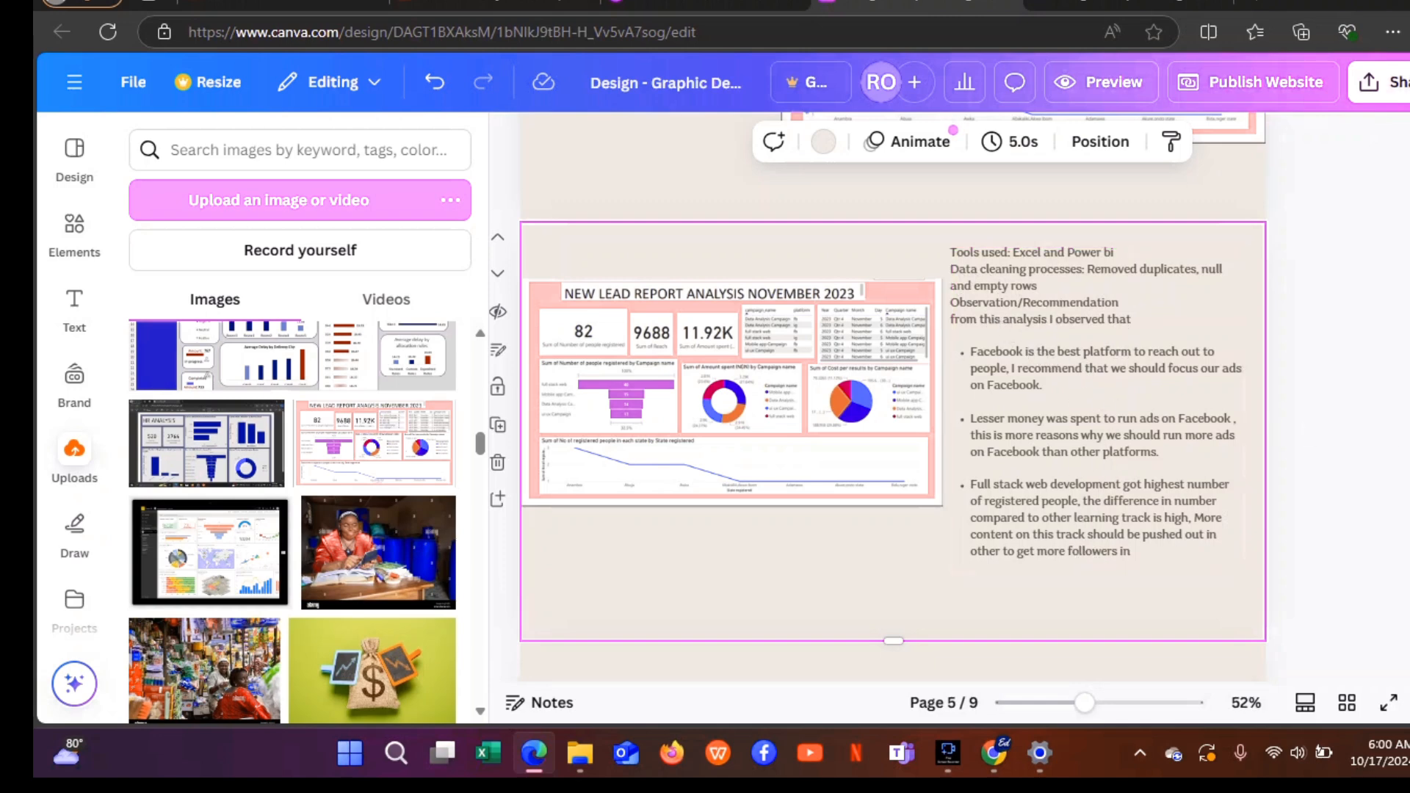
Nudge the observations box down-left, then scroll to page 6's Social Media Templates section.
{"action": "left_click", "coordinate": [1390, 443]}
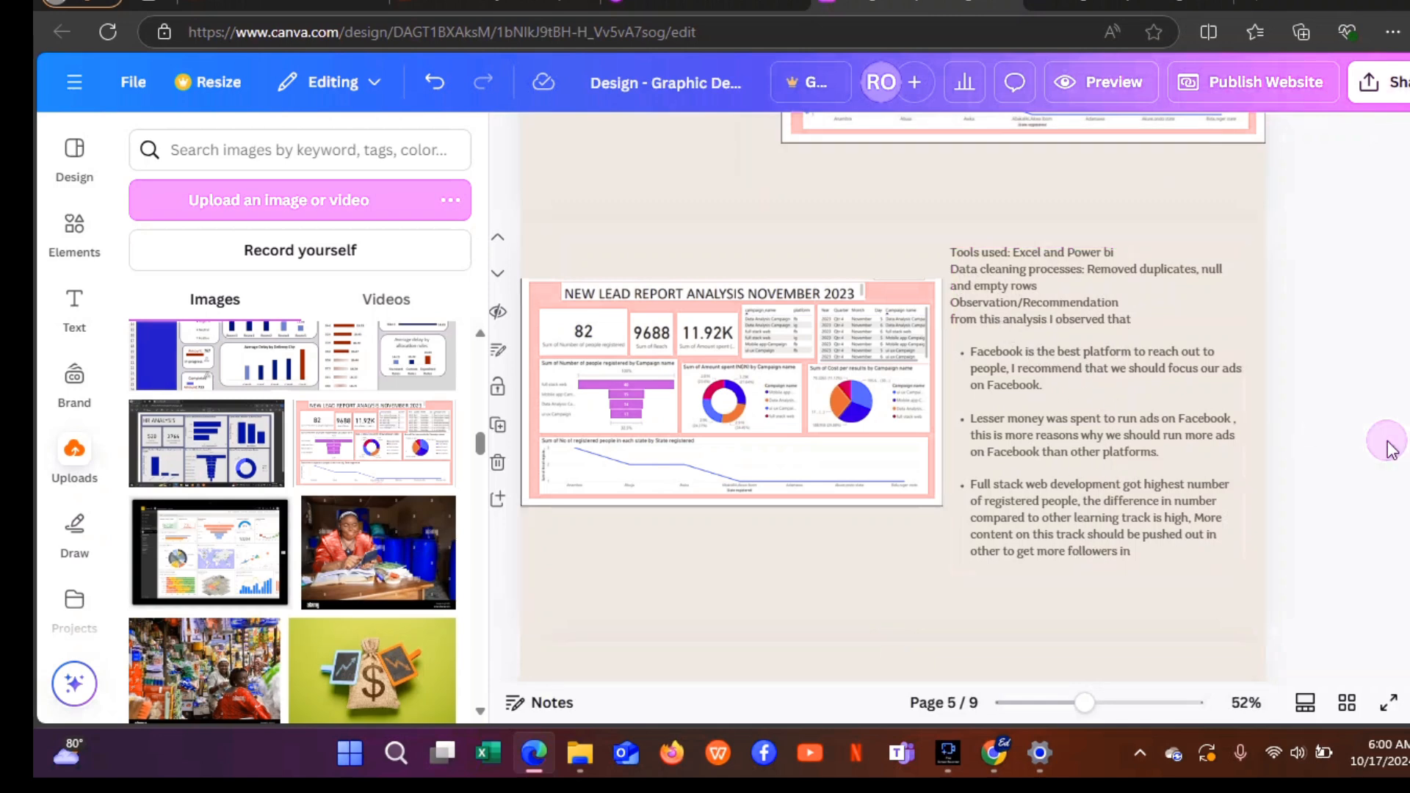
{"action": "left_click", "coordinate": [1023, 456]}
{"action": "left_click_drag", "start_coordinate": [1023, 456], "coordinate": [1033, 467]}
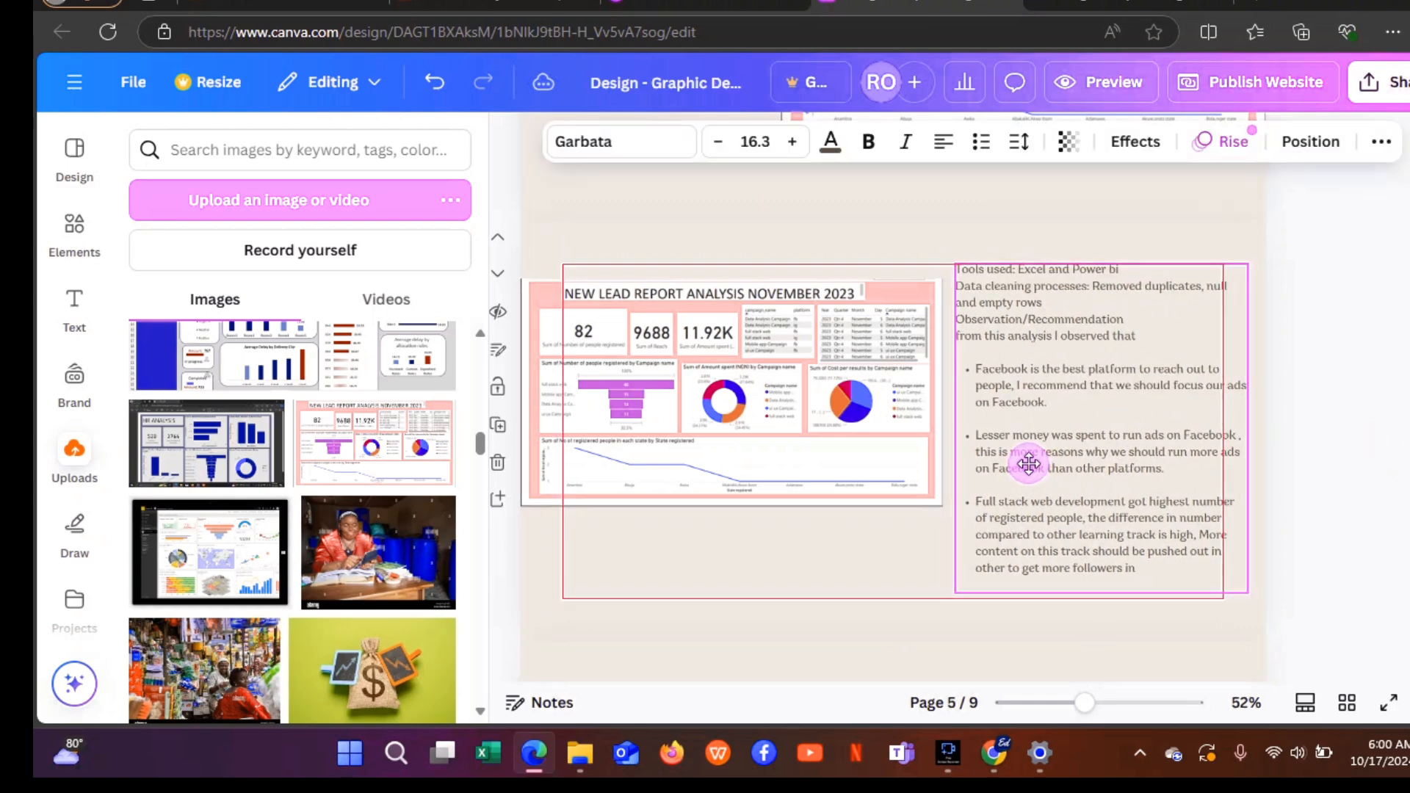
{"action": "left_click", "coordinate": [1403, 462]}
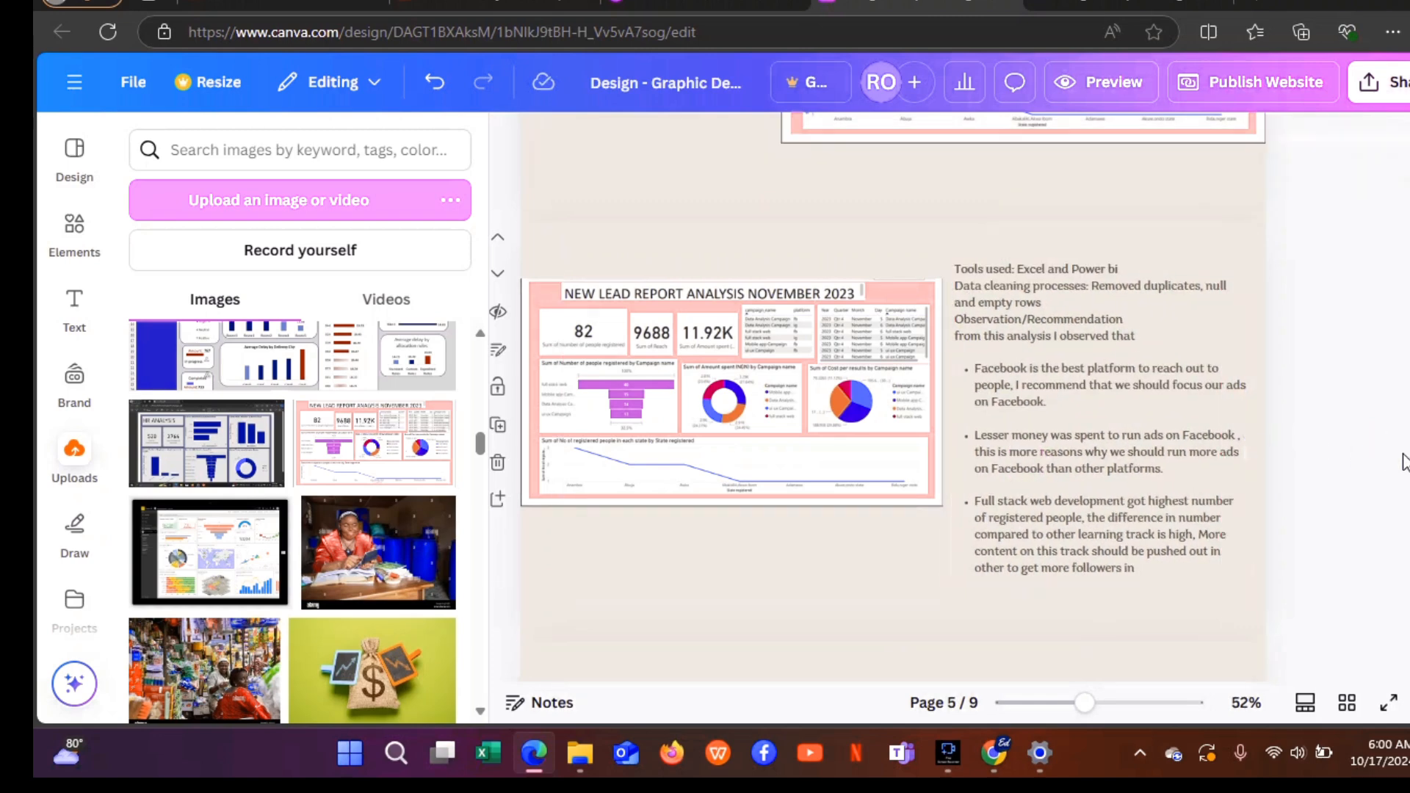
{"action": "scroll", "coordinate": [893, 396], "scroll_direction": "down", "scroll_amount": 6}
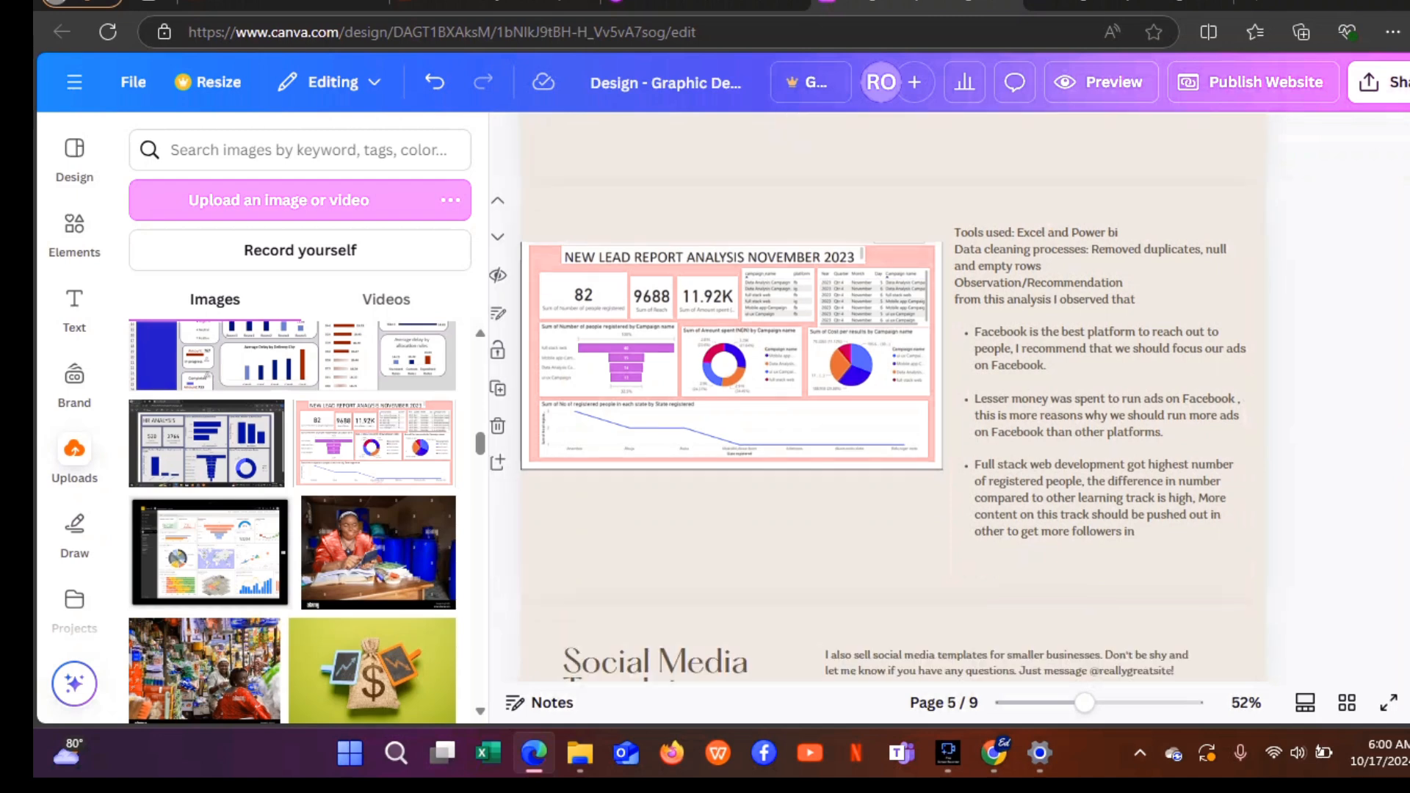
{"action": "scroll", "coordinate": [892, 397], "scroll_direction": "down", "scroll_amount": 1}
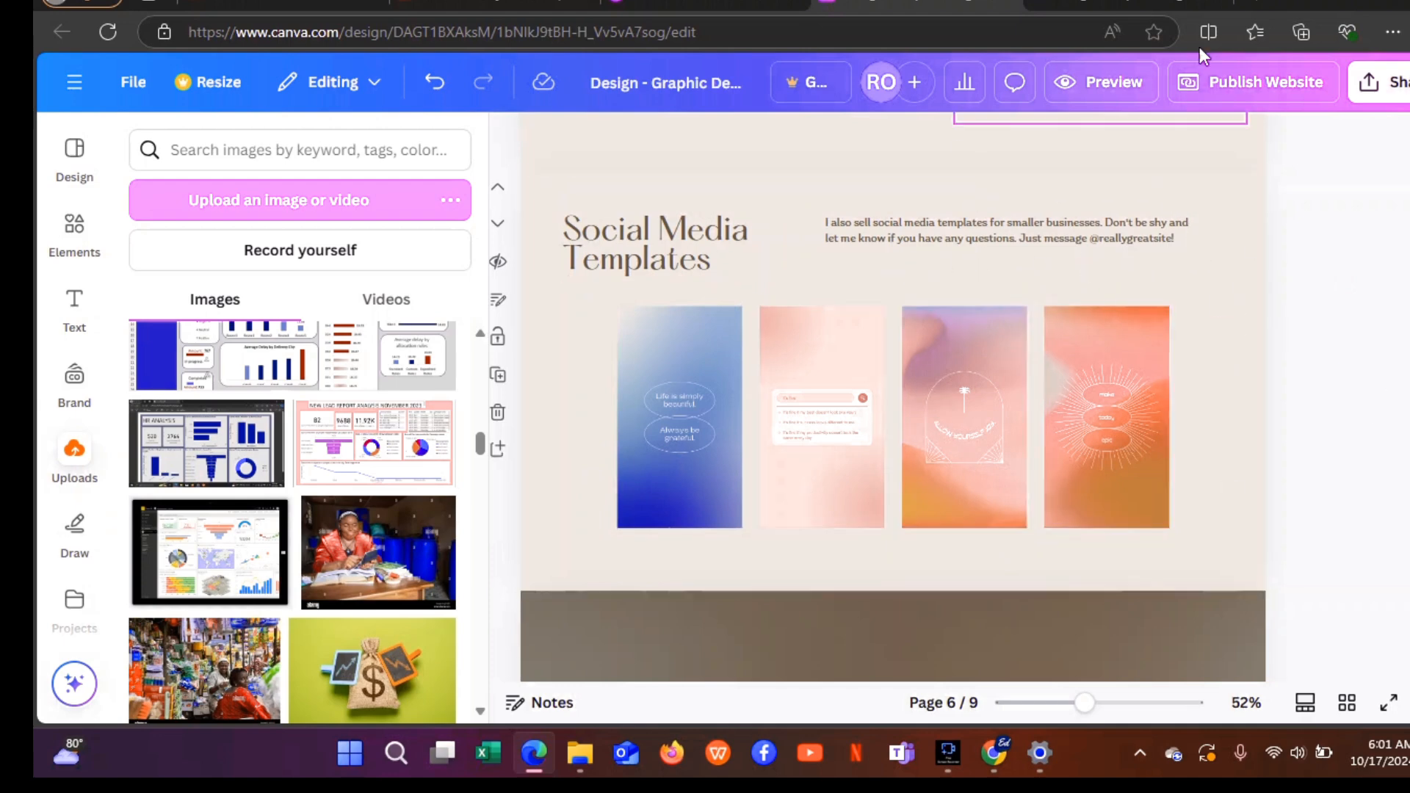
Replace the Social Media Templates heading text with 'Hr Analysis'.
{"action": "left_click", "coordinate": [710, 418]}
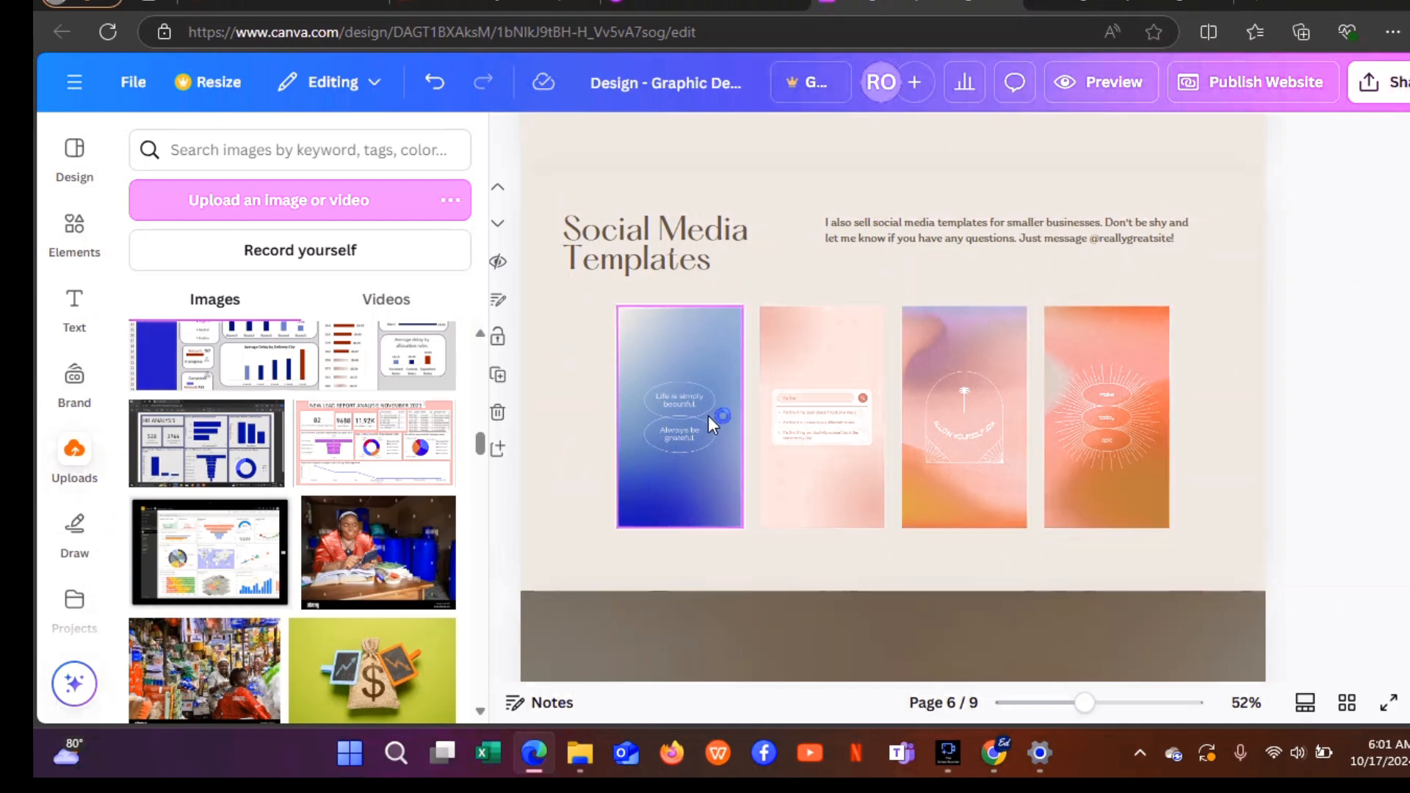
{"action": "left_click", "coordinate": [654, 229]}
{"action": "left_click", "coordinate": [655, 232]}
{"action": "key", "text": "BackSpace"}
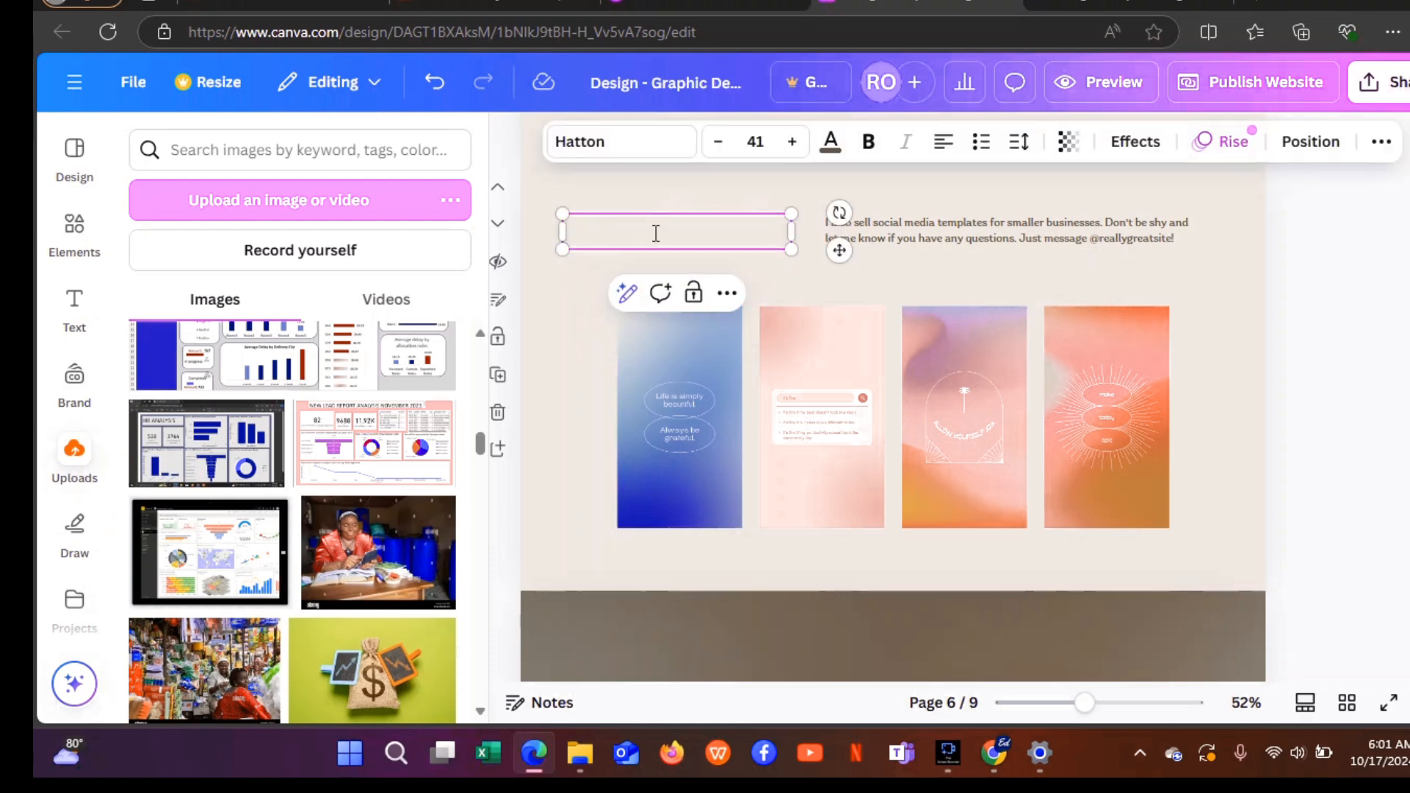
{"action": "type", "text": "HR"}
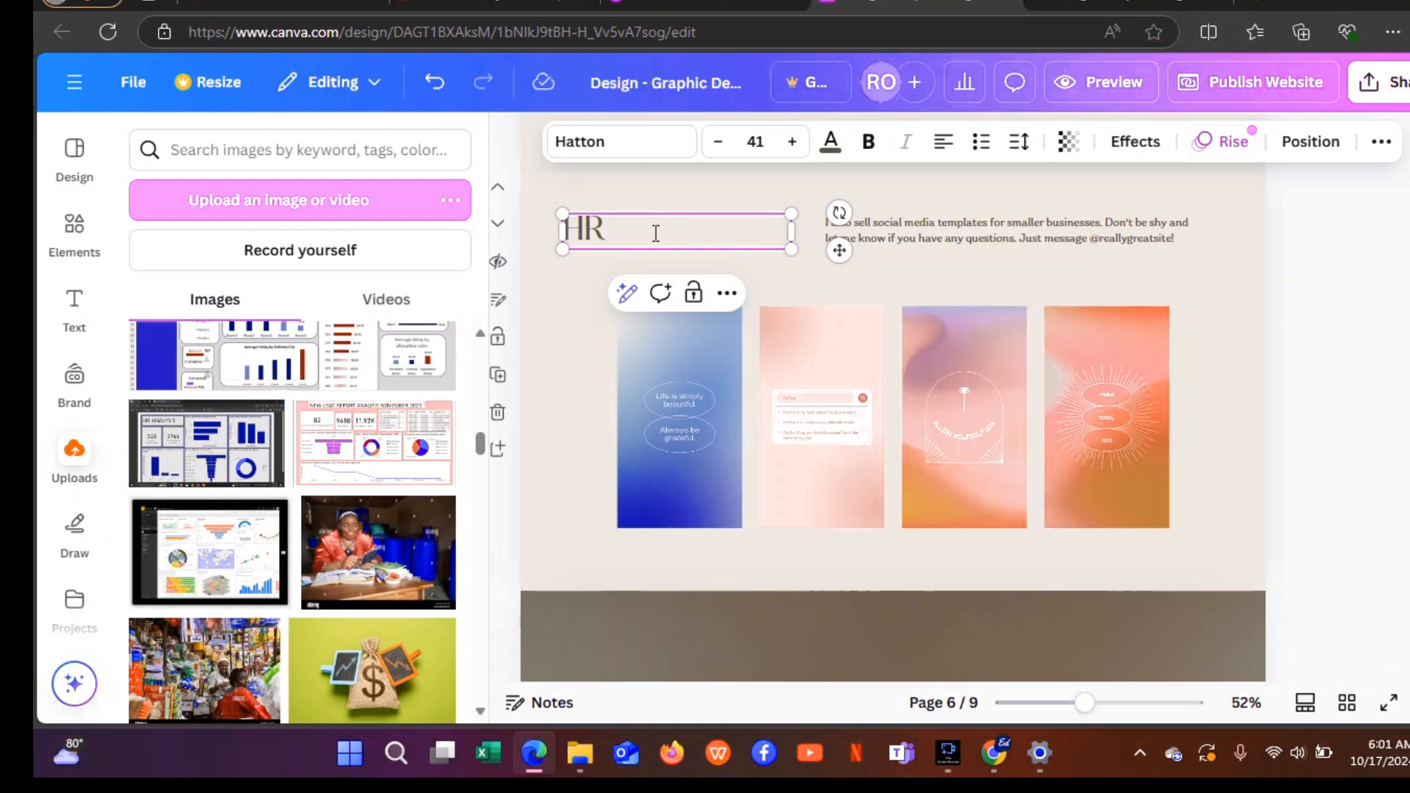
{"action": "key", "text": "BackSpace"}
{"action": "key", "text": "BackSpace"}
{"action": "key", "text": "BackSpace"}
{"action": "type", "text": "Hr A na"}
{"action": "key", "text": "BackSpace"}
{"action": "key", "text": "BackSpace"}
{"action": "key", "text": "BackSpace"}
{"action": "type", "text": "nal"}
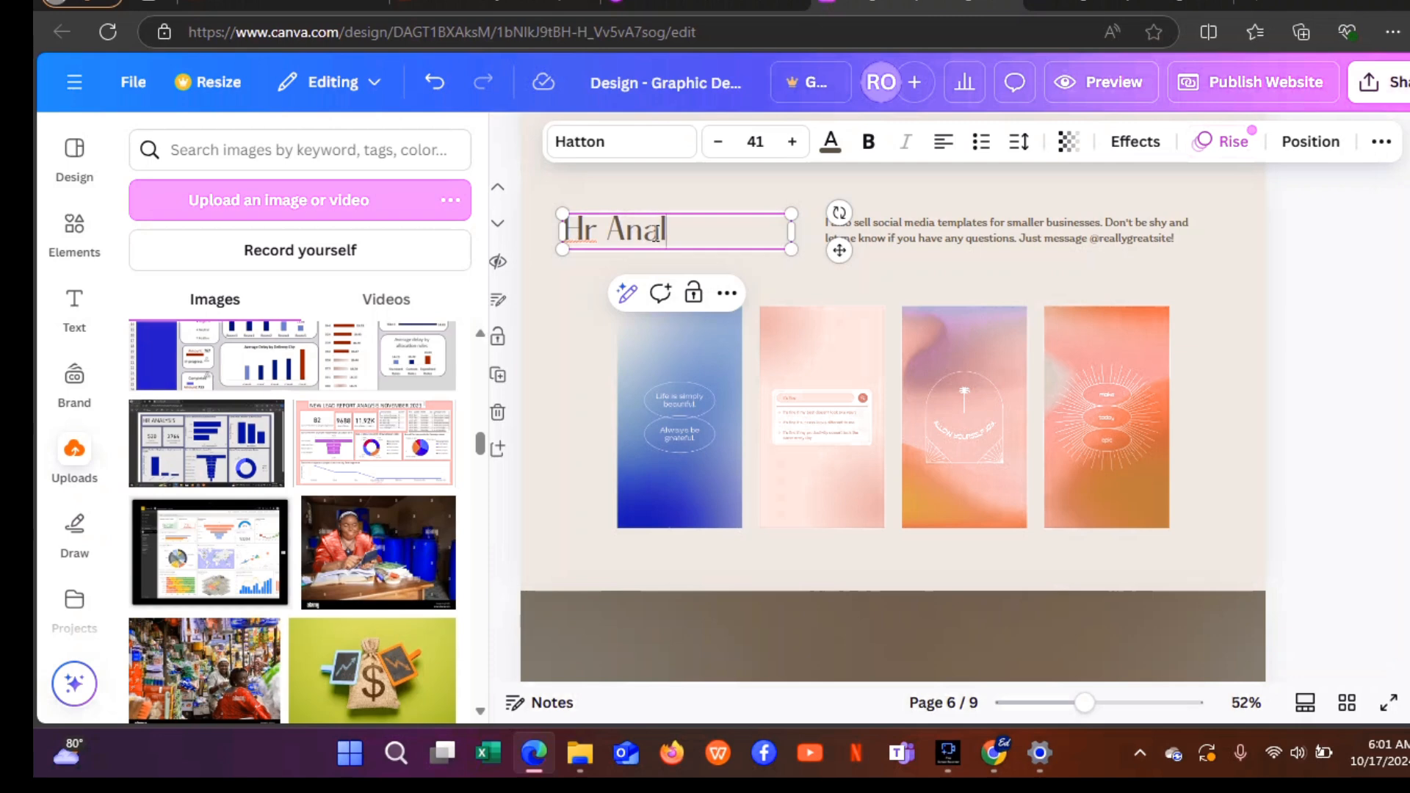
{"action": "type", "text": "ysis"}
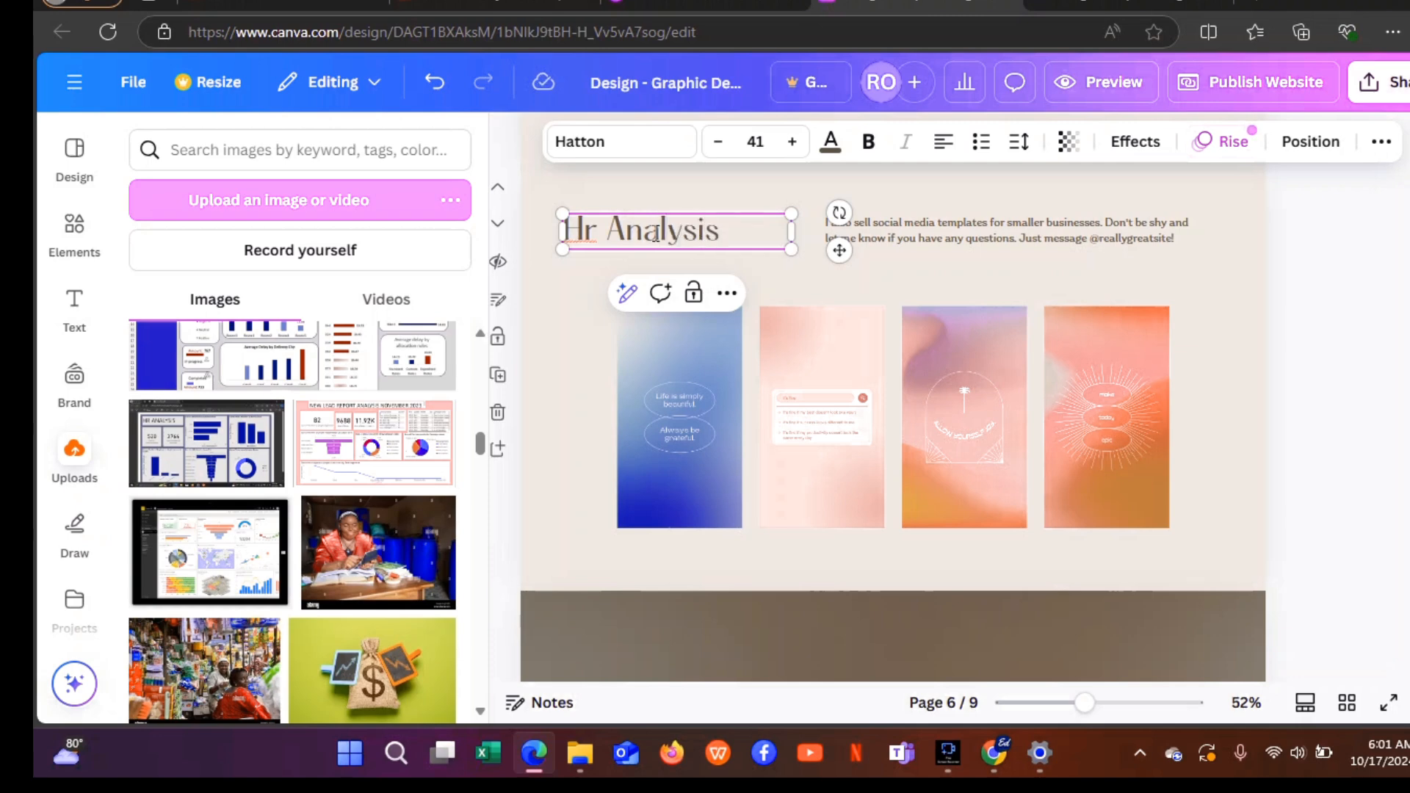
{"action": "left_click", "coordinate": [598, 236]}
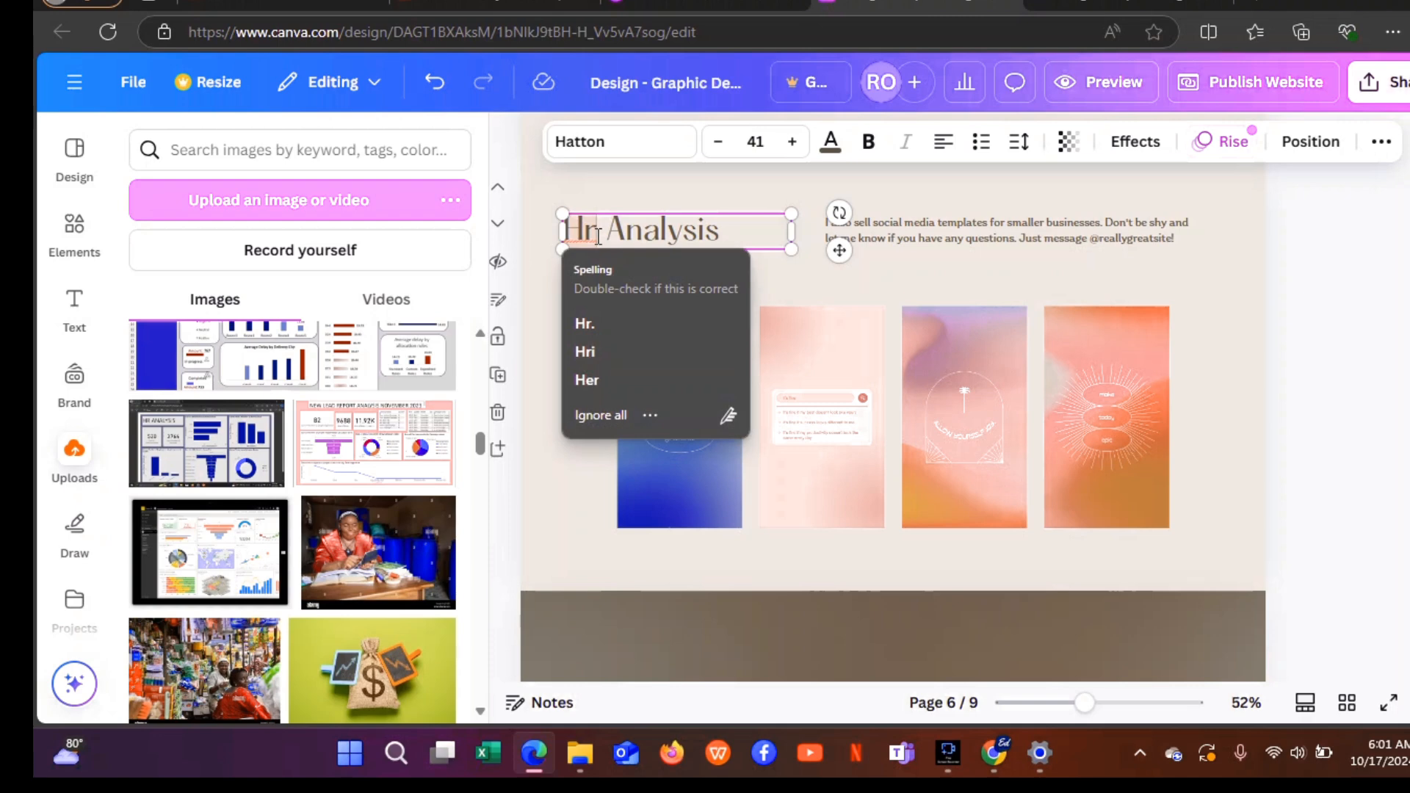
{"action": "left_click", "coordinate": [632, 186]}
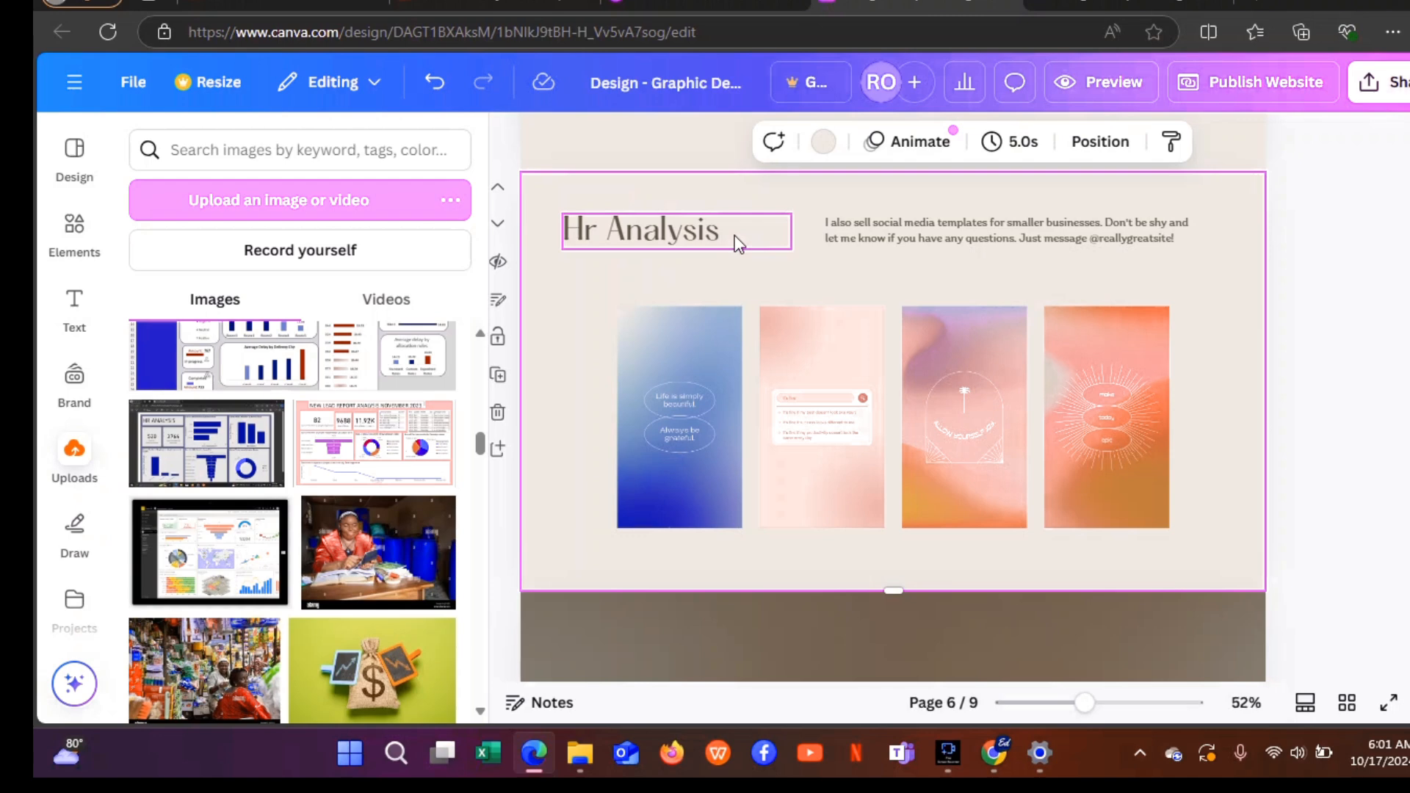
Capitalize the heading so it reads 'HR ANALYSIS'.
{"action": "left_click", "coordinate": [608, 236]}
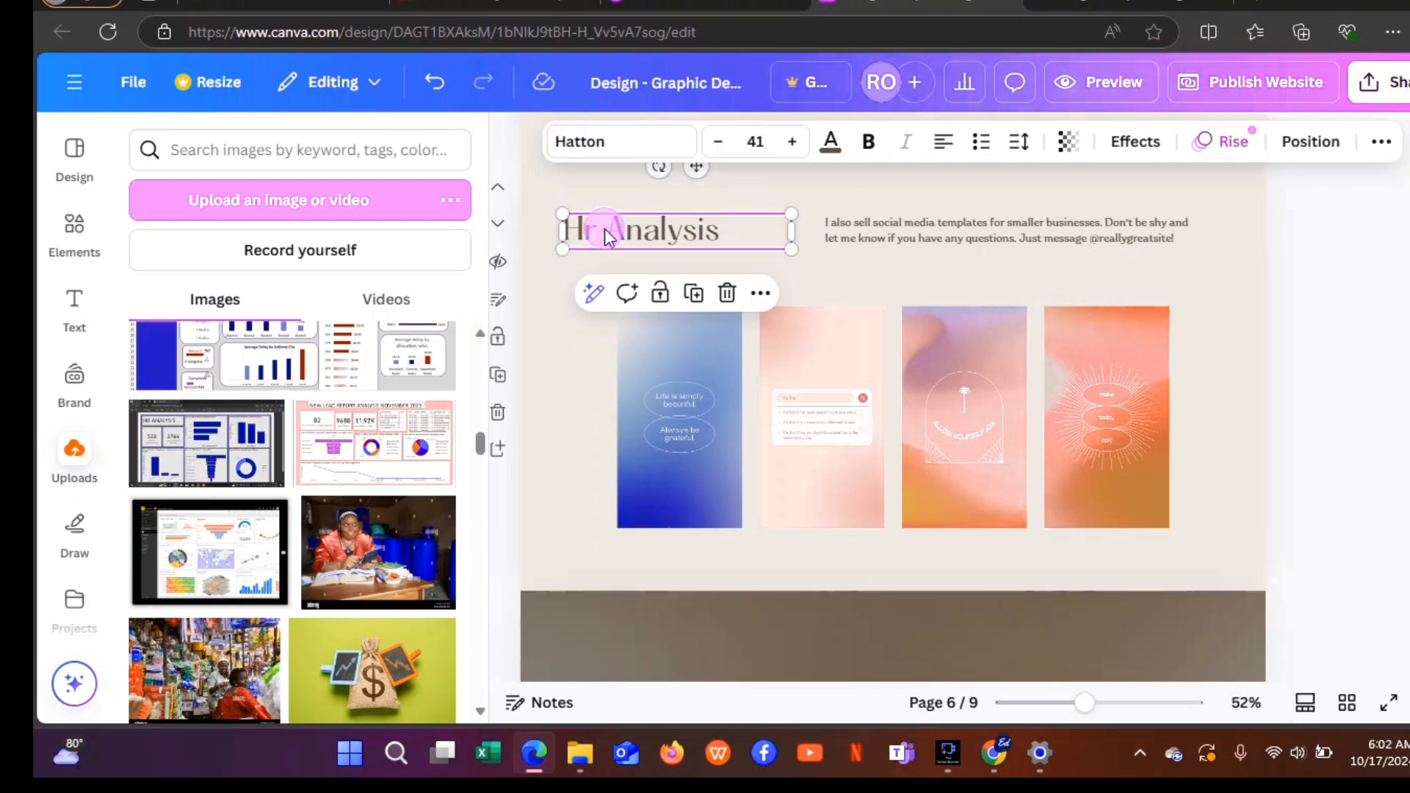
{"action": "left_click", "coordinate": [607, 230]}
{"action": "key", "text": "BackSpace"}
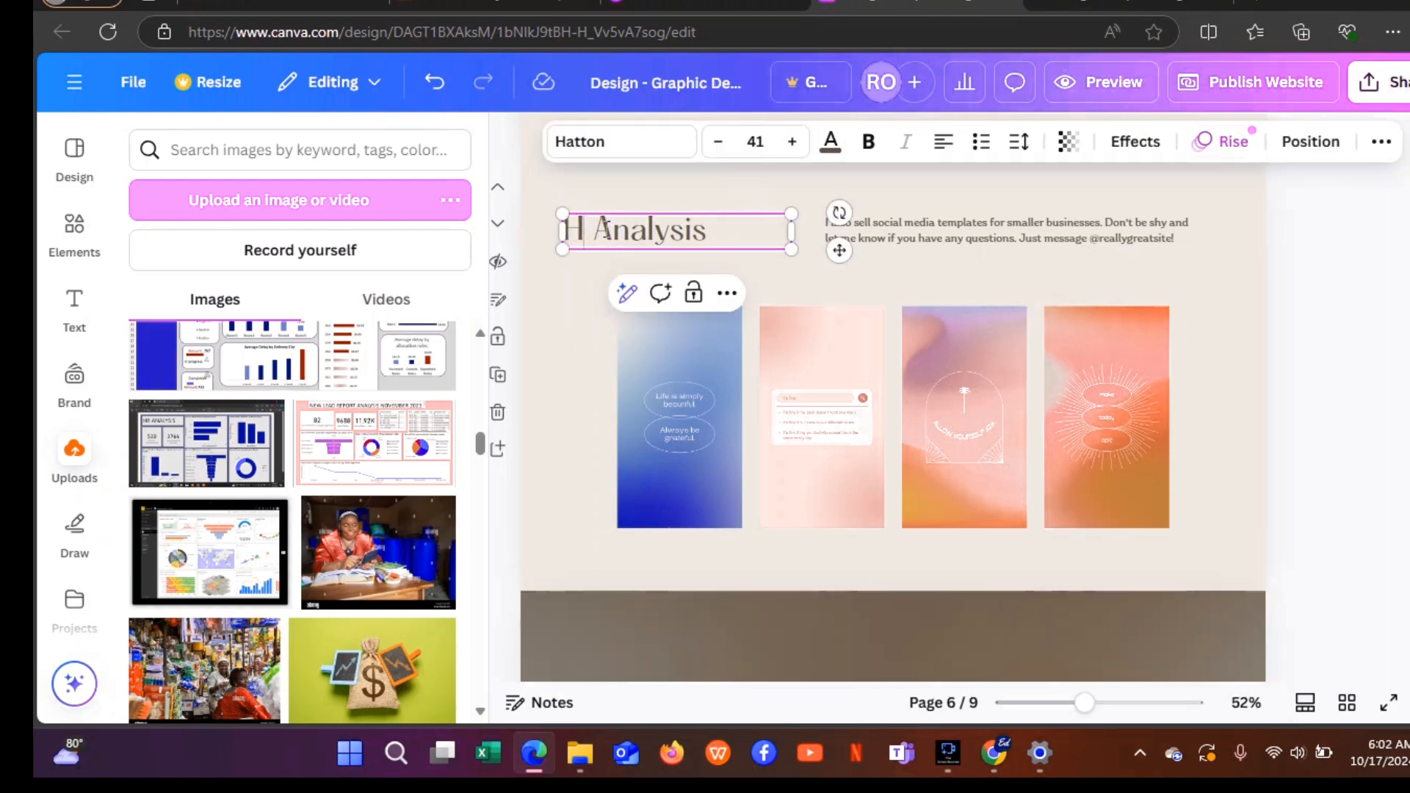
{"action": "type", "text": "R"}
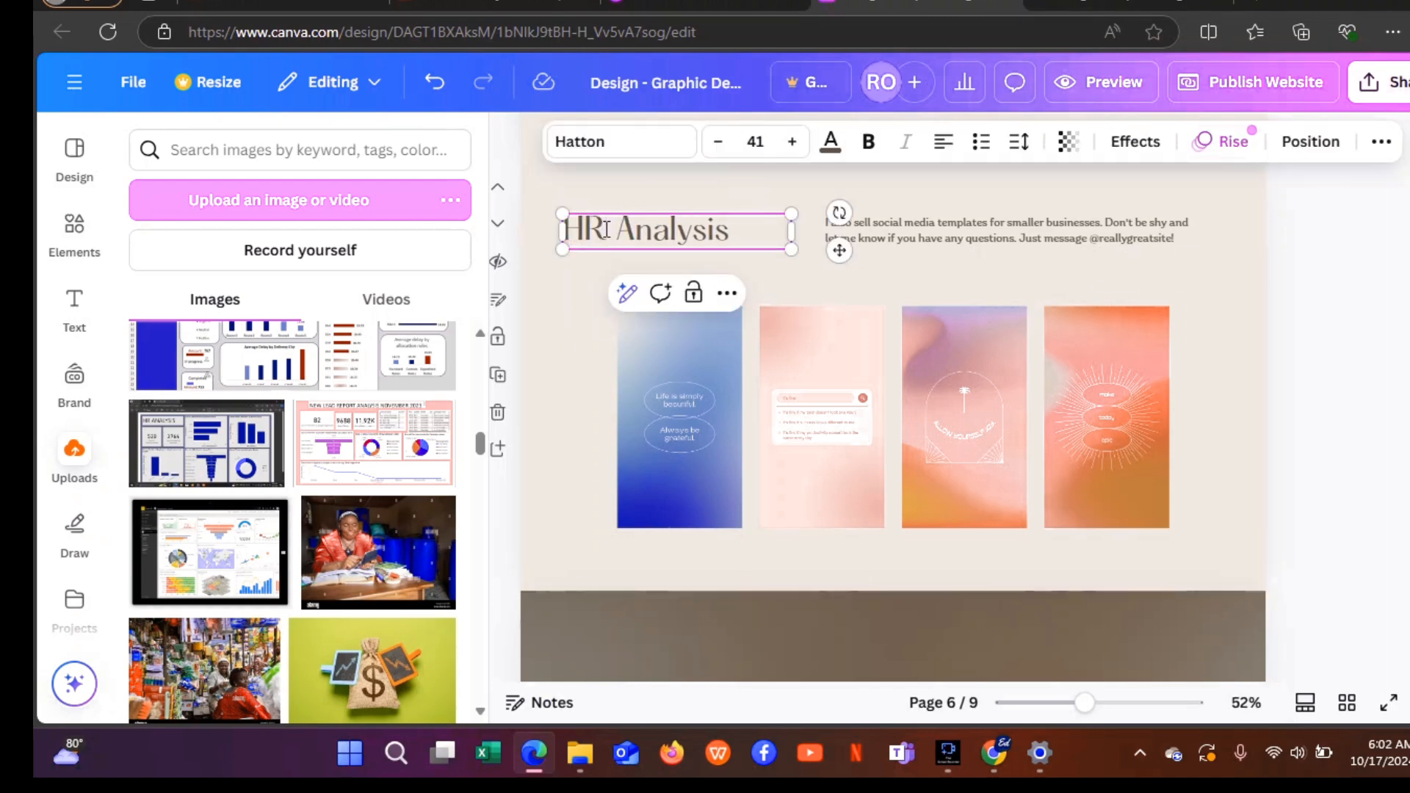
{"action": "left_click", "coordinate": [727, 232]}
{"action": "key", "text": "BackSpace"}
{"action": "key", "text": "BackSpace"}
{"action": "key", "text": "BackSpace"}
{"action": "key", "text": "BackSpace"}
{"action": "key", "text": "BackSpace"}
{"action": "key", "text": "BackSpace"}
{"action": "key", "text": "BackSpace"}
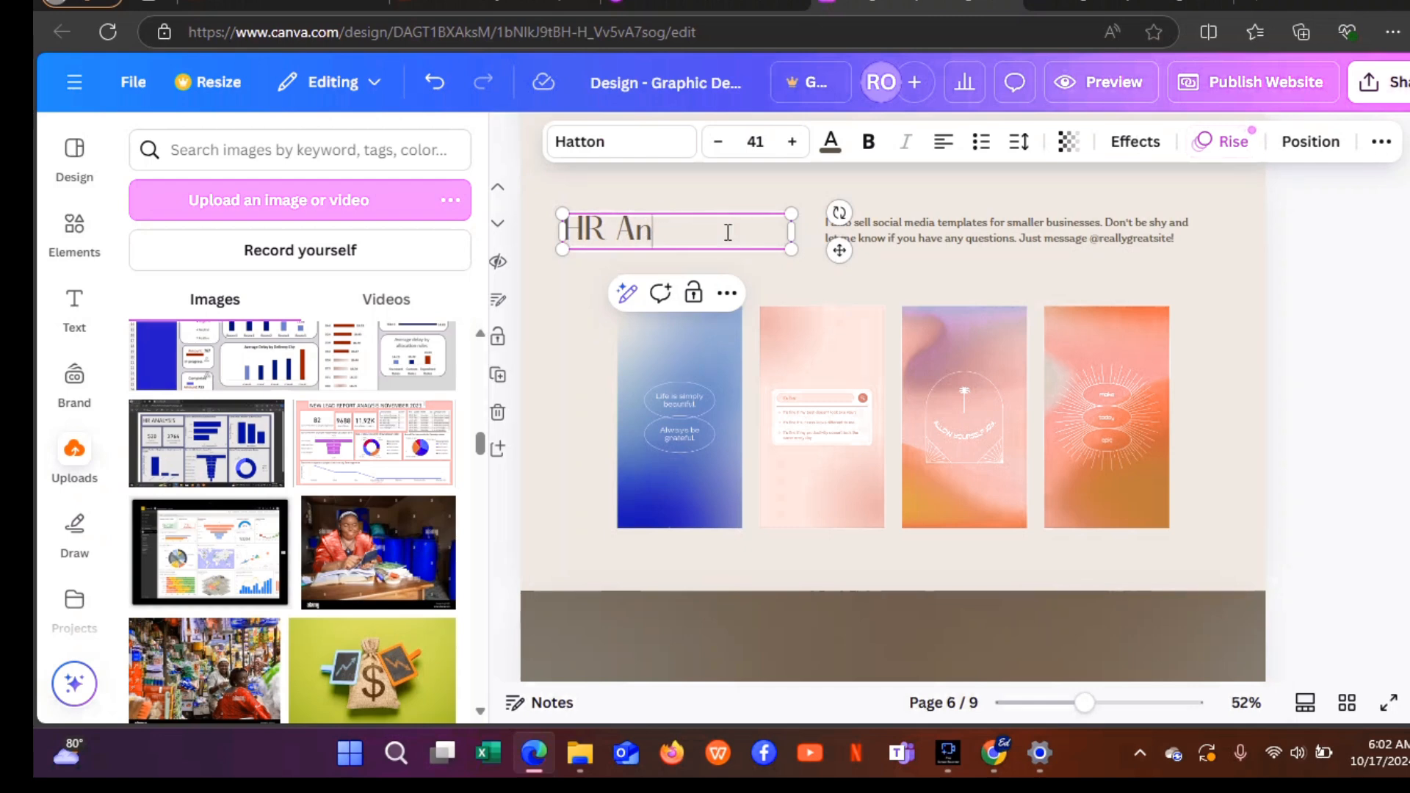
{"action": "type", "text": "NALYSIS"}
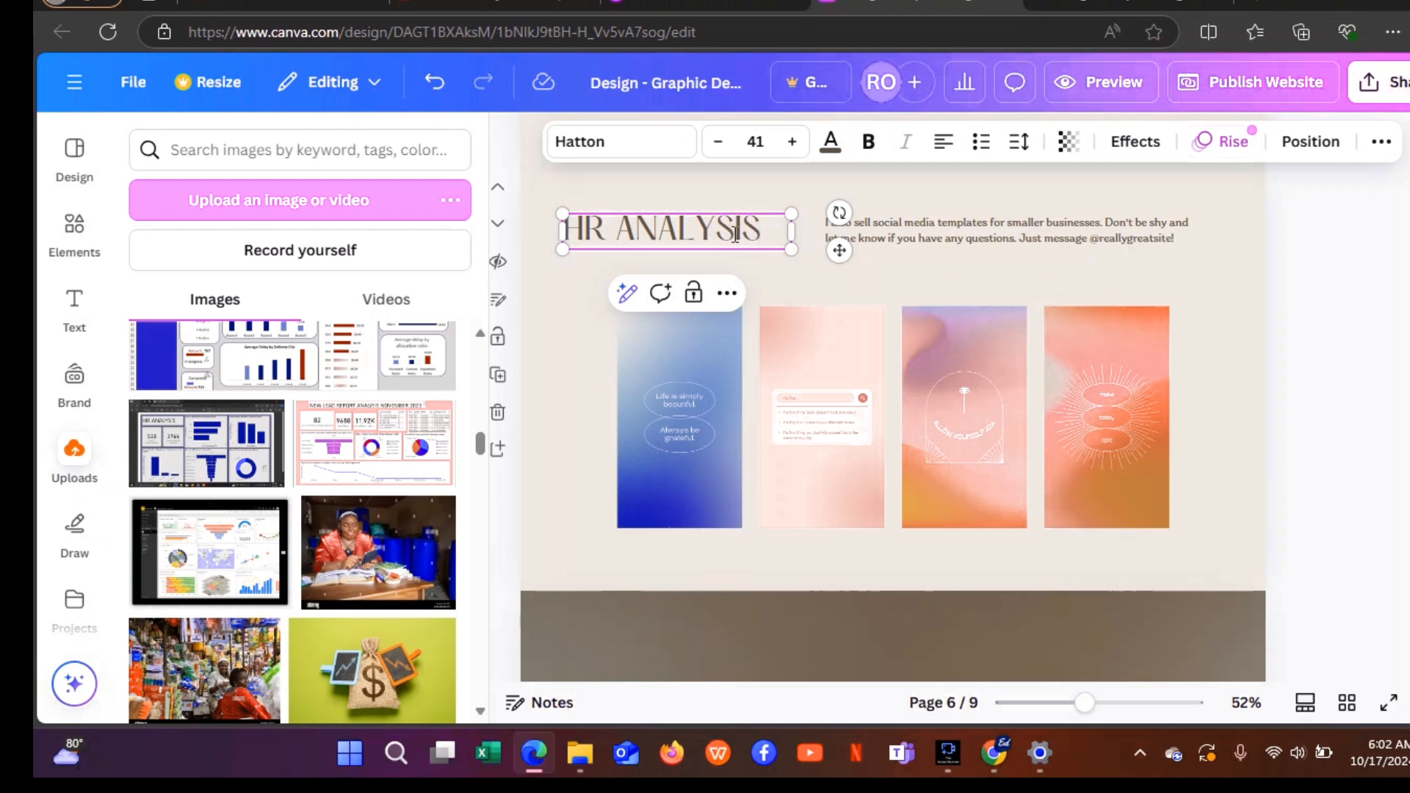
{"action": "left_click", "coordinate": [911, 283]}
Delete the four gradient and chat-screenshot template images from page 6.
{"action": "left_click", "coordinate": [661, 394]}
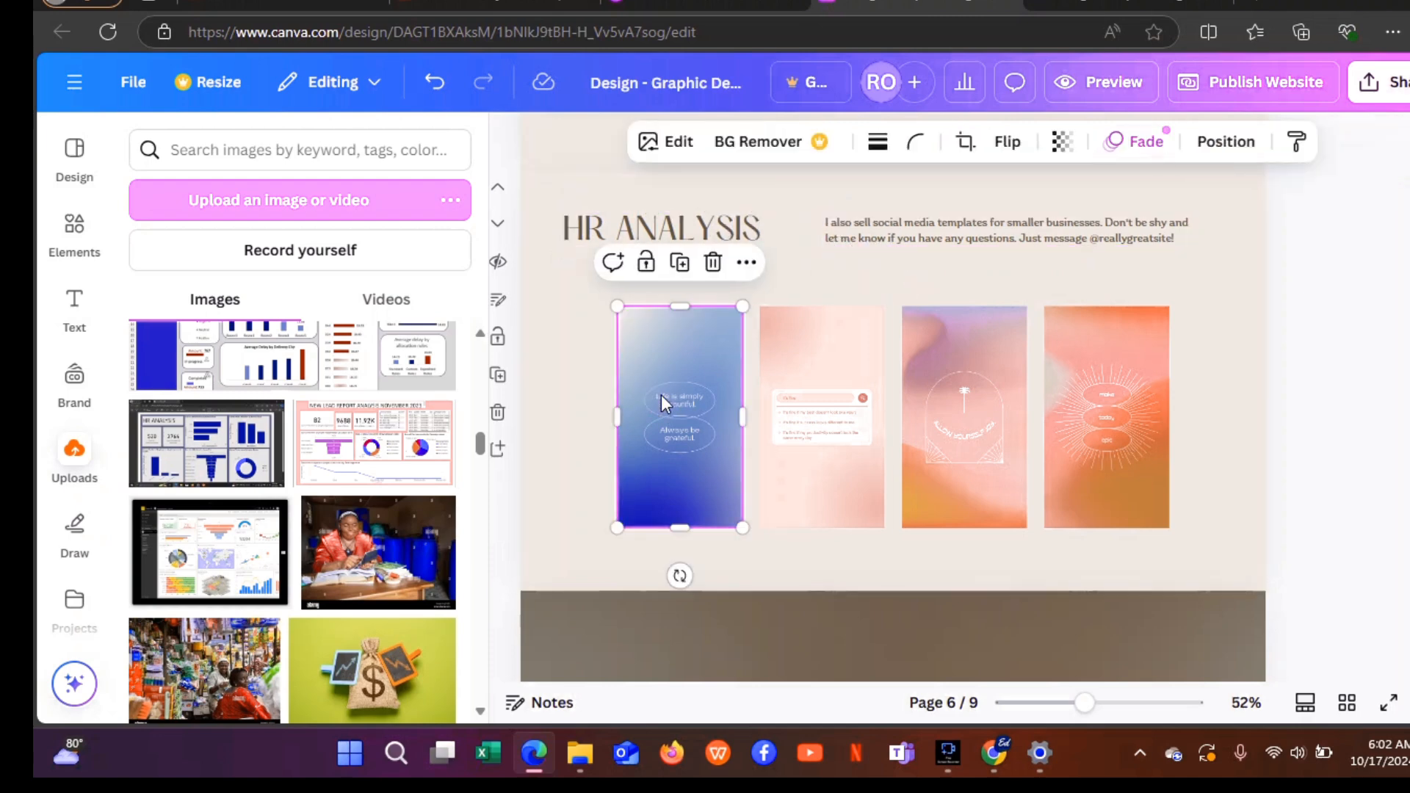
{"action": "left_click", "coordinate": [713, 263]}
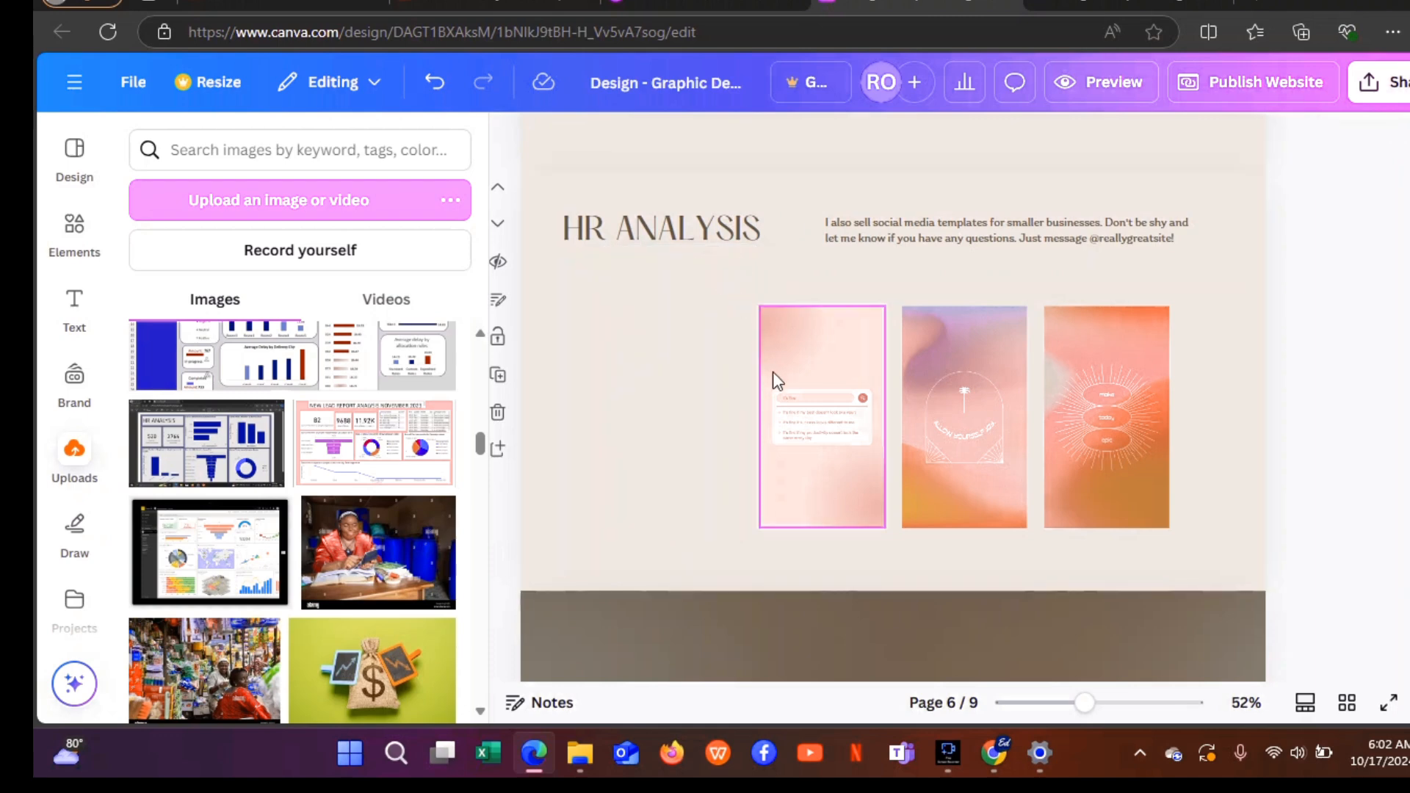
{"action": "left_click", "coordinate": [780, 379]}
{"action": "left_click", "coordinate": [854, 263]}
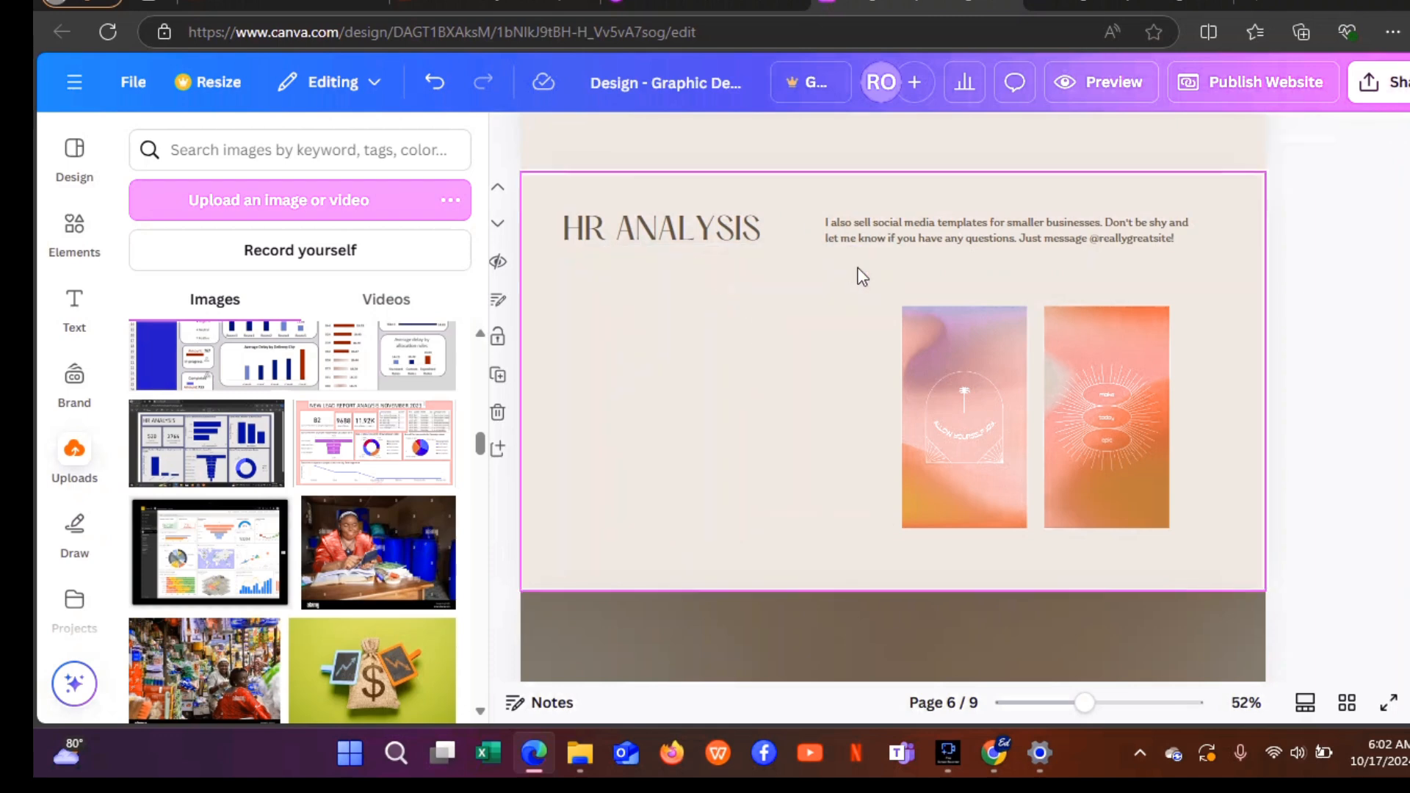
{"action": "left_click", "coordinate": [927, 360]}
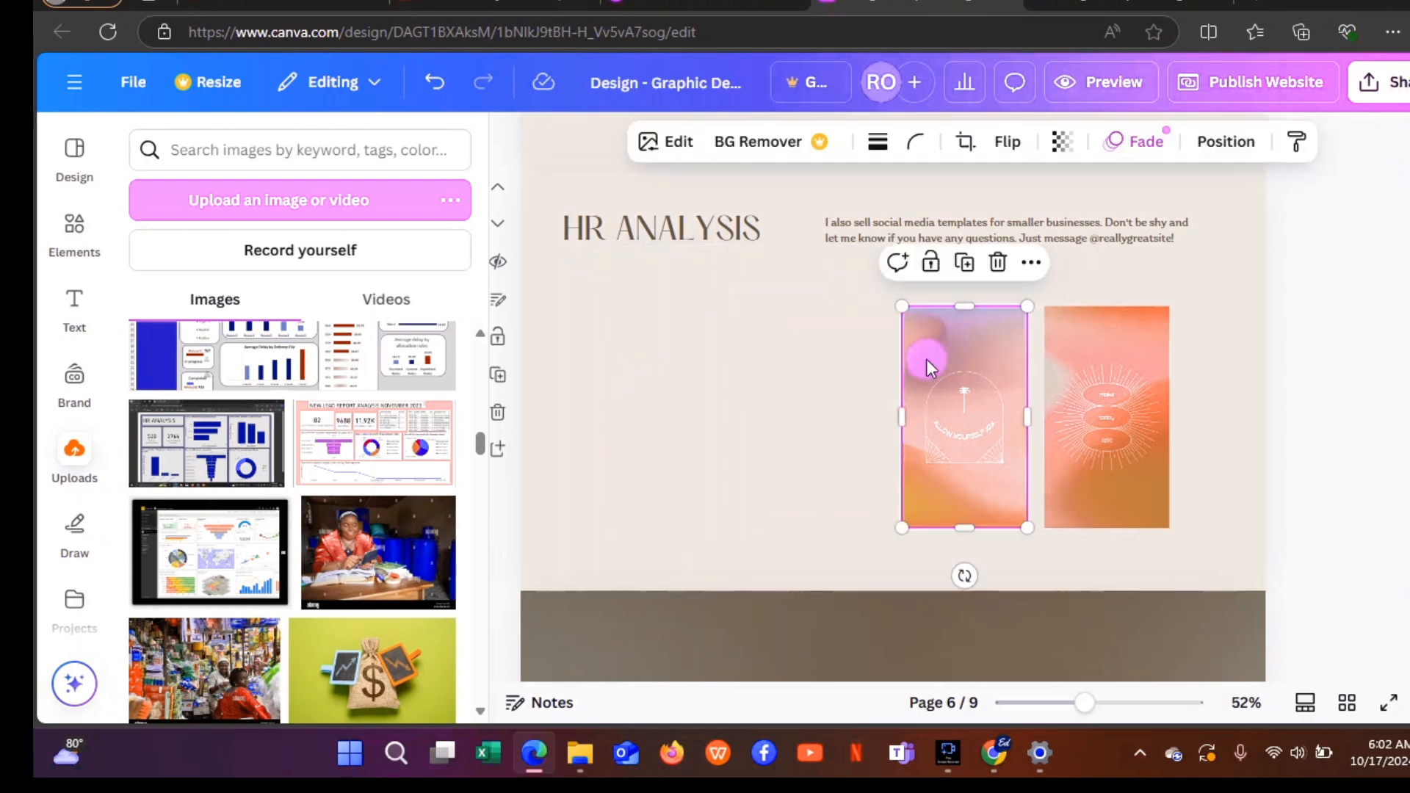
{"action": "left_click", "coordinate": [997, 262]}
{"action": "left_click", "coordinate": [1054, 369]}
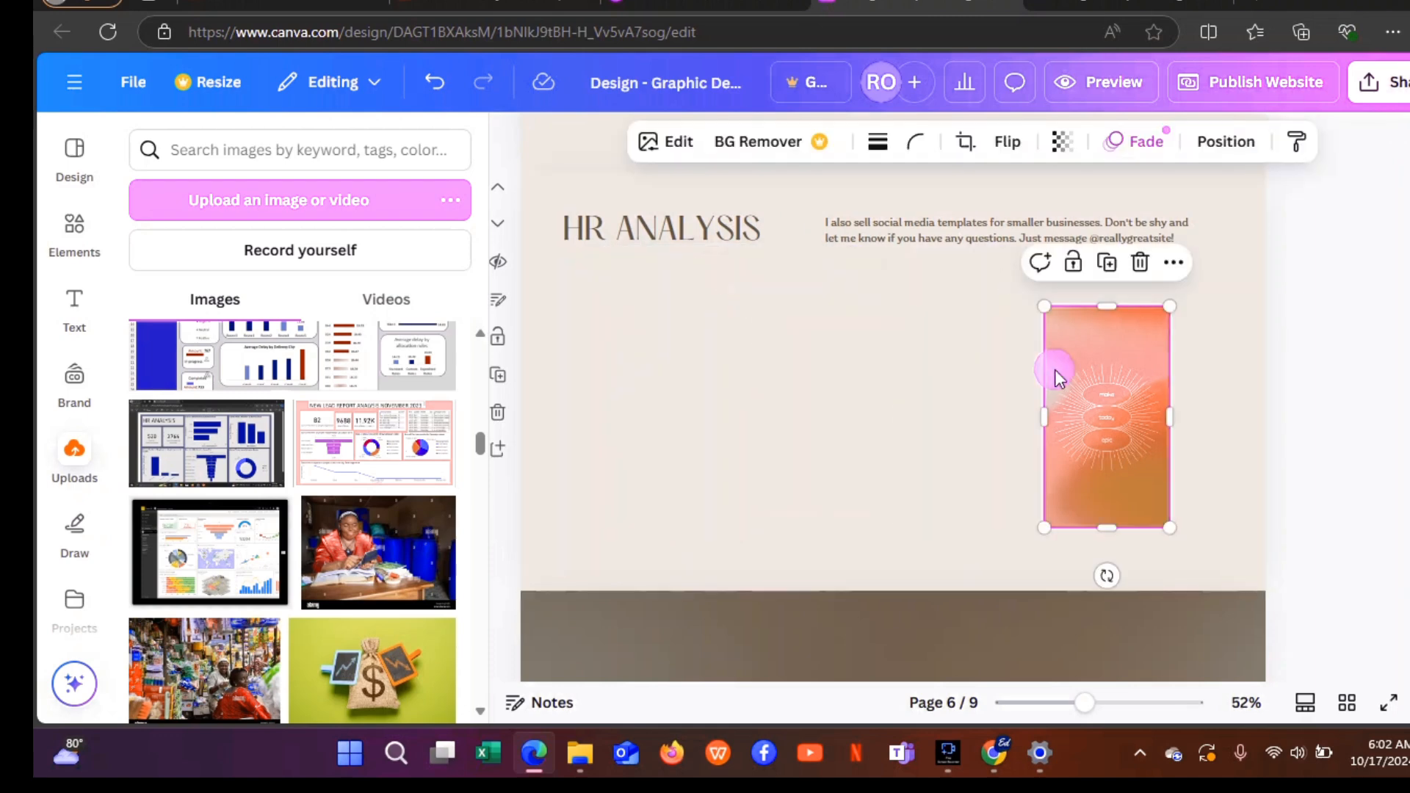
{"action": "left_click", "coordinate": [1139, 263]}
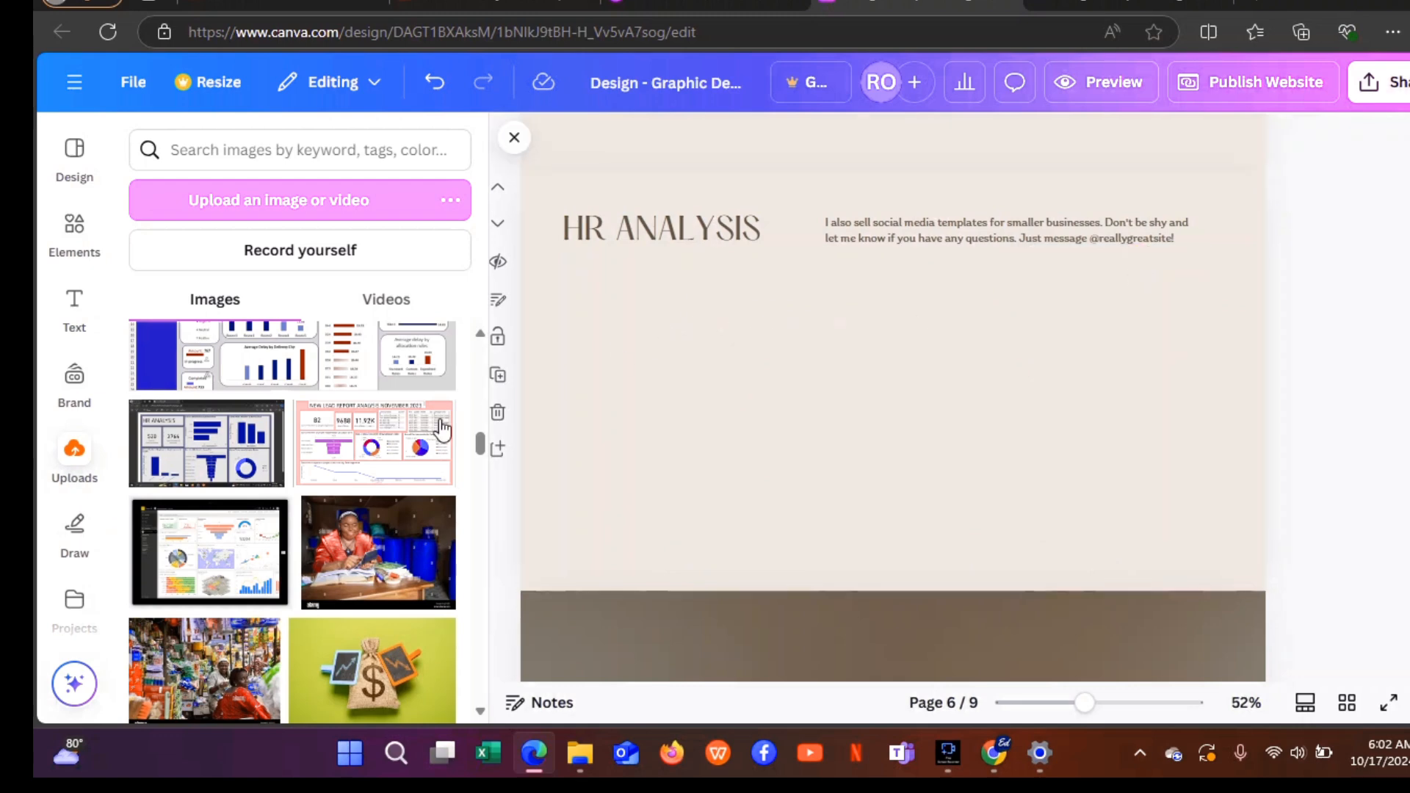
Add the HR analysis dashboard, crop off its taskbar, browser bar and dark side strips, and move it right.
{"action": "left_click", "coordinate": [224, 450]}
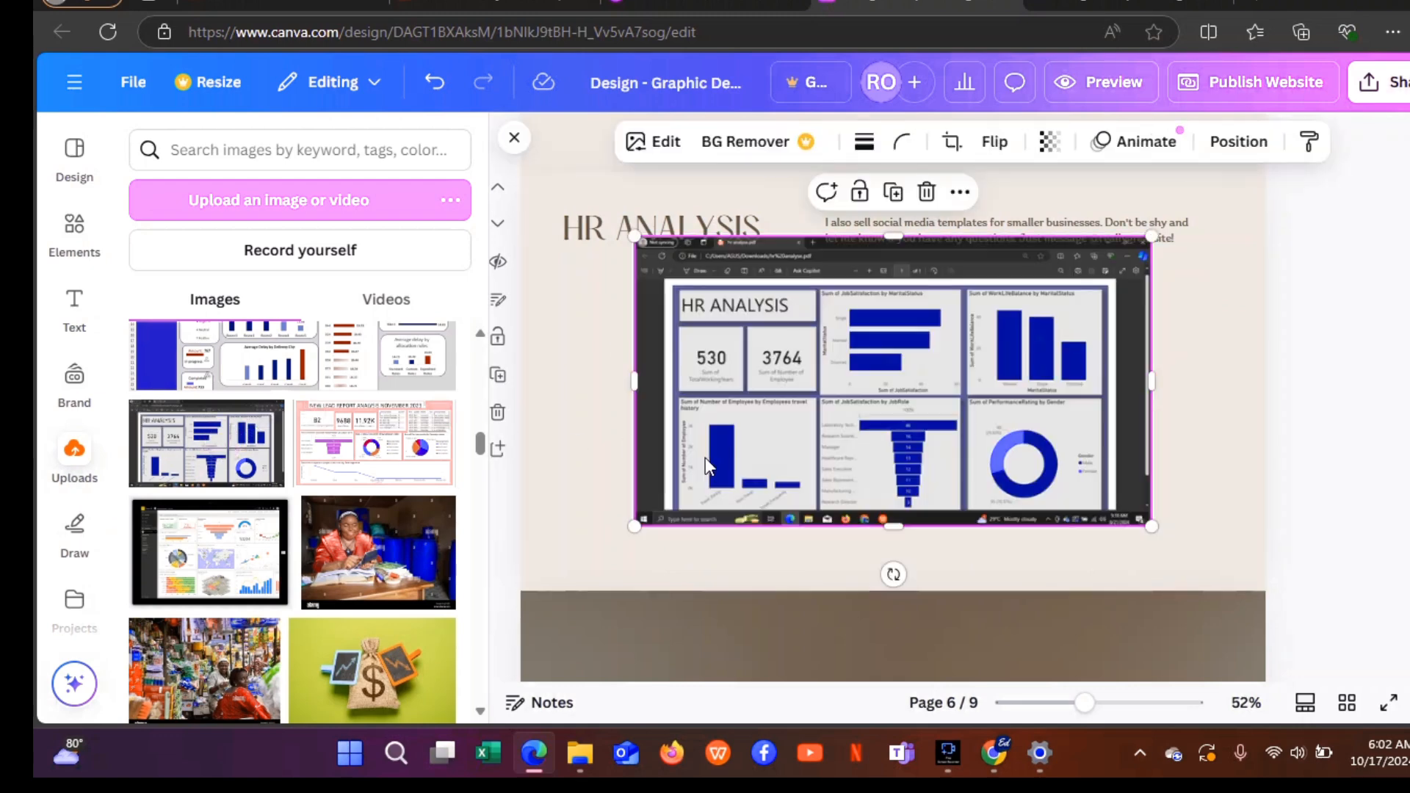
{"action": "left_click_drag", "start_coordinate": [789, 451], "coordinate": [685, 474]}
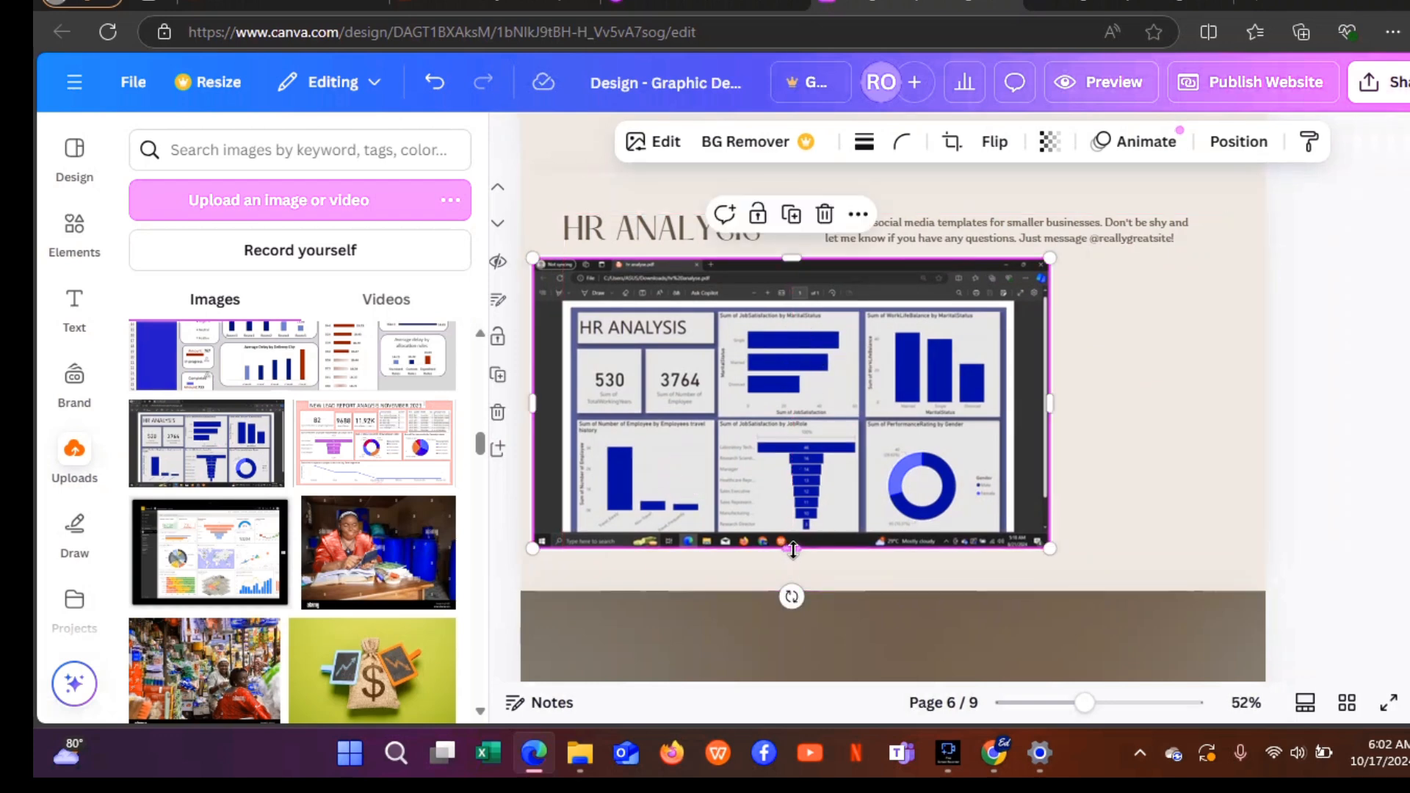
{"action": "left_click_drag", "start_coordinate": [791, 548], "coordinate": [801, 537]}
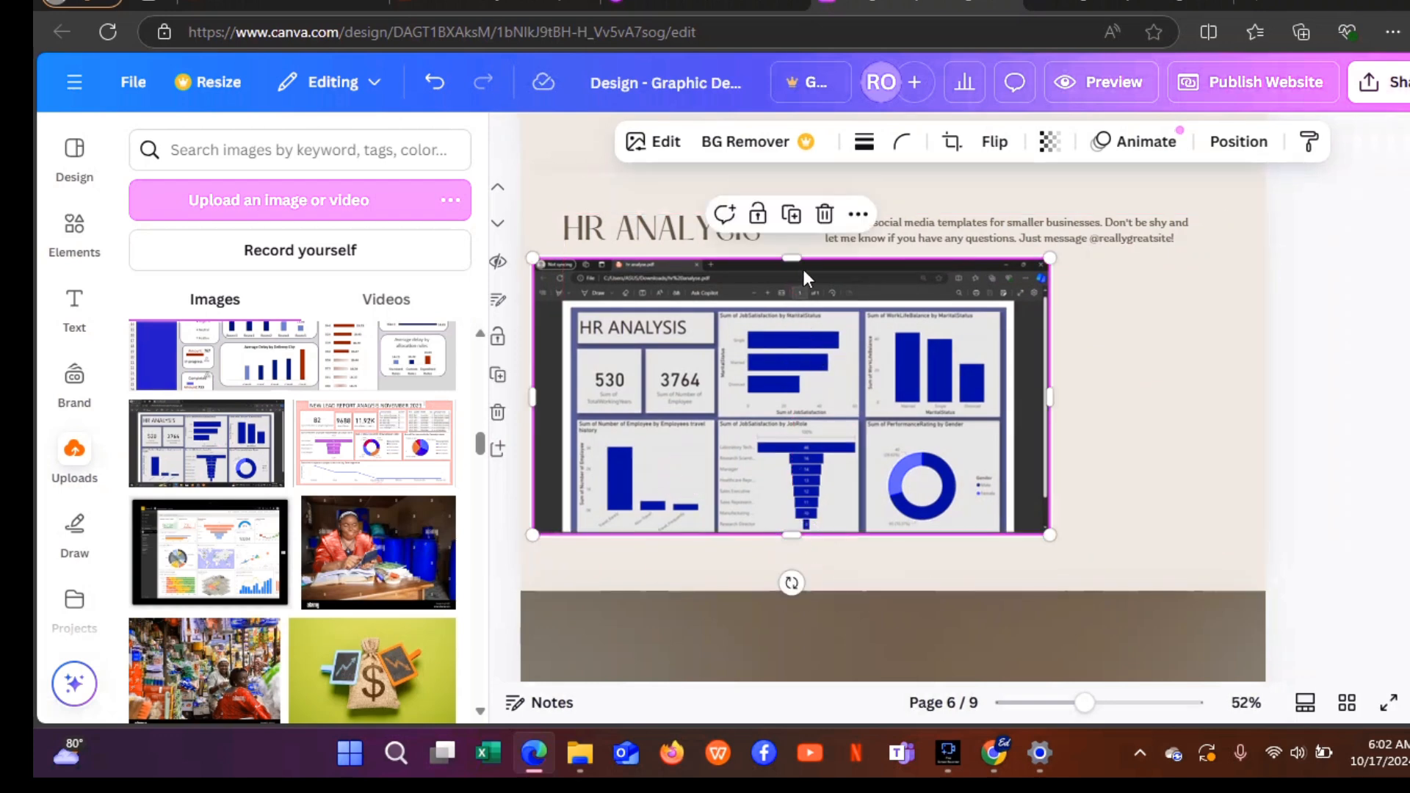
{"action": "left_click_drag", "start_coordinate": [795, 258], "coordinate": [798, 298]}
{"action": "left_click_drag", "start_coordinate": [1053, 419], "coordinate": [1015, 418]}
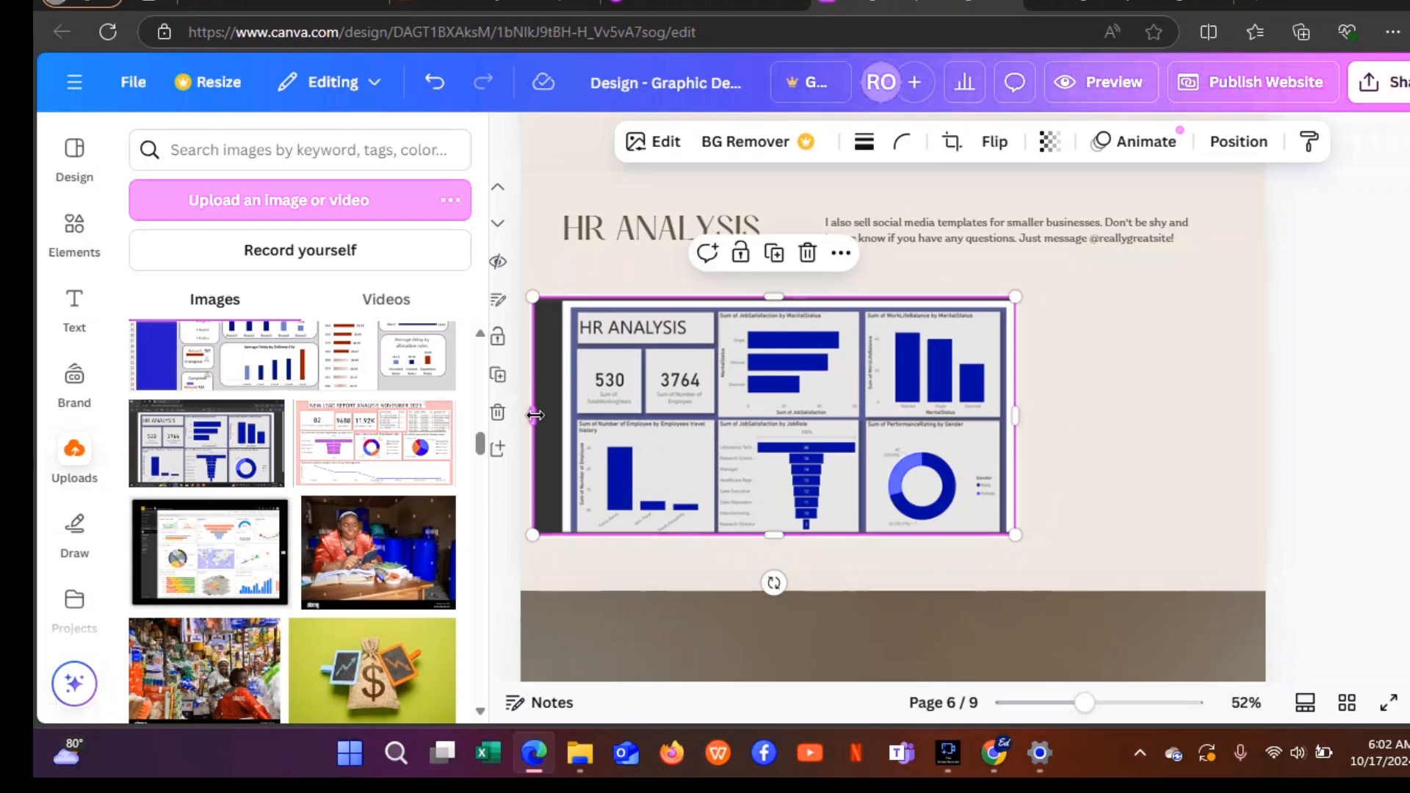
{"action": "left_click_drag", "start_coordinate": [534, 413], "coordinate": [560, 418]}
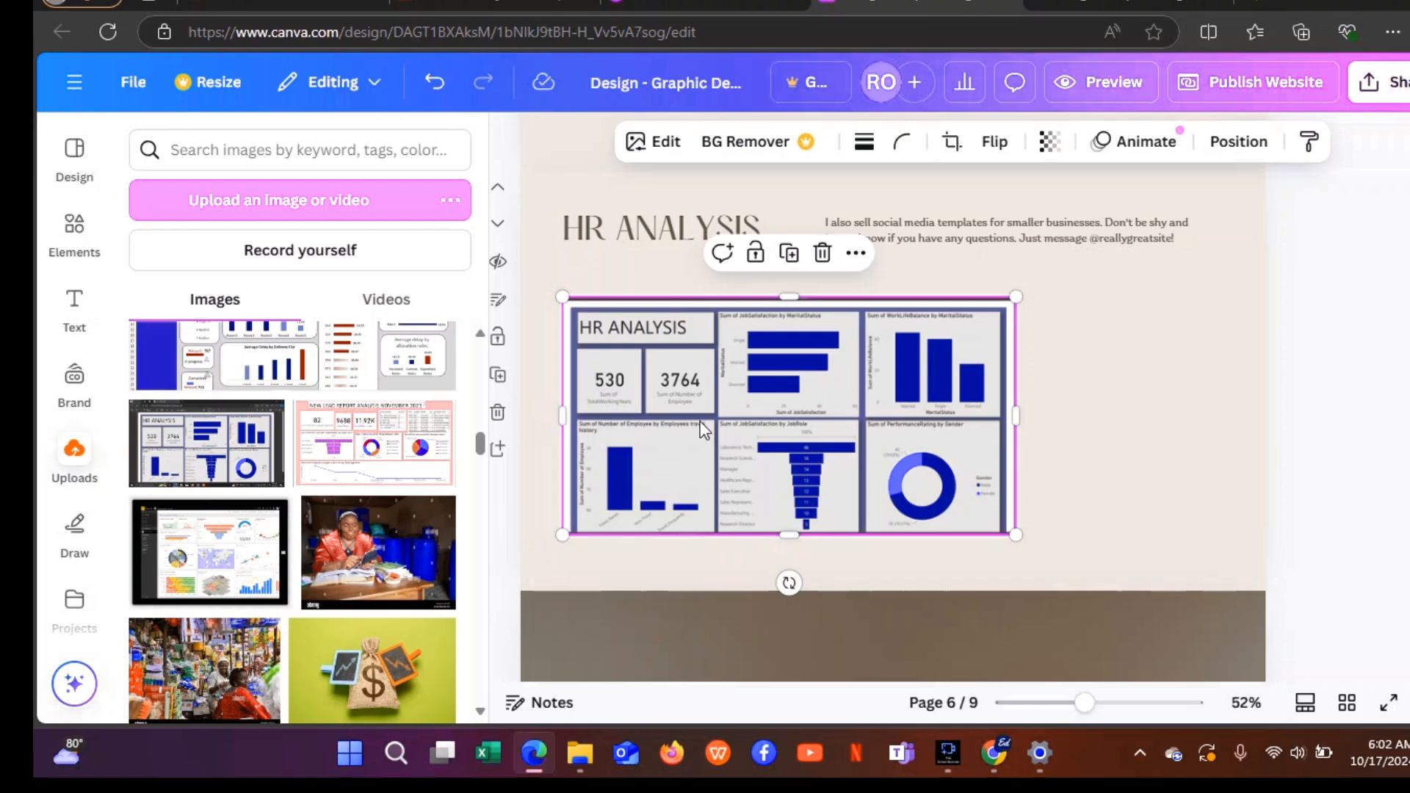
{"action": "left_click_drag", "start_coordinate": [690, 421], "coordinate": [918, 413]}
Move the text box left and paste in the HR Analysis description.
{"action": "left_click_drag", "start_coordinate": [903, 238], "coordinate": [600, 356]}
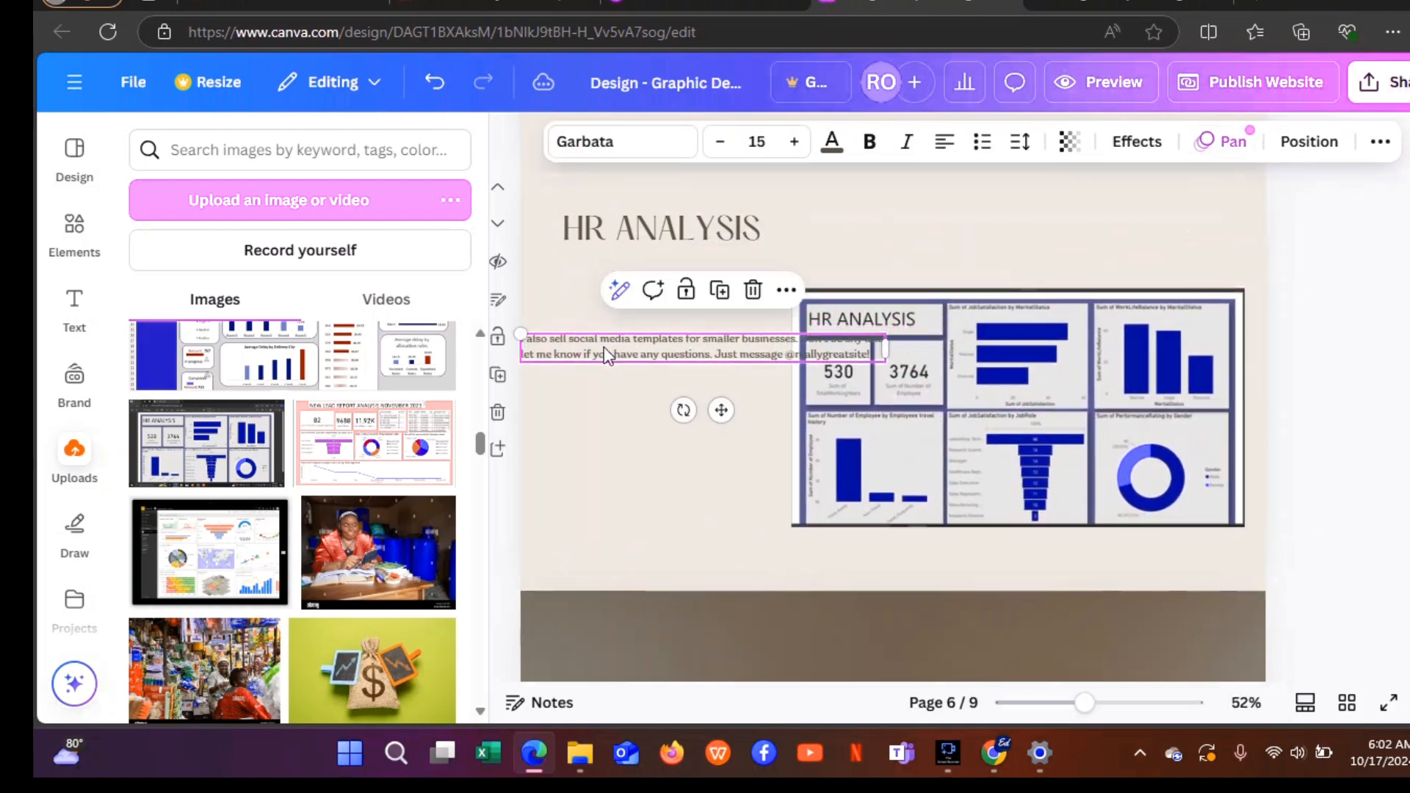
{"action": "double_click", "coordinate": [733, 347]}
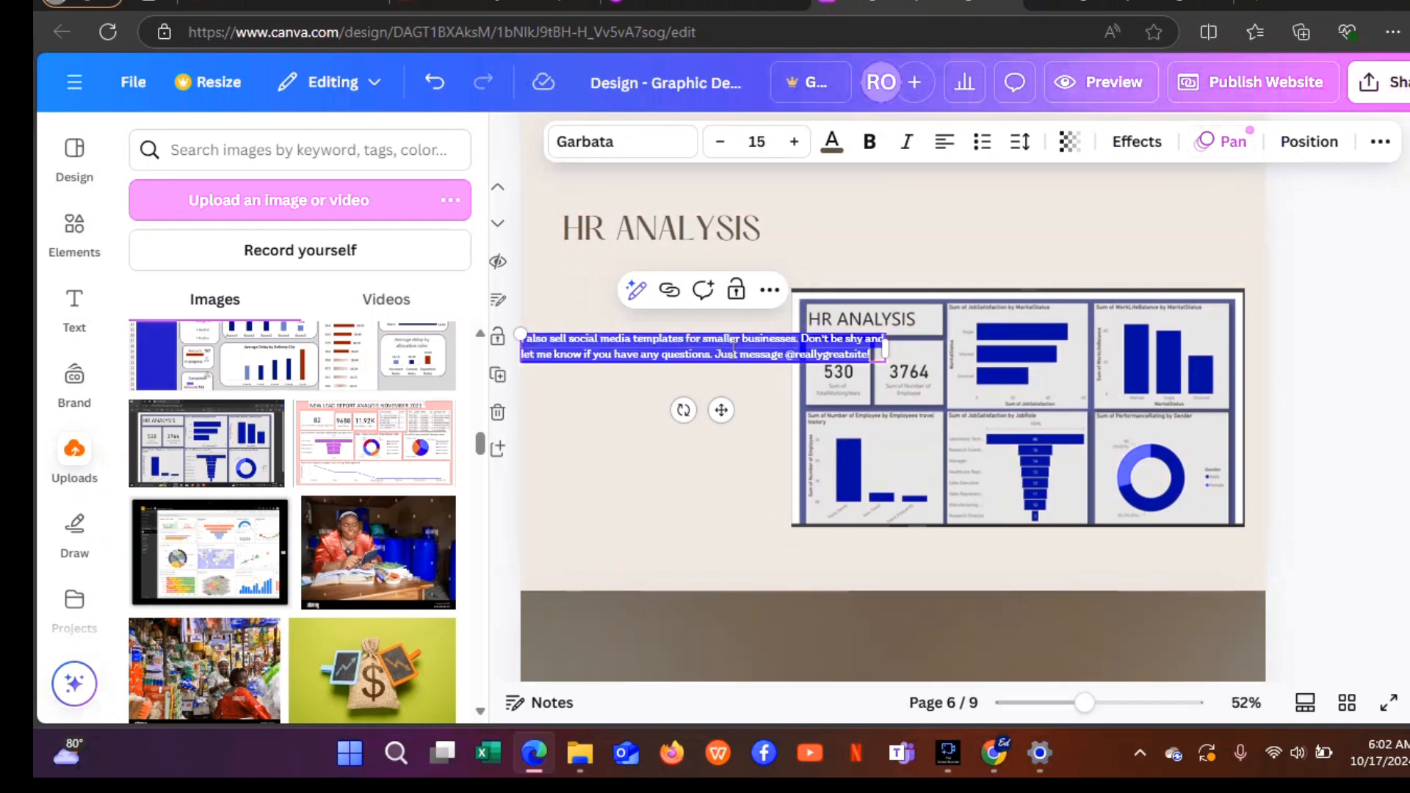
{"action": "type", "text": "HR Analysis done during my internship with Meri skill  Tools used : Power bi for cleaning, Analysis and Visualization  Observations; single employees are more satisfied than married and divorced employees Married employees have more work life balance Male gender perform well more than female gender"}
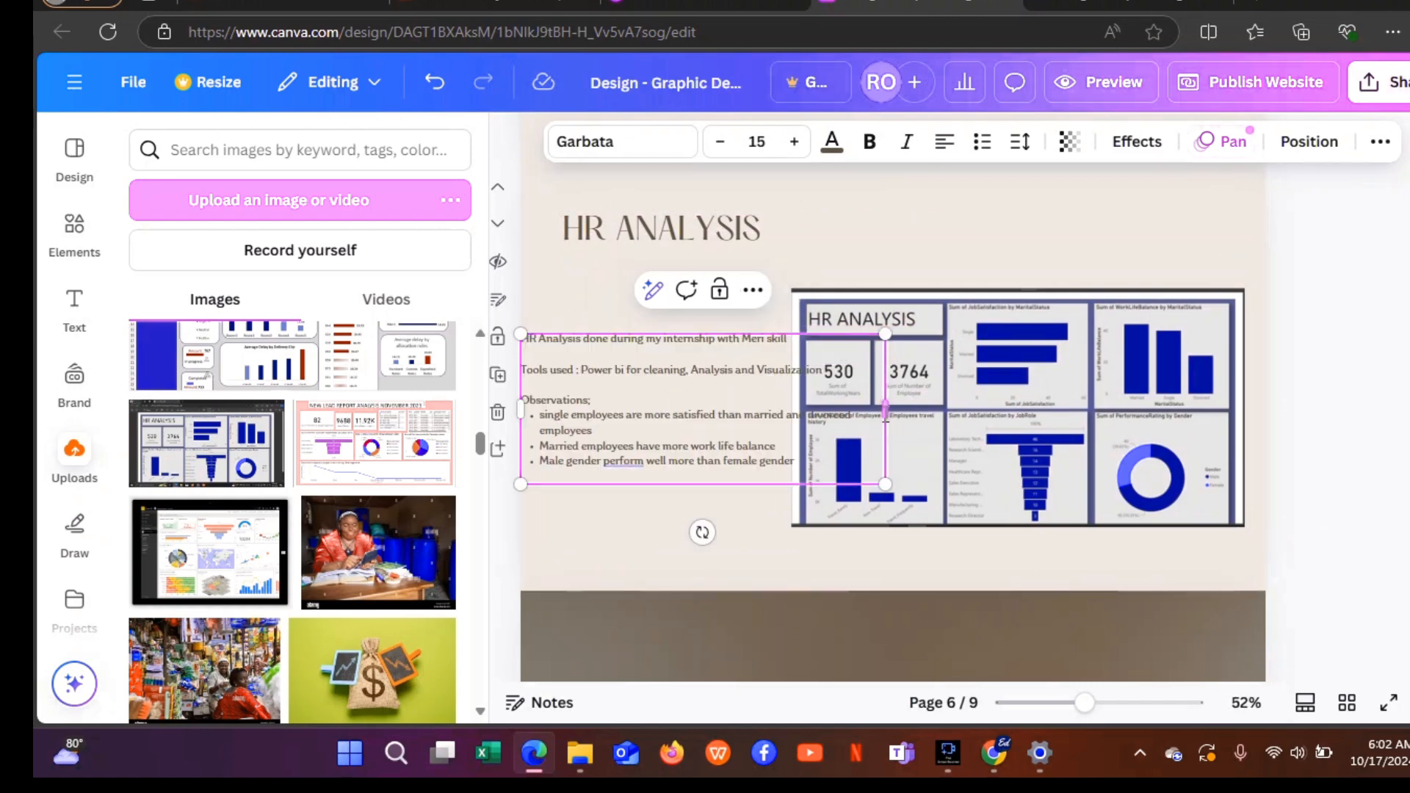
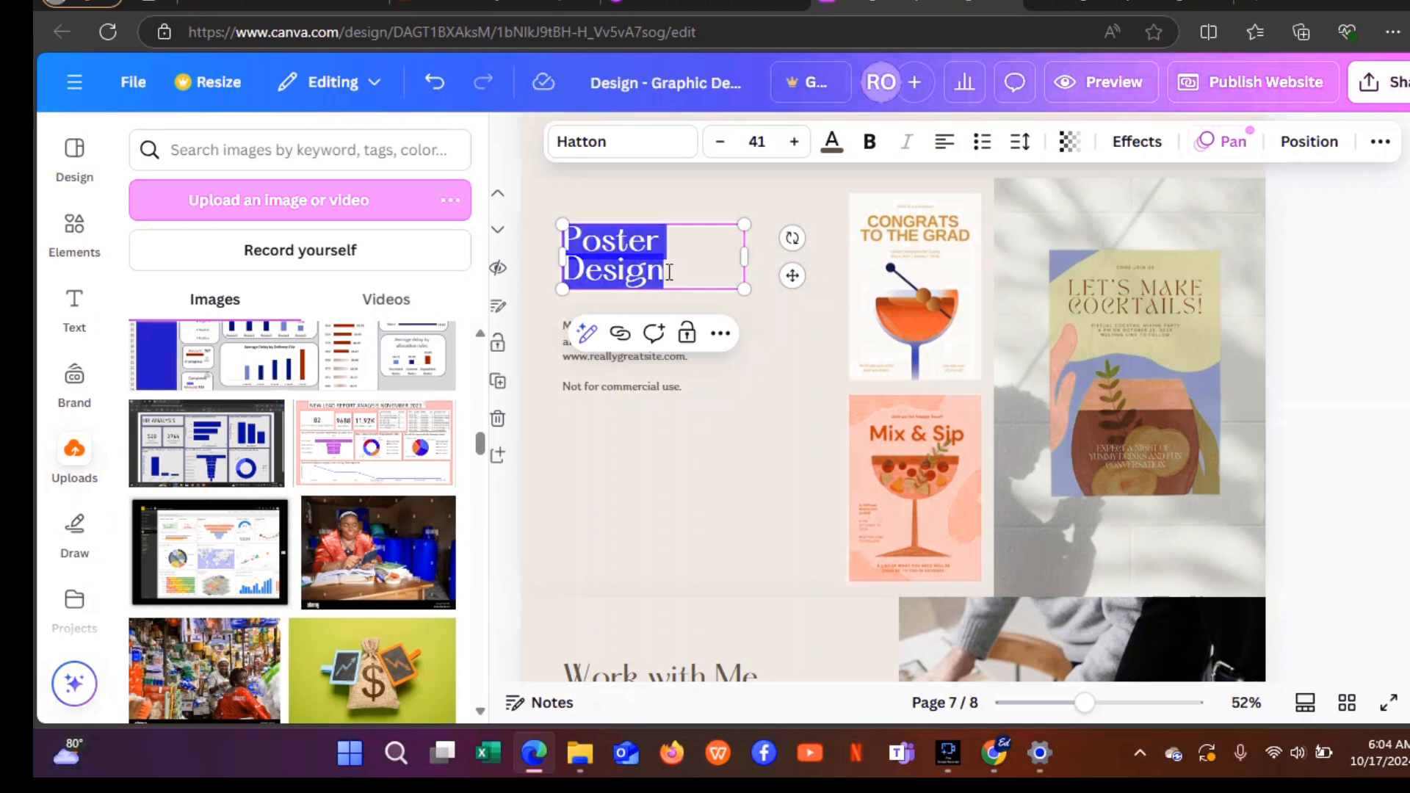
Retype the Poster Design heading as RECOMMENDATION, then widen its box and nudge it left.
{"action": "key", "text": "BackSpace"}
{"action": "type", "text": "RE"}
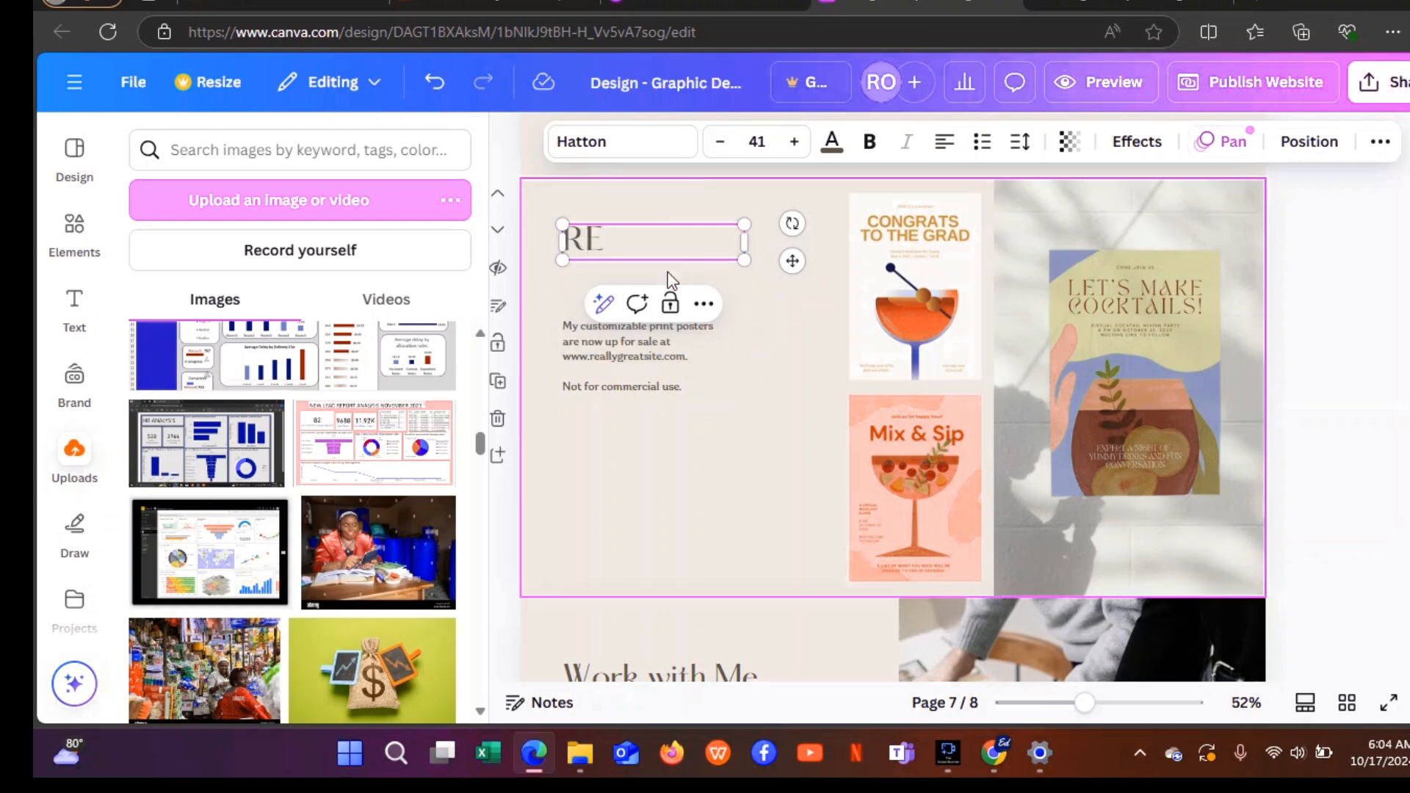
{"action": "type", "text": "COM"}
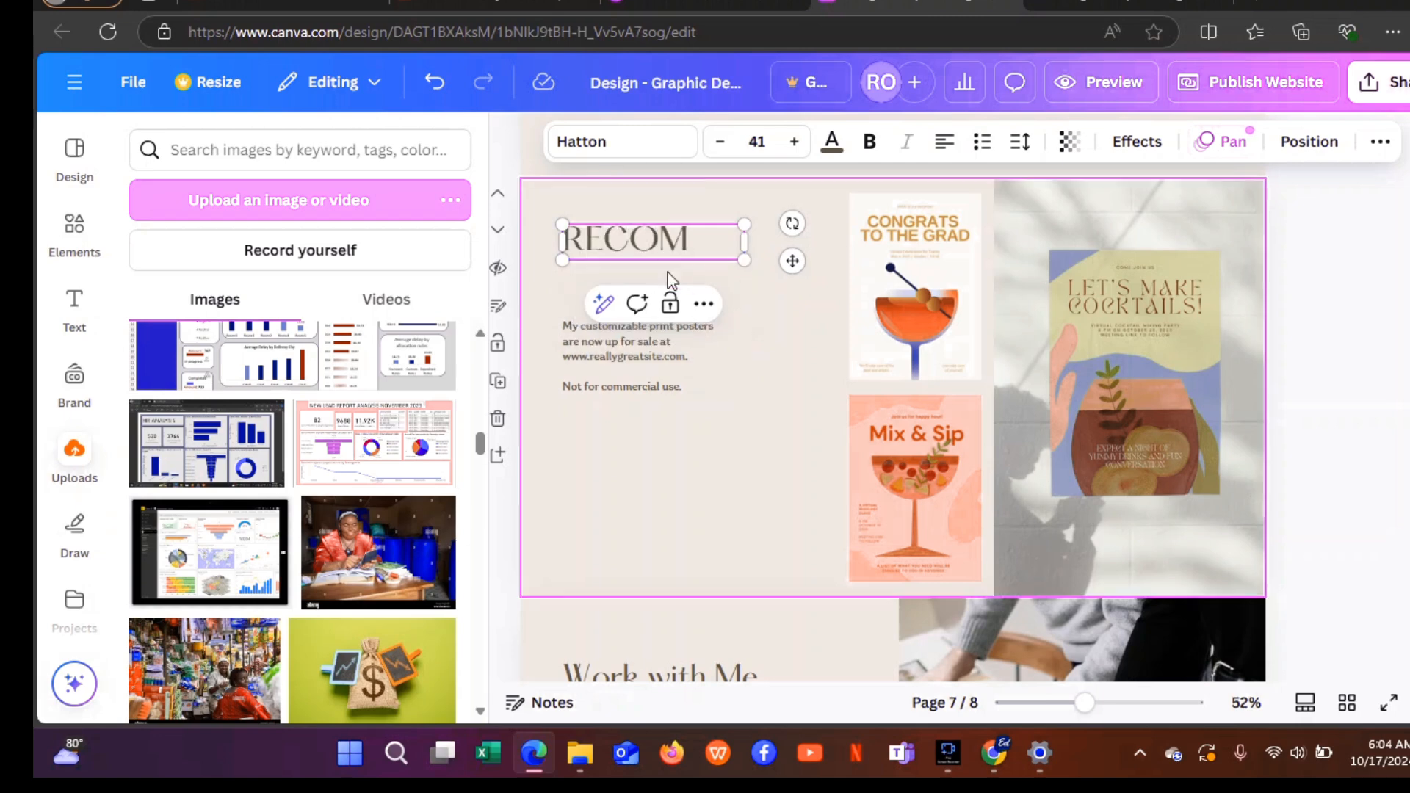
{"action": "type", "text": "MED"}
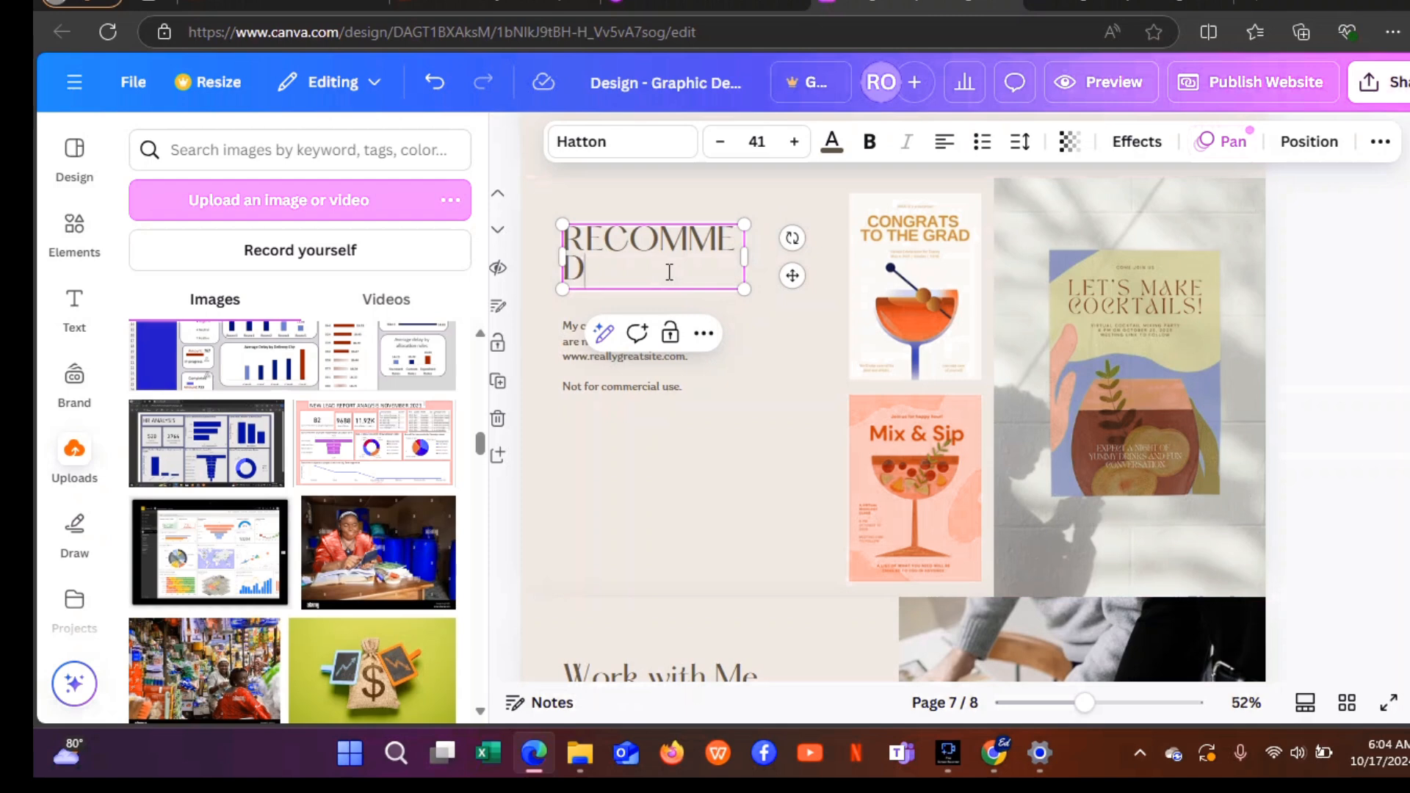
{"action": "key", "text": "BackSpace"}
{"action": "type", "text": "NDATION"}
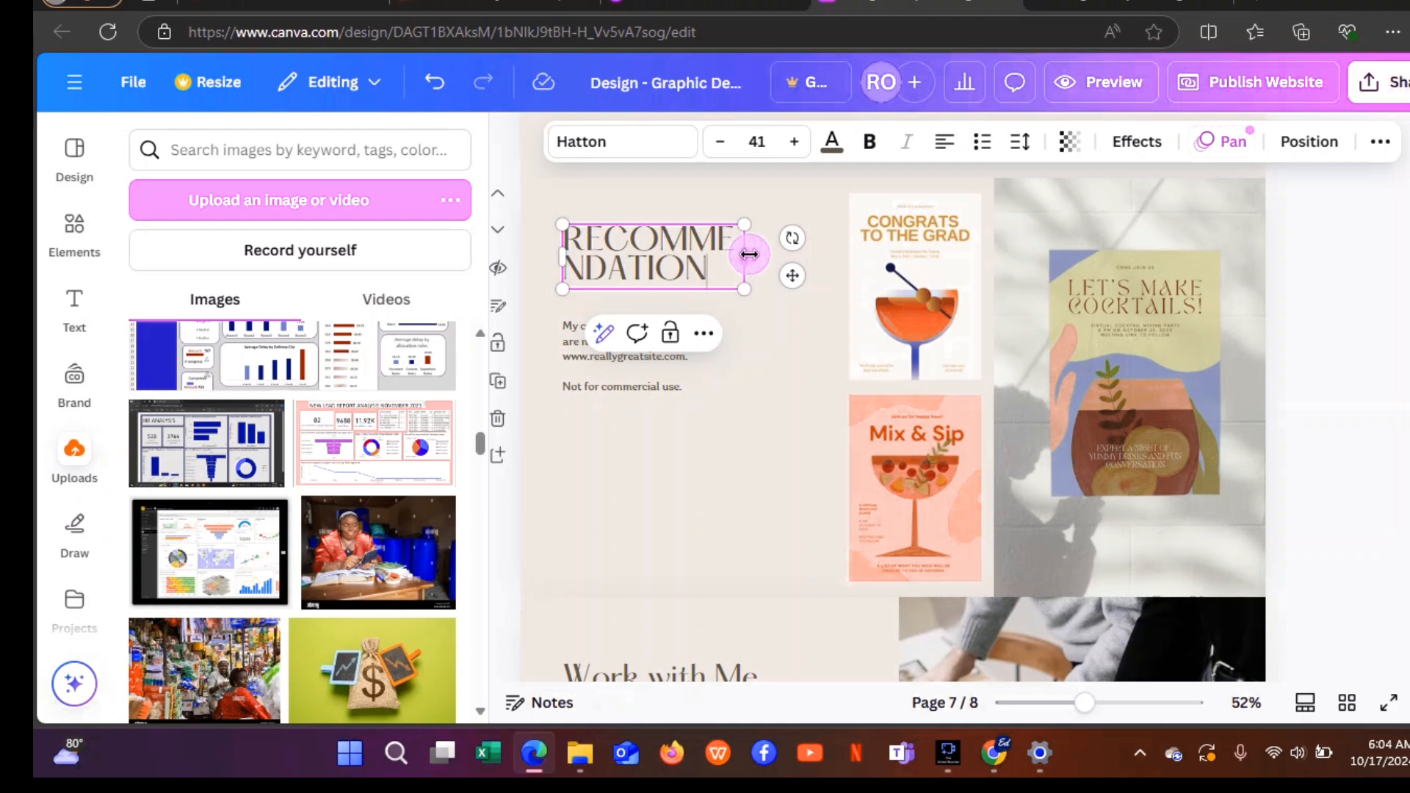
{"action": "left_click_drag", "start_coordinate": [748, 254], "coordinate": [916, 242]}
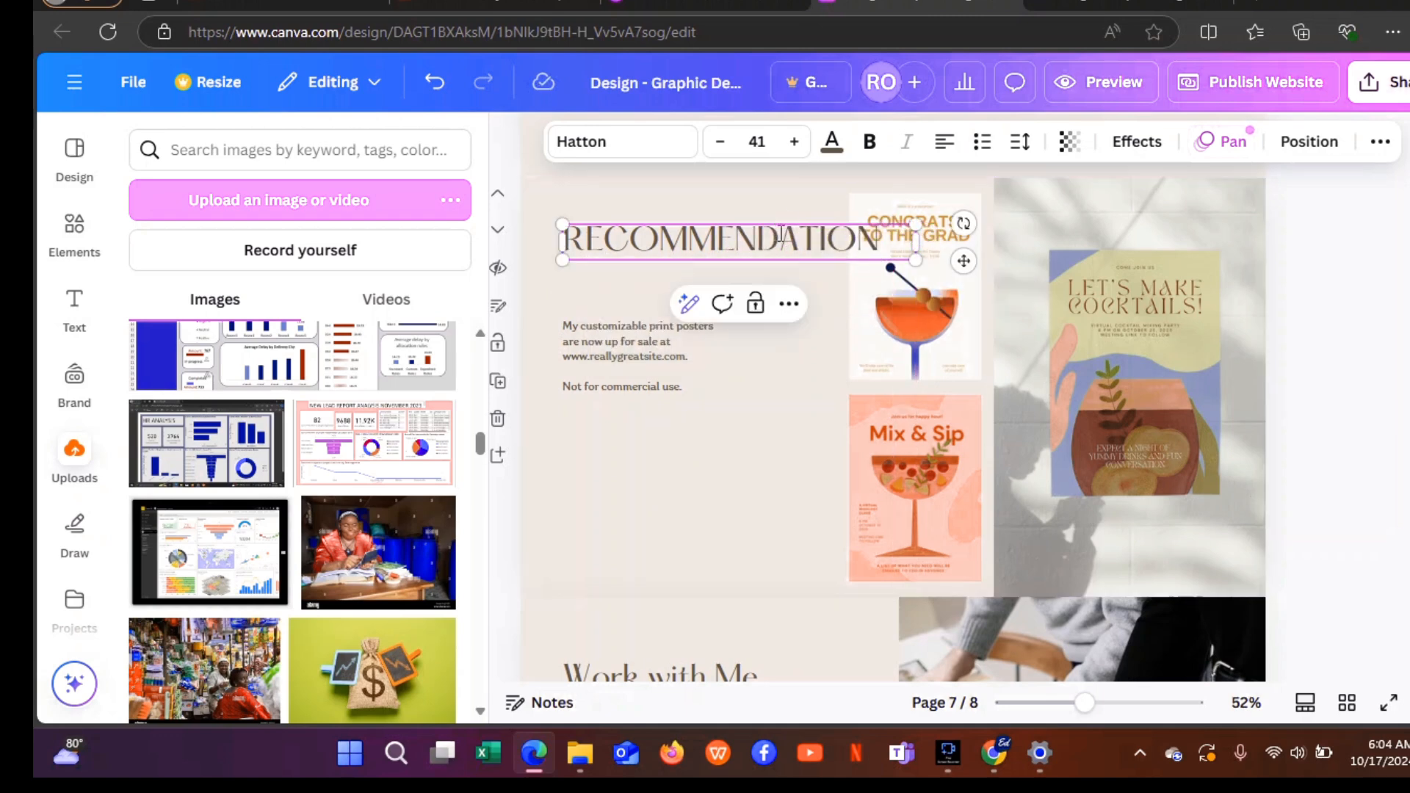
{"action": "mouse_move", "coordinate": [781, 234]}
{"action": "left_mouse_down"}
{"action": "mouse_move", "coordinate": [736, 220]}
{"action": "mouse_move", "coordinate": [831, 193]}
{"action": "mouse_move", "coordinate": [800, 187]}
{"action": "mouse_move", "coordinate": [785, 224]}
{"action": "left_mouse_up"}
Paste the recommendation heading and two bullets over the poster description paragraph.
{"action": "left_click", "coordinate": [604, 376]}
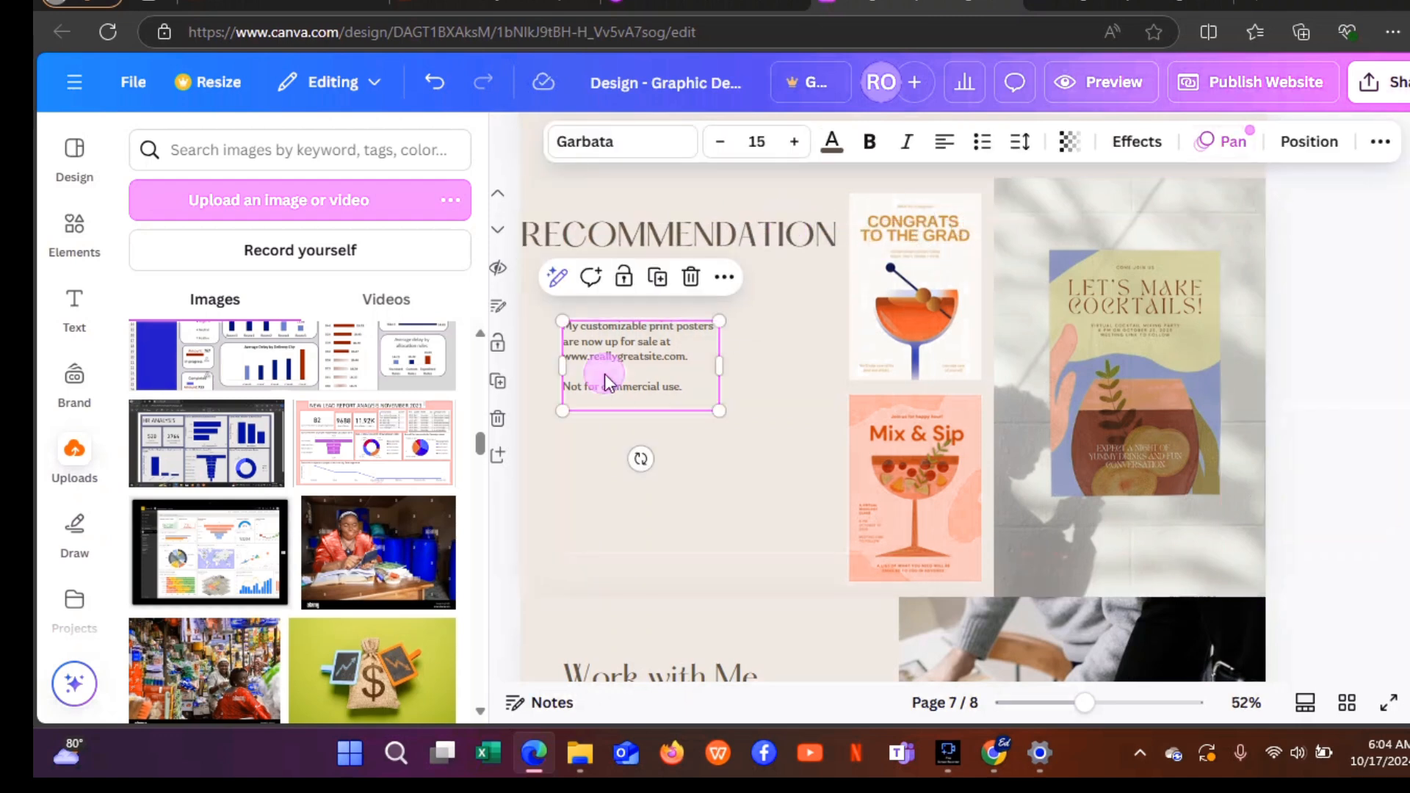
{"action": "double_click", "coordinate": [606, 373]}
{"action": "left_click_drag", "start_coordinate": [686, 385], "coordinate": [558, 345]}
{"action": "type", "text": "RECOMMENDATION I recommend that more males genders should be employed Create opportunity for singles and divorced employees to learn about how to achieve work life balance"}
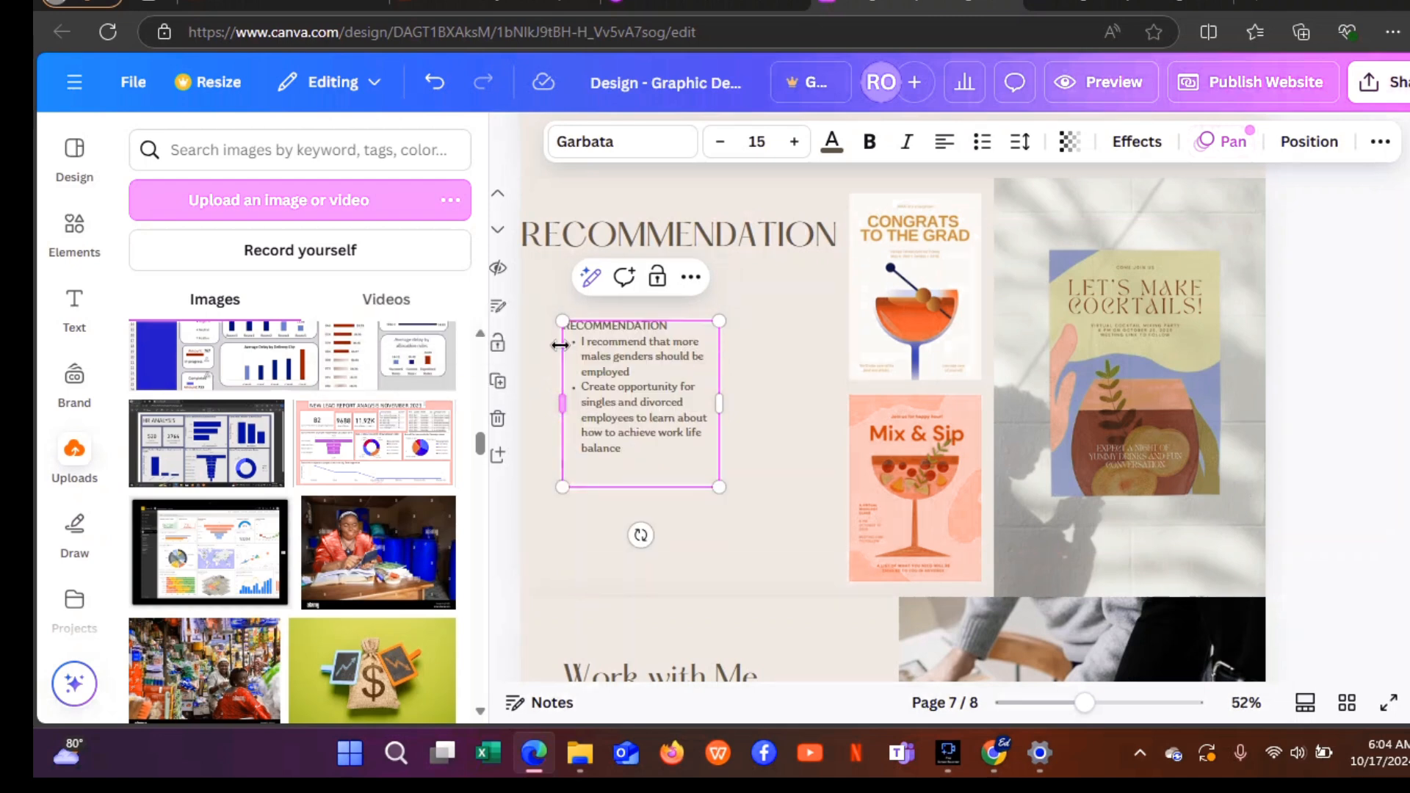
Delete the large heading, then move the bullet text to the top left and enlarge it to 27.8.
{"action": "left_click", "coordinate": [754, 239]}
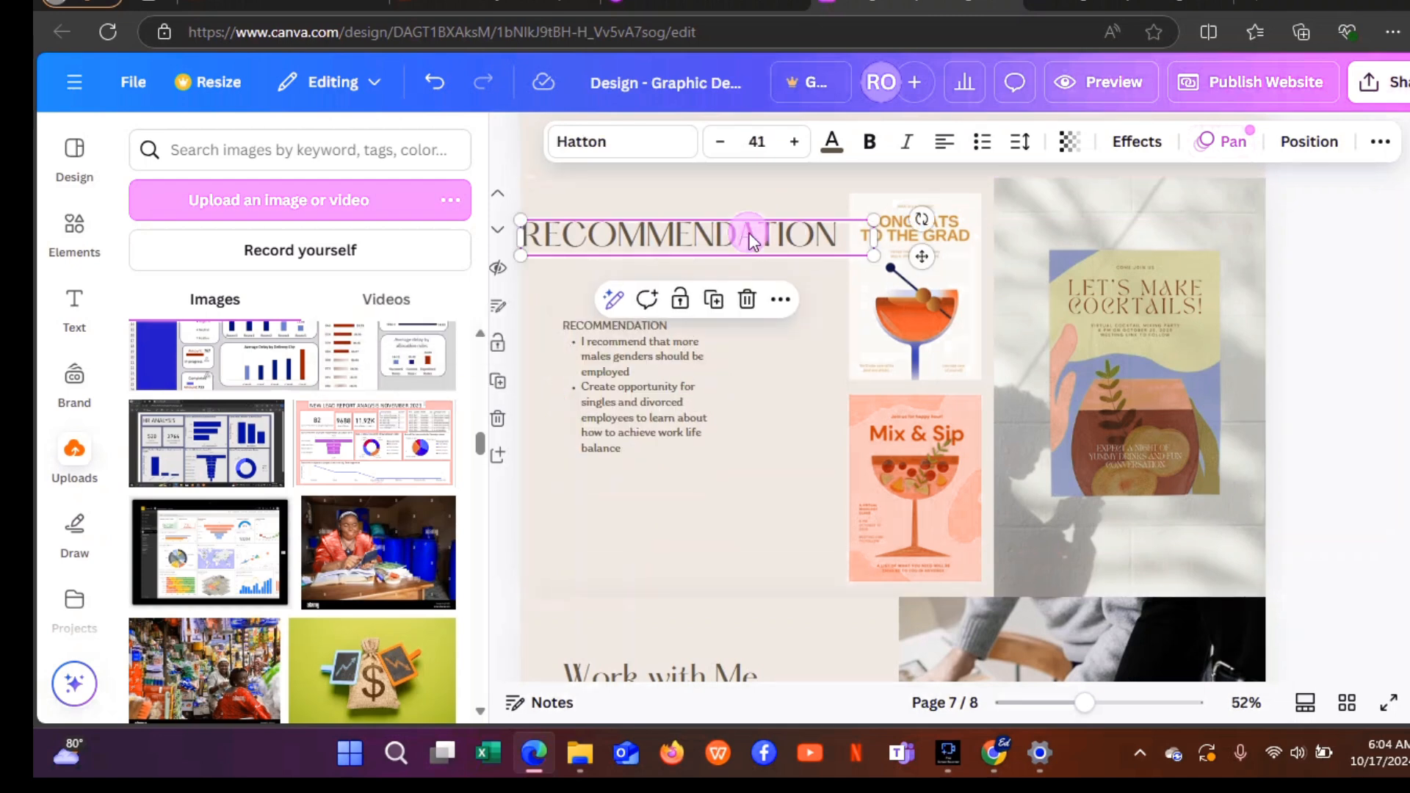
{"action": "left_click", "coordinate": [746, 313]}
{"action": "left_click", "coordinate": [674, 362]}
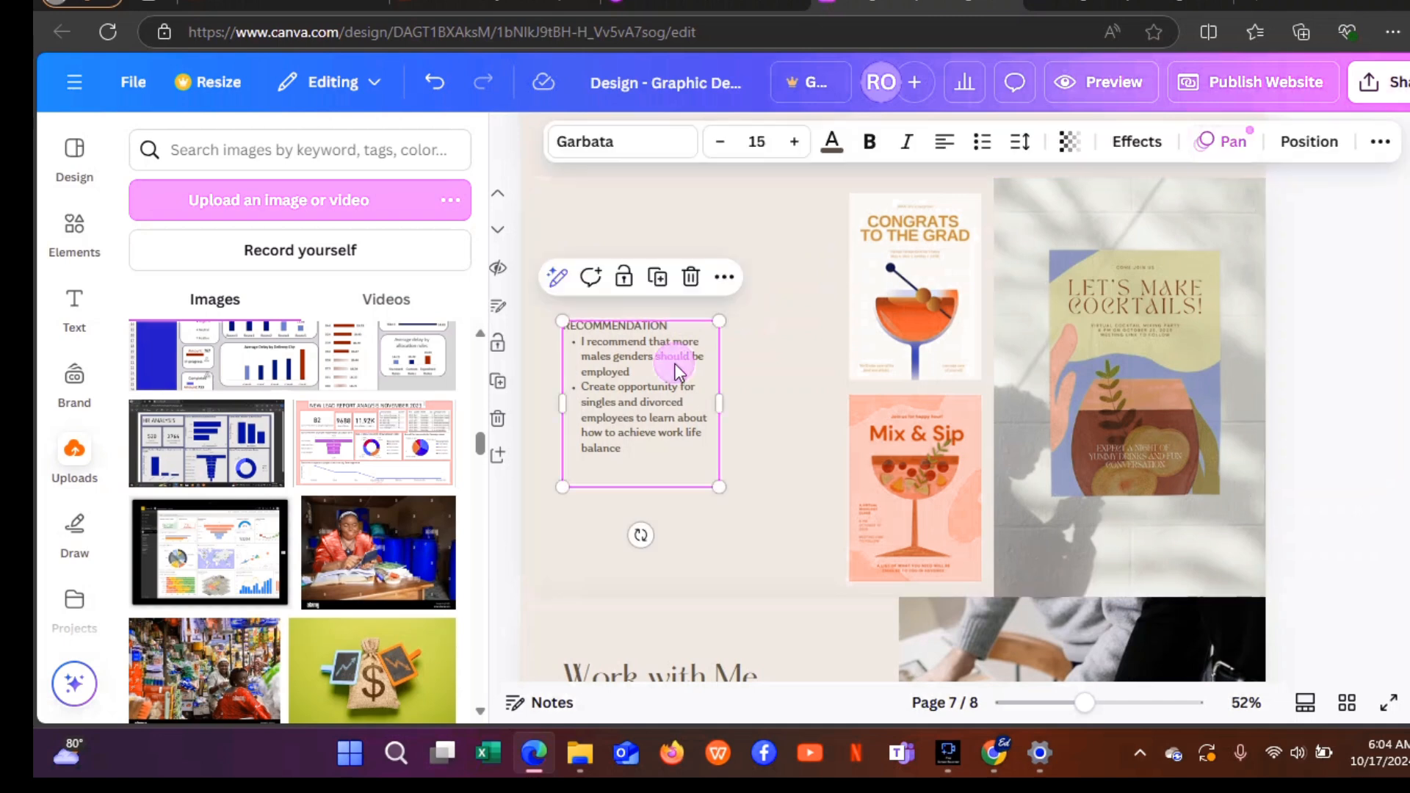
{"action": "left_click_drag", "start_coordinate": [673, 362], "coordinate": [658, 275]}
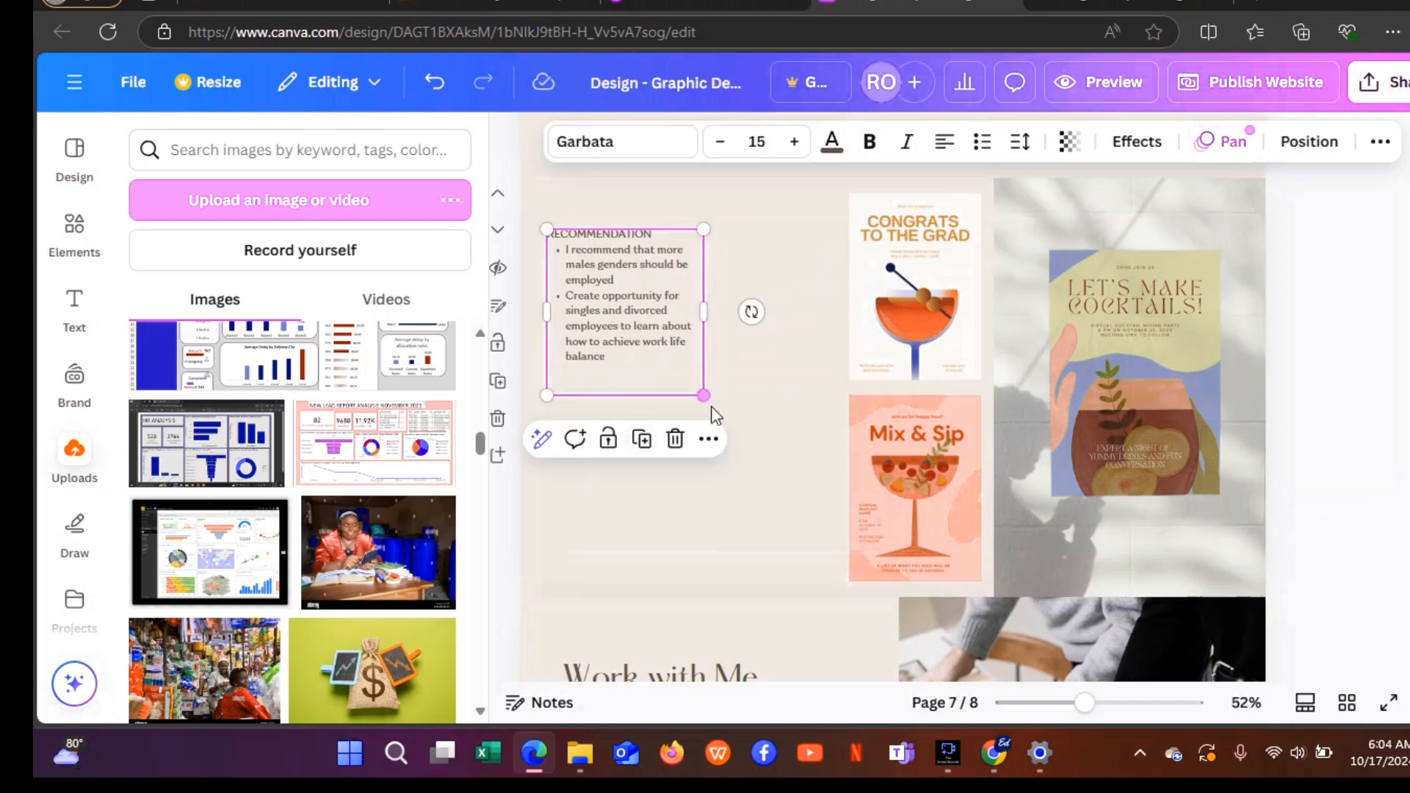
{"action": "left_click_drag", "start_coordinate": [703, 397], "coordinate": [786, 589]}
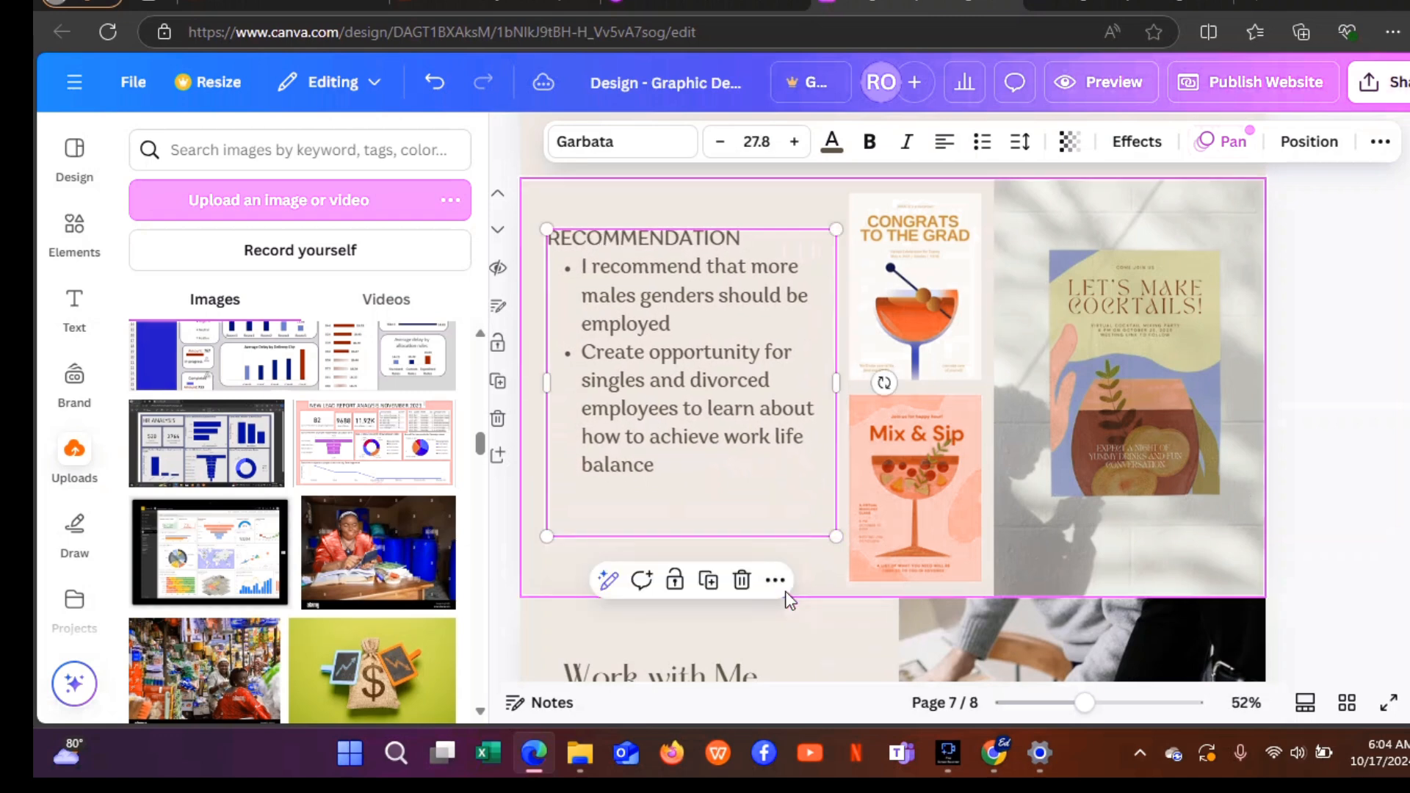
Delete the CONGRATS TO THE GRAD poster, the Mix & Sip poster and the cocktail photo.
{"action": "left_click", "coordinate": [913, 340]}
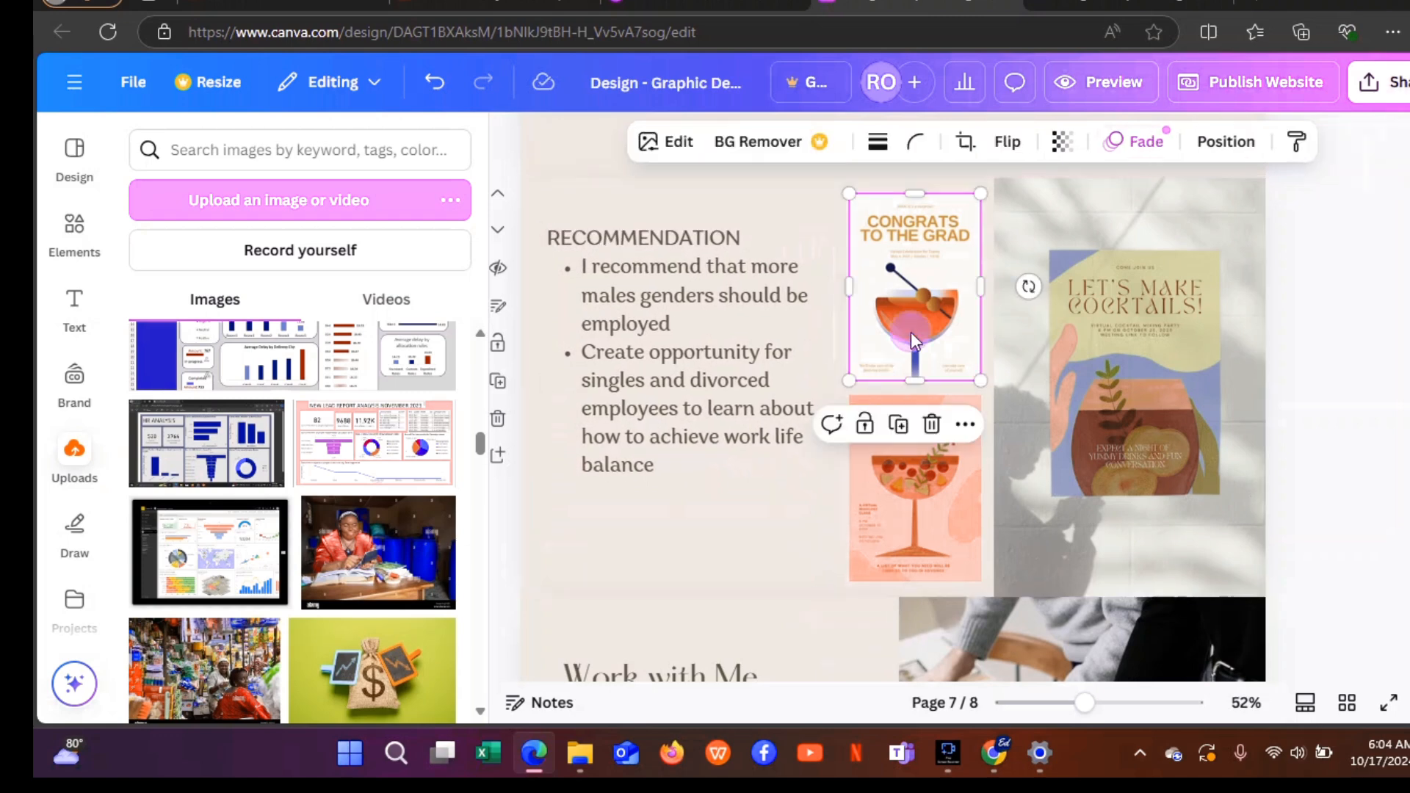
{"action": "left_click", "coordinate": [932, 424]}
{"action": "left_click", "coordinate": [951, 416]}
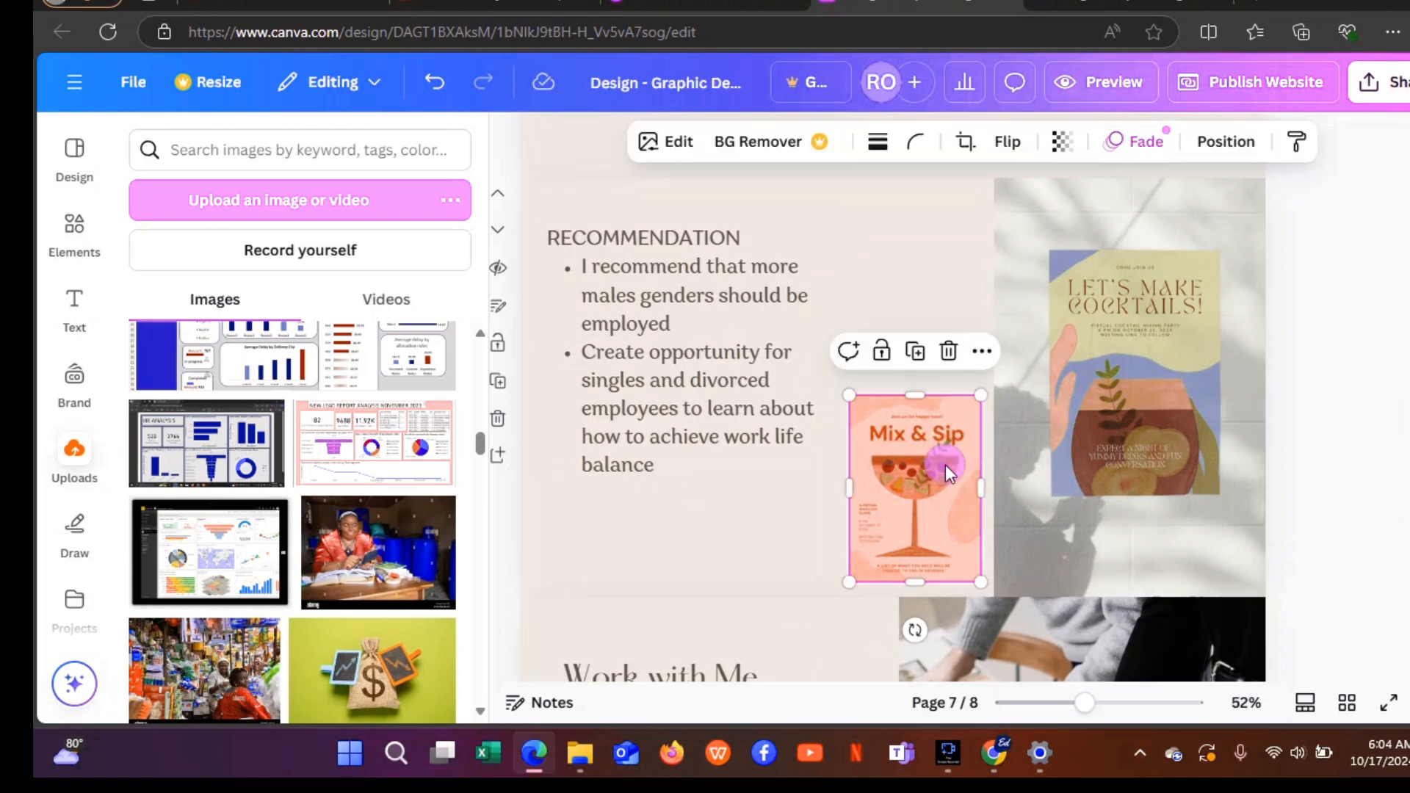
{"action": "left_click", "coordinate": [948, 351]}
{"action": "left_click", "coordinate": [1050, 342]}
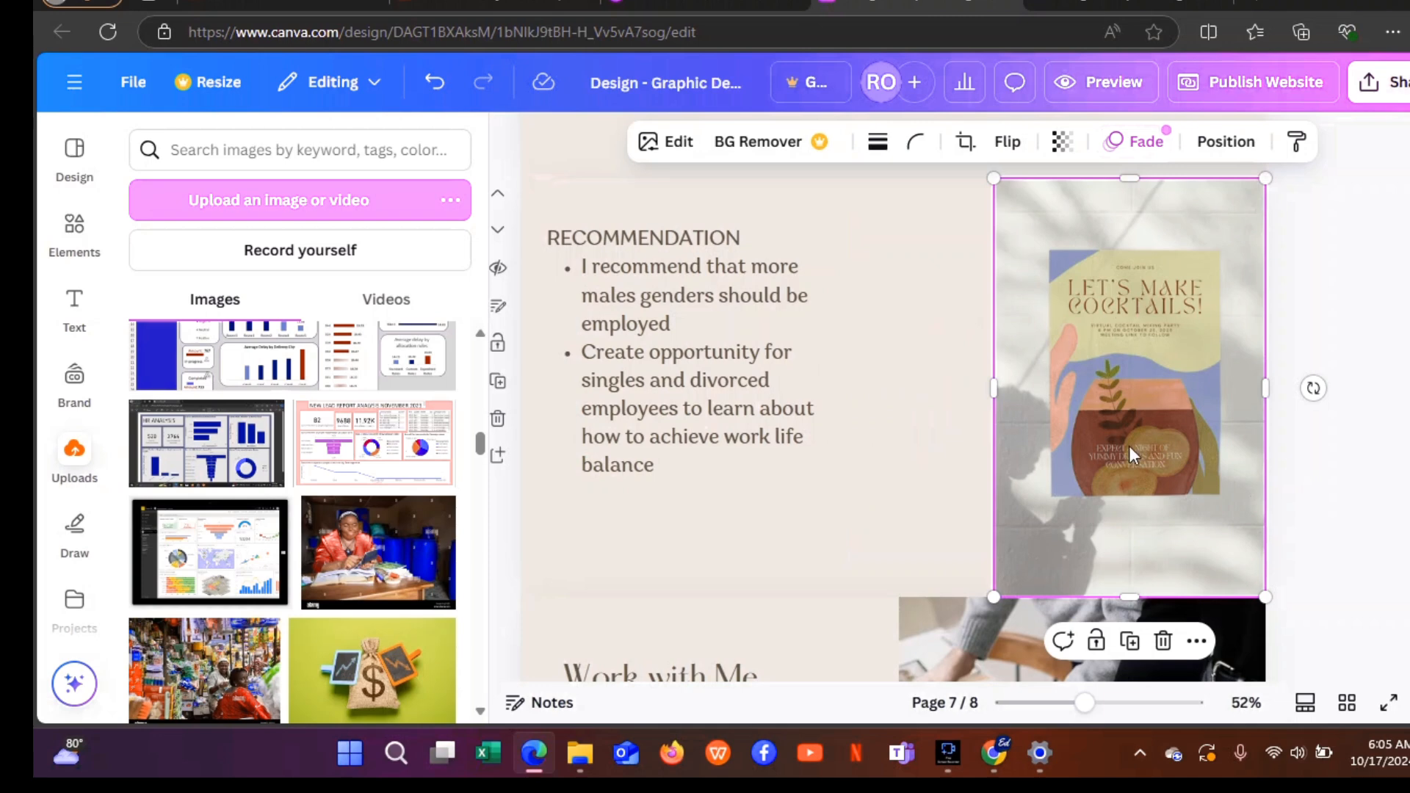
{"action": "left_click", "coordinate": [1165, 643]}
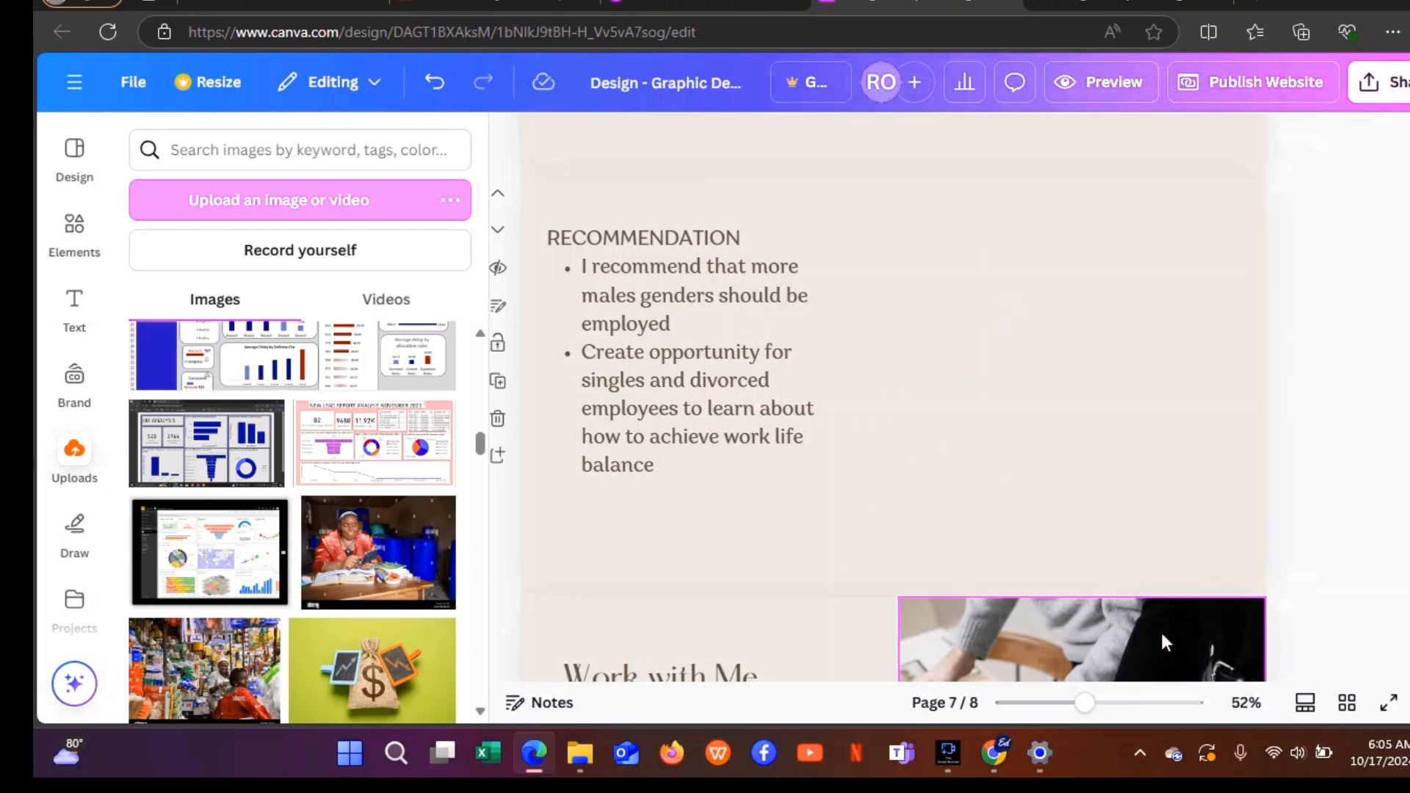
{"action": "left_click", "coordinate": [985, 310]}
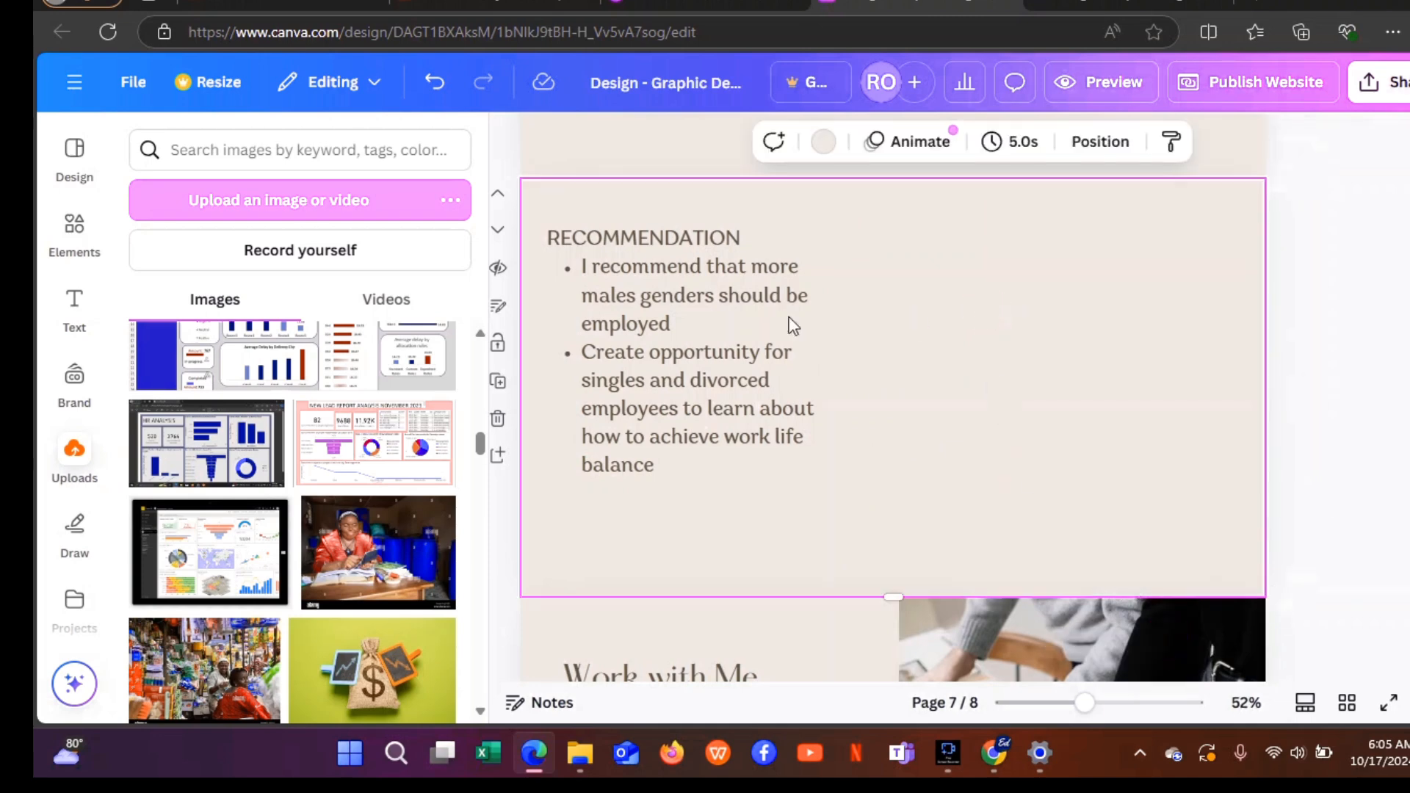
Add the HR analysis dashboard, move it right, and crop off the browser bar, taskbar and dark edges.
{"action": "left_click", "coordinate": [252, 442]}
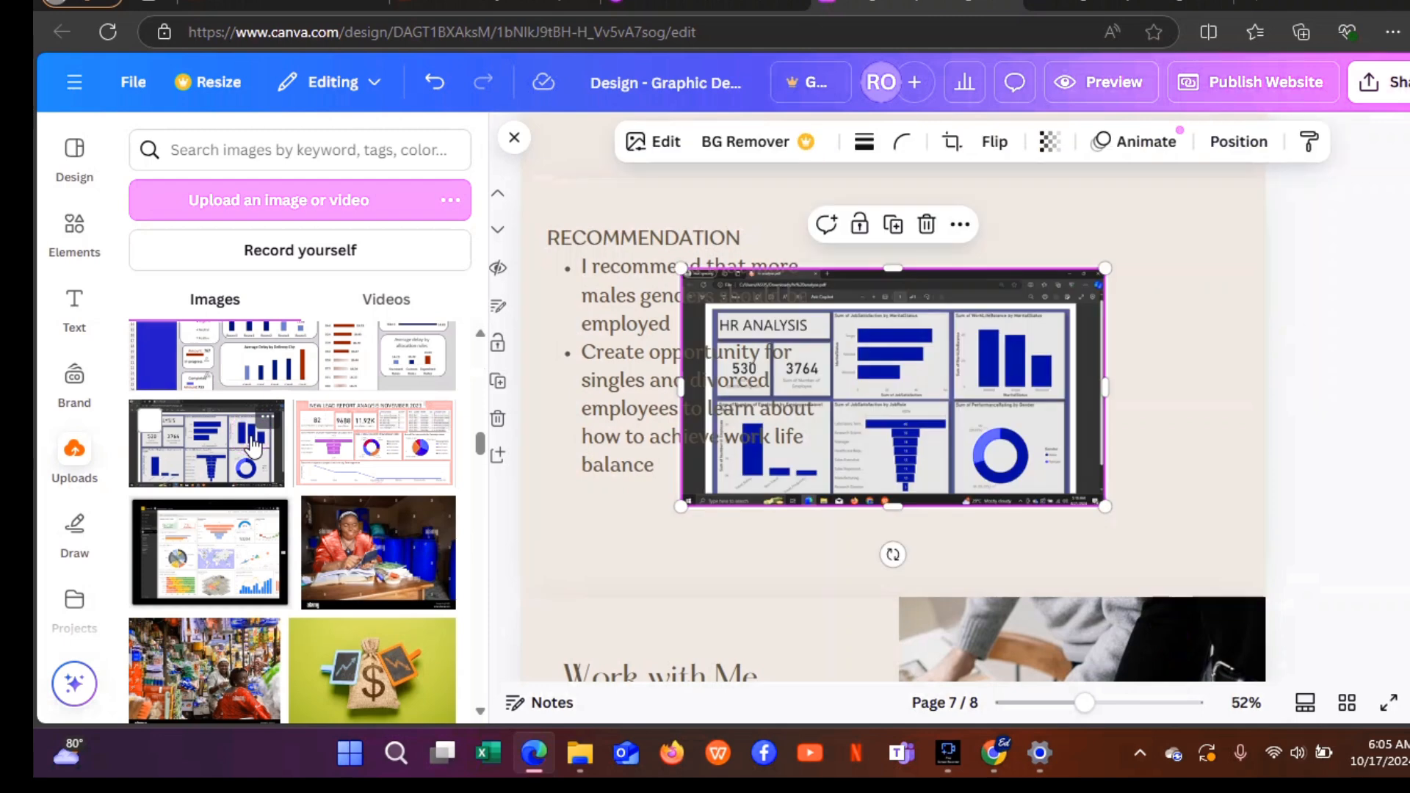
{"action": "left_click_drag", "start_coordinate": [942, 439], "coordinate": [1098, 422]}
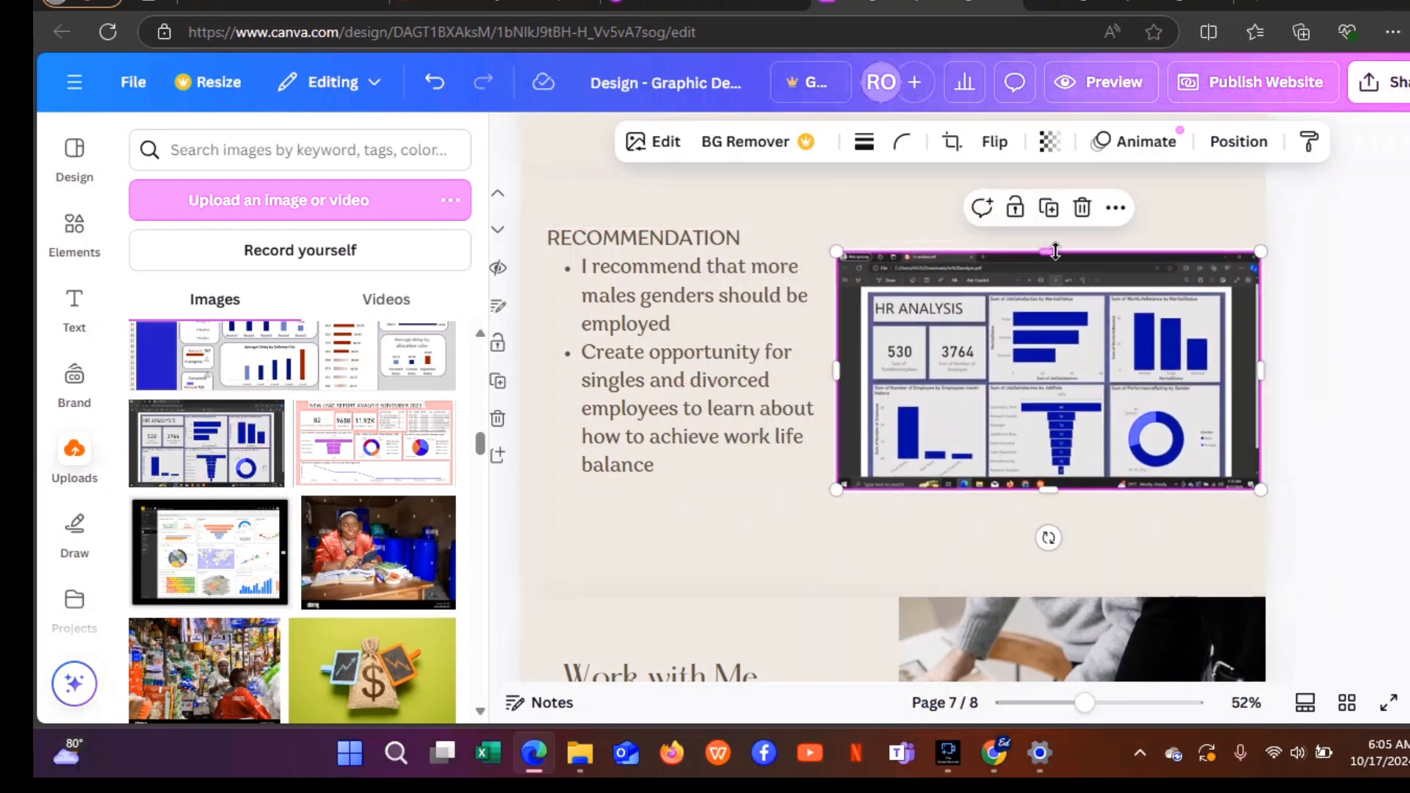
{"action": "left_click_drag", "start_coordinate": [1056, 251], "coordinate": [1059, 283]}
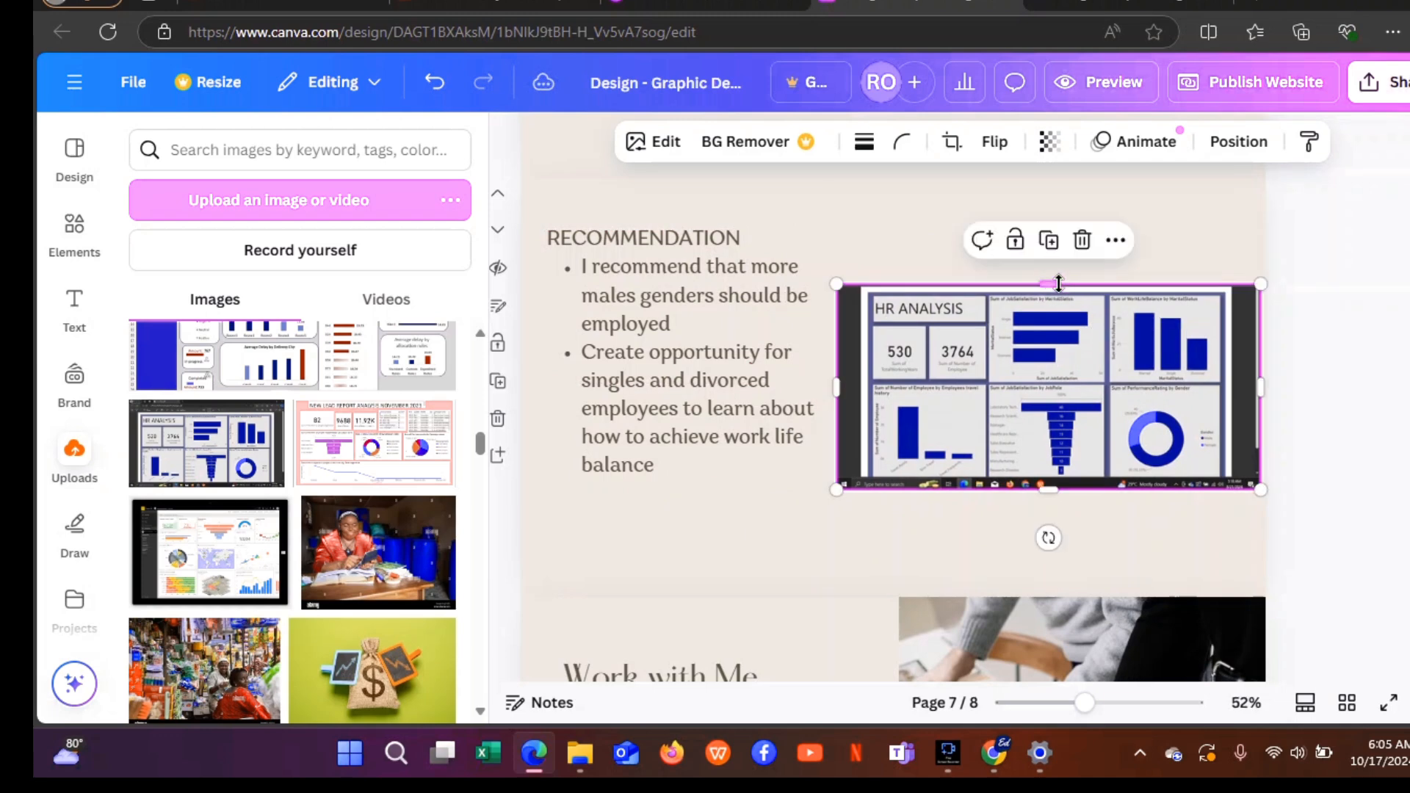
{"action": "left_click_drag", "start_coordinate": [835, 389], "coordinate": [859, 387]}
{"action": "left_click_drag", "start_coordinate": [1059, 491], "coordinate": [1059, 480]}
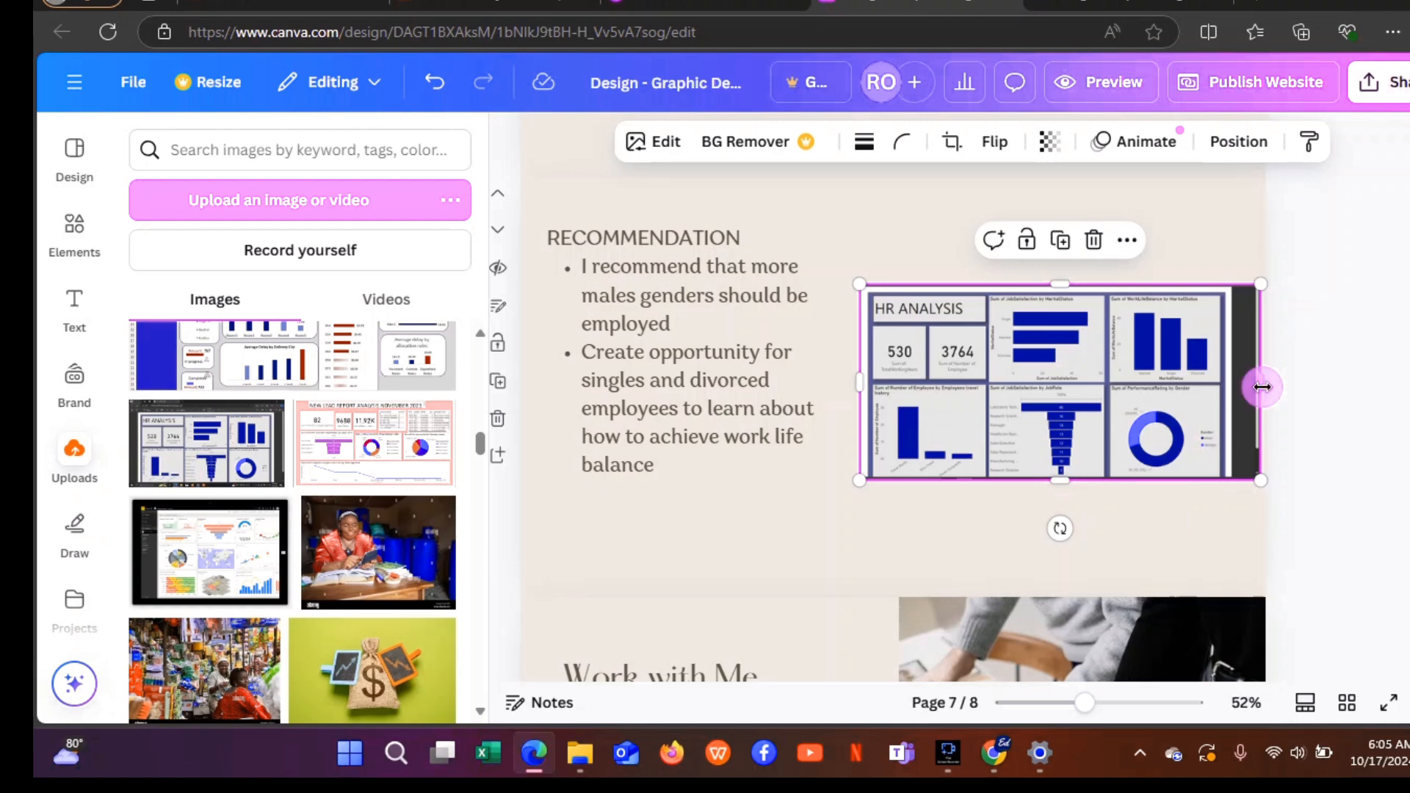
{"action": "left_click_drag", "start_coordinate": [1260, 388], "coordinate": [1238, 394]}
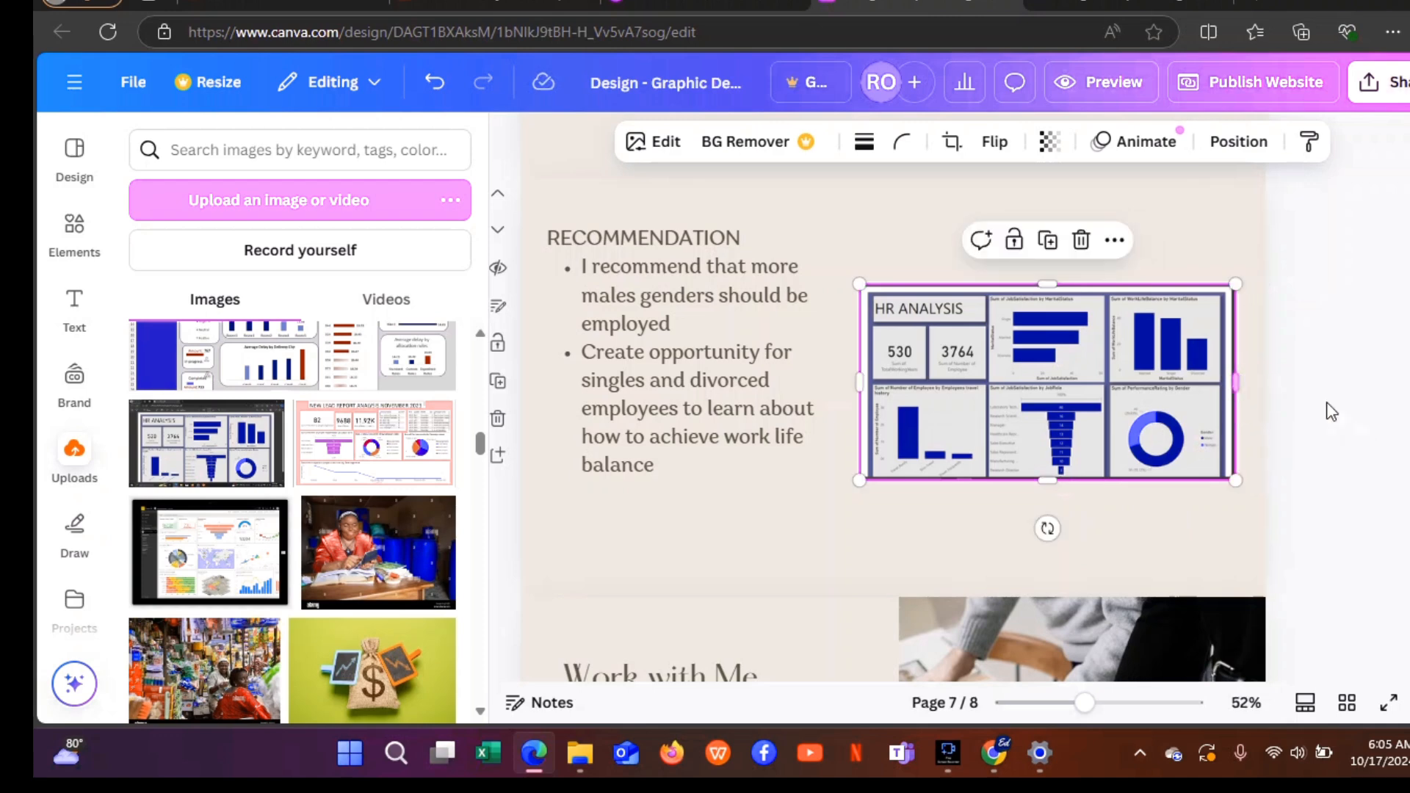
{"action": "left_click", "coordinate": [1369, 409]}
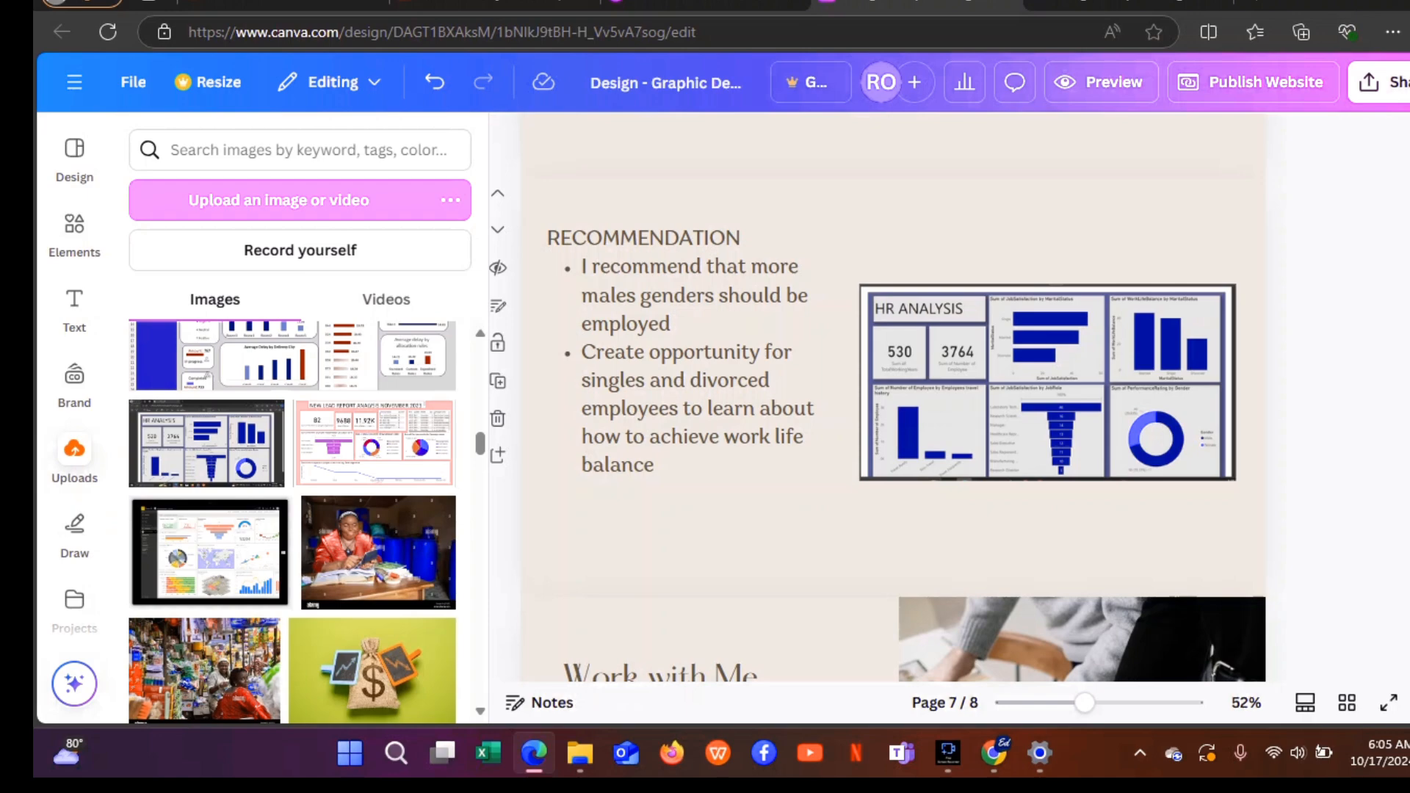
Scroll over the HR Analysis and Recommendation pages down to page 8, Work with Me.
{"action": "scroll", "coordinate": [892, 397], "scroll_direction": "down", "scroll_amount": 5}
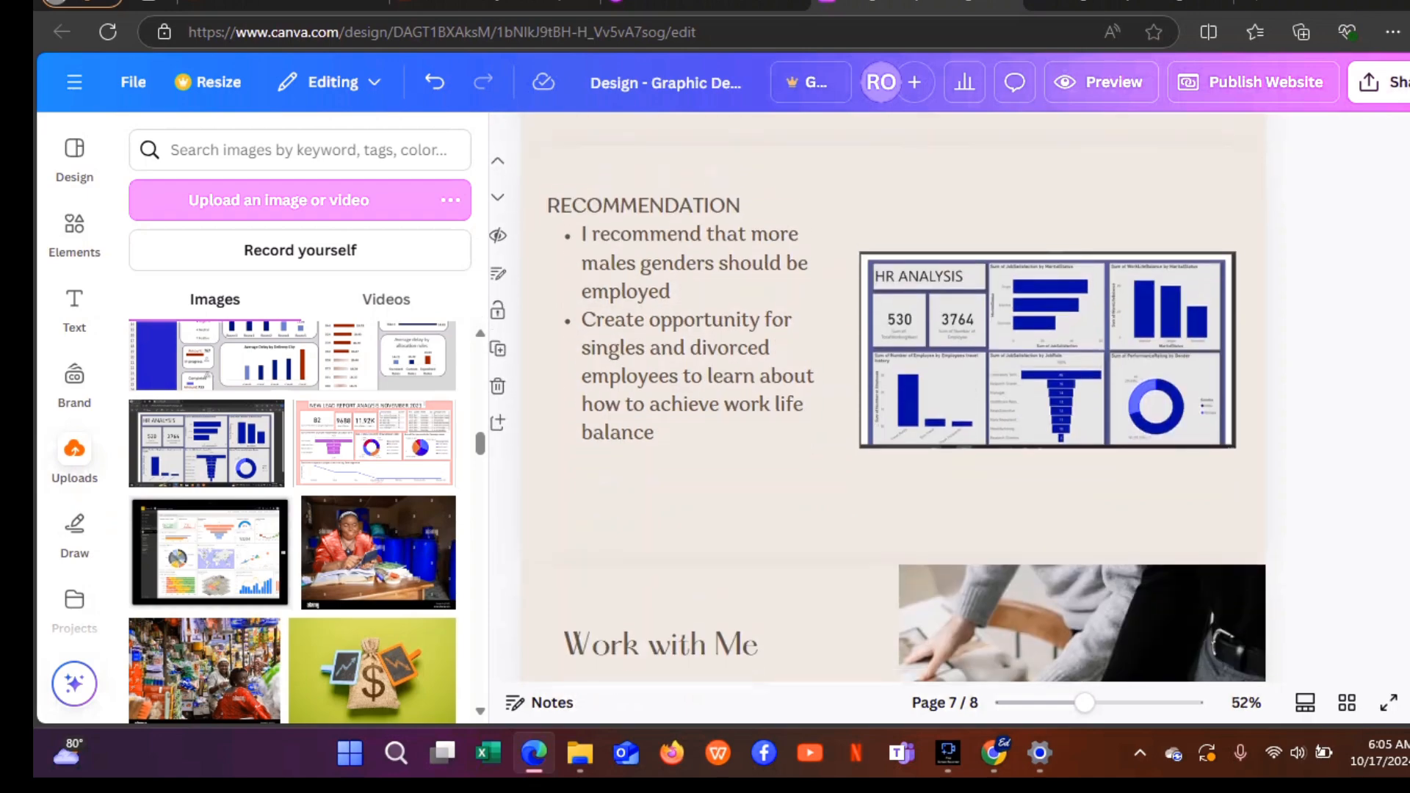
{"action": "scroll", "coordinate": [892, 397], "scroll_direction": "up", "scroll_amount": 15}
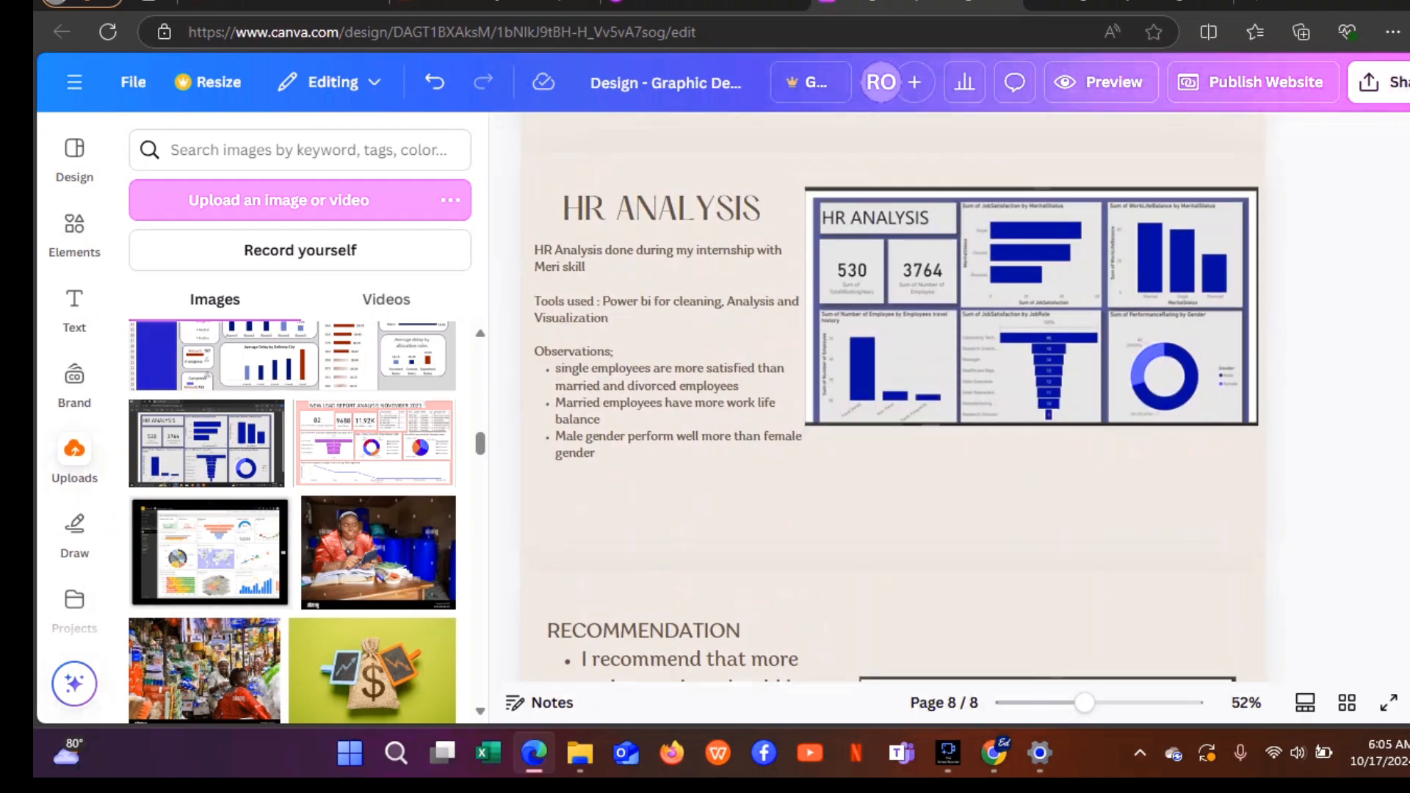
{"action": "scroll", "coordinate": [893, 397], "scroll_direction": "down", "scroll_amount": 15}
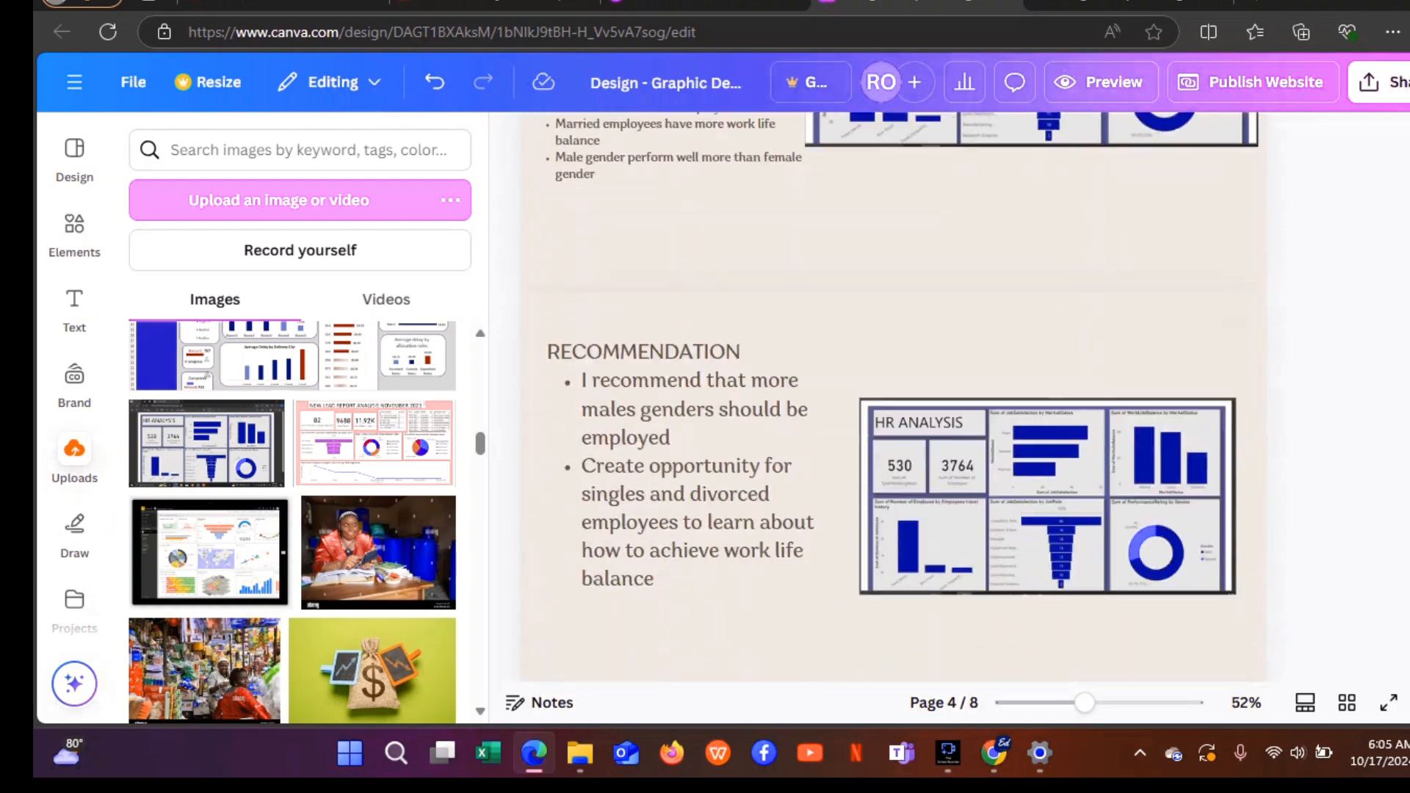
{"action": "scroll", "coordinate": [892, 397], "scroll_direction": "up", "scroll_amount": 3}
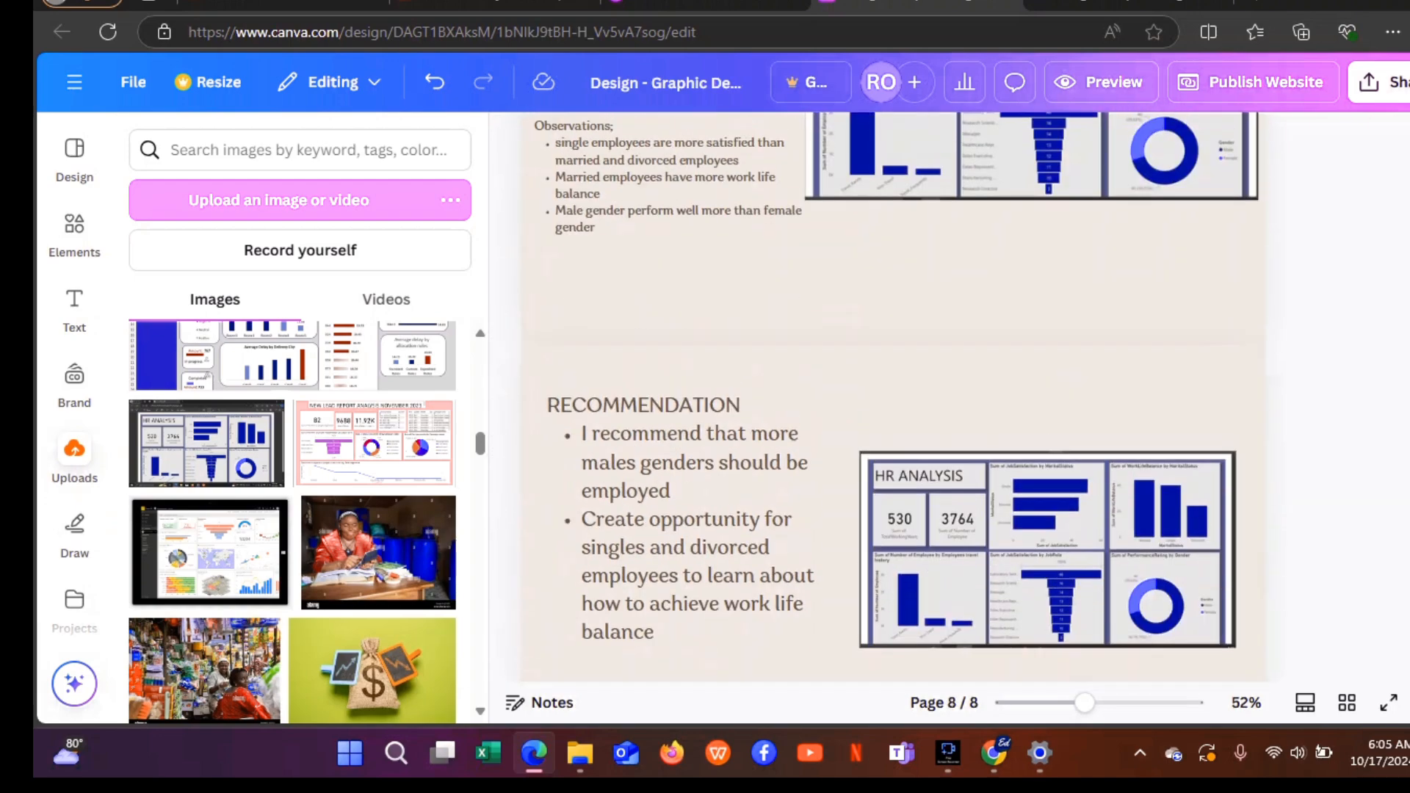
{"action": "scroll", "coordinate": [892, 396], "scroll_direction": "down", "scroll_amount": 3}
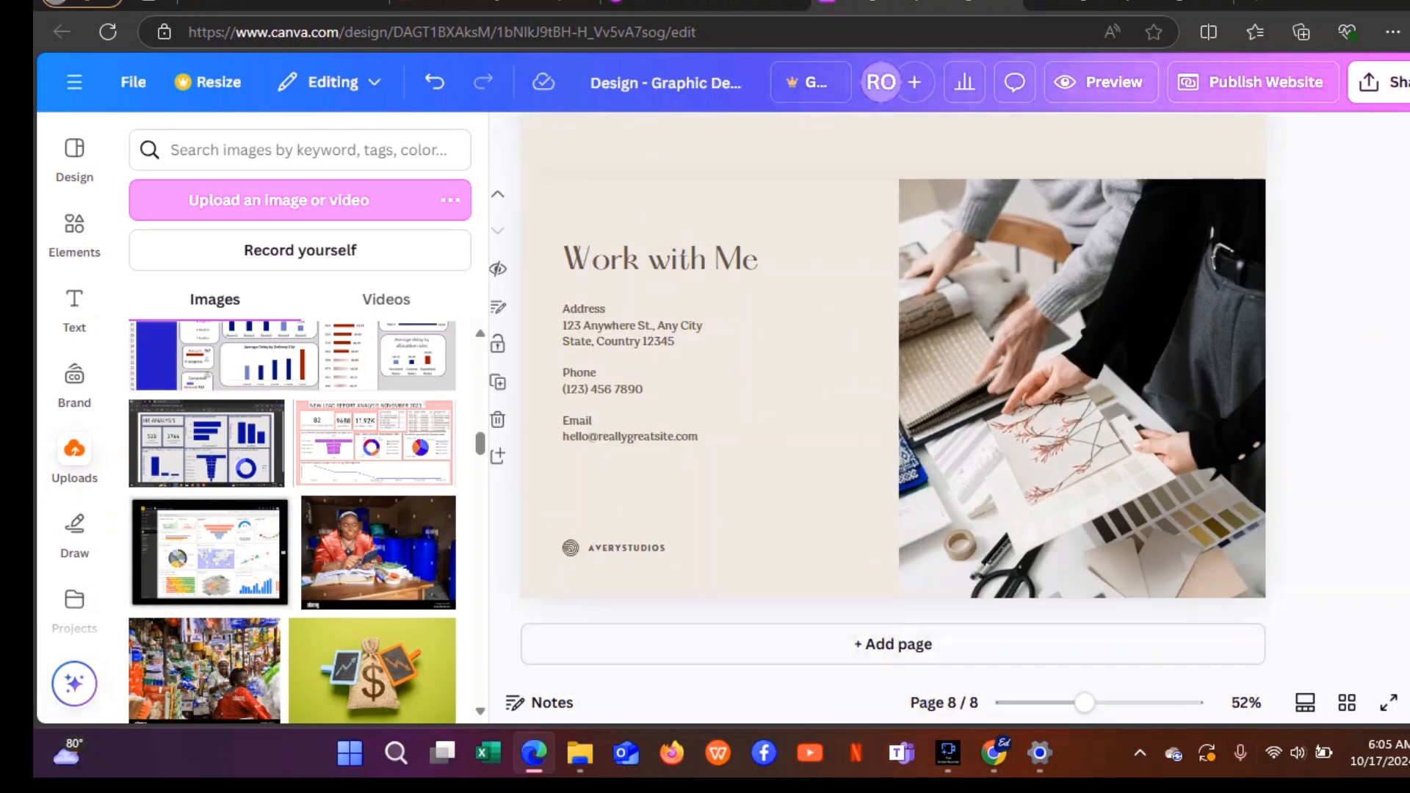
{"action": "scroll", "coordinate": [893, 397], "scroll_direction": "up", "scroll_amount": 2}
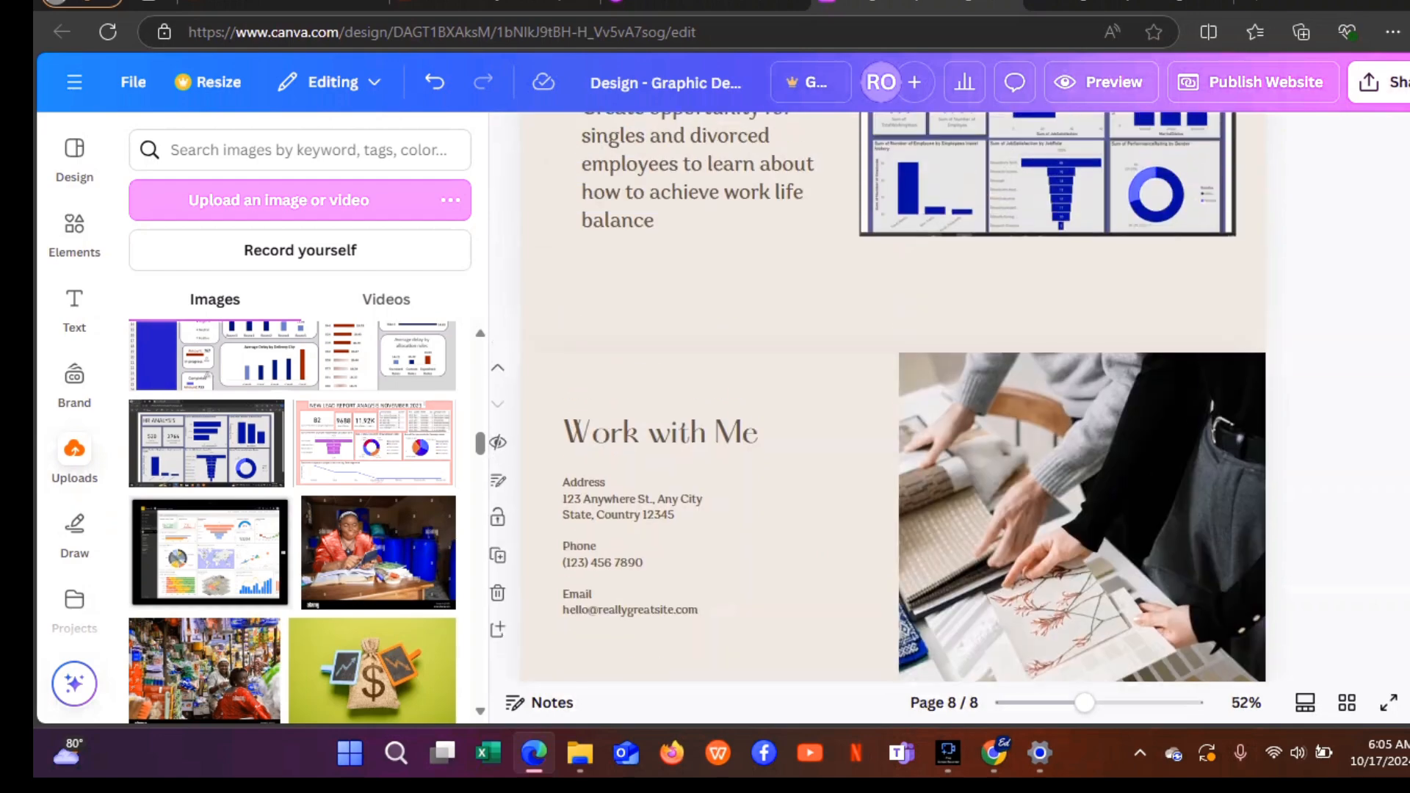
{"action": "scroll", "coordinate": [892, 397], "scroll_direction": "down", "scroll_amount": 2}
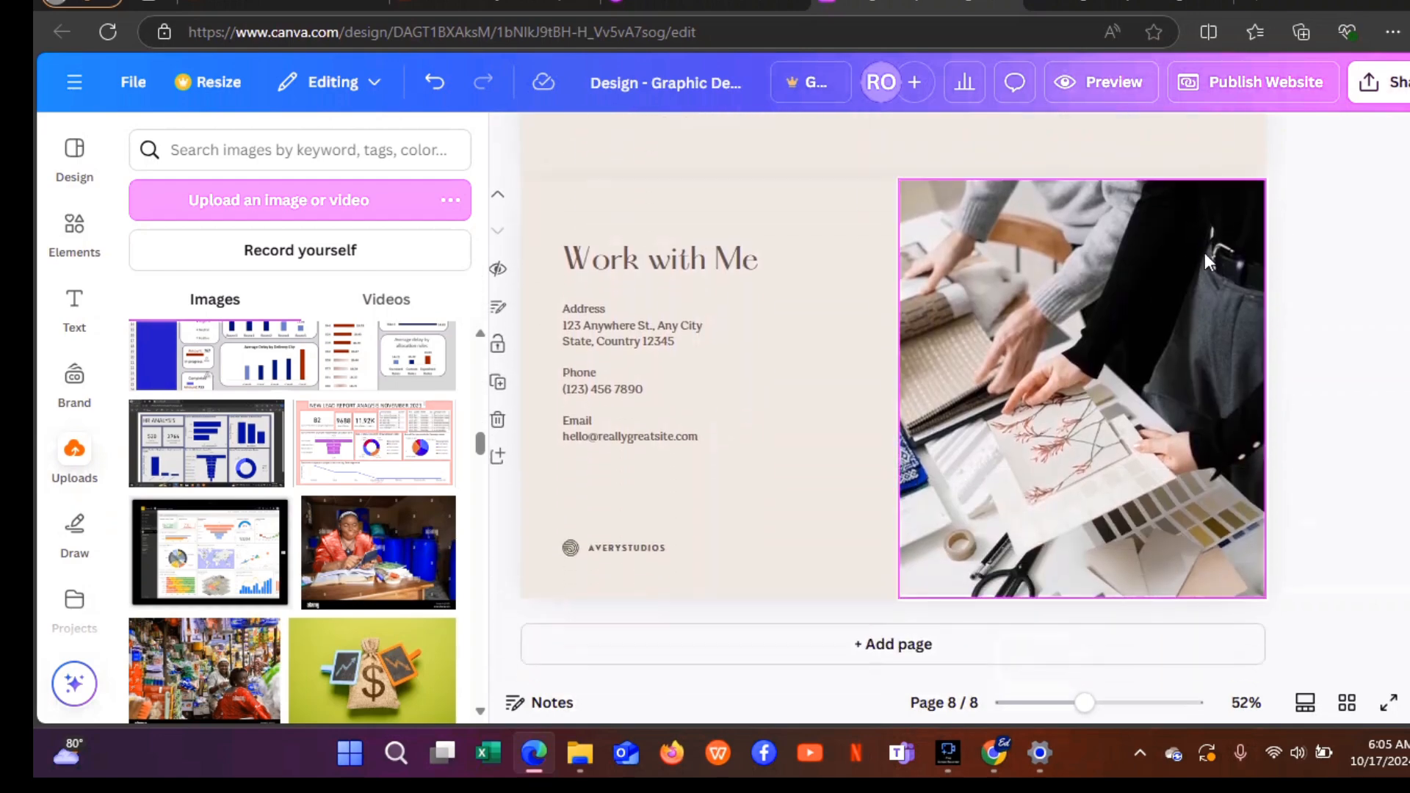
{"action": "left_click", "coordinate": [1128, 6]}
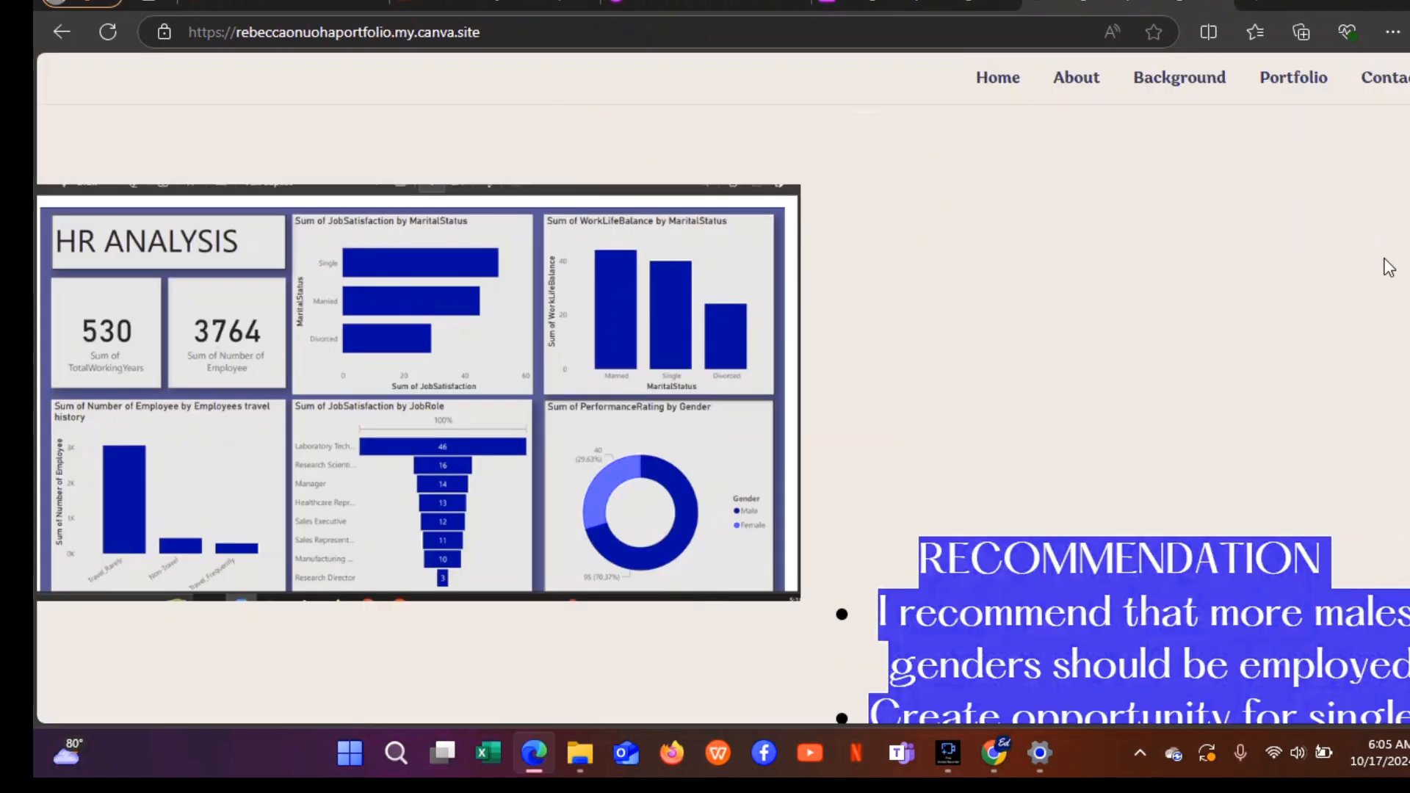
{"action": "scroll", "coordinate": [723, 412], "scroll_direction": "down", "scroll_amount": 15}
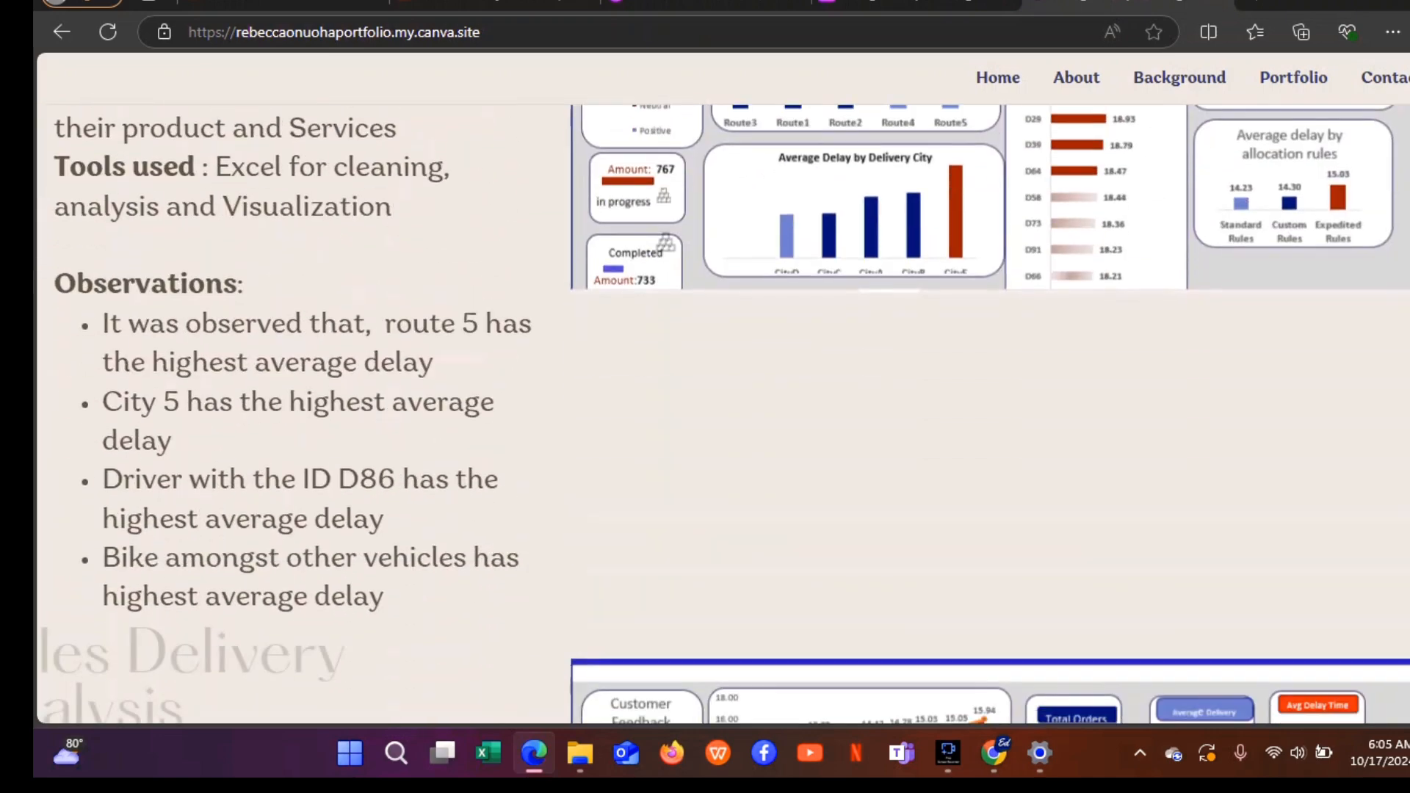
{"action": "scroll", "coordinate": [972, 237], "scroll_direction": "up", "scroll_amount": 10}
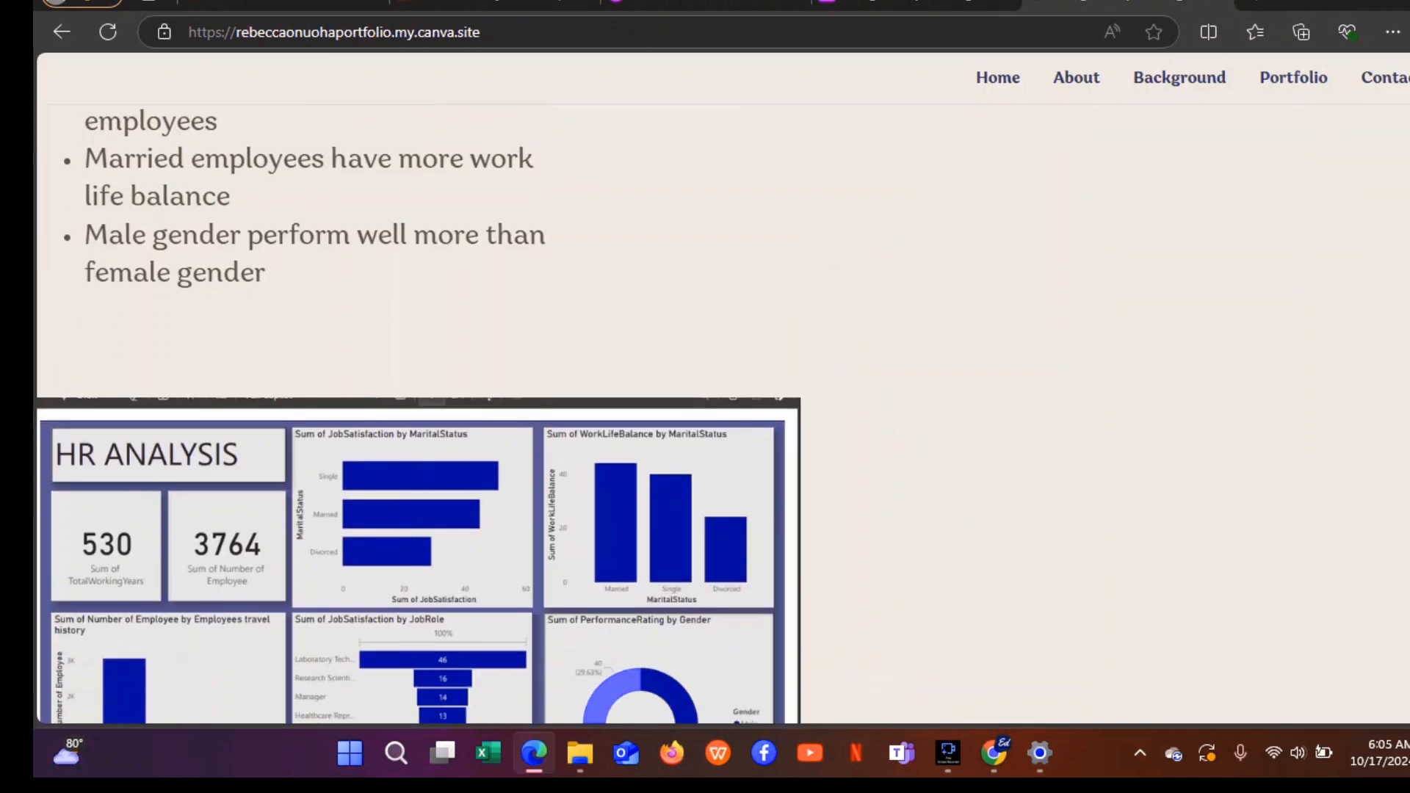
{"action": "scroll", "coordinate": [972, 236], "scroll_direction": "down", "scroll_amount": 1}
{"action": "left_click", "coordinate": [868, 4]}
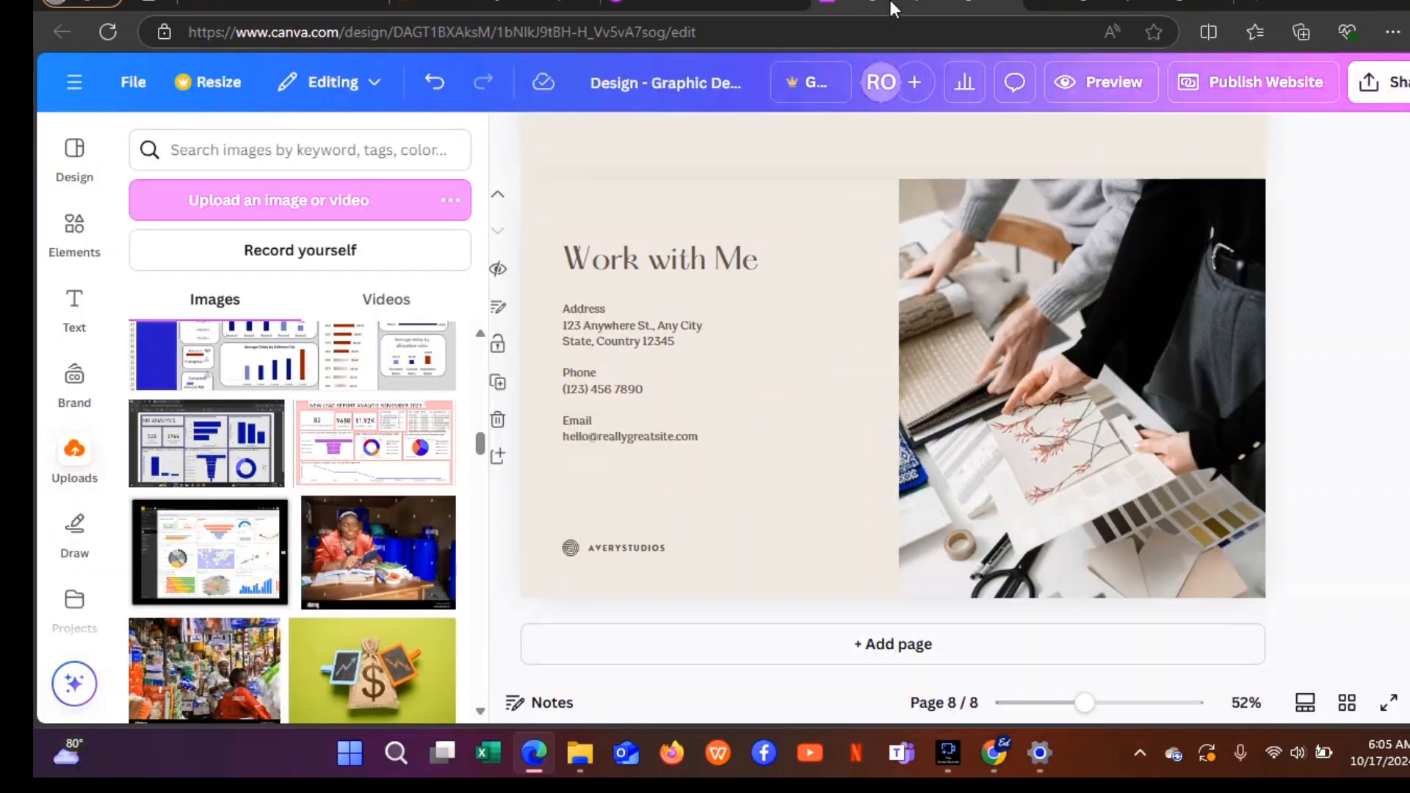
Delete the Work with Me stock photo and add the uploaded portrait, enlarged to fill the right half.
{"action": "left_click", "coordinate": [1055, 282]}
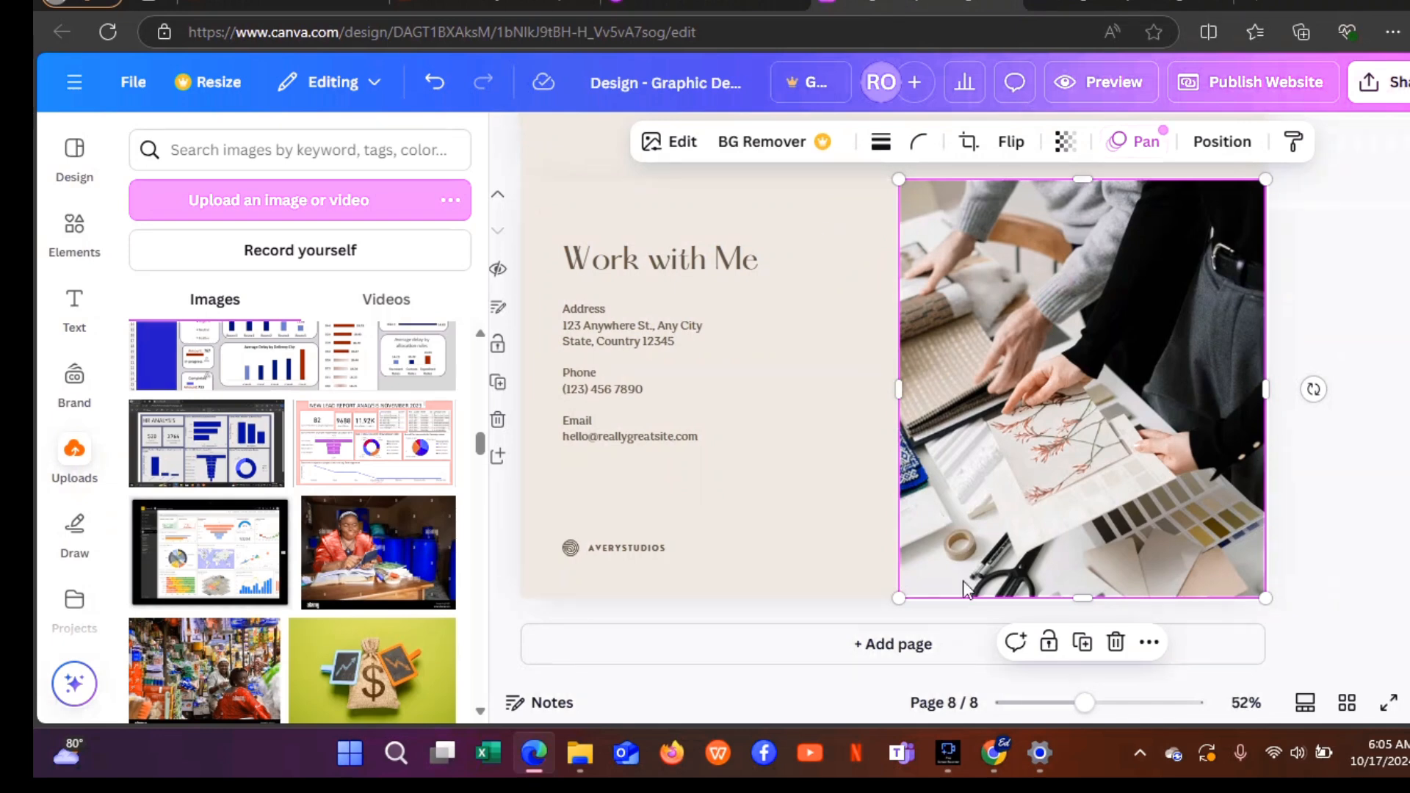
{"action": "left_click", "coordinate": [1116, 643]}
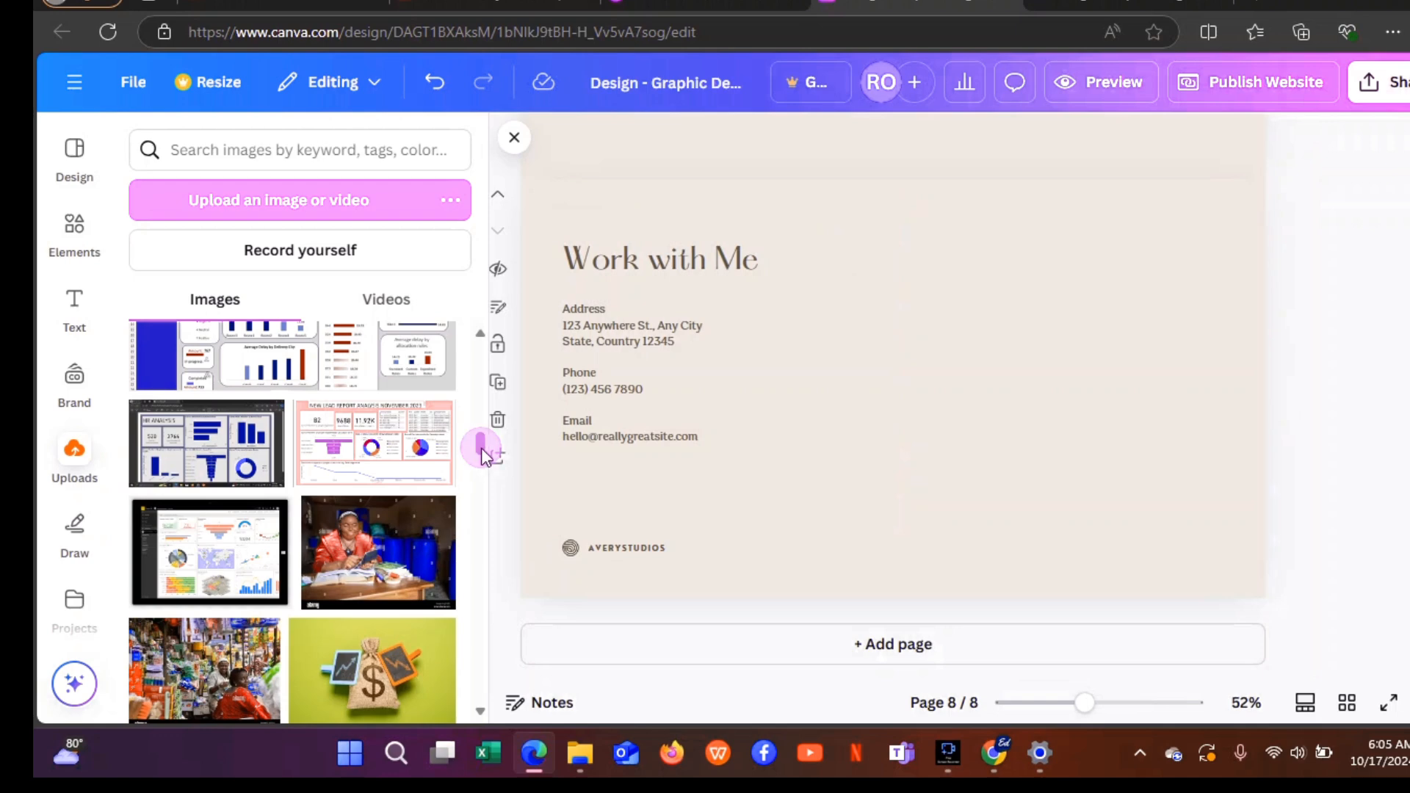
{"action": "left_click_drag", "start_coordinate": [481, 448], "coordinate": [494, 474]}
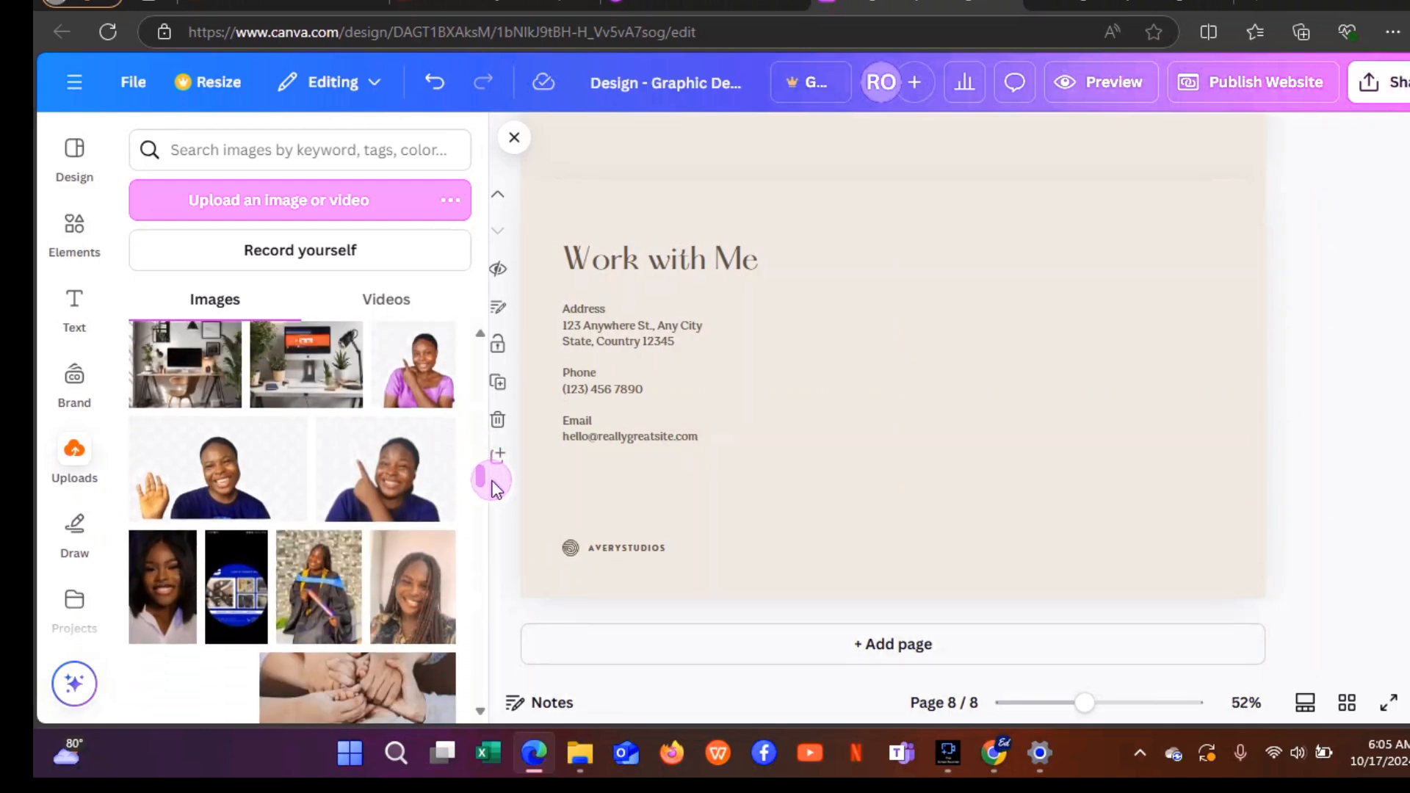
{"action": "left_click", "coordinate": [451, 599]}
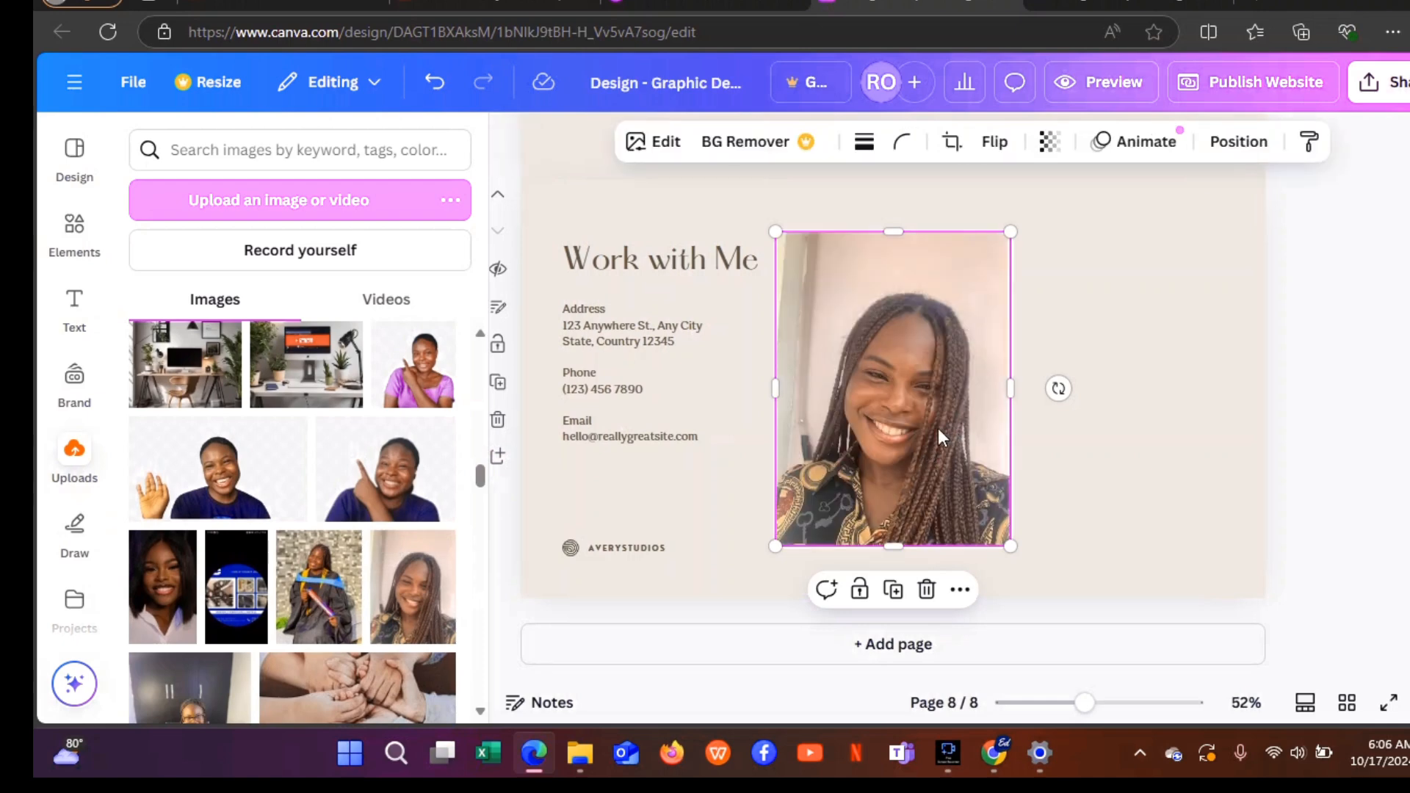
{"action": "left_click_drag", "start_coordinate": [942, 437], "coordinate": [1111, 423]}
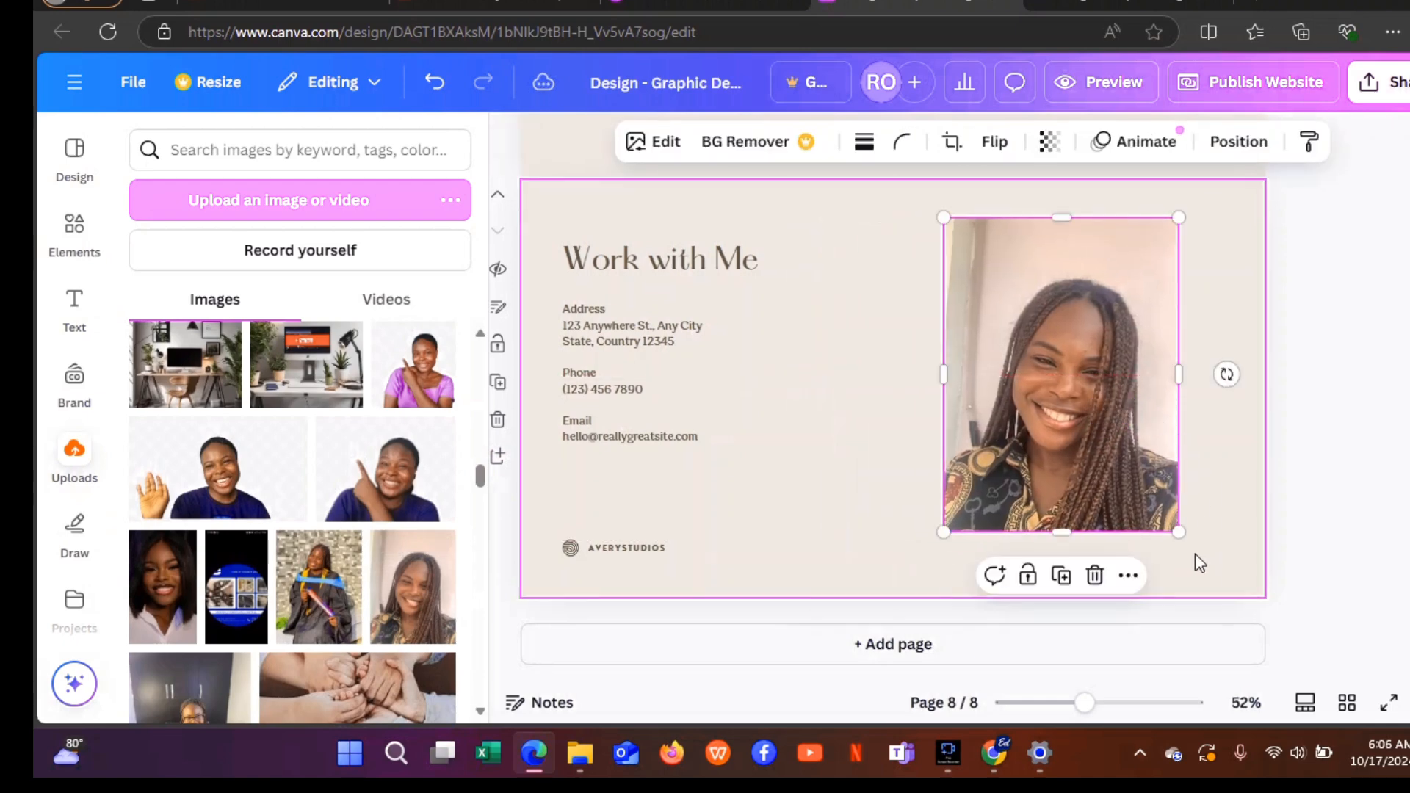
{"action": "left_click_drag", "start_coordinate": [1181, 536], "coordinate": [1356, 576]}
{"action": "left_click_drag", "start_coordinate": [1198, 467], "coordinate": [1197, 424]}
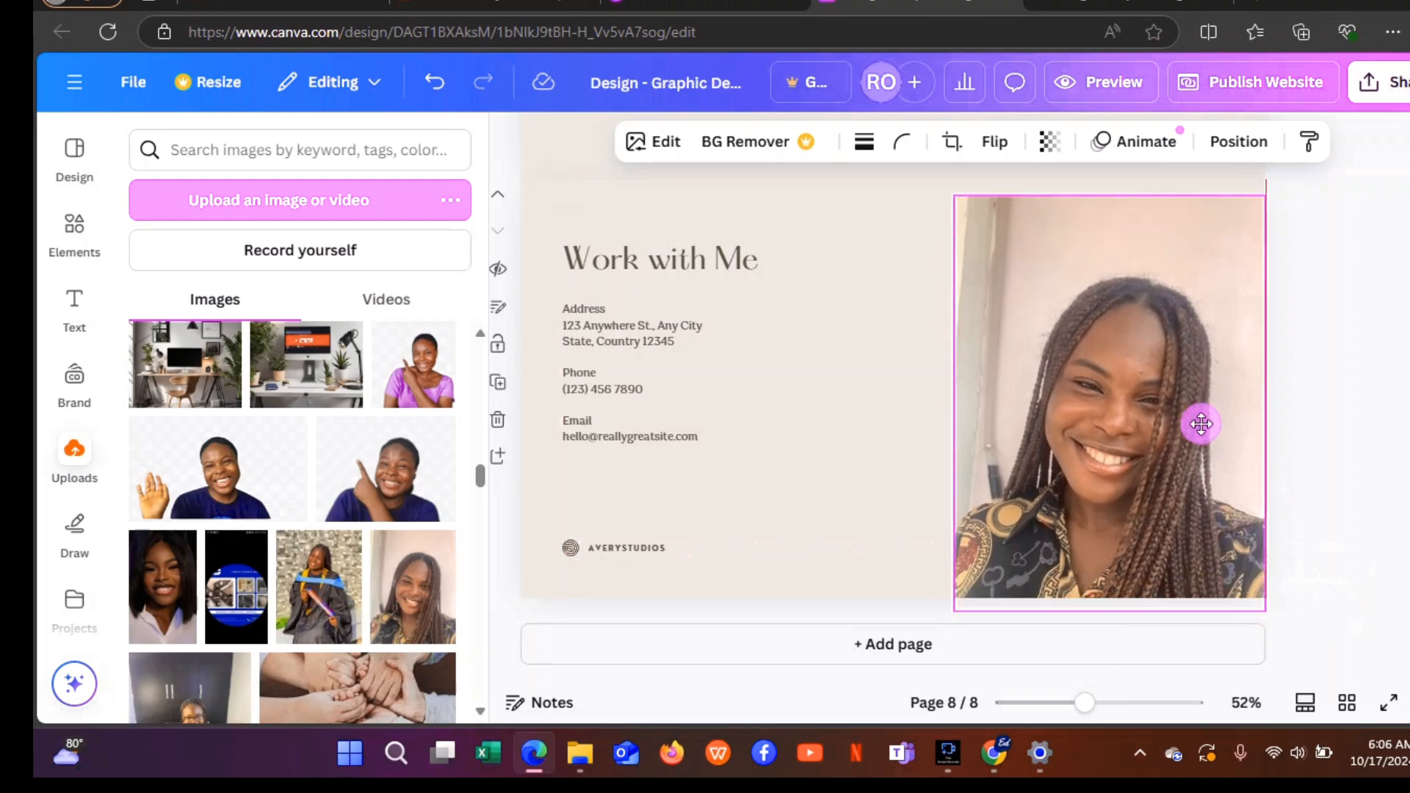
Replace the placeholder contact text with the owner's address, phones, e-mail and LinkedIn.
{"action": "double_click", "coordinate": [658, 376]}
{"action": "key", "text": "ctrl+a"}
{"action": "key", "text": "ctrl+v"}
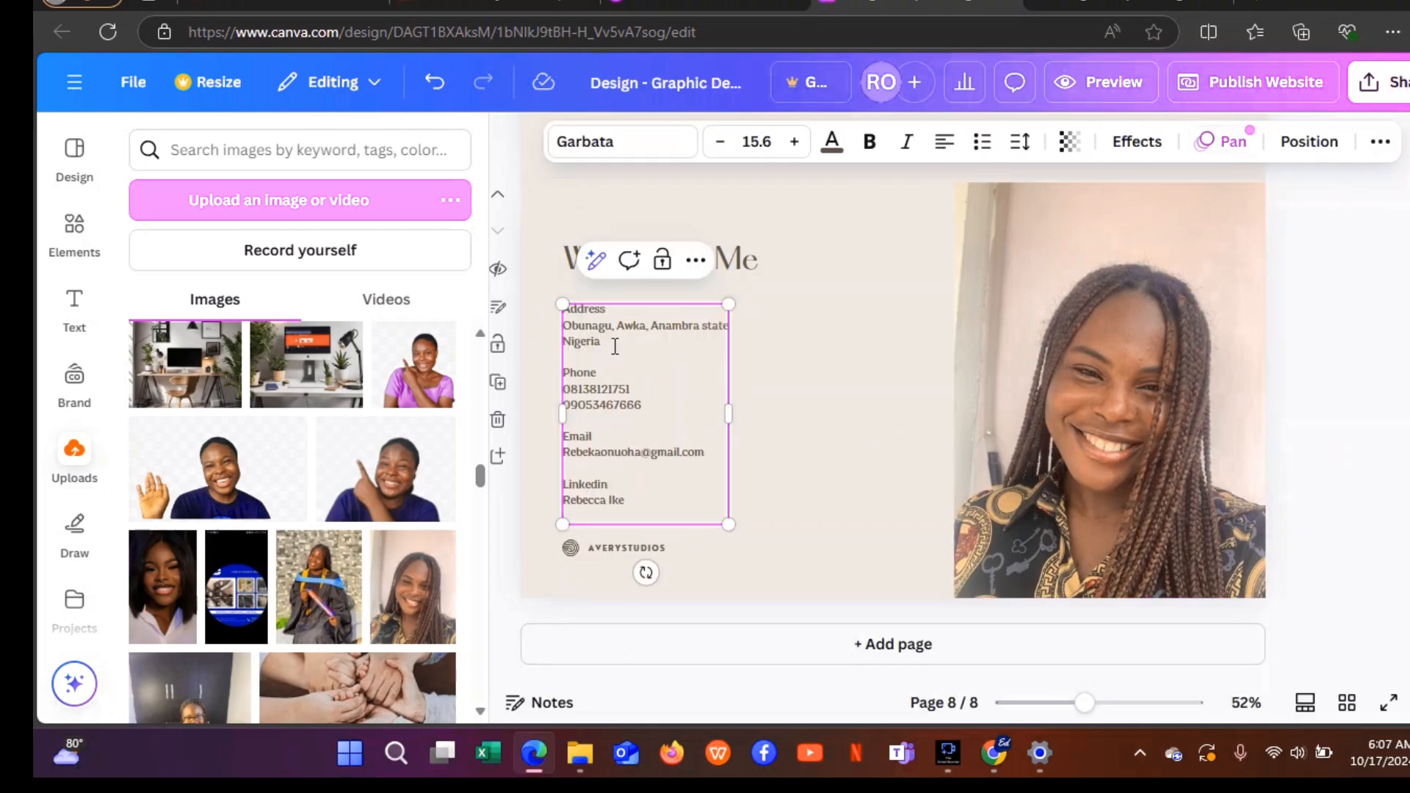
{"action": "left_click", "coordinate": [800, 465]}
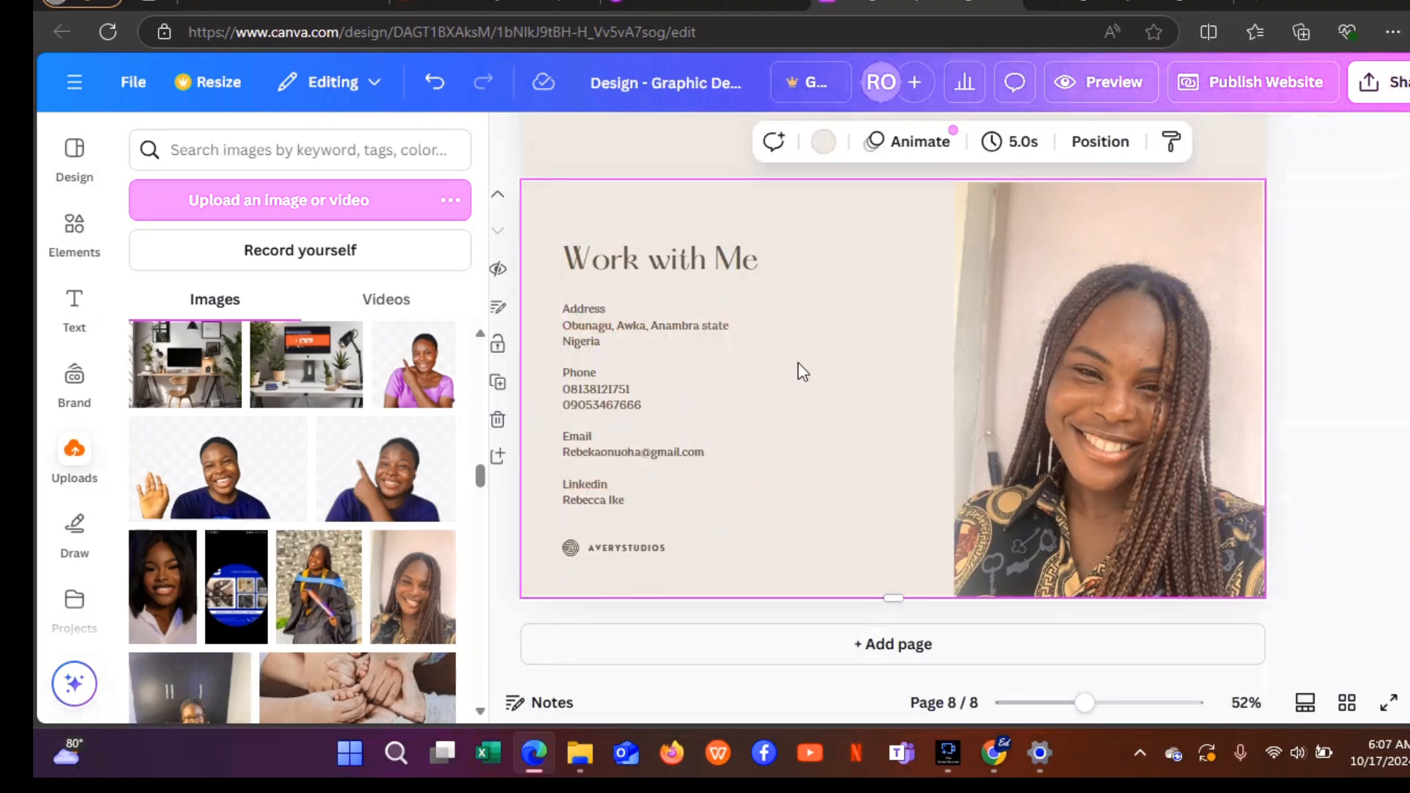
Delete the AVERYSTUDIOS logo text and its icon.
{"action": "left_click", "coordinate": [641, 549]}
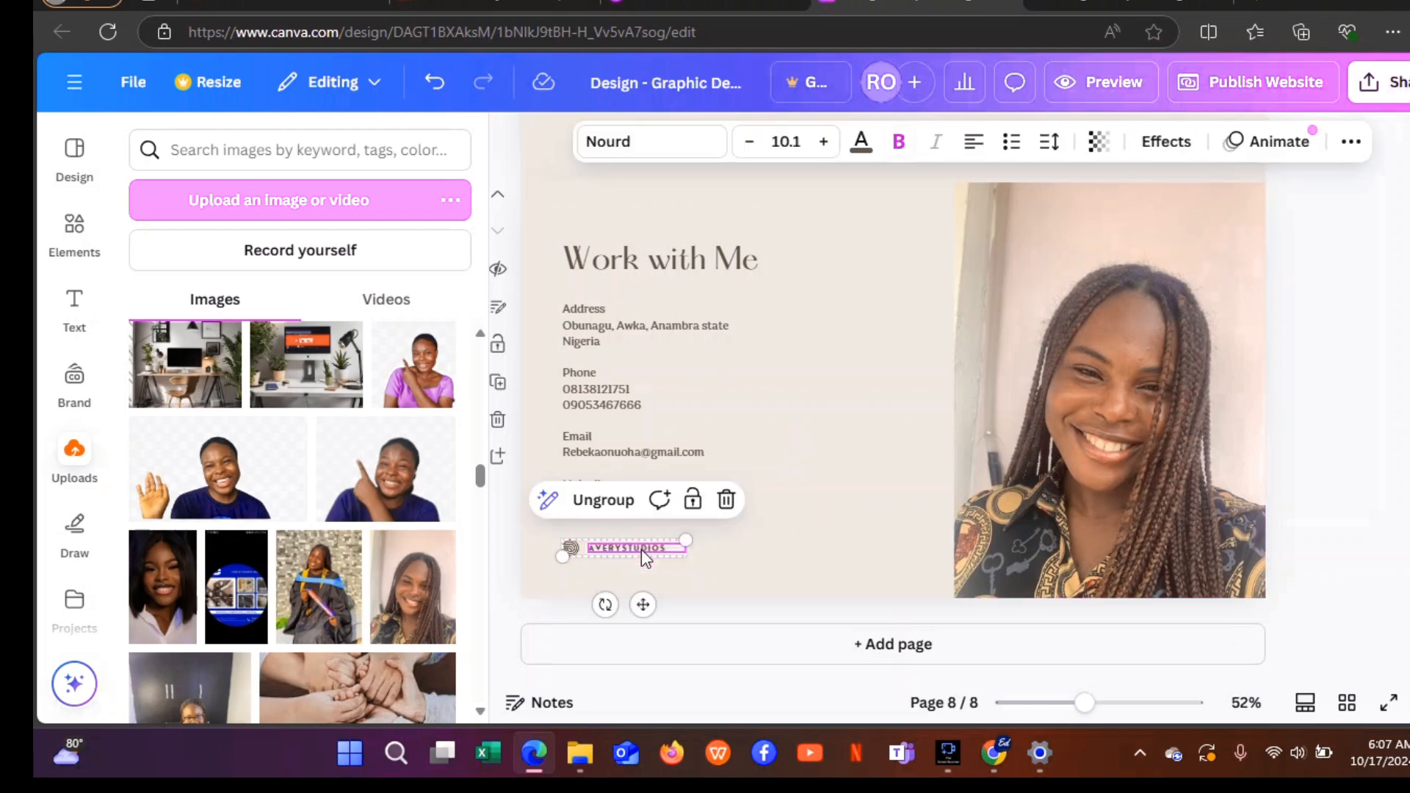
{"action": "key", "text": "Delete"}
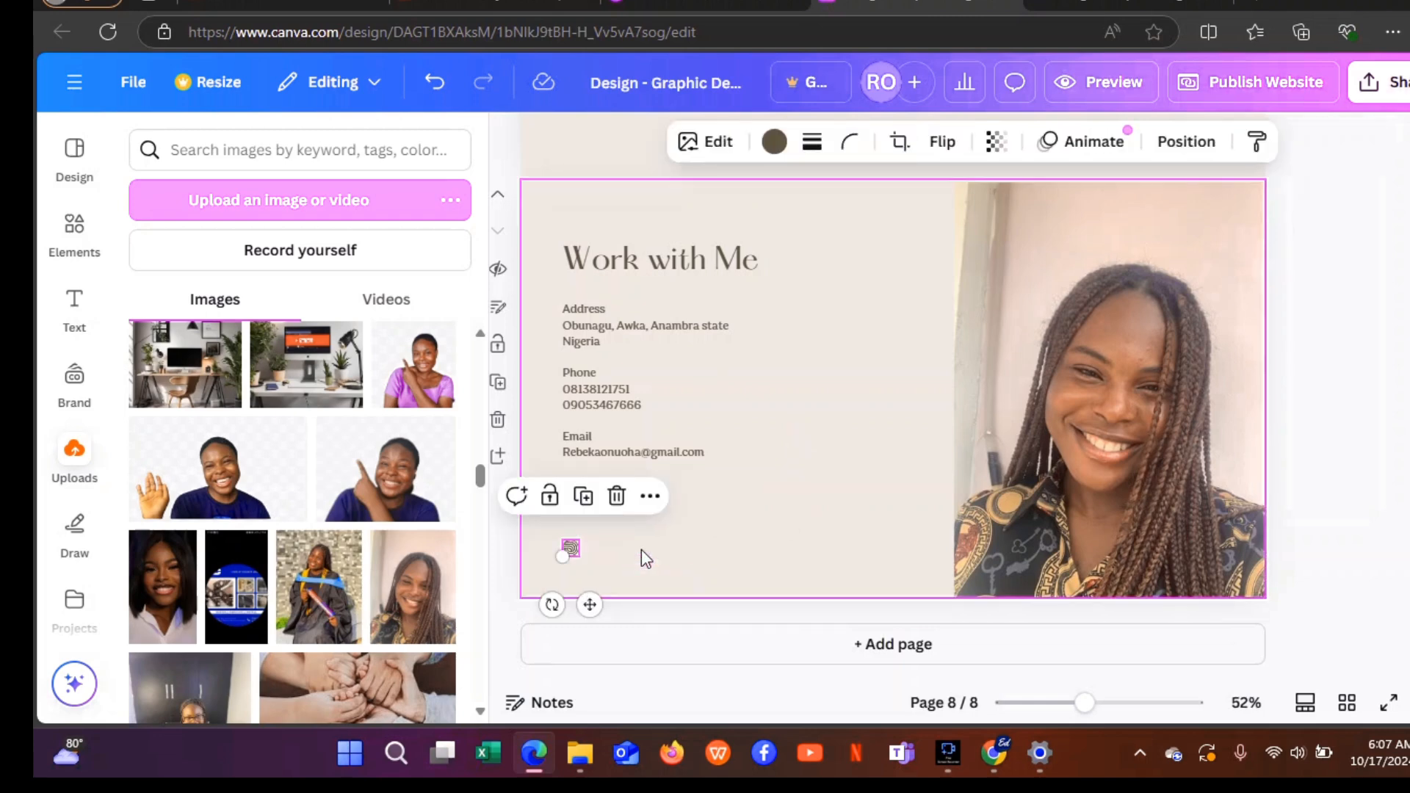
{"action": "key", "text": "Delete"}
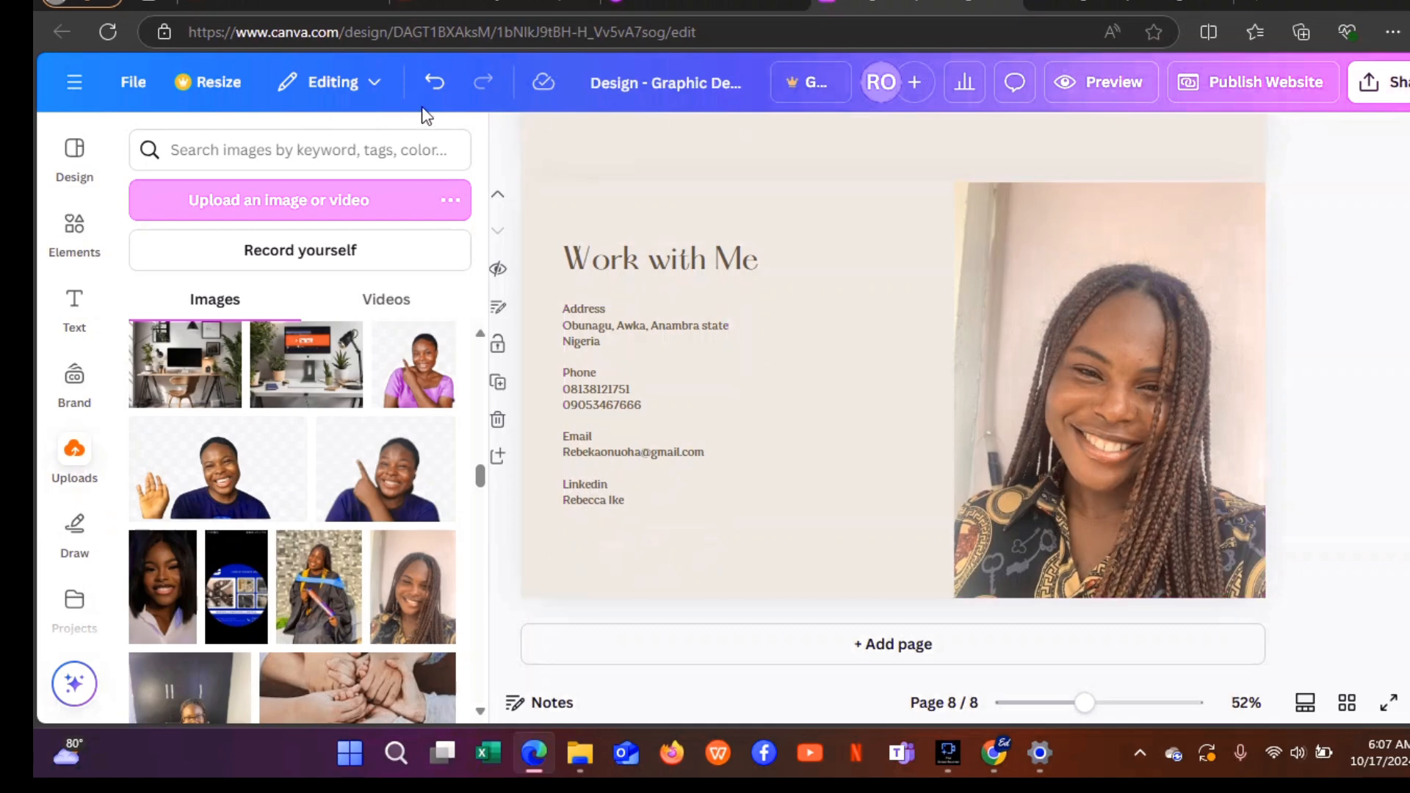
Restore the footer logo, replace AVERYSTUDIOS with the owner's name, and delete the small icon.
{"action": "left_click", "coordinate": [435, 86]}
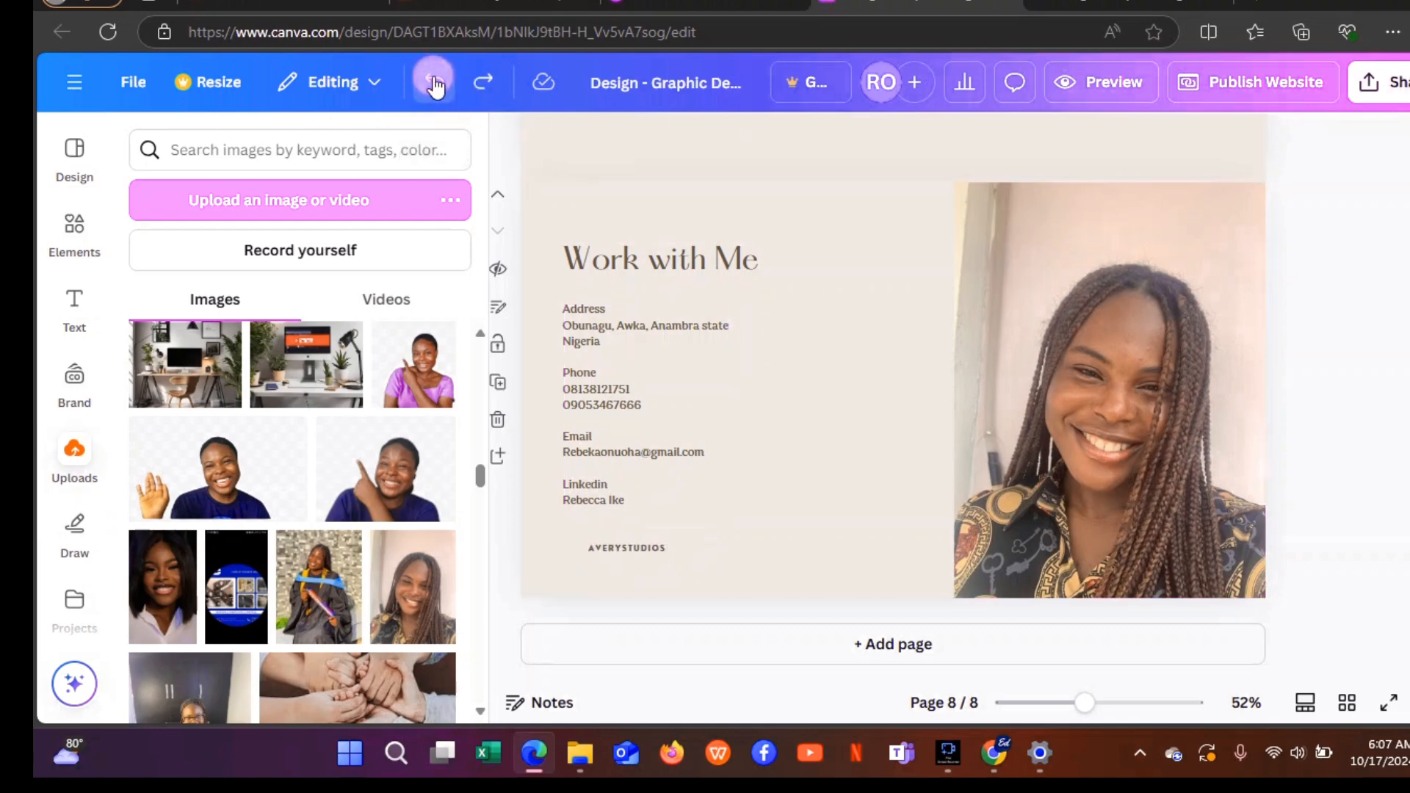
{"action": "left_click", "coordinate": [620, 547]}
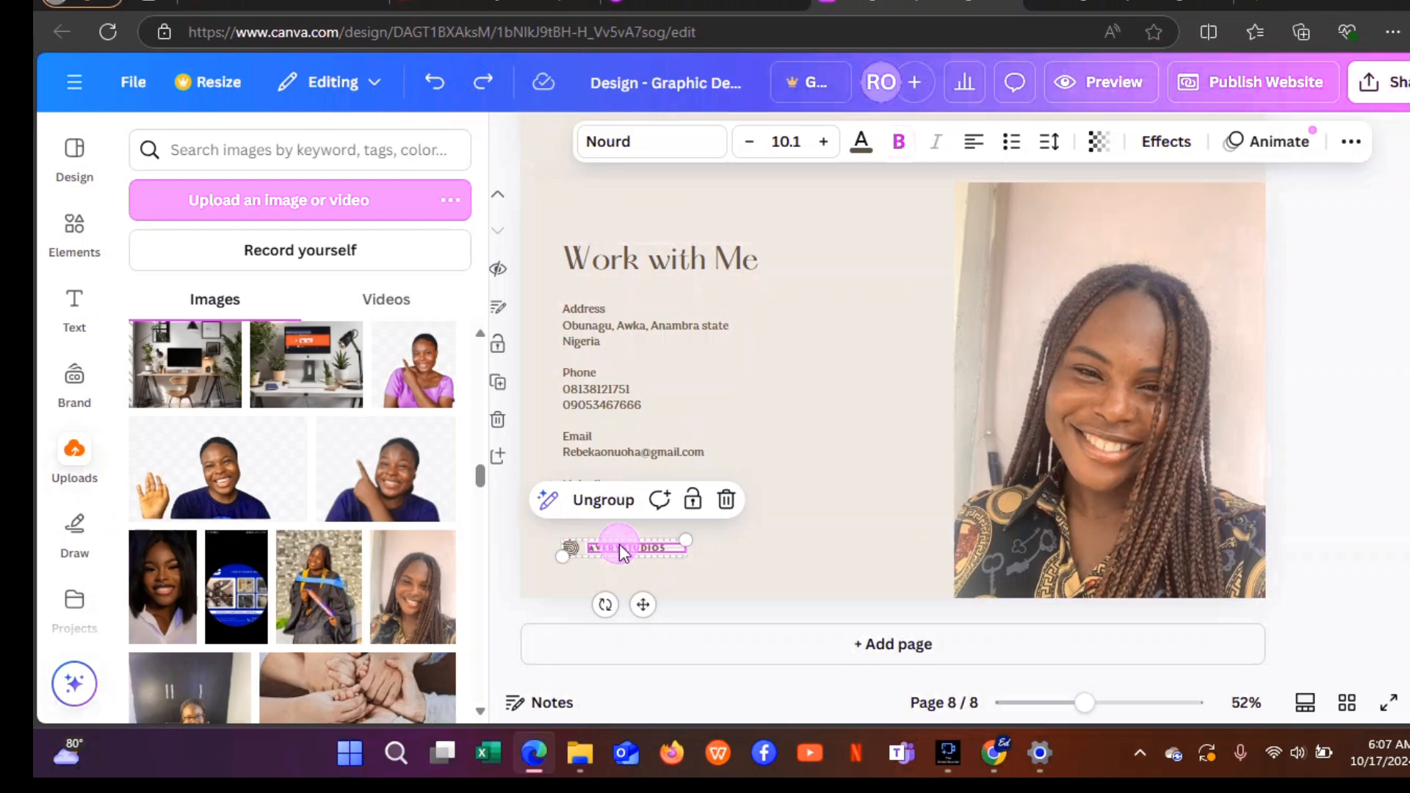
{"action": "double_click", "coordinate": [621, 547]}
{"action": "key", "text": "BackSpace"}
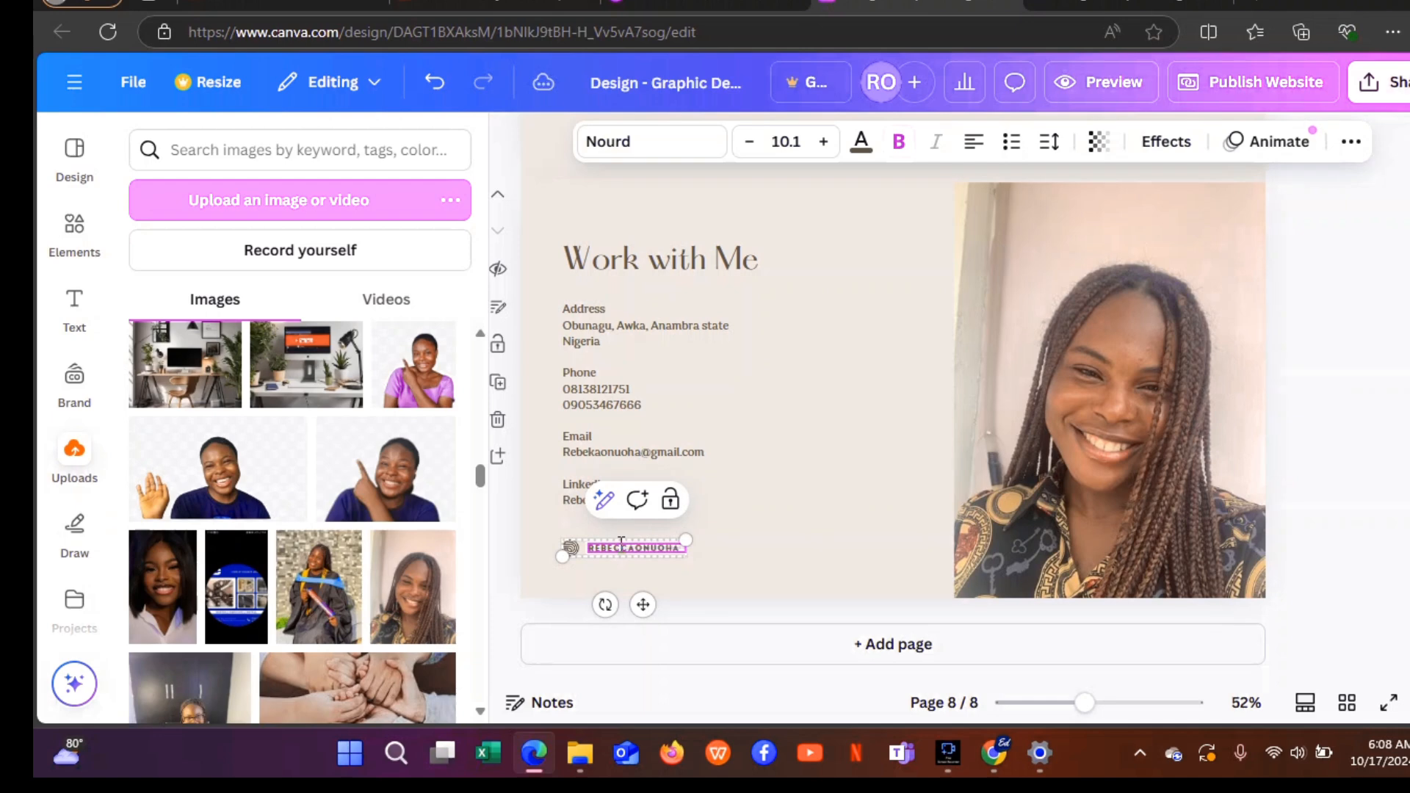
{"action": "left_click", "coordinate": [573, 549]}
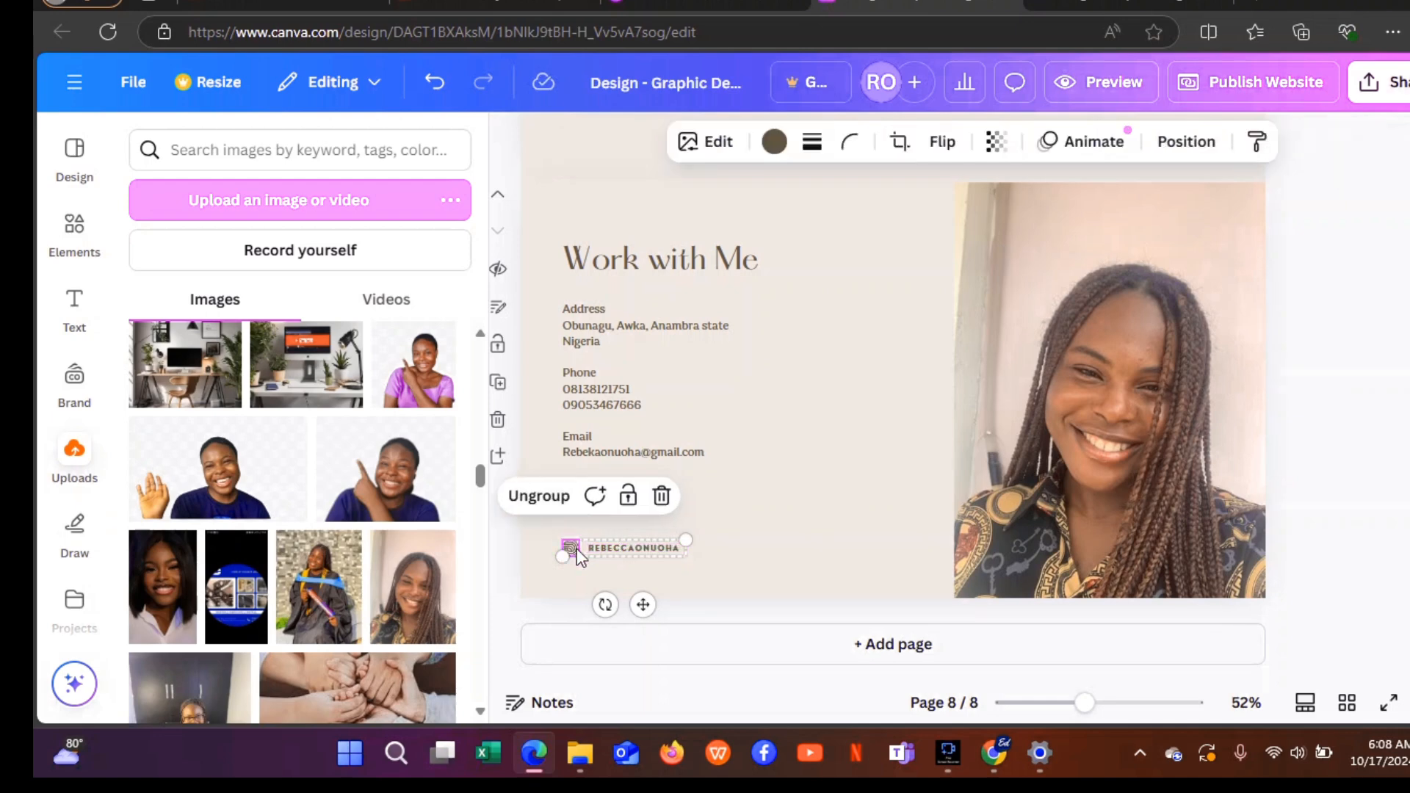
{"action": "left_click", "coordinate": [662, 499]}
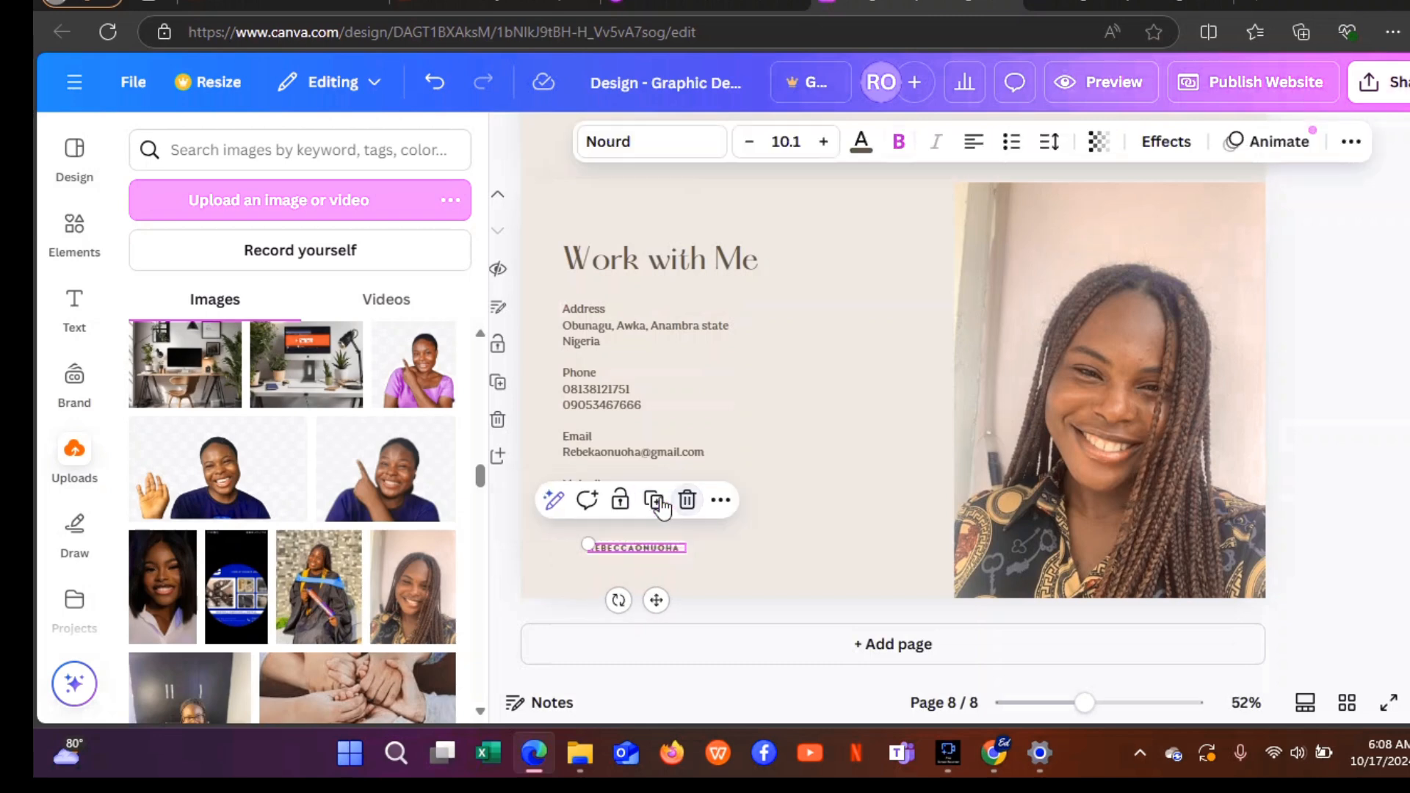
{"action": "left_click", "coordinate": [737, 547]}
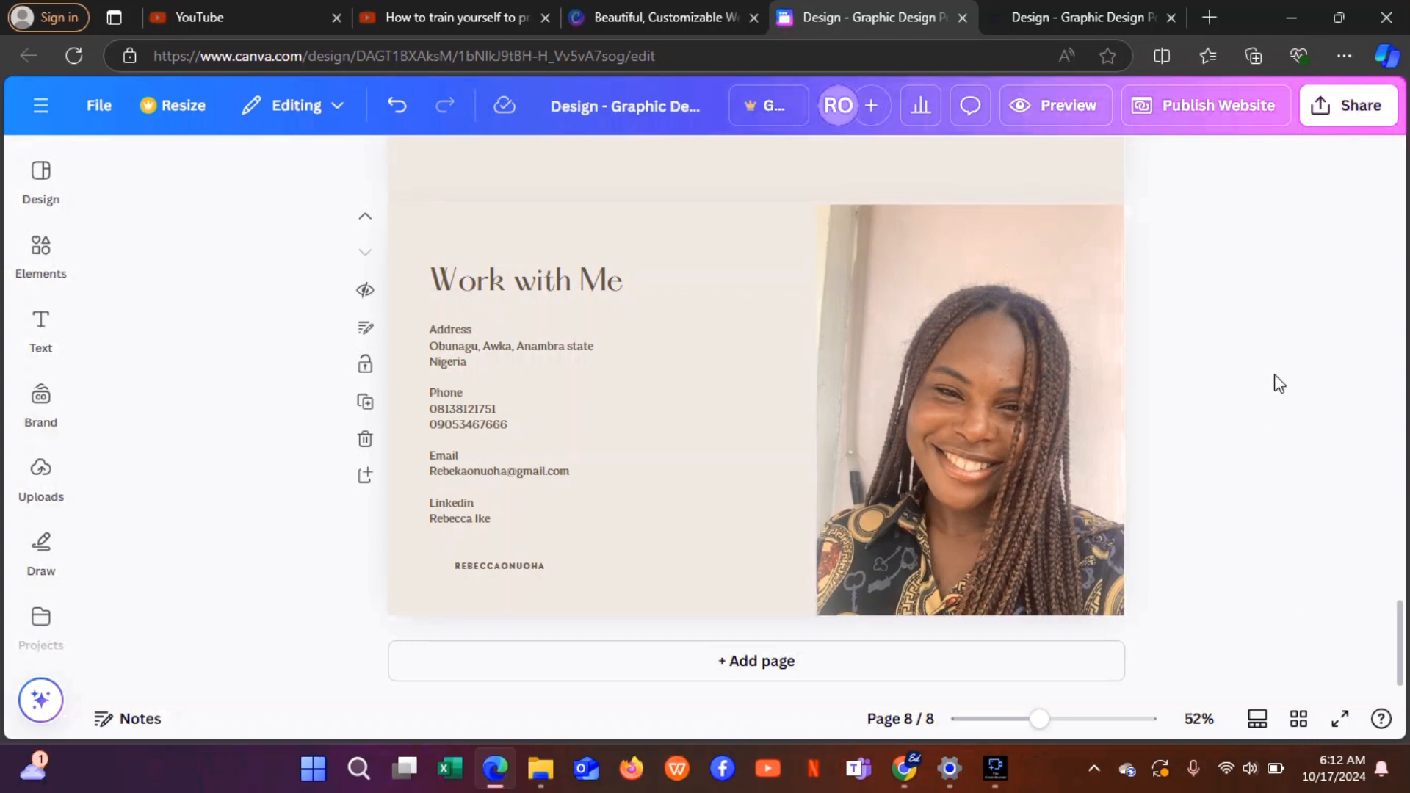
Try to publish the portfolio as a website, which fails with a 'We couldn't publish your design' error.
{"action": "left_click", "coordinate": [1242, 110]}
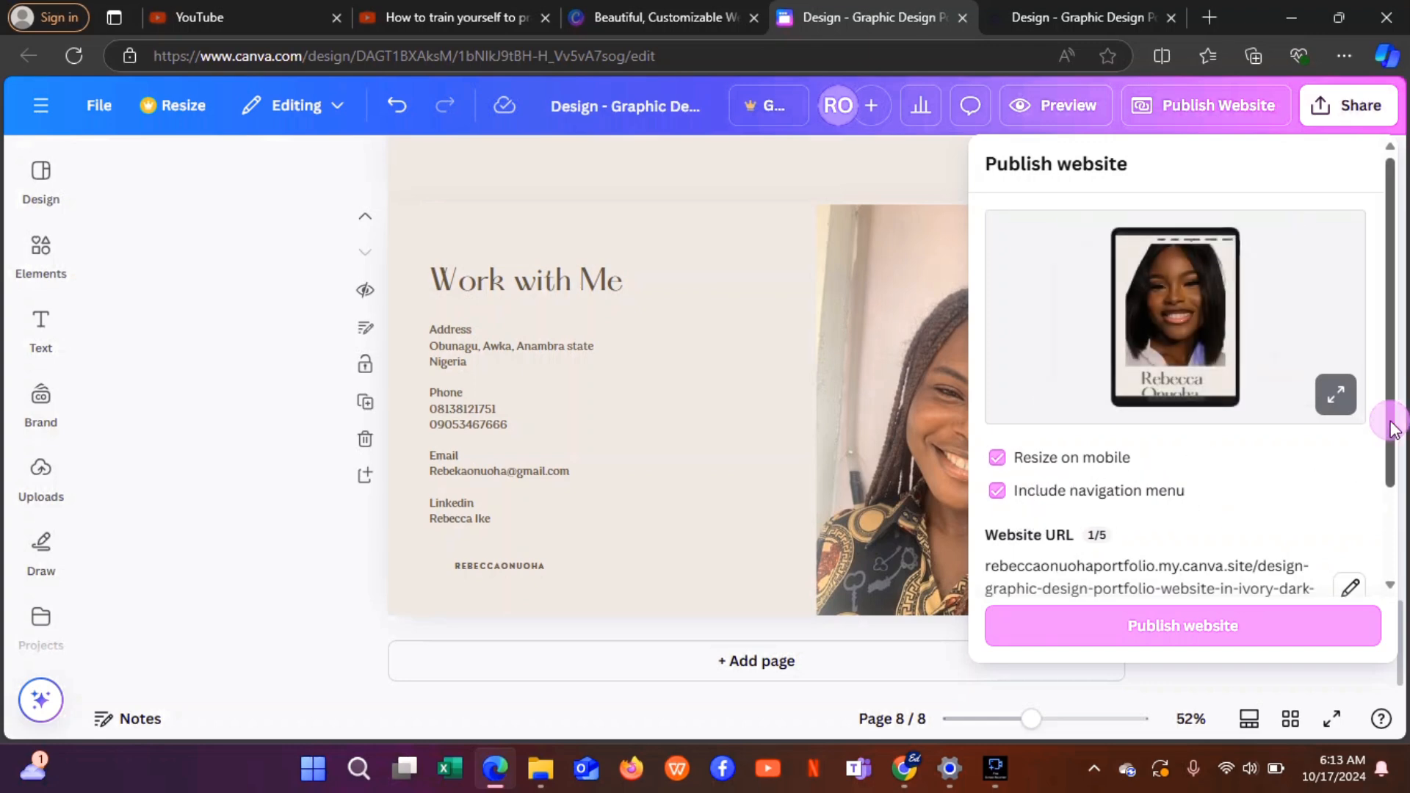
{"action": "left_click_drag", "start_coordinate": [1395, 433], "coordinate": [1406, 559]}
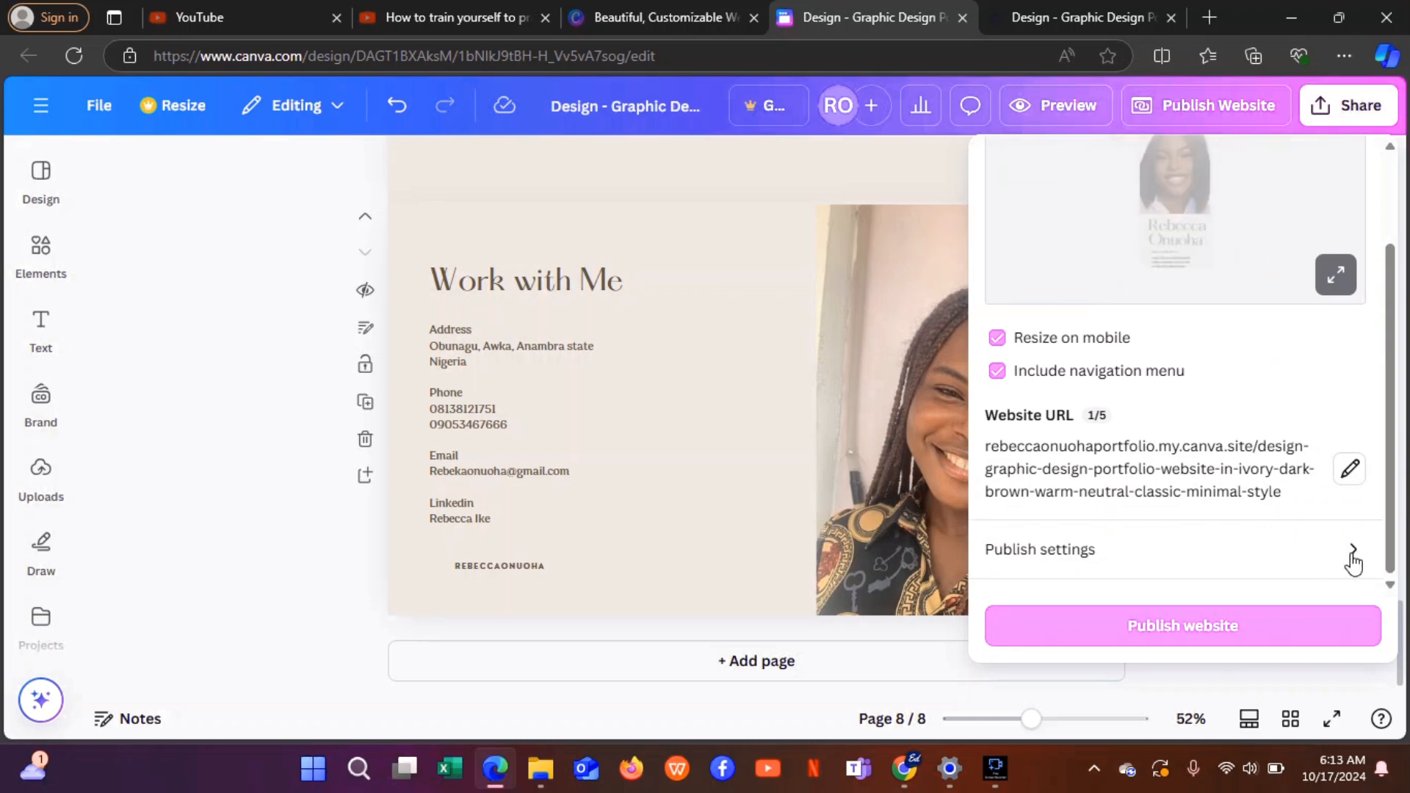
{"action": "left_click", "coordinate": [1230, 626]}
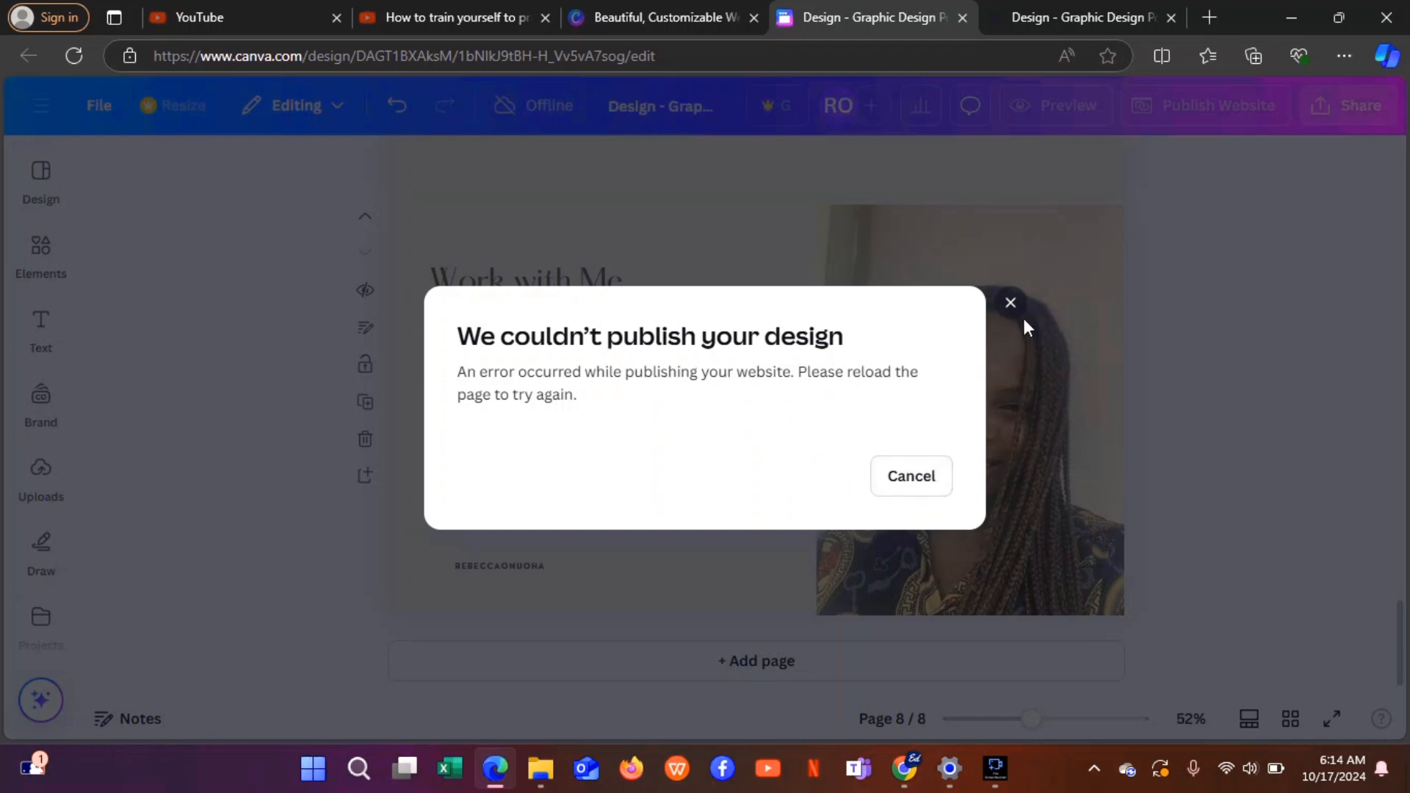
Cancel the publish error dialog and return to page 8, the Work with Me page.
{"action": "left_click", "coordinate": [889, 490]}
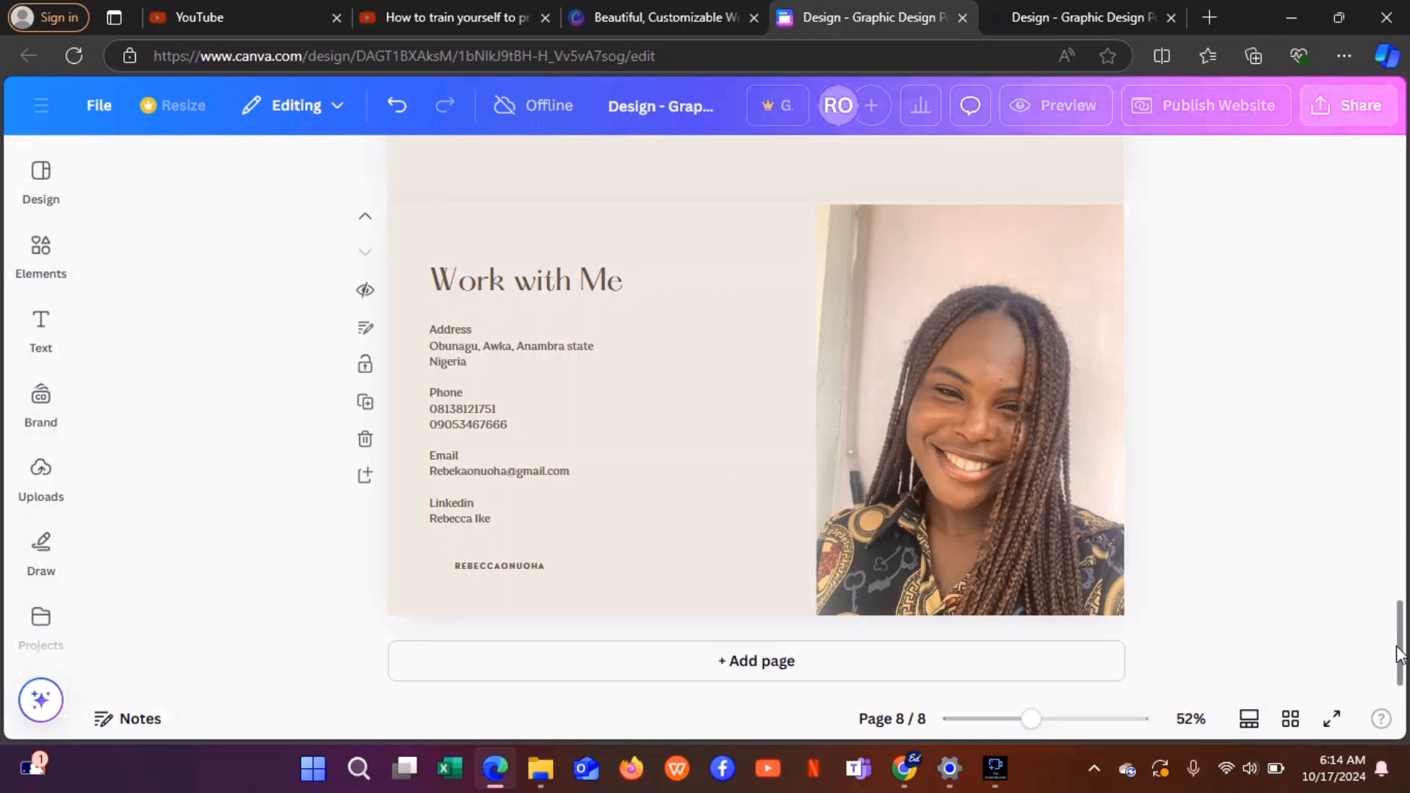
{"action": "mouse_move", "coordinate": [1398, 650]}
{"action": "left_mouse_down"}
{"action": "mouse_move", "coordinate": [1394, 419]}
{"action": "mouse_move", "coordinate": [1394, 775]}
{"action": "mouse_move", "coordinate": [1385, 539]}
{"action": "mouse_move", "coordinate": [1400, 431]}
{"action": "mouse_move", "coordinate": [1372, 654]}
{"action": "mouse_move", "coordinate": [1398, 661]}
{"action": "mouse_move", "coordinate": [1397, 599]}
{"action": "mouse_move", "coordinate": [1398, 661]}
{"action": "left_mouse_up"}
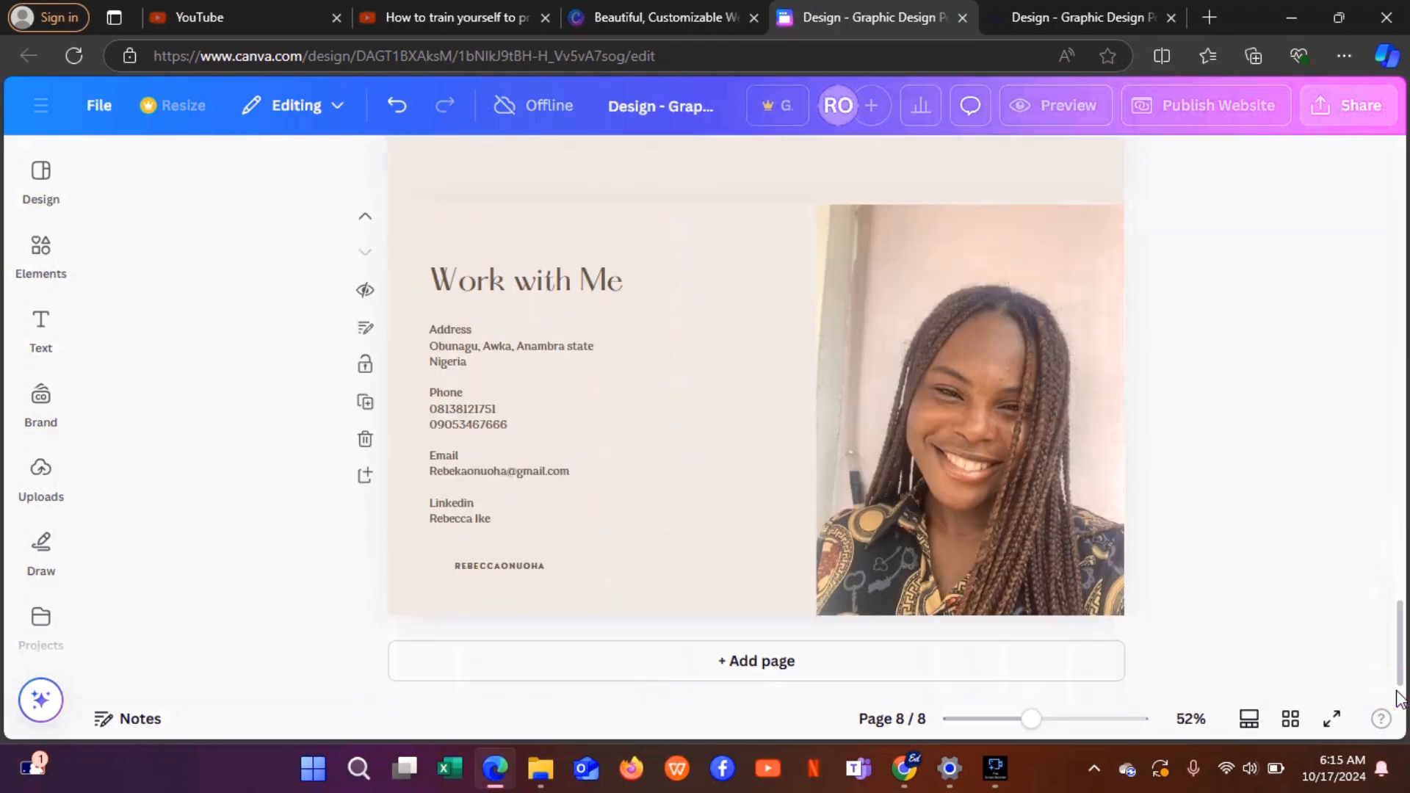